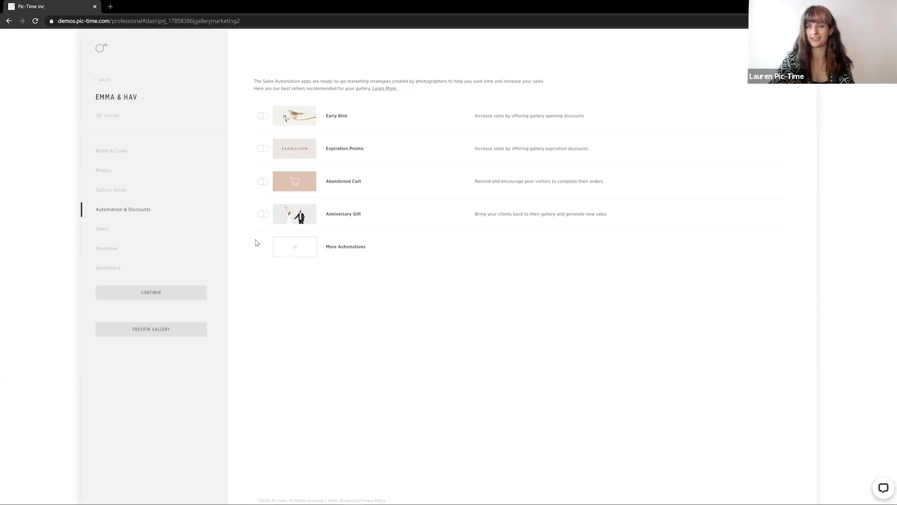
Open the account settings profile and review the time zone options
left_click(102, 52)
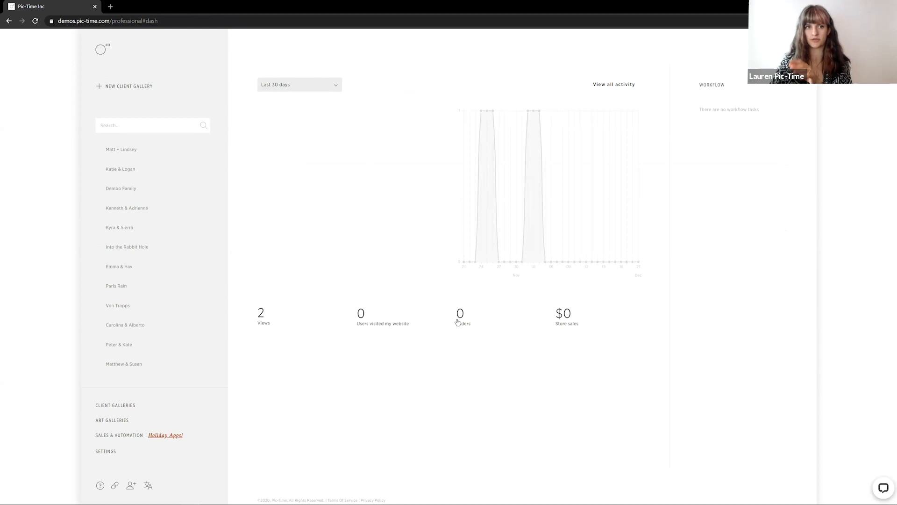
left_click(100, 451)
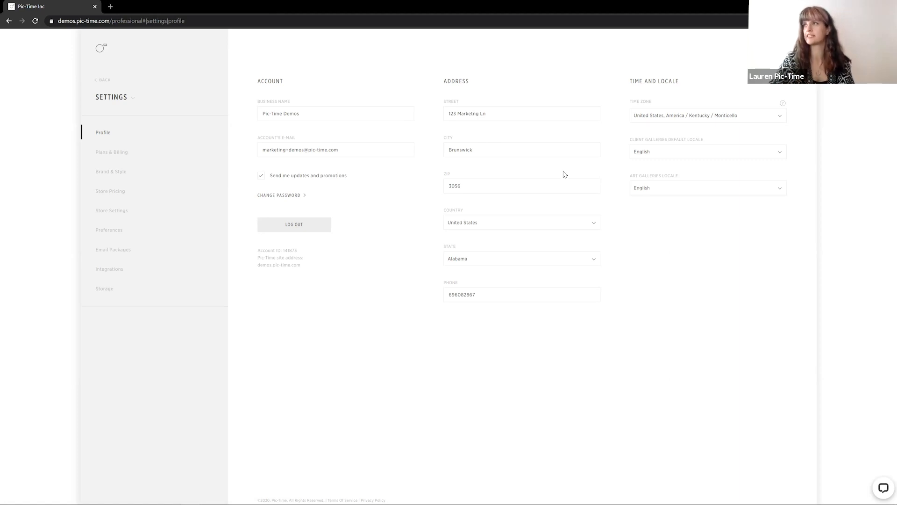
left_click(748, 121)
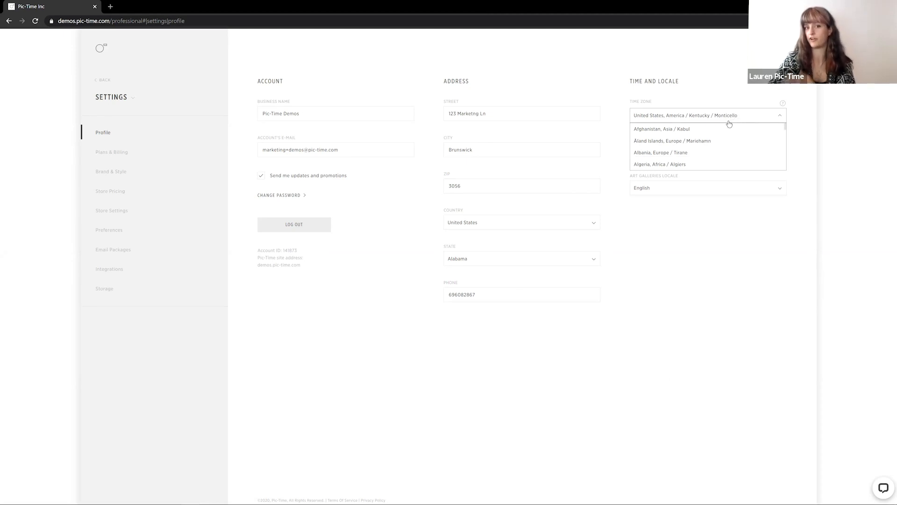
left_click(374, 363)
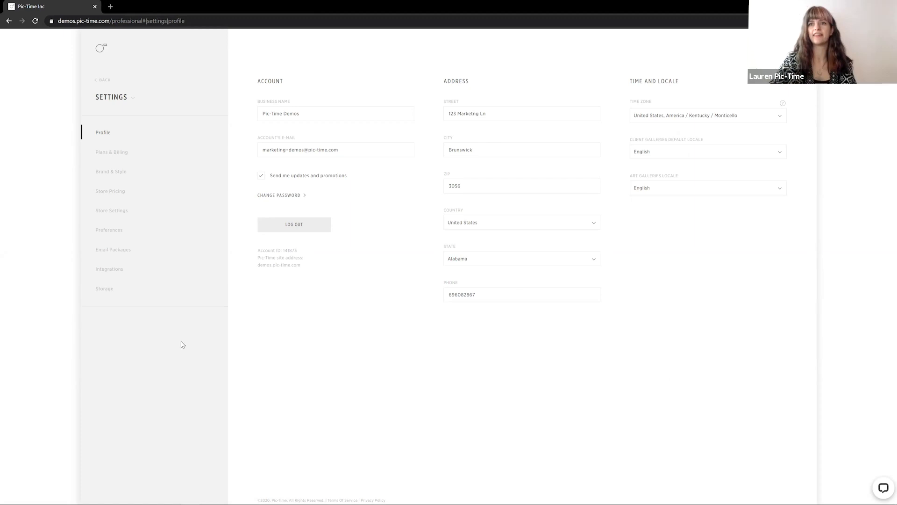
Open Store Settings and review the Hold Orders options
left_click(117, 211)
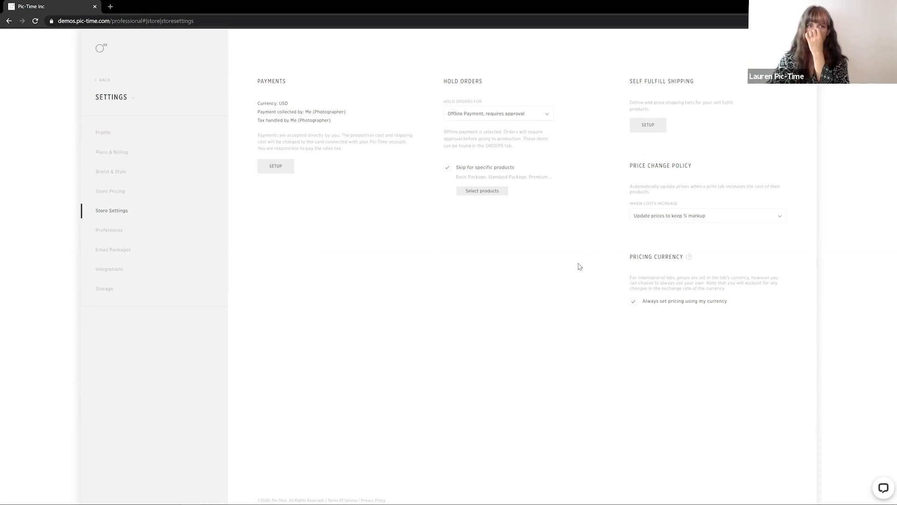
left_click(547, 120)
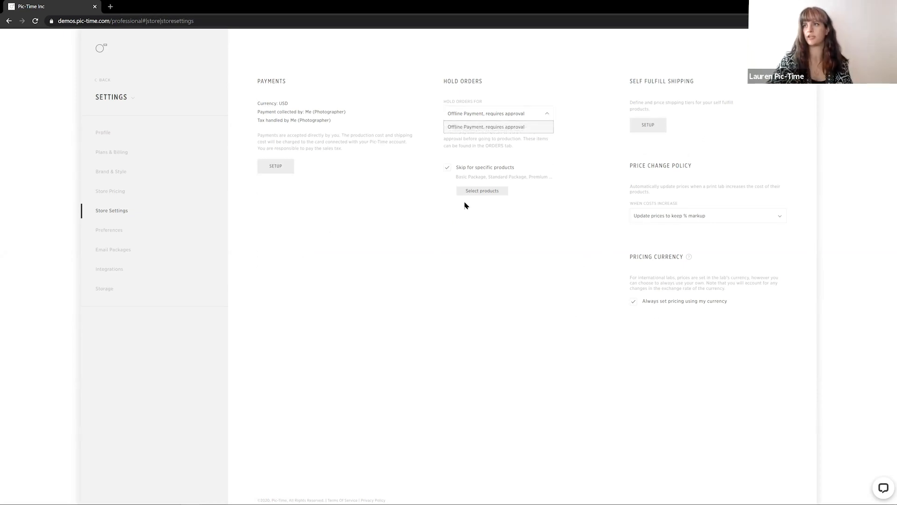
left_click(578, 91)
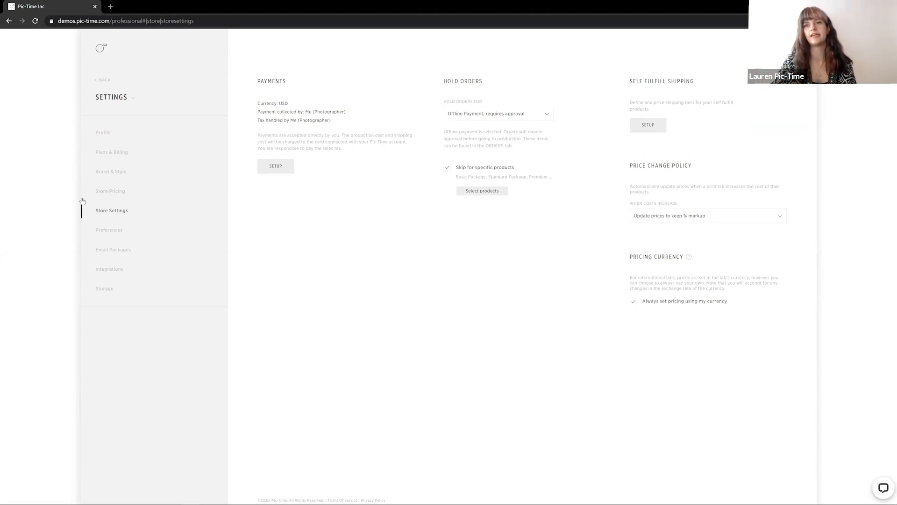
Open Store Pricing and preview the pricing markup dialog's Apply on Price option without applying it
left_click(115, 191)
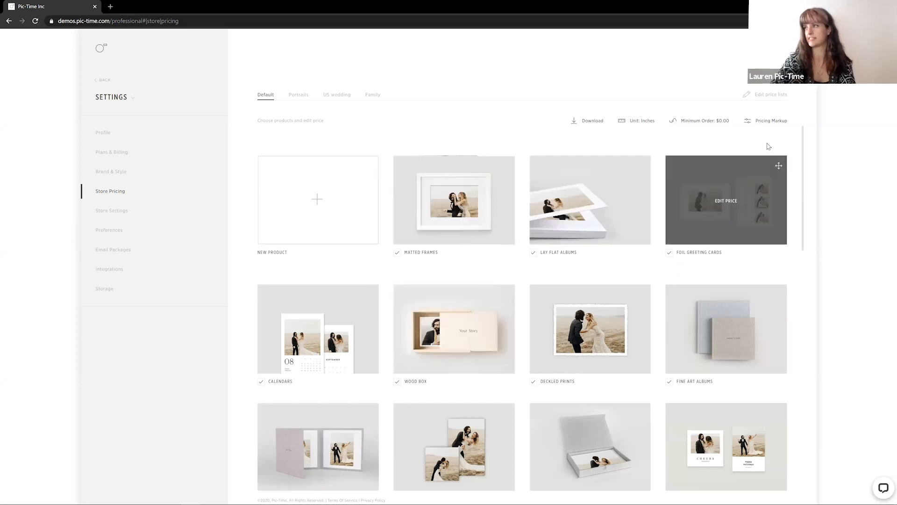
left_click(761, 125)
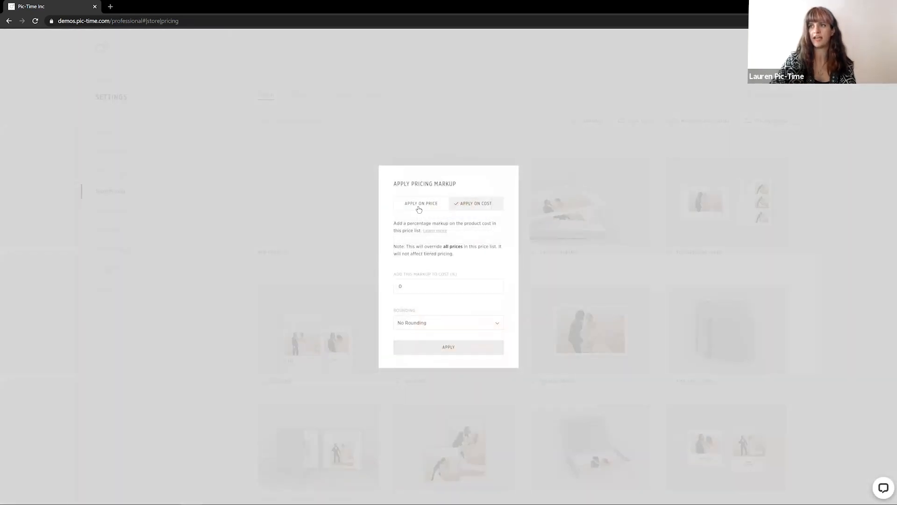
left_click(419, 206)
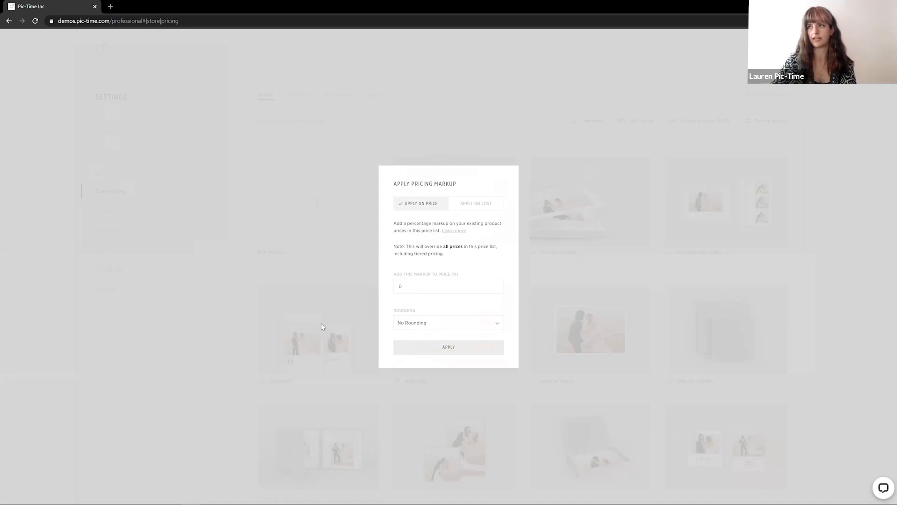
left_click(367, 137)
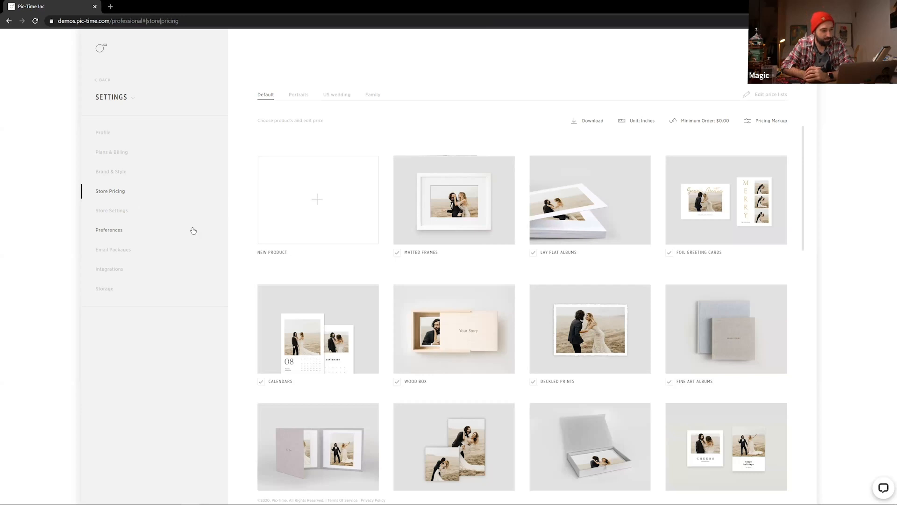
Open the Emma & Hav gallery's Automation & Discounts and preview the Early Bird and Abandoned Cart settings
left_click(101, 51)
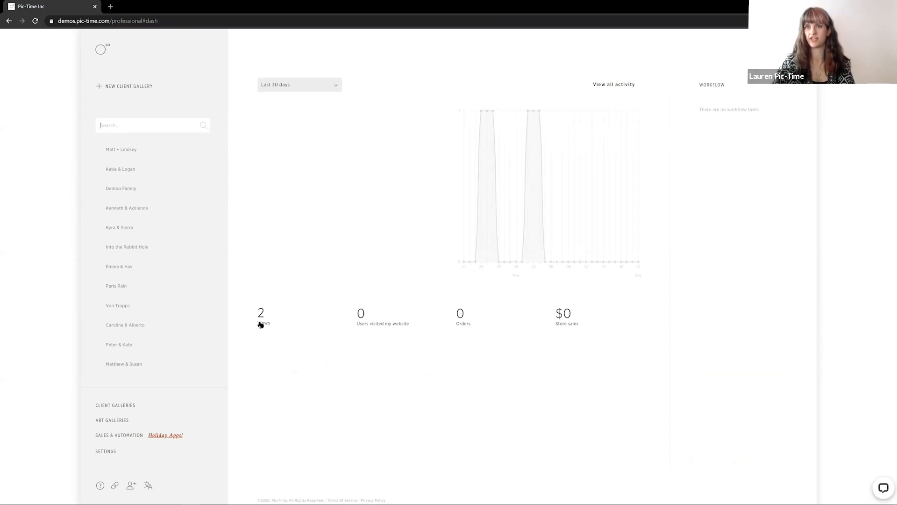
left_click(119, 268)
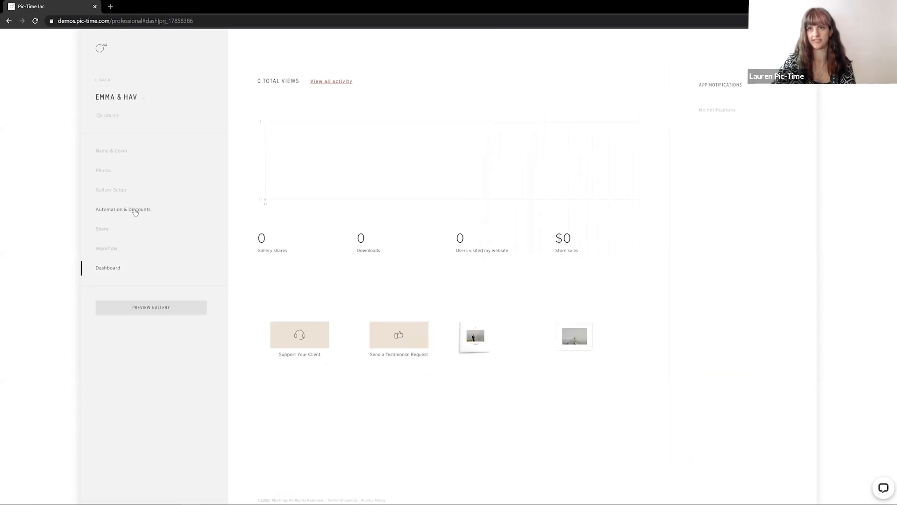
left_click(135, 211)
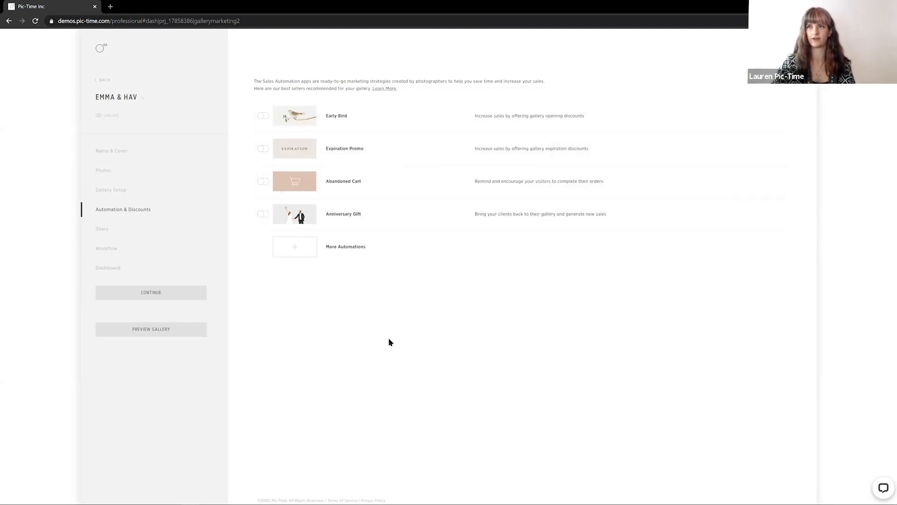
left_click(263, 117)
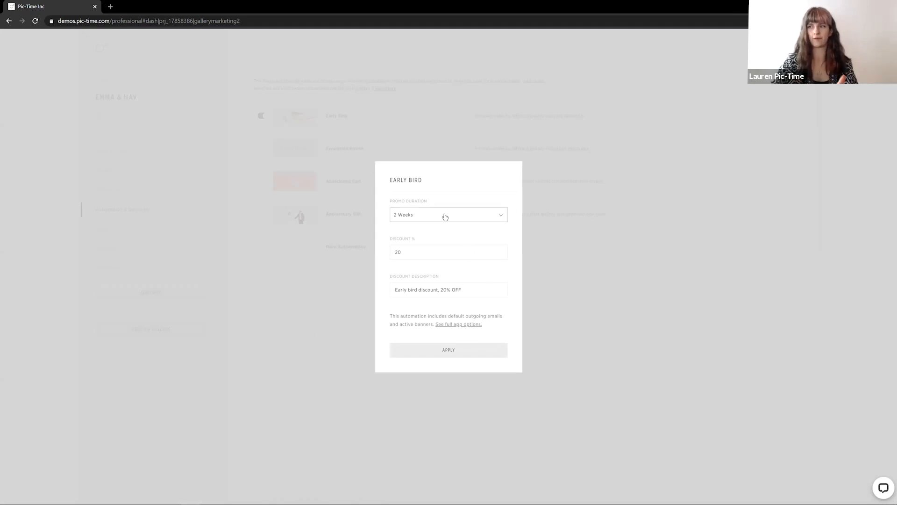
left_click(361, 362)
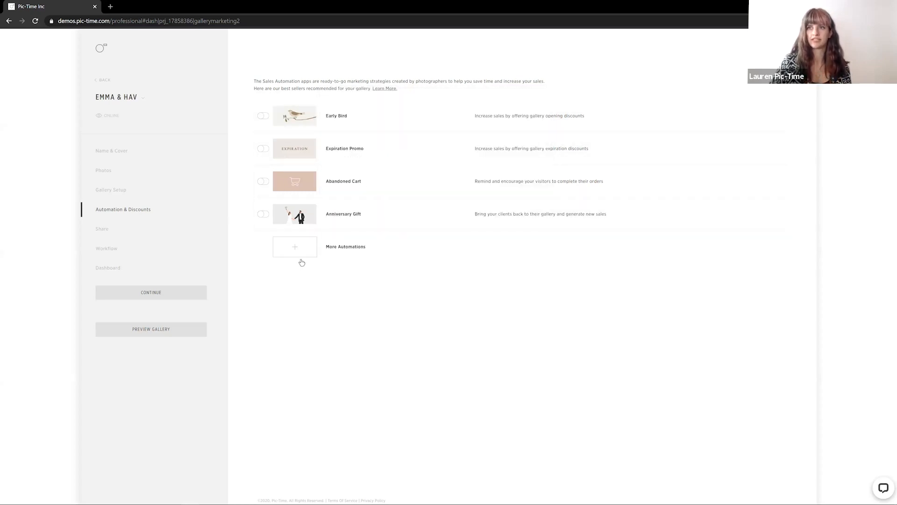
left_click(264, 181)
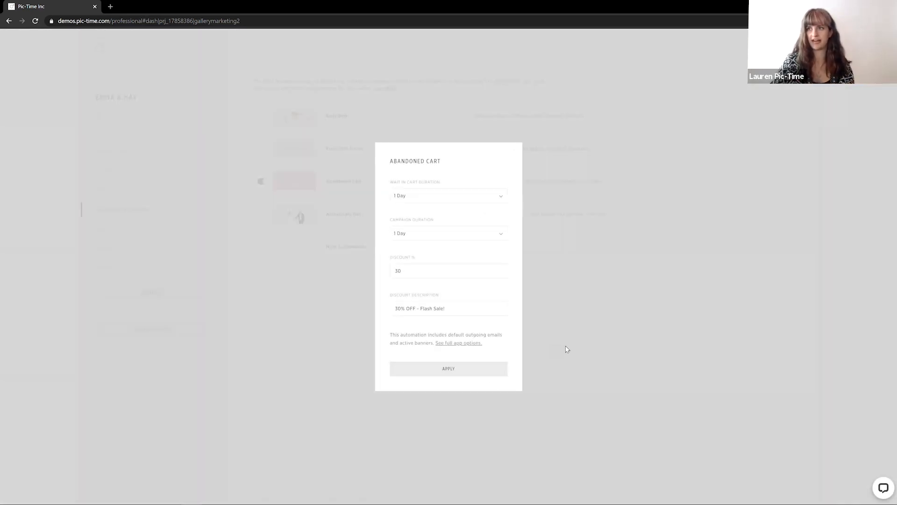
left_click(507, 363)
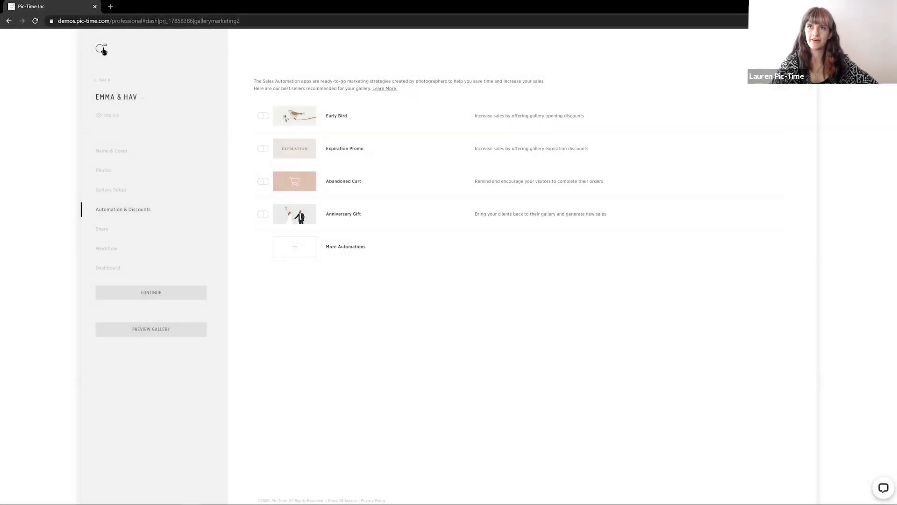
Open Sales & Automation and compare the Campaigns and Automations pages
left_click(103, 50)
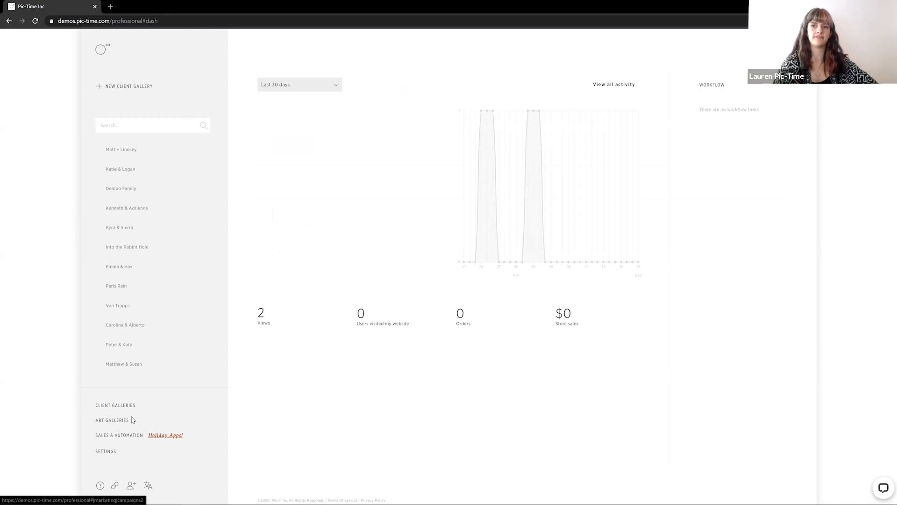
left_click(131, 441)
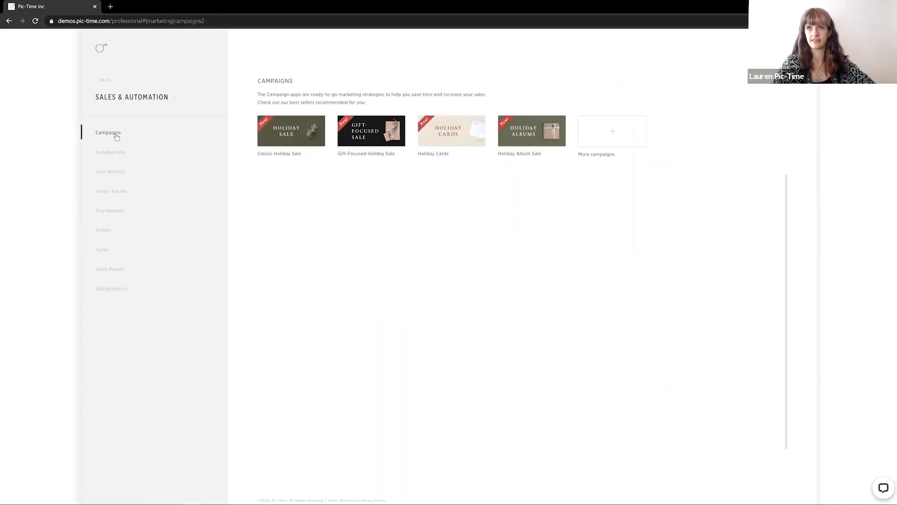
left_click(117, 155)
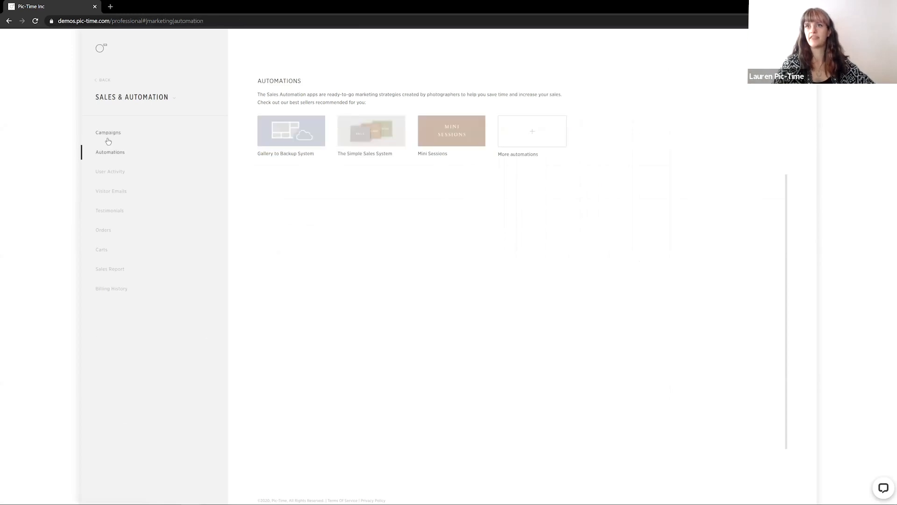
left_click(107, 134)
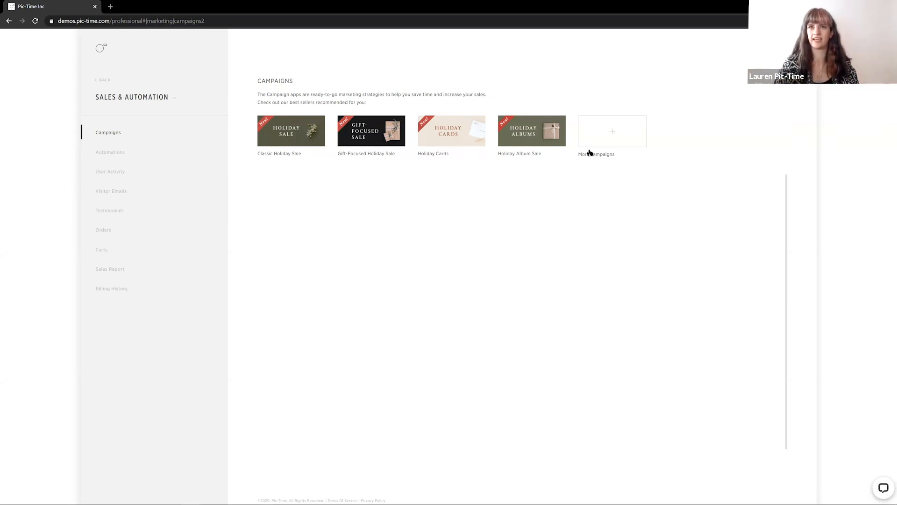
left_click(135, 154)
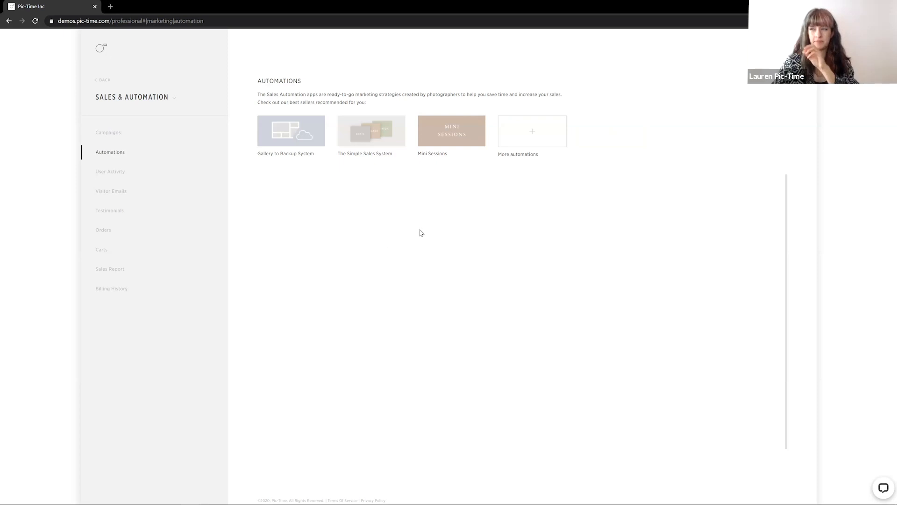
Browse the full list of additional sales automation apps
left_click(550, 135)
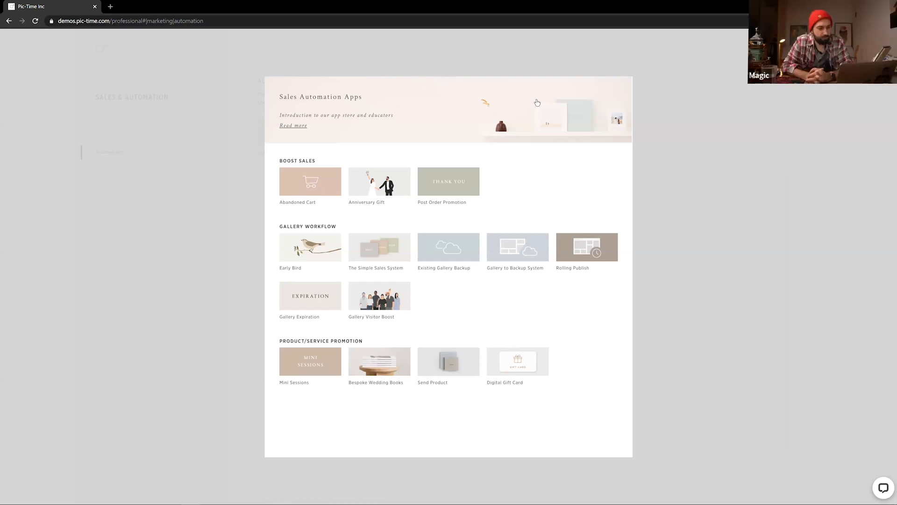
left_click(246, 277)
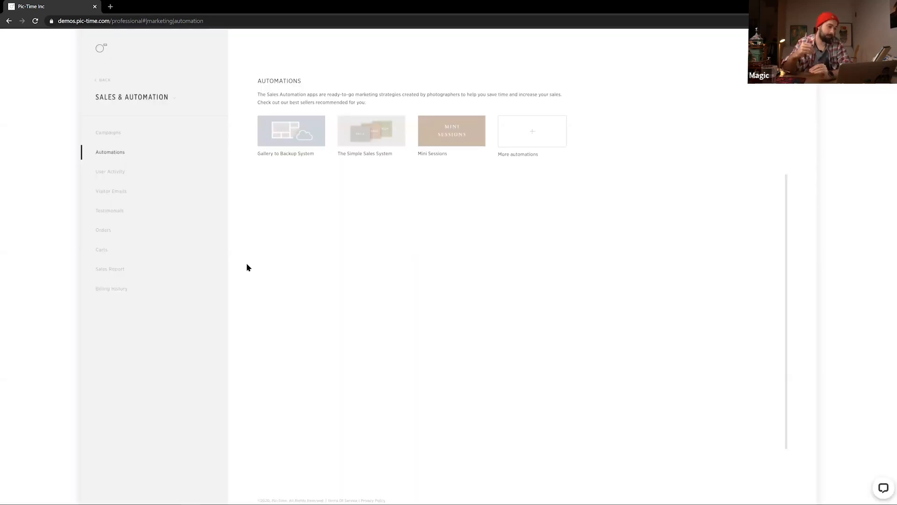
left_click(525, 139)
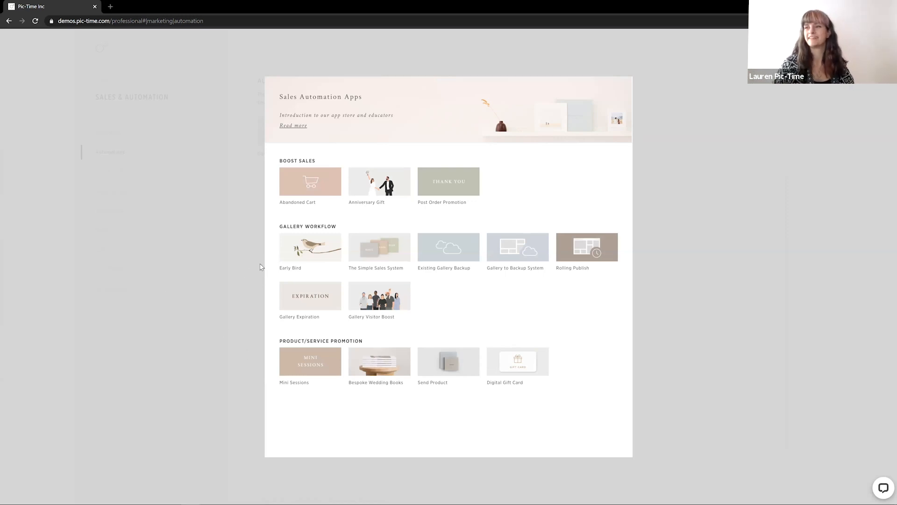
left_click(226, 262)
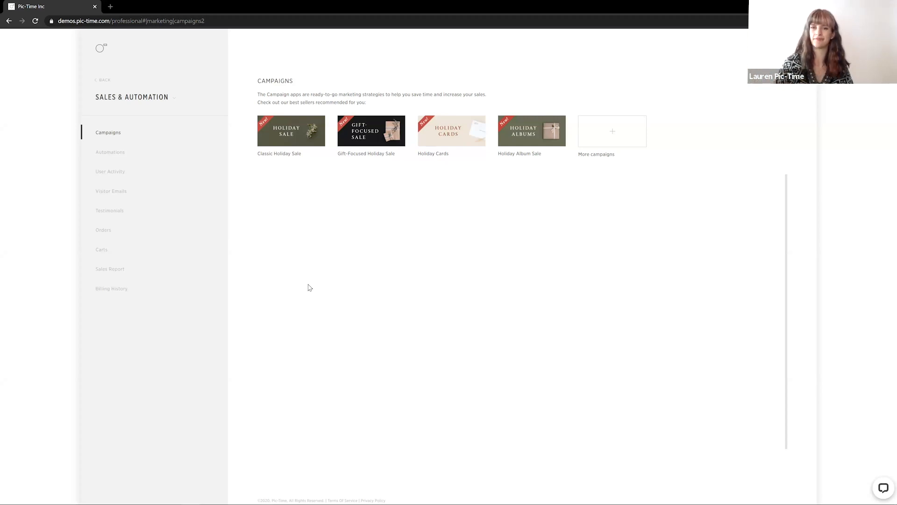
Install the General Coupon campaign app from more campaigns, naming it 3 free prints General Coupon
left_click(613, 135)
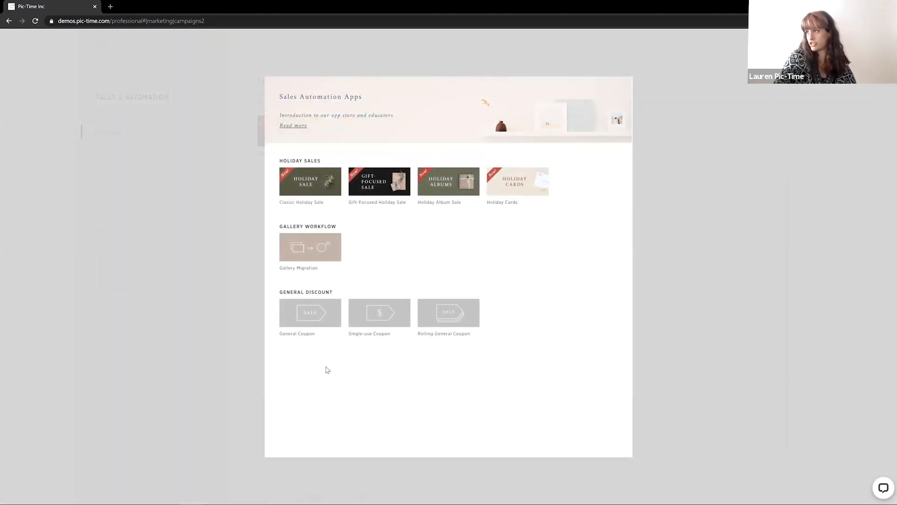
left_click(315, 324)
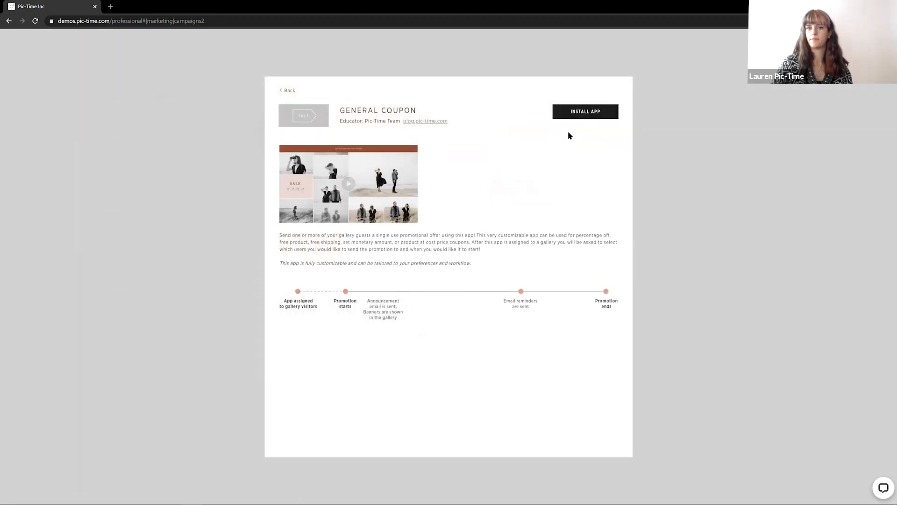
left_click(589, 117)
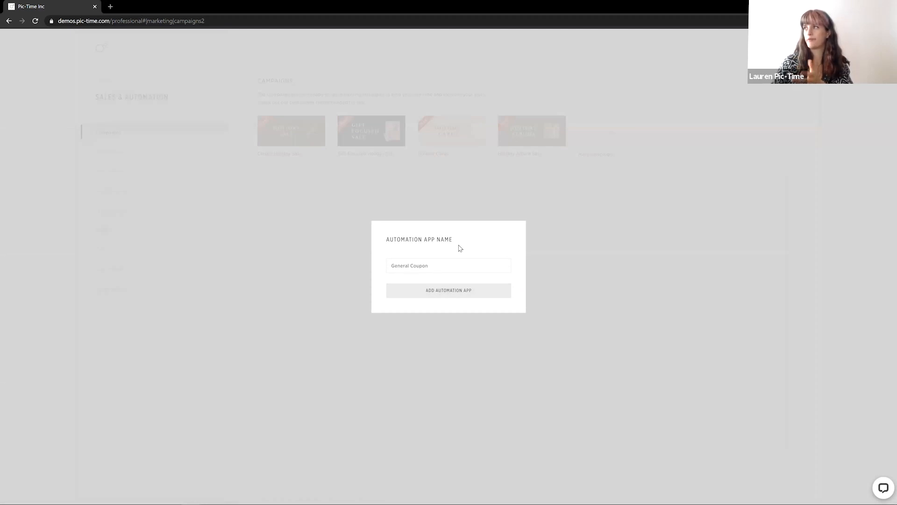
left_click(390, 263)
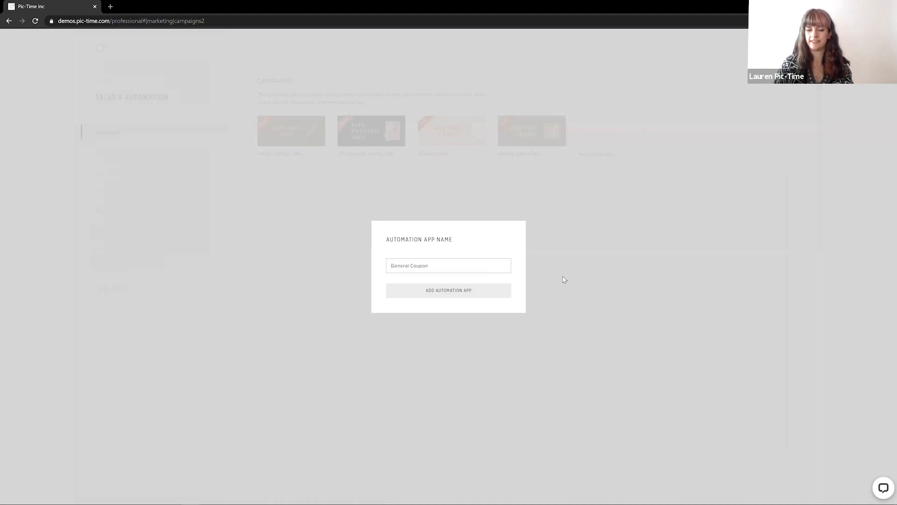
type("3 free print")
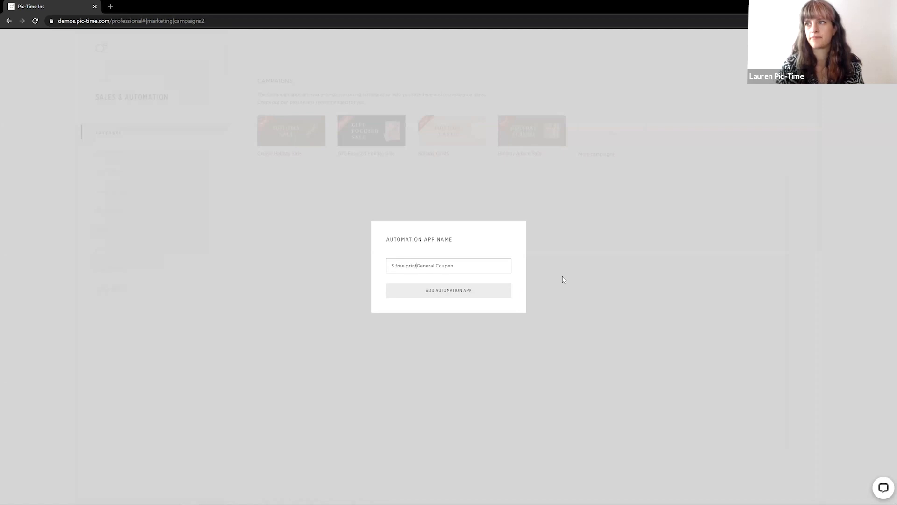
type("s")
left_click(453, 296)
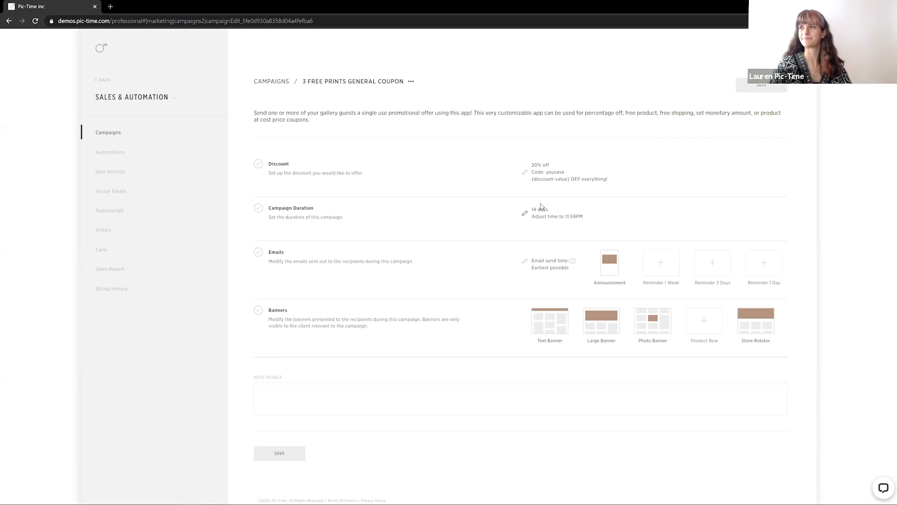
Open the campaign's discount settings and change the discount type to Free product
left_click(525, 172)
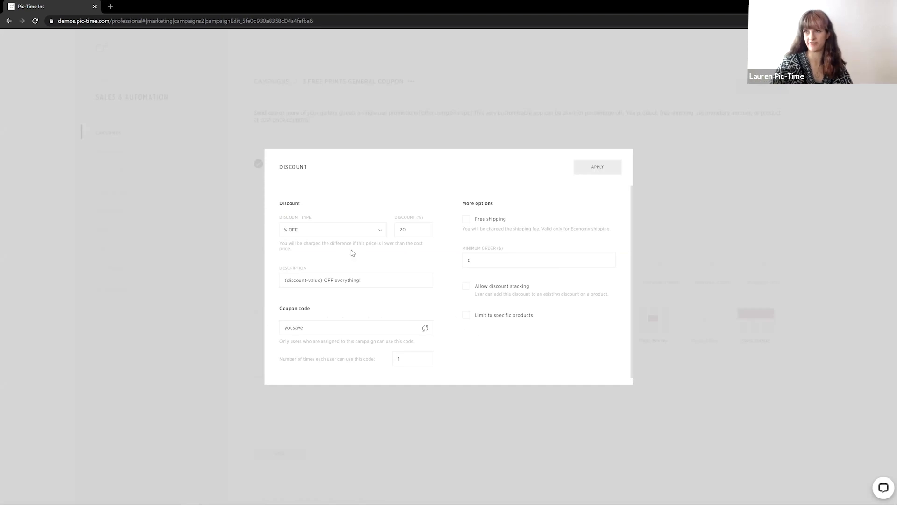
left_click(355, 234)
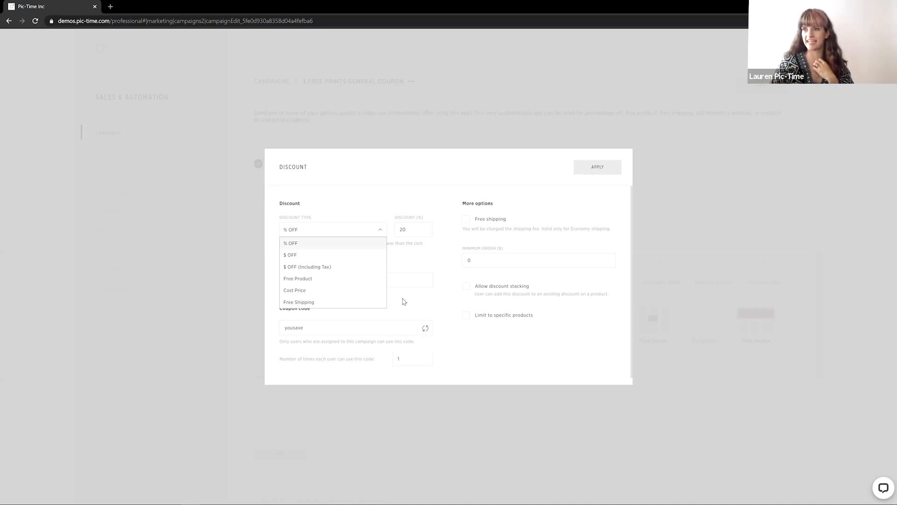
left_click(374, 281)
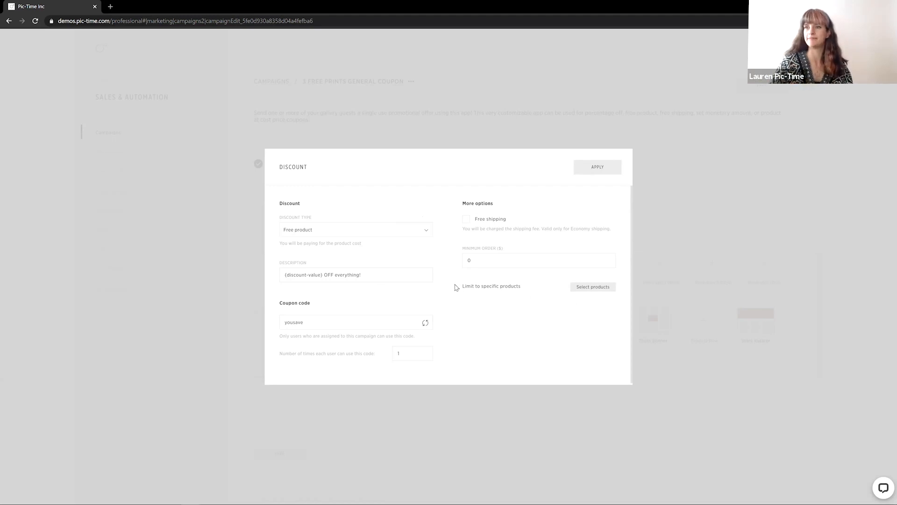
Examine the description and coupon code fields of the discount
left_click_drag(383, 275, 261, 274)
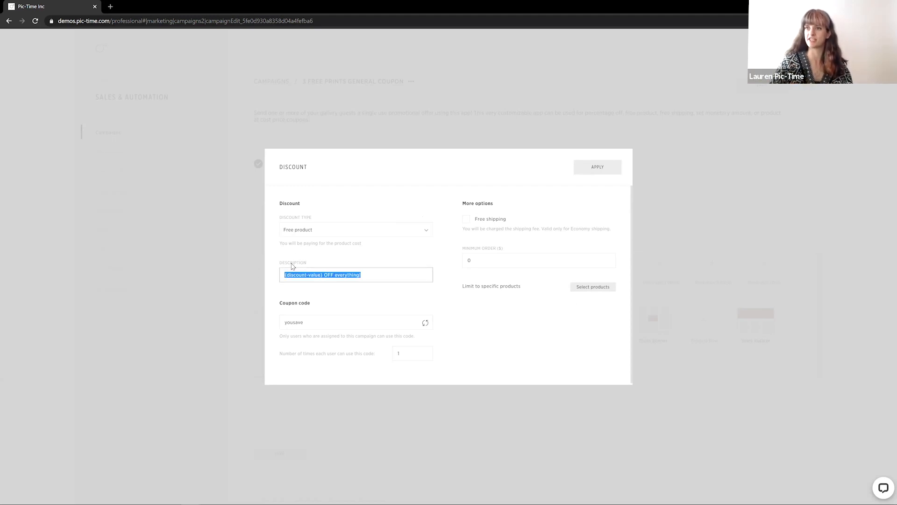
mouse_move(292, 265)
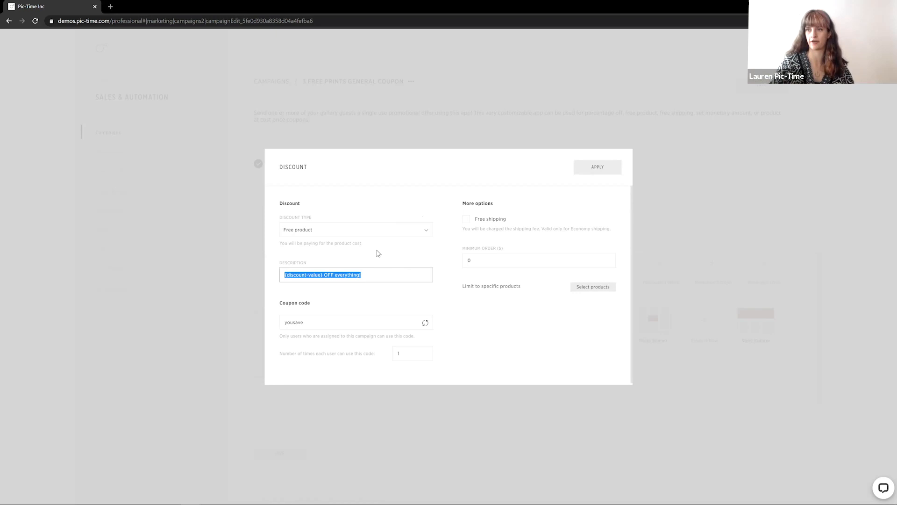
left_click(322, 275)
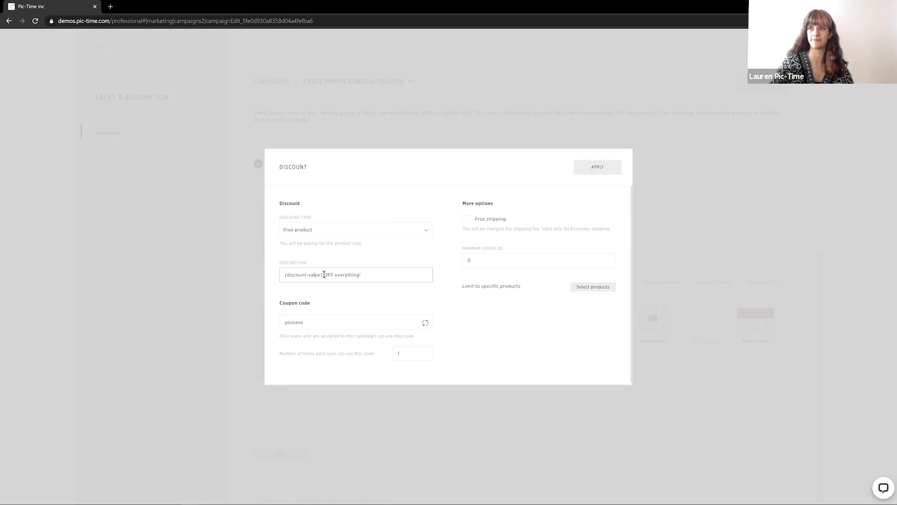
left_click_drag(324, 274, 261, 283)
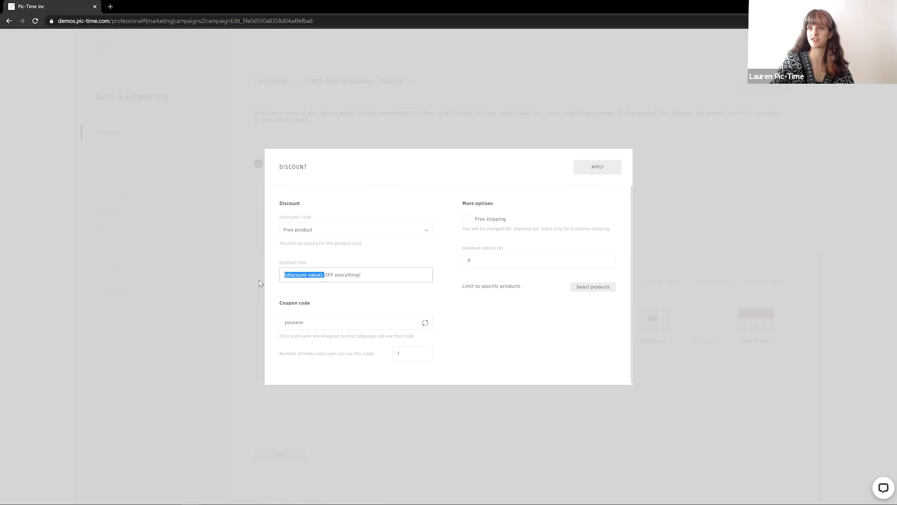
left_click(312, 274)
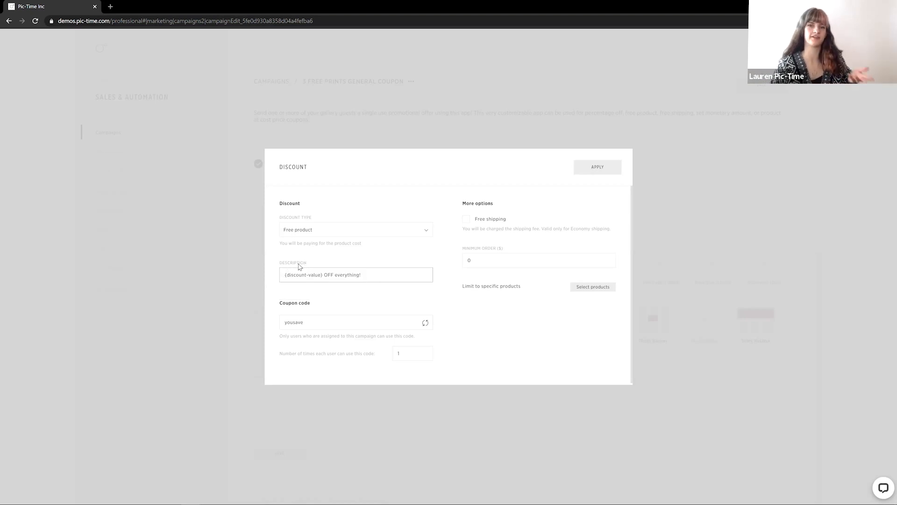
mouse_move(300, 266)
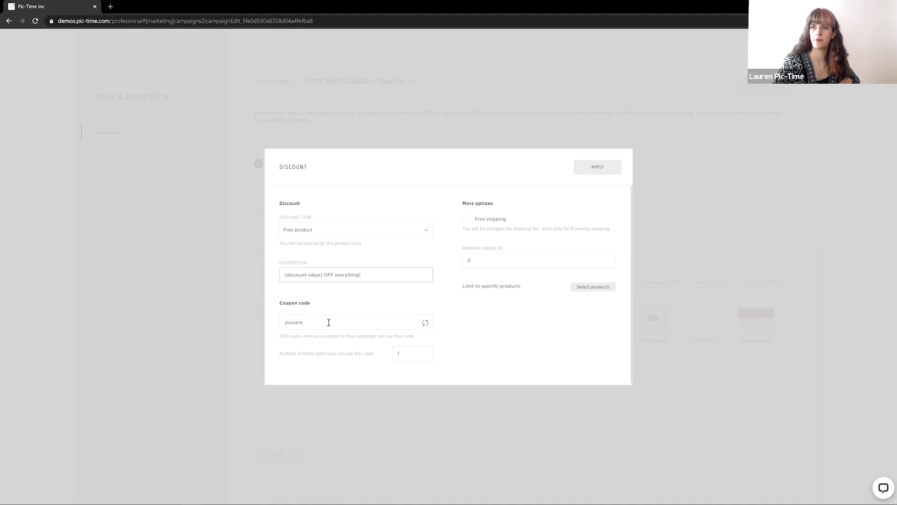
left_click_drag(329, 322, 278, 331)
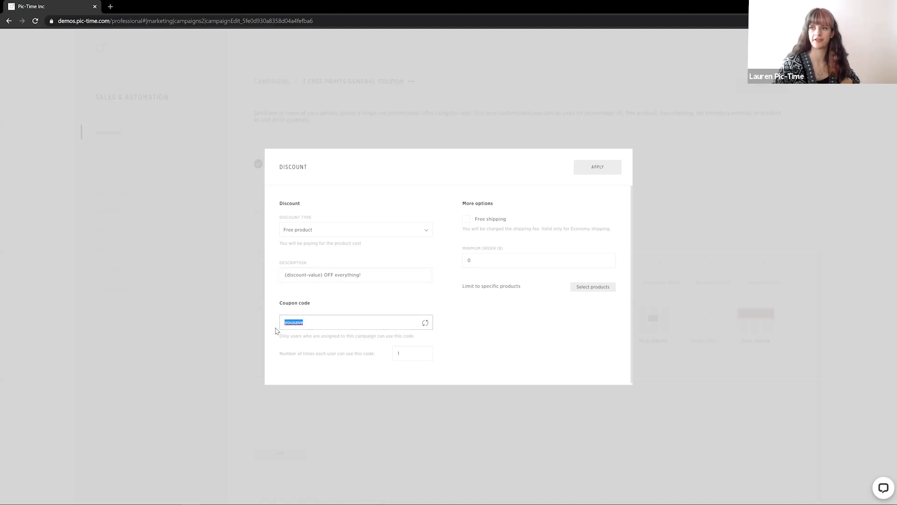
left_click(362, 303)
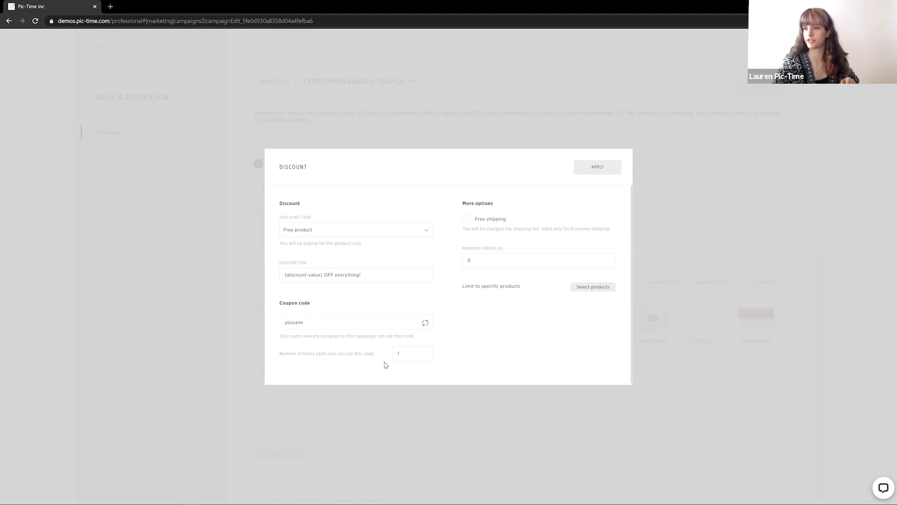
Examine the per-user code usage limit, free shipping and minimum order options
left_click(411, 353)
left_click_drag(390, 355, 373, 361)
left_click(463, 356)
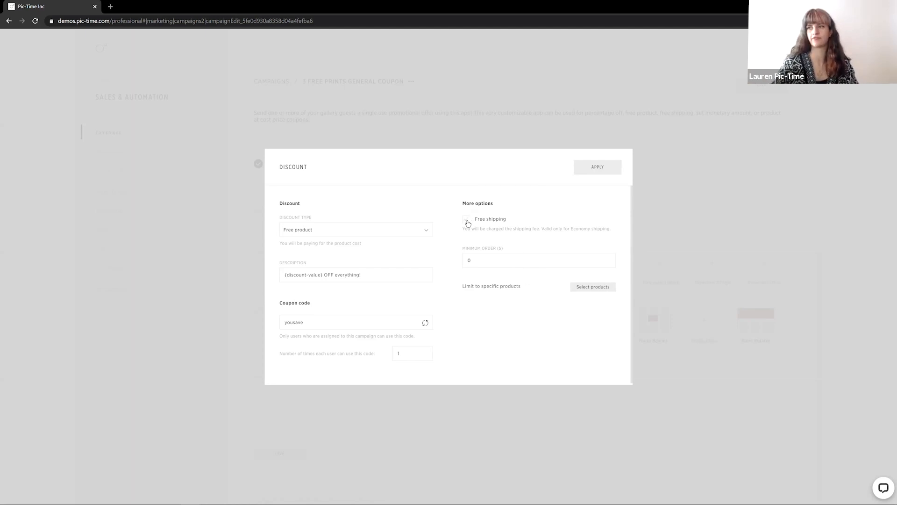
left_click(488, 260)
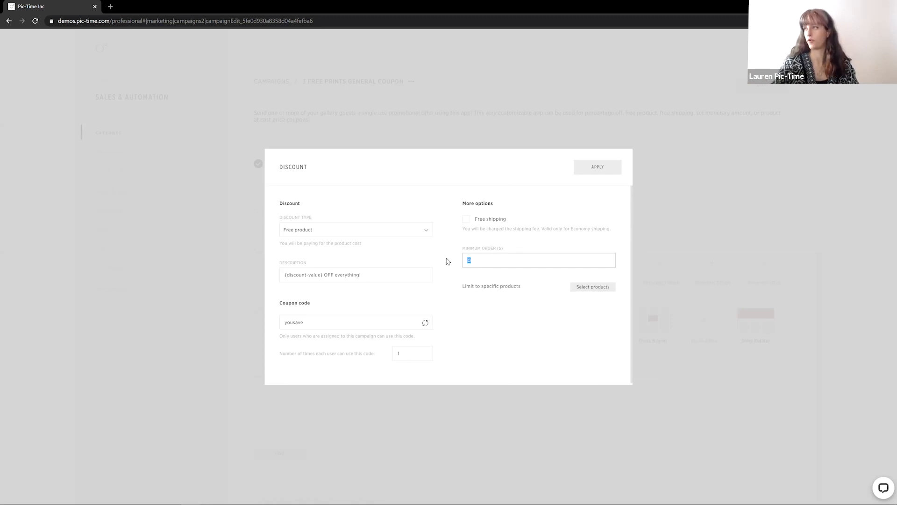
left_click(448, 262)
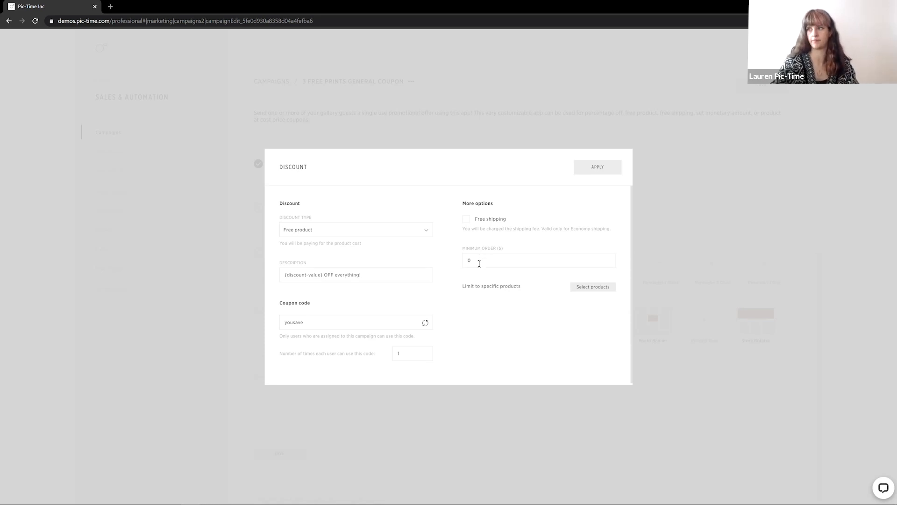
Limit the free product to specific products, selecting 4x6" Matte Prints with a quantity of 3
left_click(598, 288)
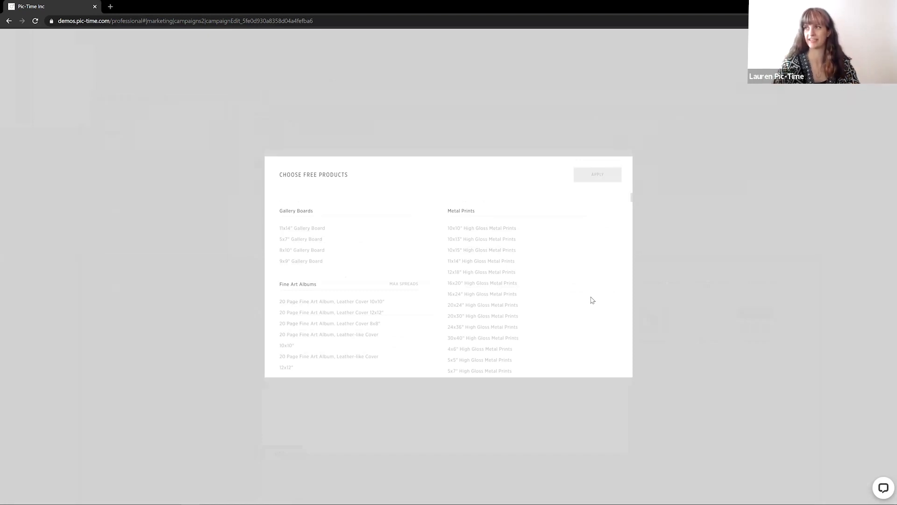
scroll(424, 228, "down", 15)
scroll(421, 232, "down", 10)
scroll(417, 227, "down", 12)
scroll(429, 317, "down", 4)
scroll(429, 318, "down", 1)
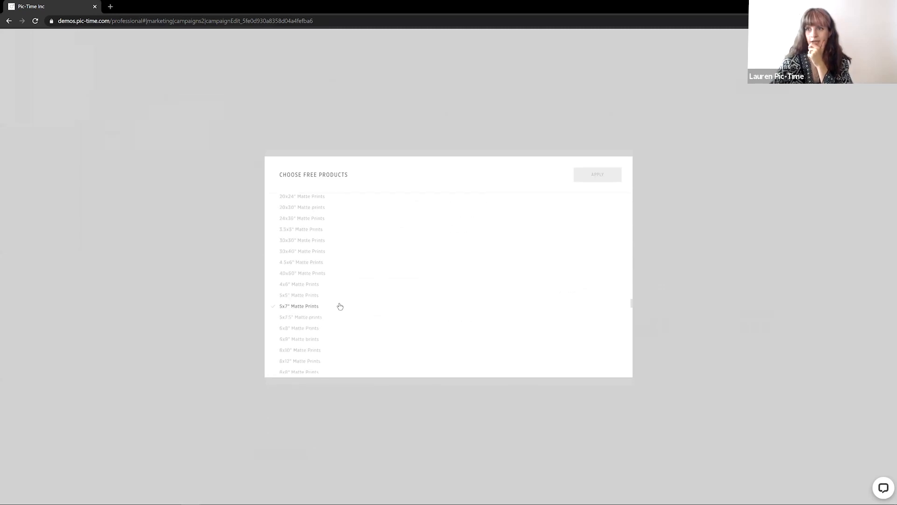
left_click(320, 285)
left_click(380, 287)
left_click(406, 308)
left_click(407, 310)
left_click(303, 284)
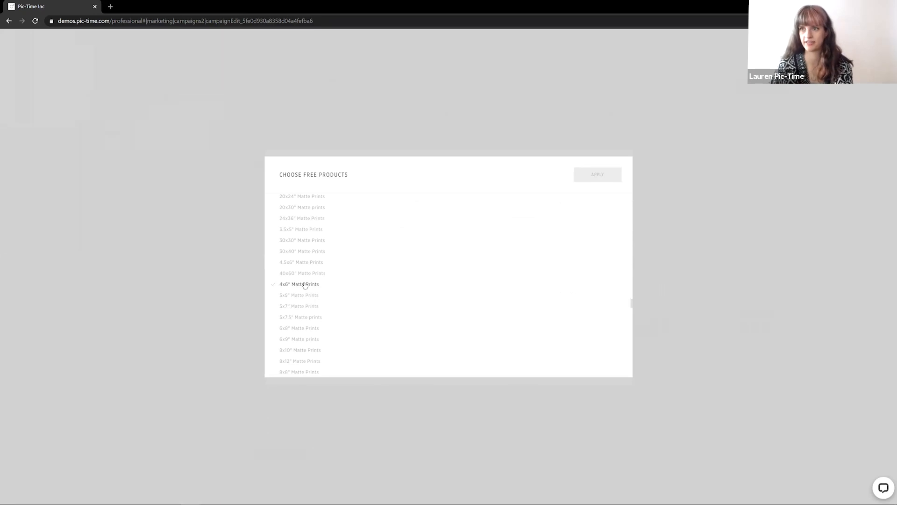
left_click(399, 278)
key("BackSpace")
key("BackSpace")
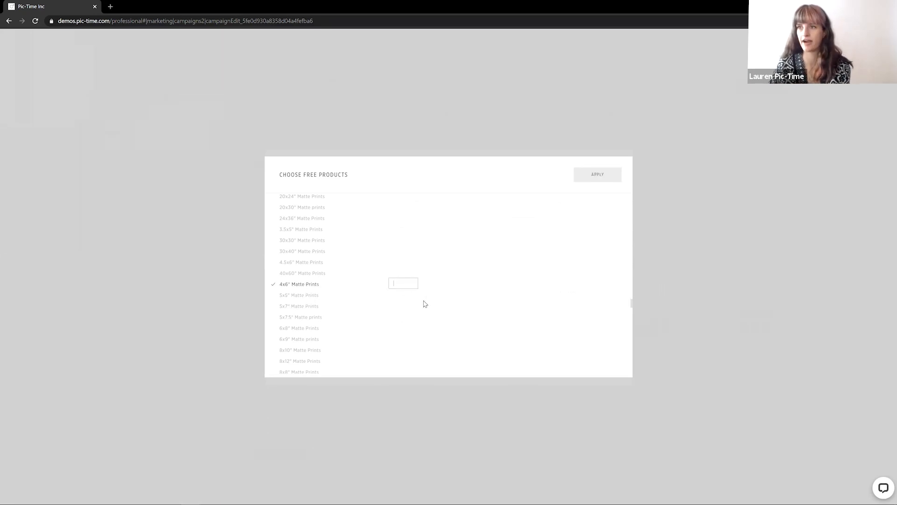
type("3")
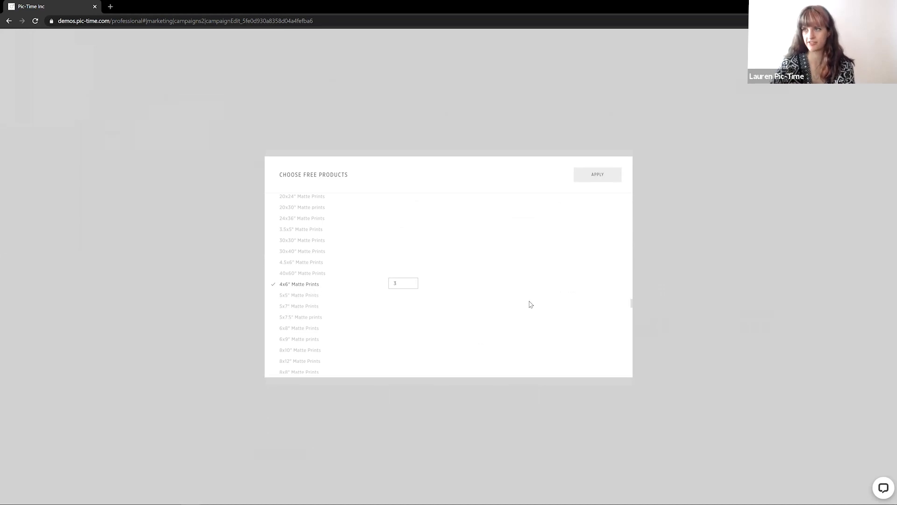
Set the 4x6" Semi Gloss Prints quantity to 3 and apply the free product selection
left_click(608, 334)
scroll(331, 316, "down", 2)
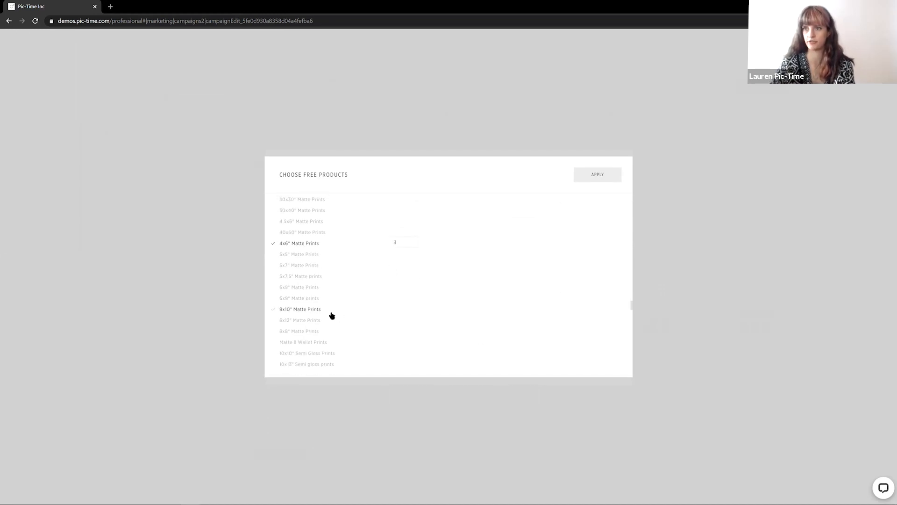
scroll(331, 316, "down", 3)
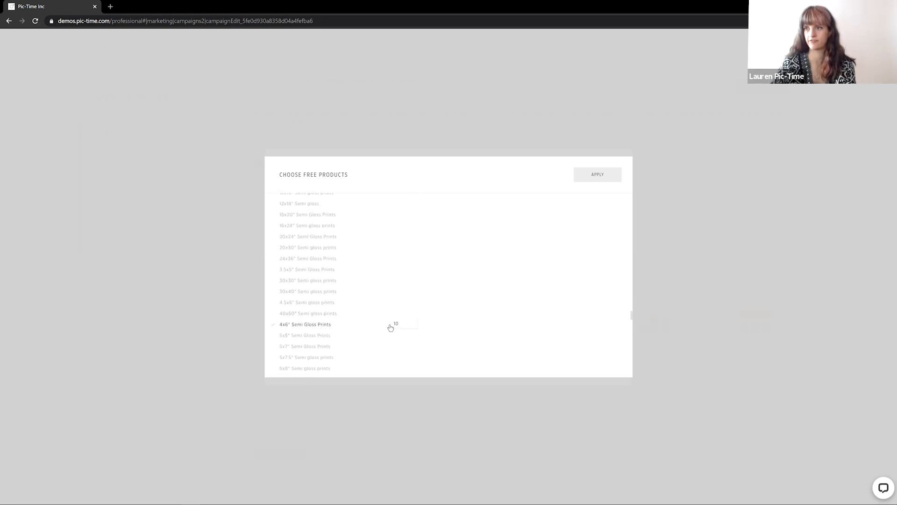
left_click(397, 322)
type("3")
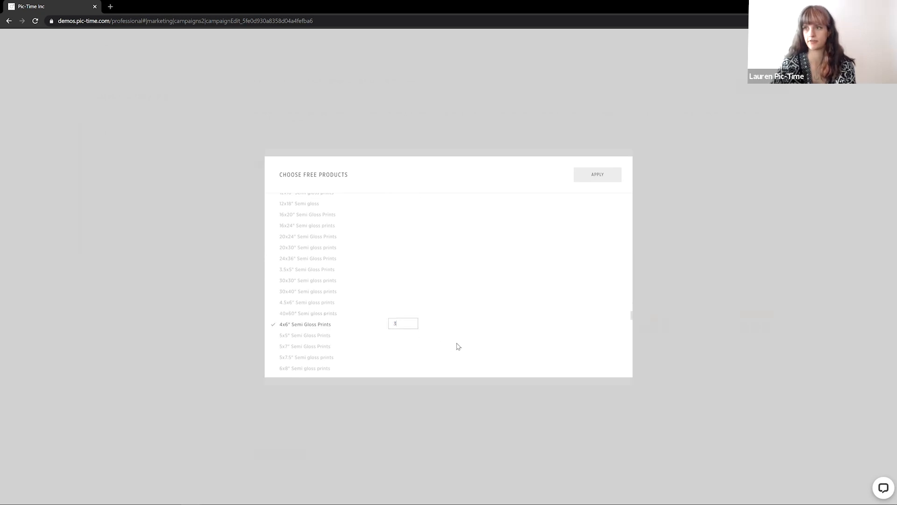
left_click(591, 181)
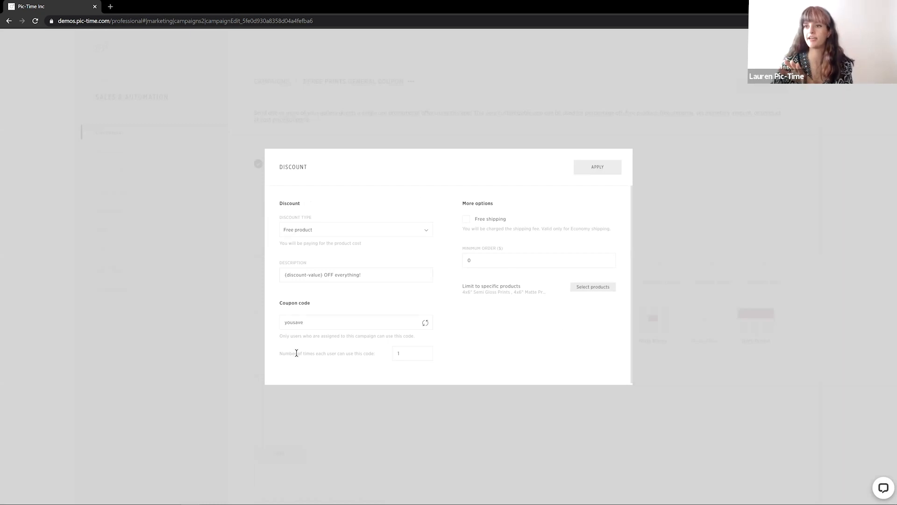
Set the number of times each user can use the code to 2
left_click_drag(282, 358, 376, 359)
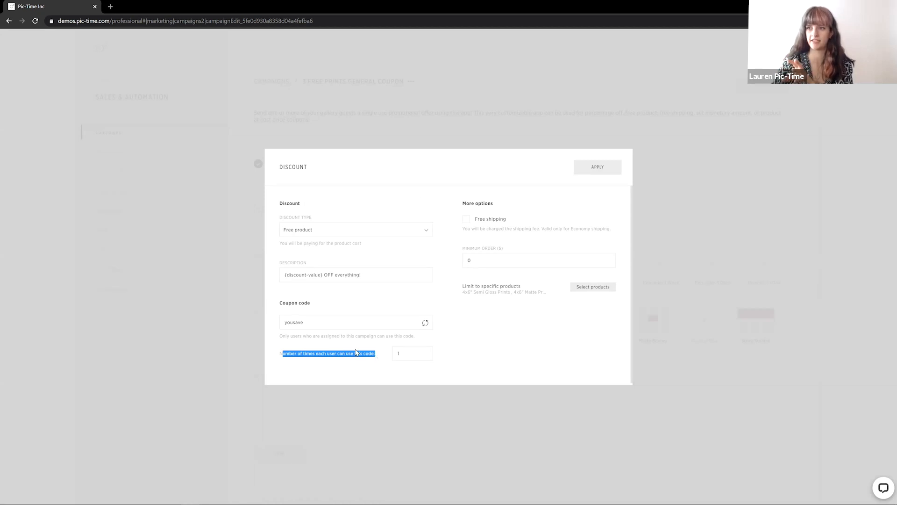
left_click(499, 358)
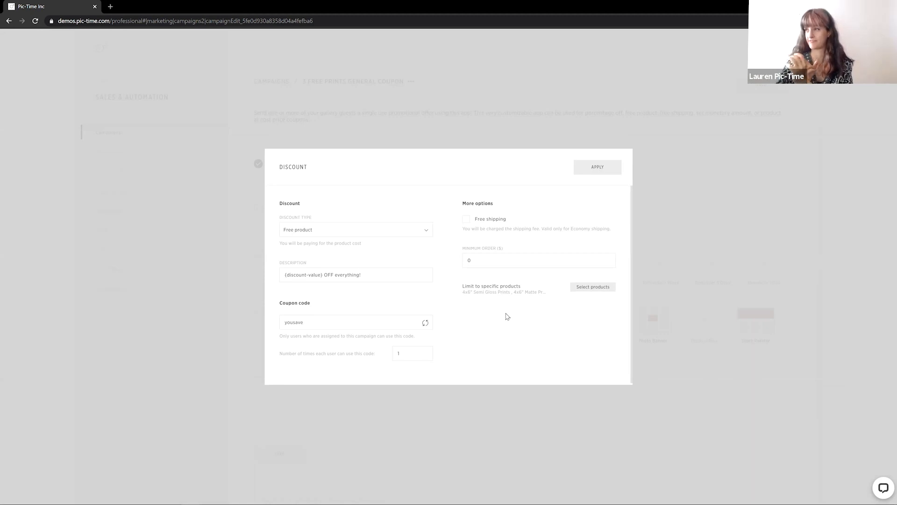
left_click(406, 355)
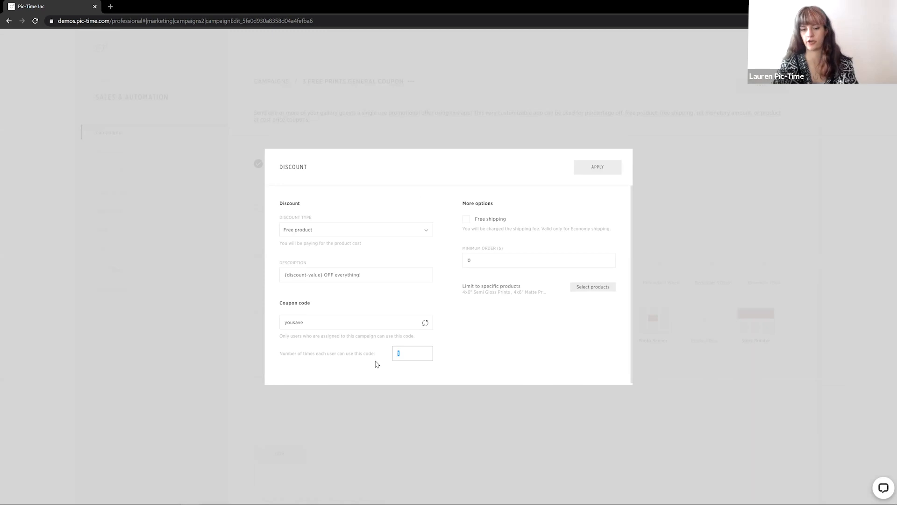
type("2")
left_click(502, 354)
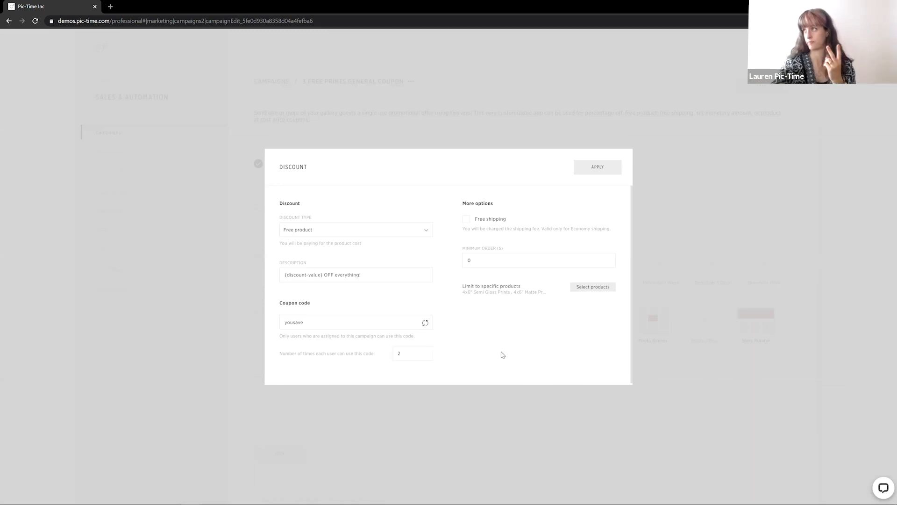
left_click(419, 352)
left_click(465, 366)
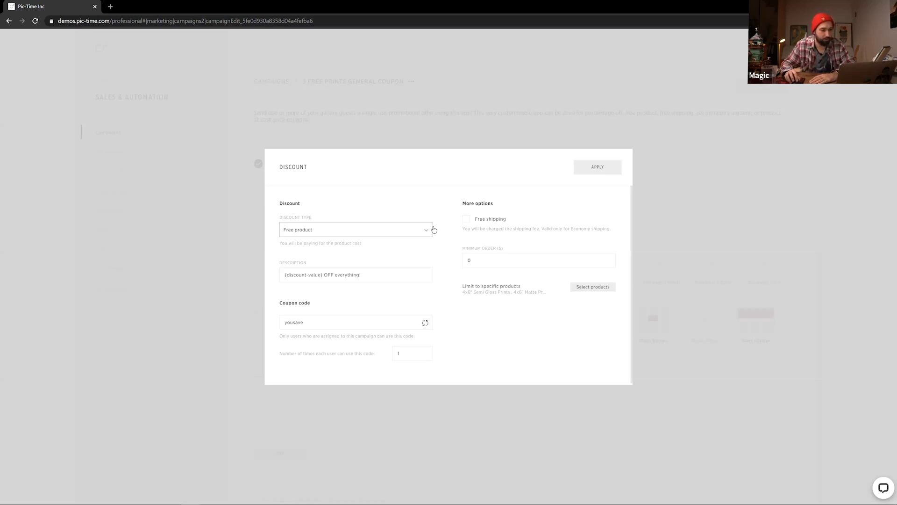
Replace the discount description with "3 prints on me!"
left_click_drag(406, 274, 195, 276)
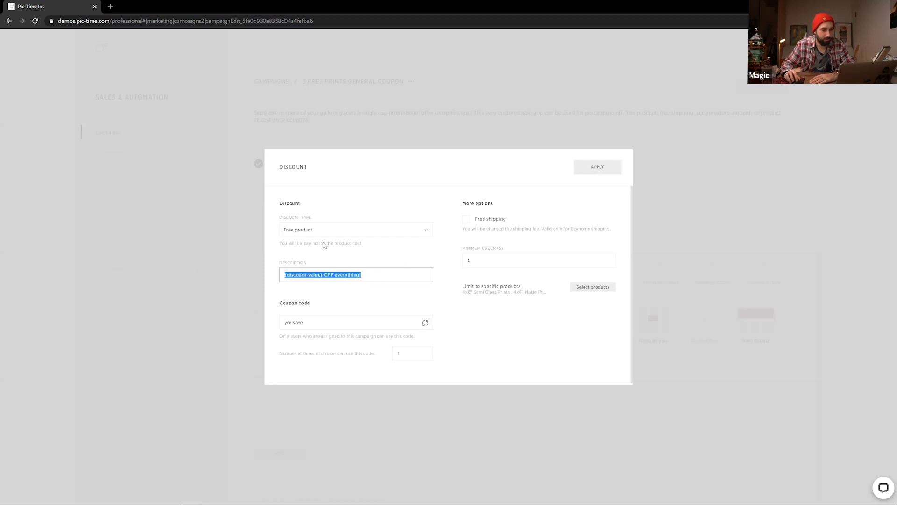
type("3 f")
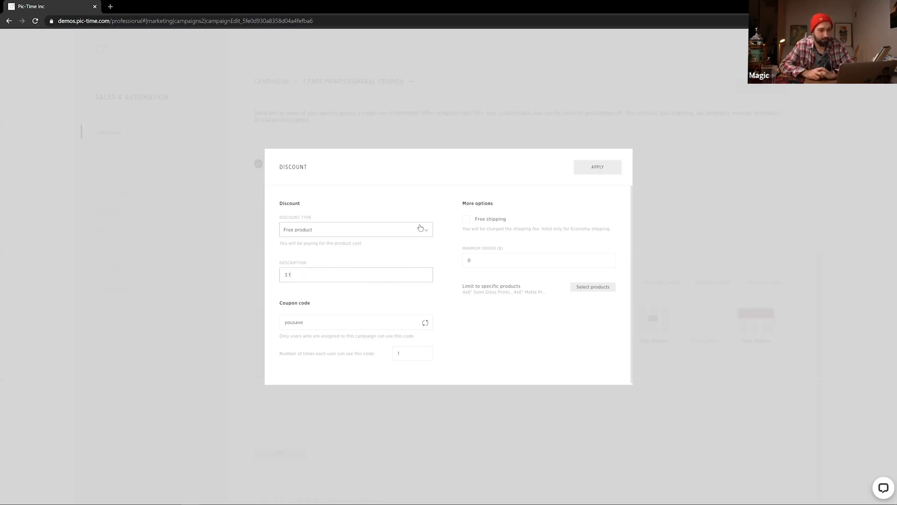
type("ree prints!")
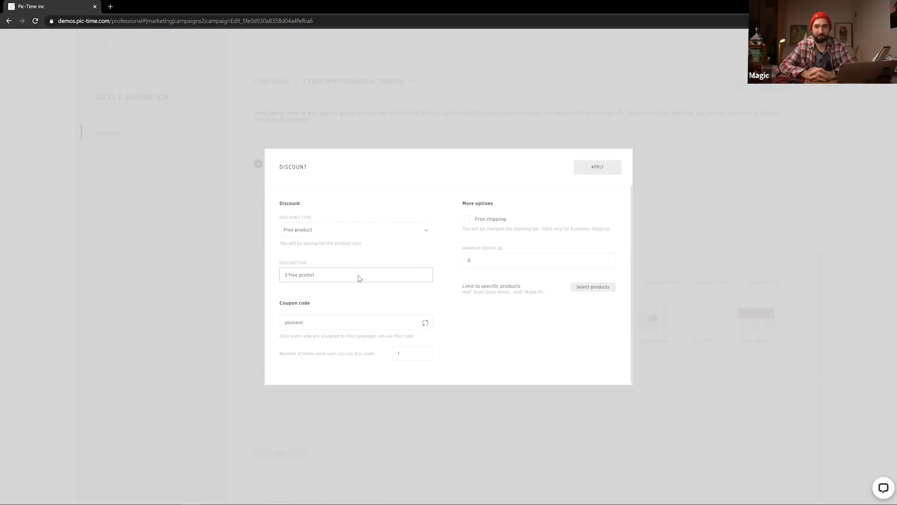
left_click_drag(328, 273, 254, 287)
type("3 prints on me!")
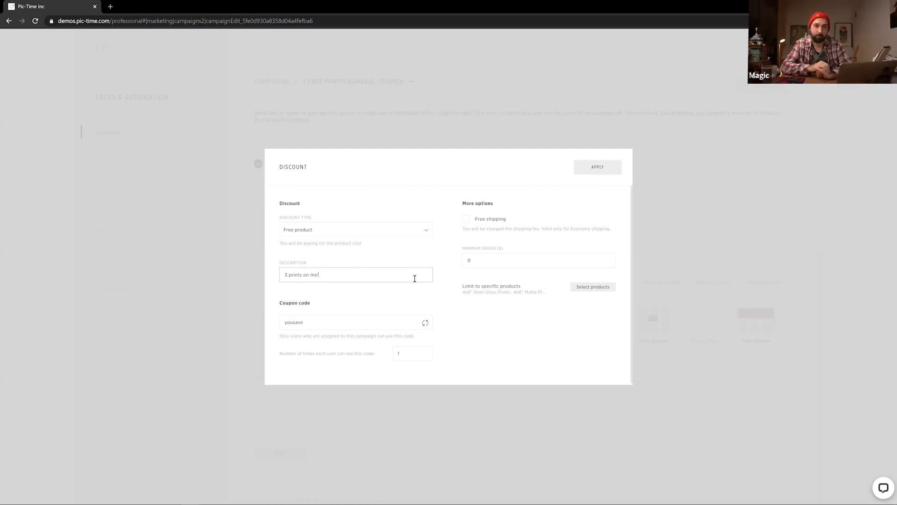
Change the coupon code to 3prints and apply the discount settings
double_click(335, 322)
type("3prints")
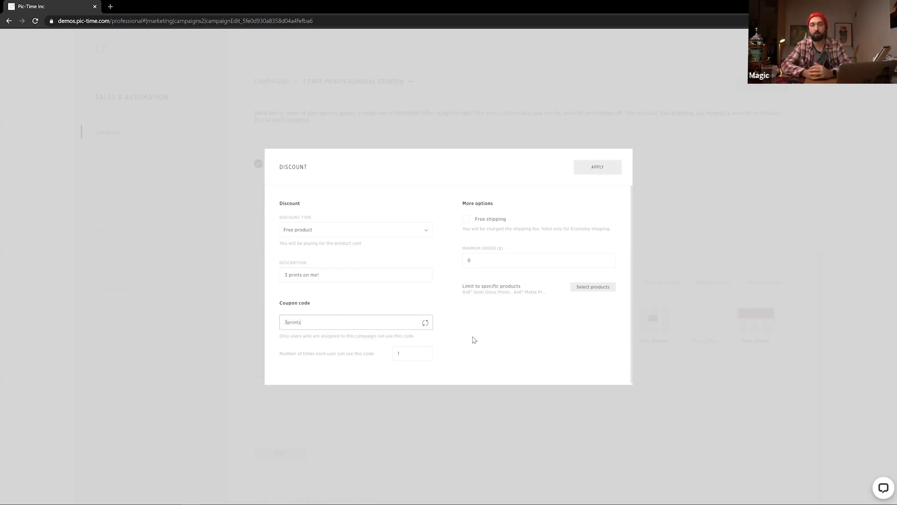
left_click(486, 347)
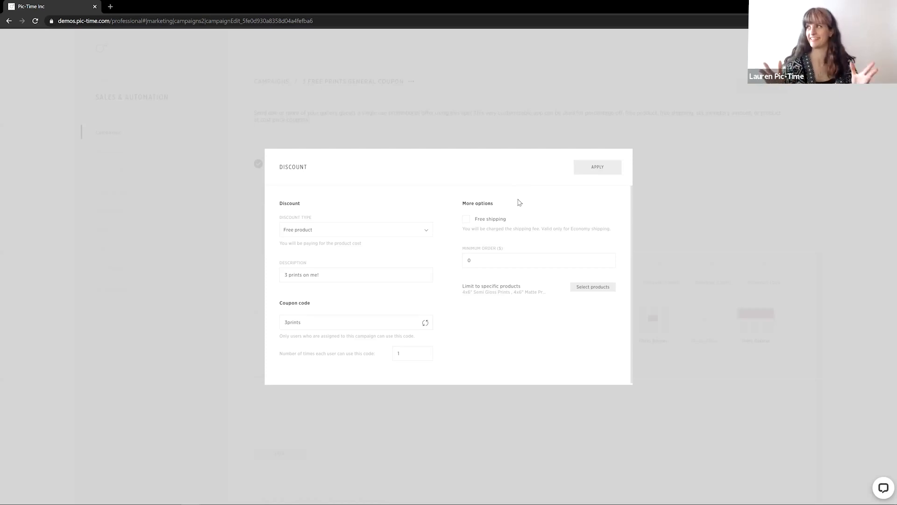
left_click(604, 169)
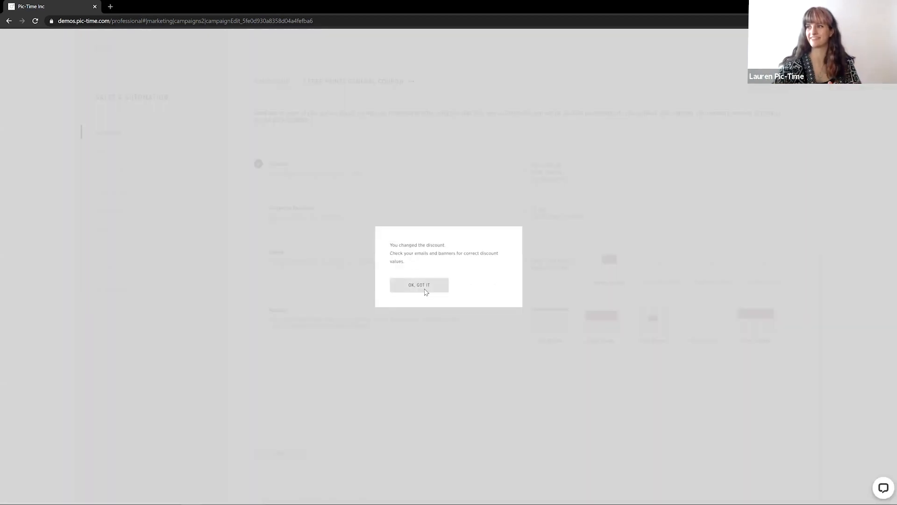
Dismiss the discount-change notice and apply the campaign duration of 14 days
left_click(425, 287)
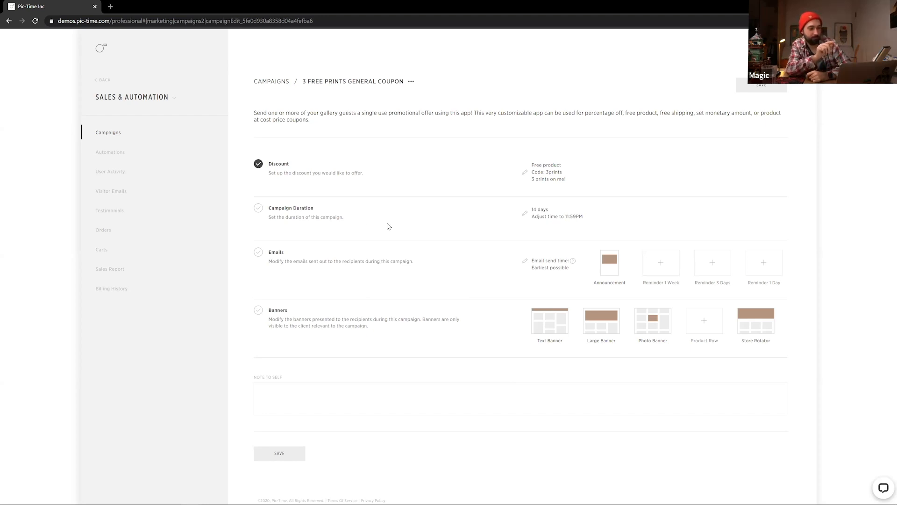
mouse_move(258, 165)
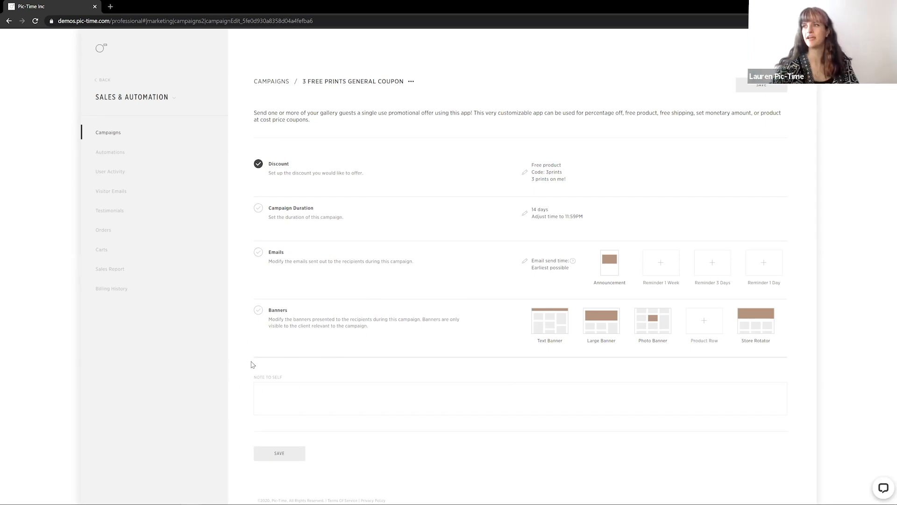
mouse_move(615, 270)
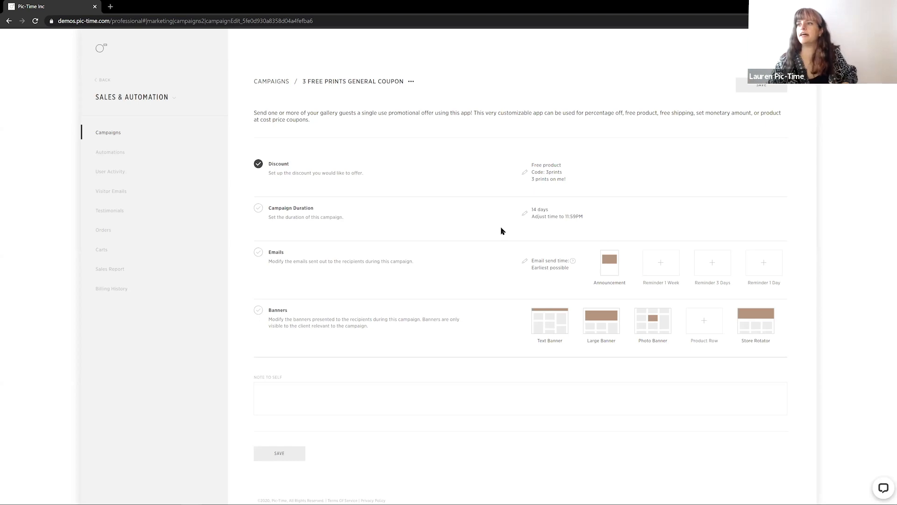
left_click(526, 213)
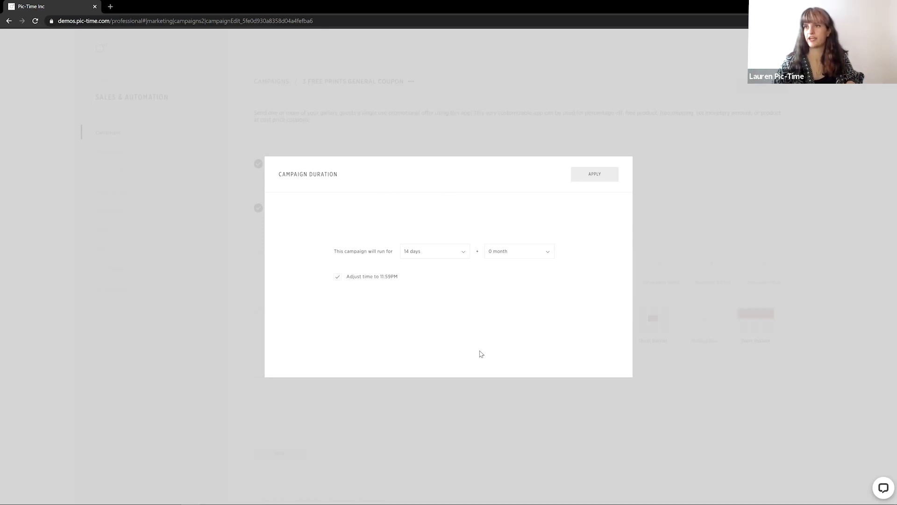
left_click(457, 253)
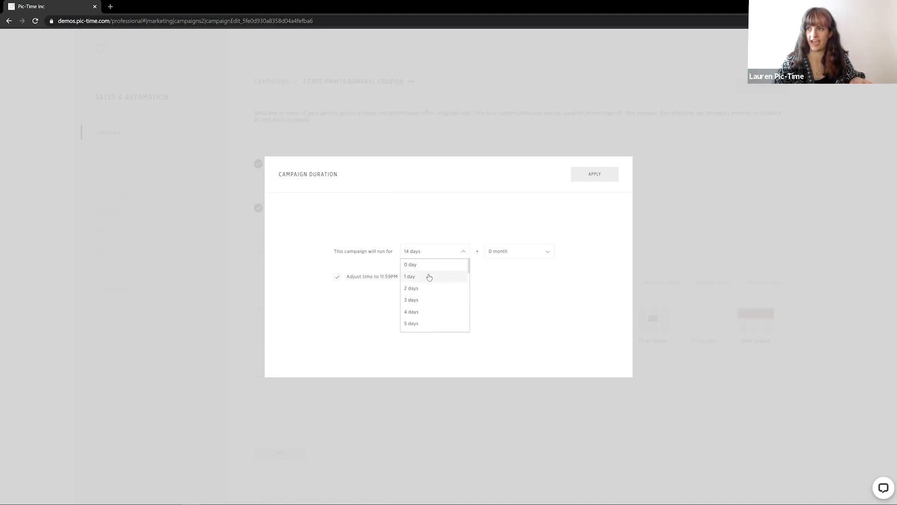
left_click(514, 252)
scroll(504, 309, "down", 5)
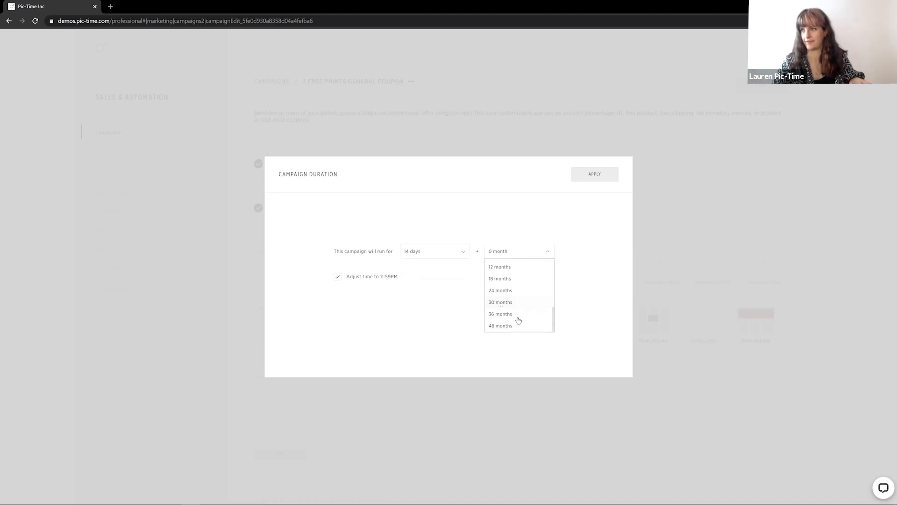
left_click(434, 339)
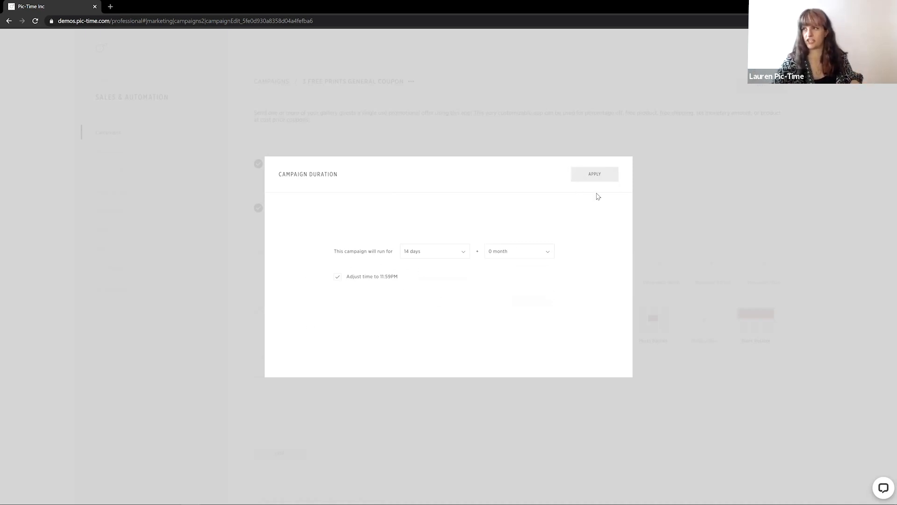
left_click(583, 179)
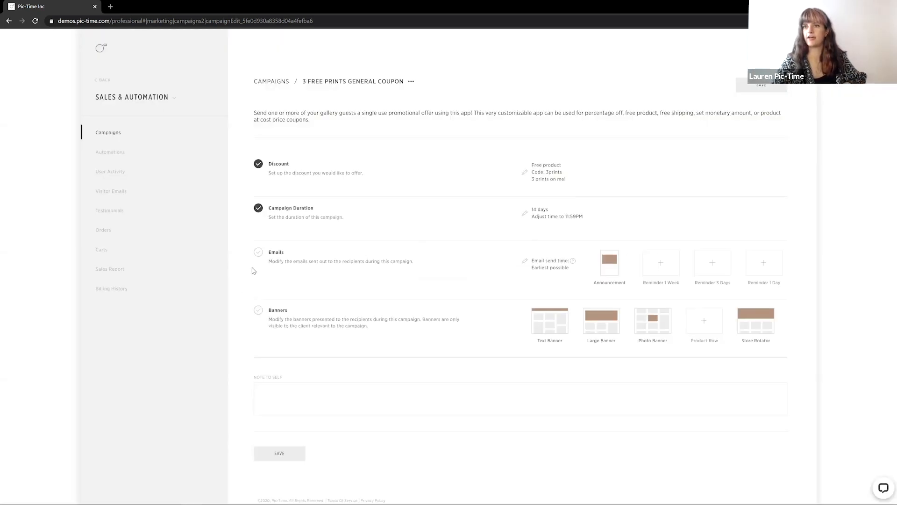
Replace the announcement email's image by uploading saleinyourgallery.jpg
mouse_move(607, 281)
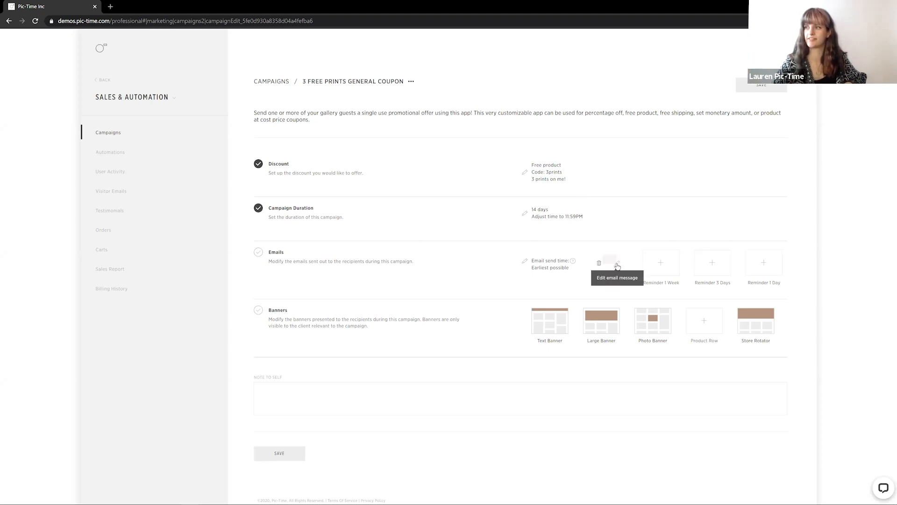
left_click(617, 264)
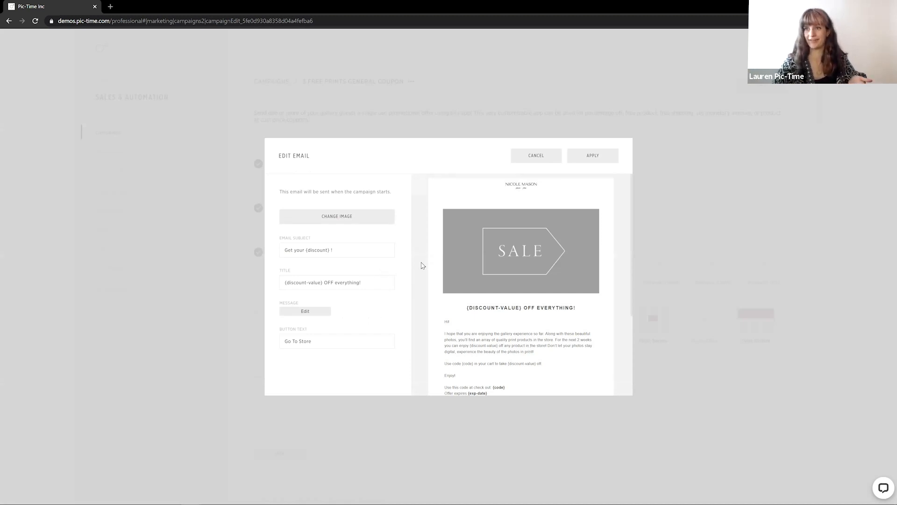
left_click(338, 218)
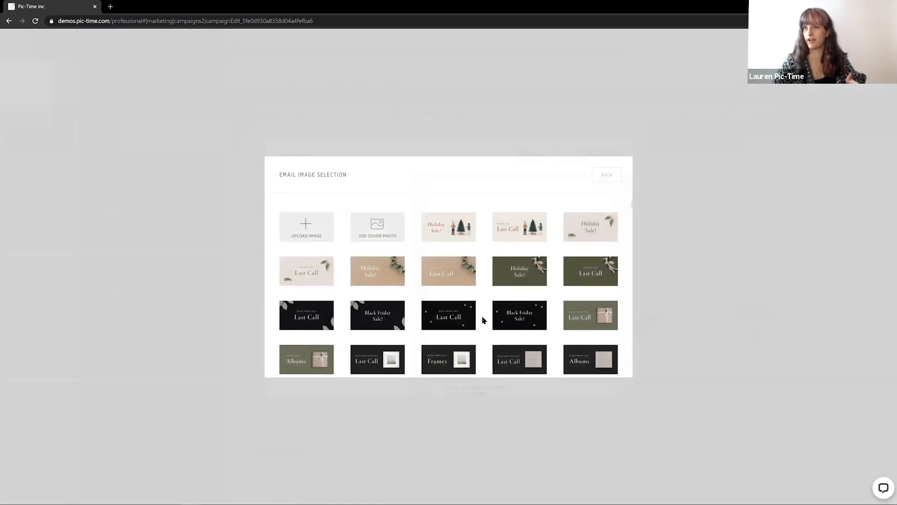
scroll(471, 296, "down", 1)
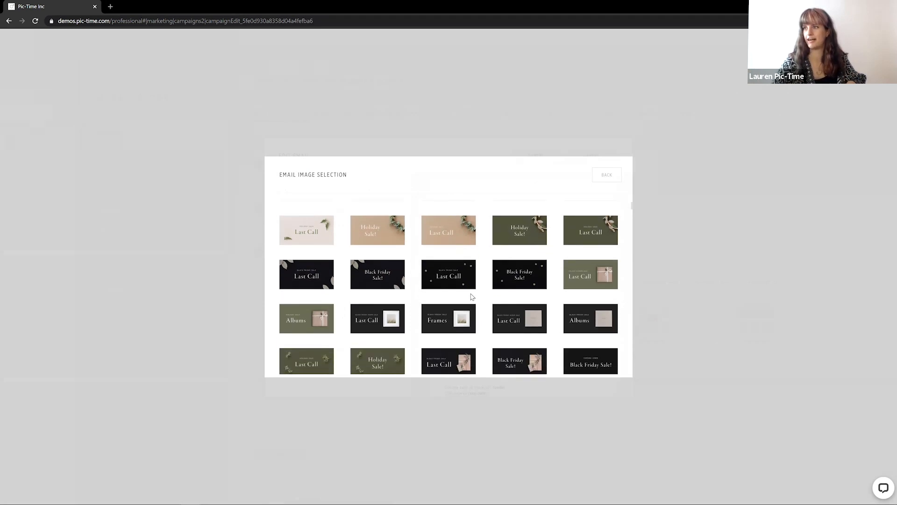
scroll(472, 302, "down", 1)
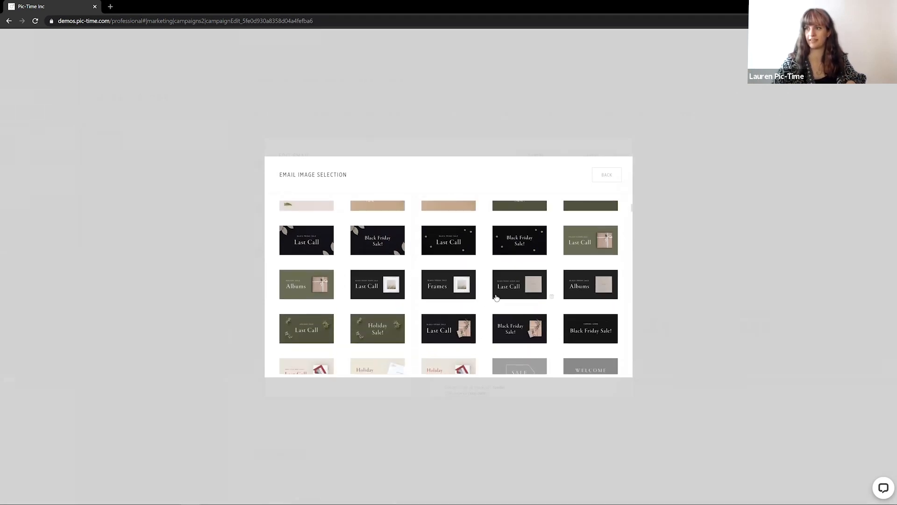
scroll(476, 309, "down", 3)
scroll(475, 309, "down", 2)
scroll(475, 309, "up", 8)
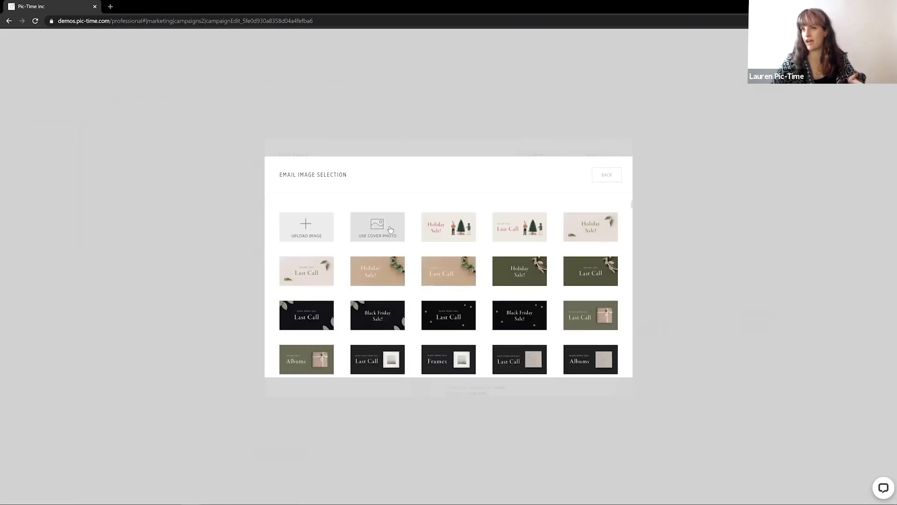
left_click(322, 231)
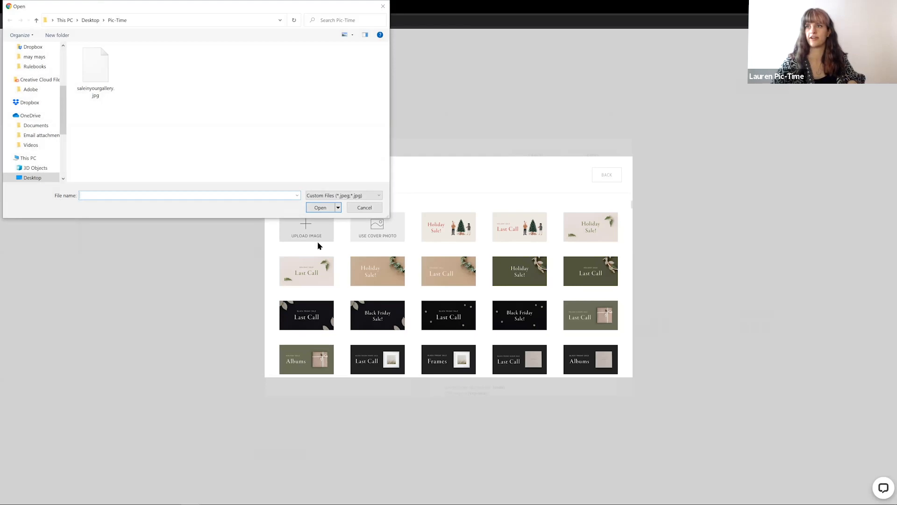
left_click(90, 80)
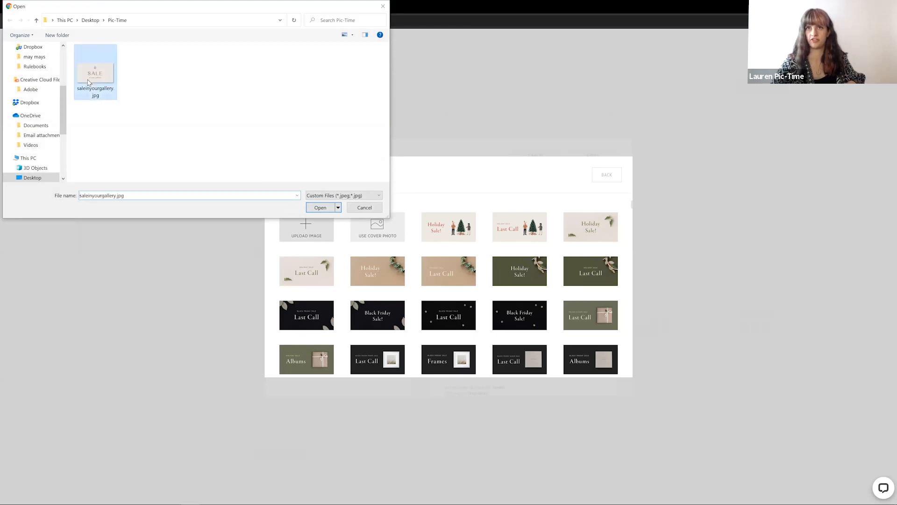
left_click(318, 208)
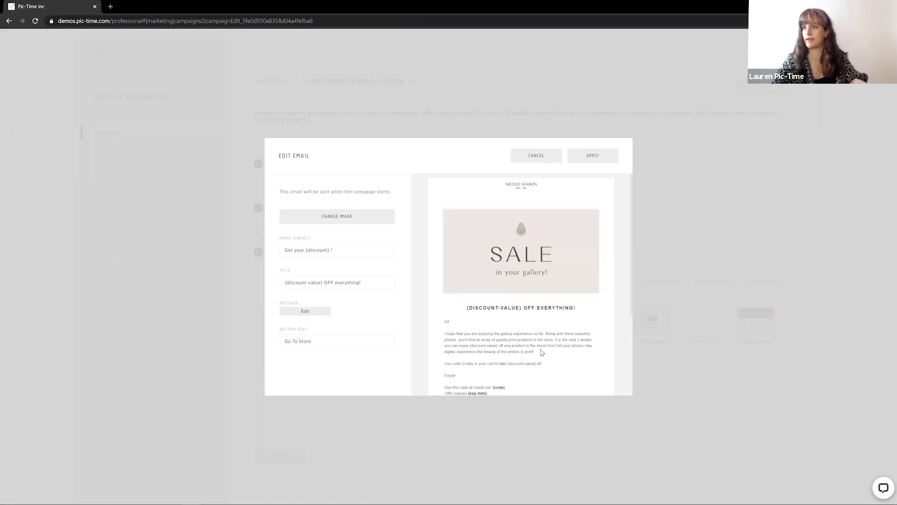
Review the announcement email's subject and title text
scroll(478, 325, "down", 1)
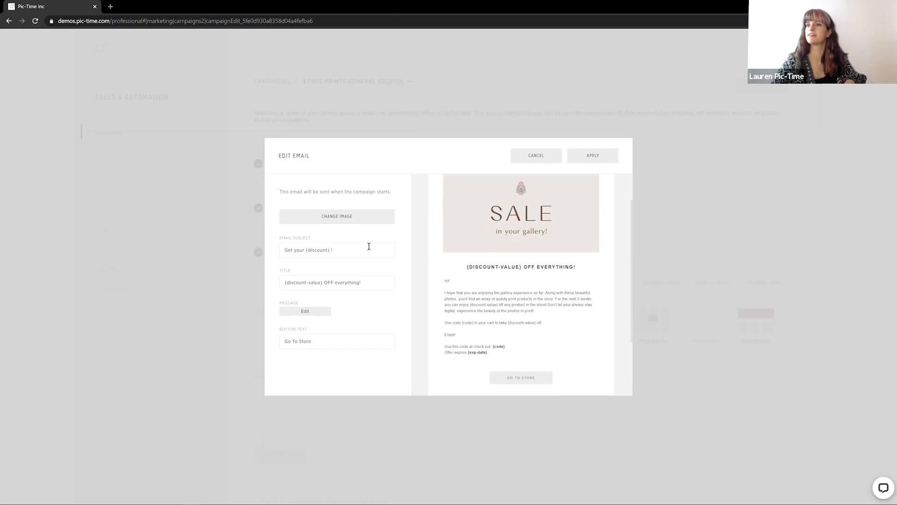
left_click_drag(369, 246, 245, 257)
left_click_drag(376, 282, 270, 289)
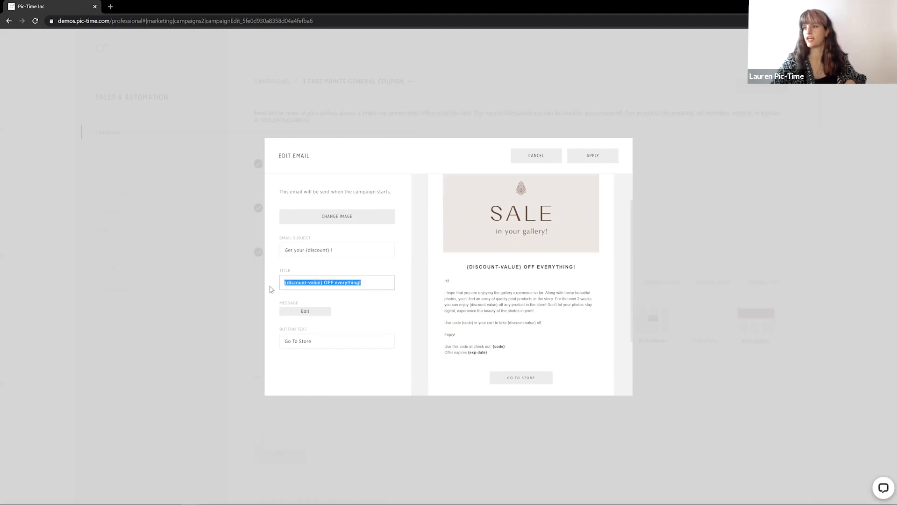
left_click(330, 249)
left_click_drag(331, 250, 307, 244)
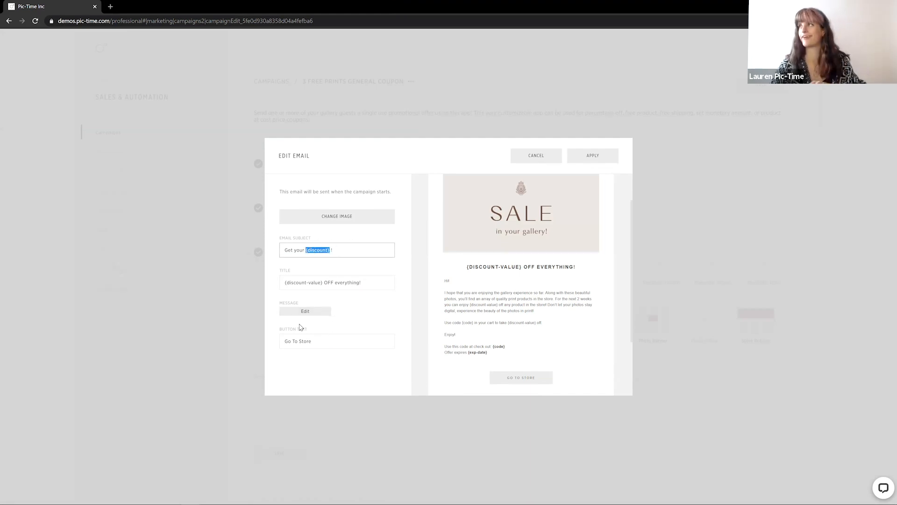
left_click_drag(368, 283, 200, 305)
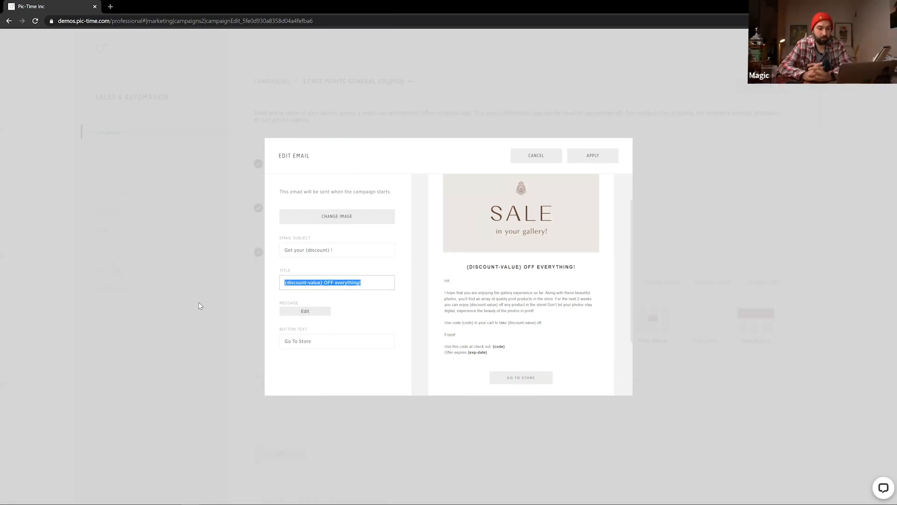
left_click(375, 323)
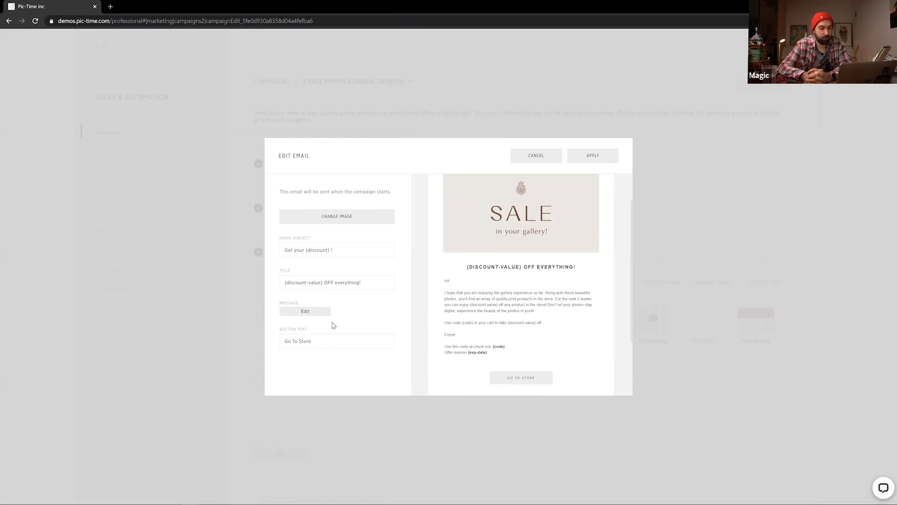
Insert the {username} dynamic text token after "Hi" in the email message and apply it
left_click(301, 311)
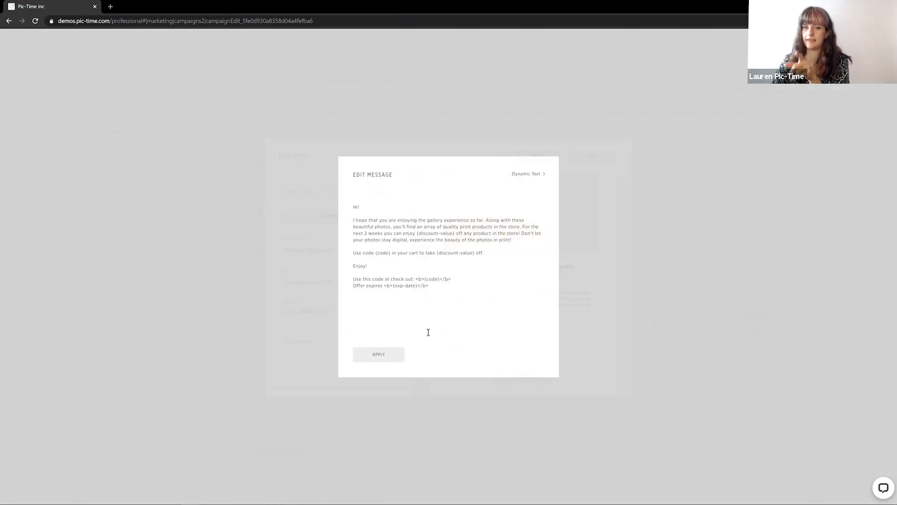
left_click(524, 176)
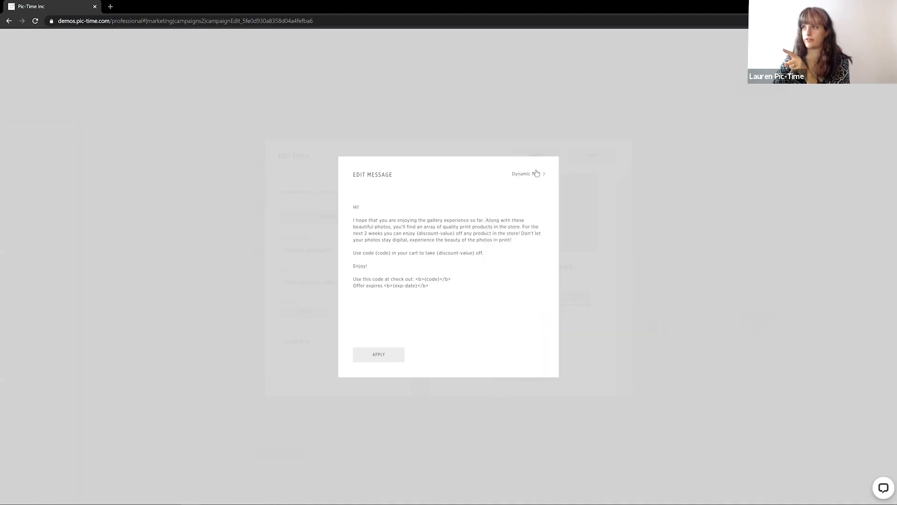
mouse_move(530, 173)
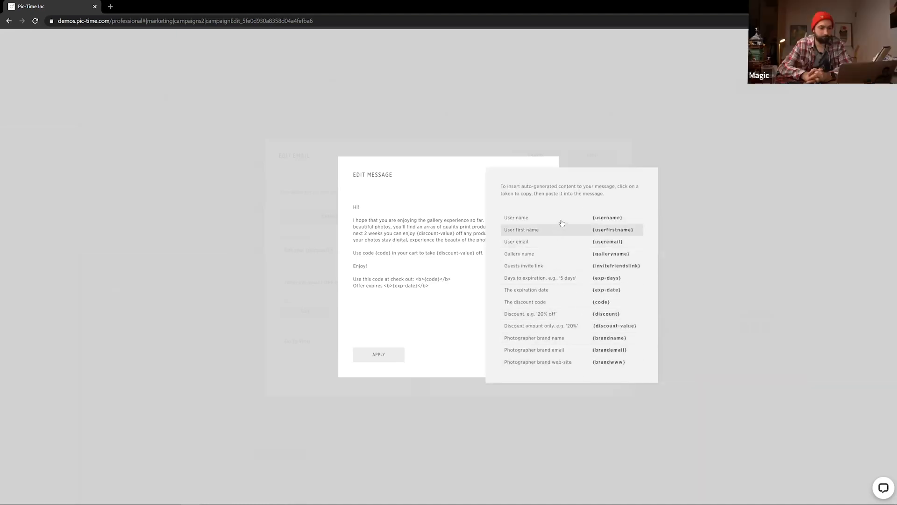
left_click(615, 219)
left_click(373, 206)
key("ctrl+v")
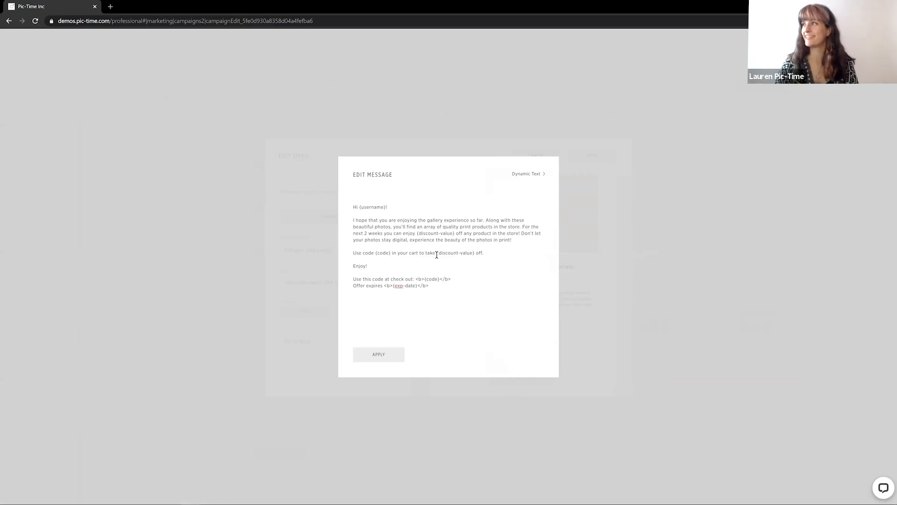
left_click(378, 355)
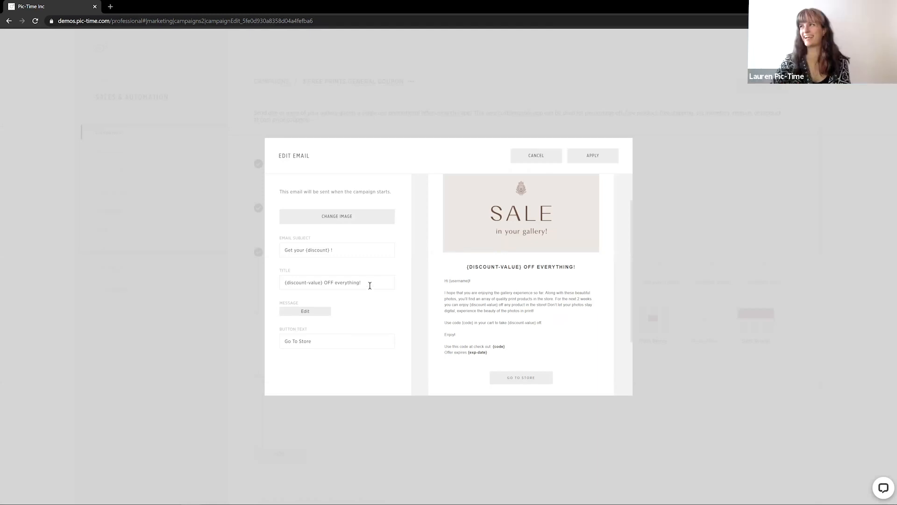
Set the email title to "3 prints on me!"
left_click_drag(365, 285, 213, 298)
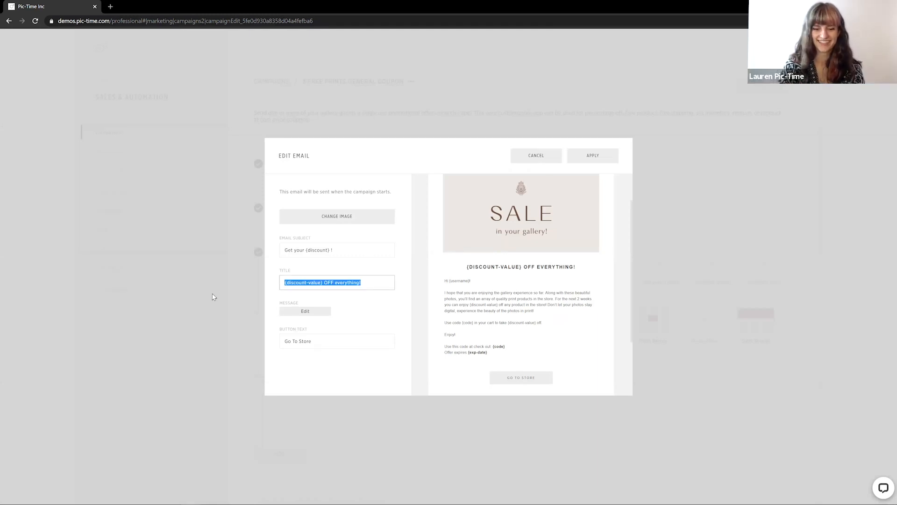
type("3 prints on me!")
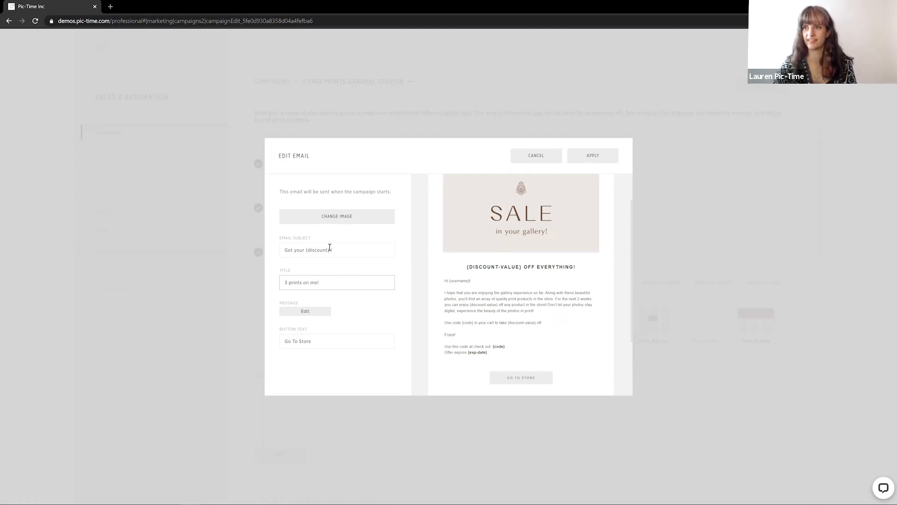
Set the email subject to "Get your 3 prints!" and apply the announcement email changes
left_click_drag(345, 251, 199, 242)
type("G")
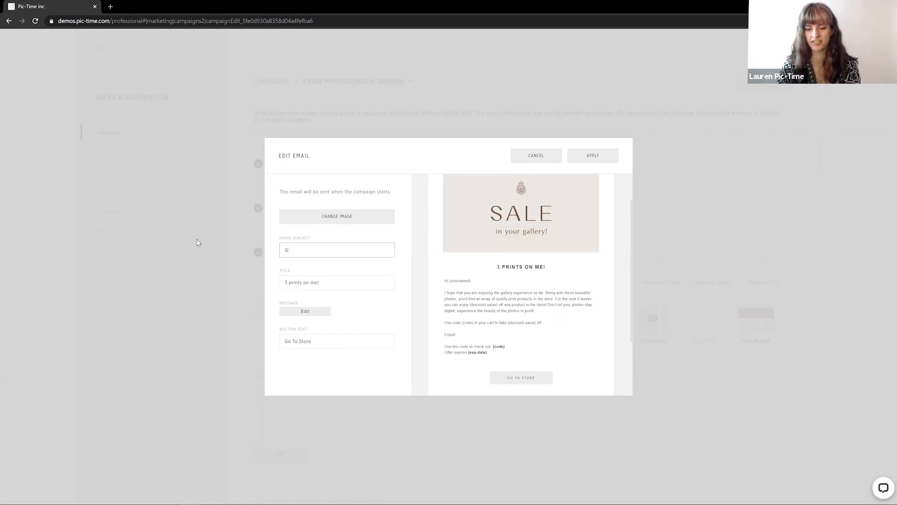
type("et f")
key("BackSpace")
type("o")
key("BackSpace")
type("your 3 prints!")
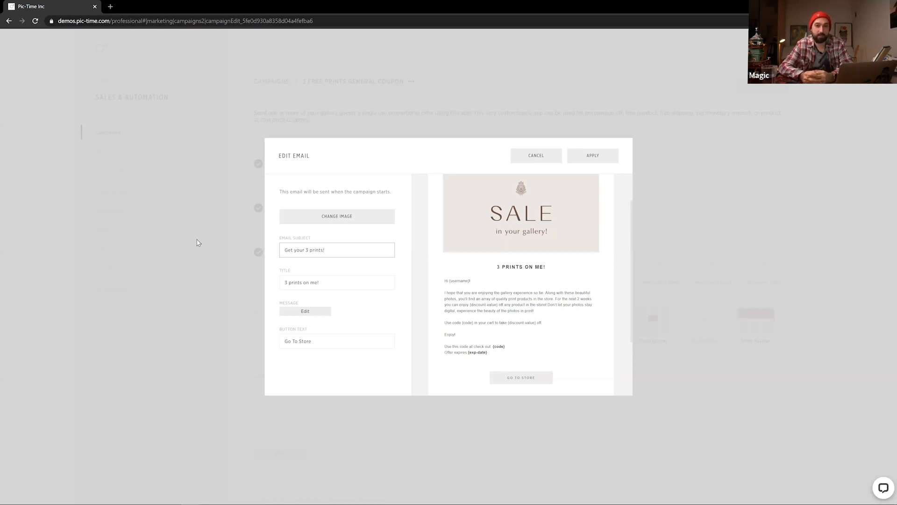
left_click(408, 296)
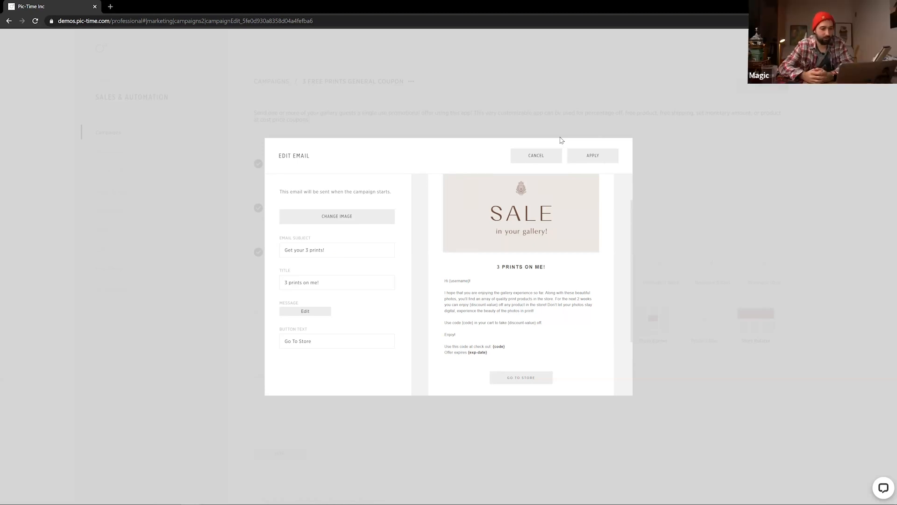
left_click(584, 163)
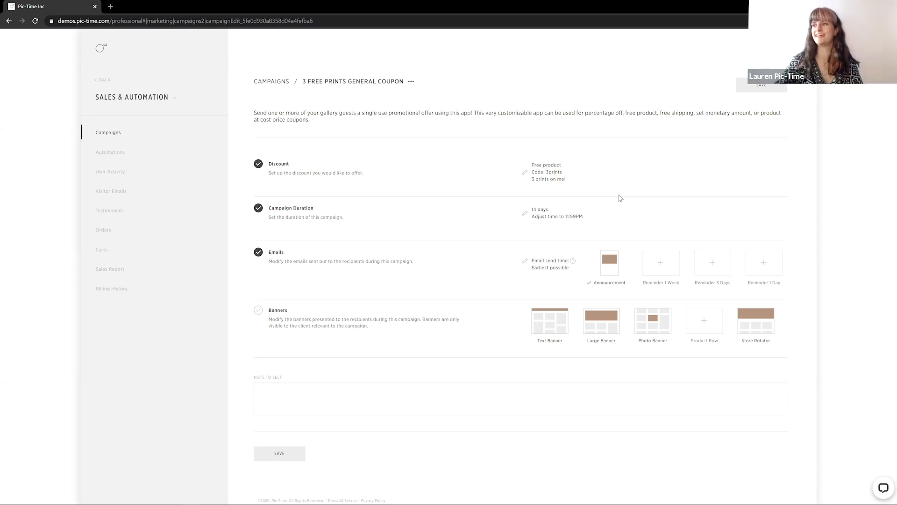
mouse_move(602, 338)
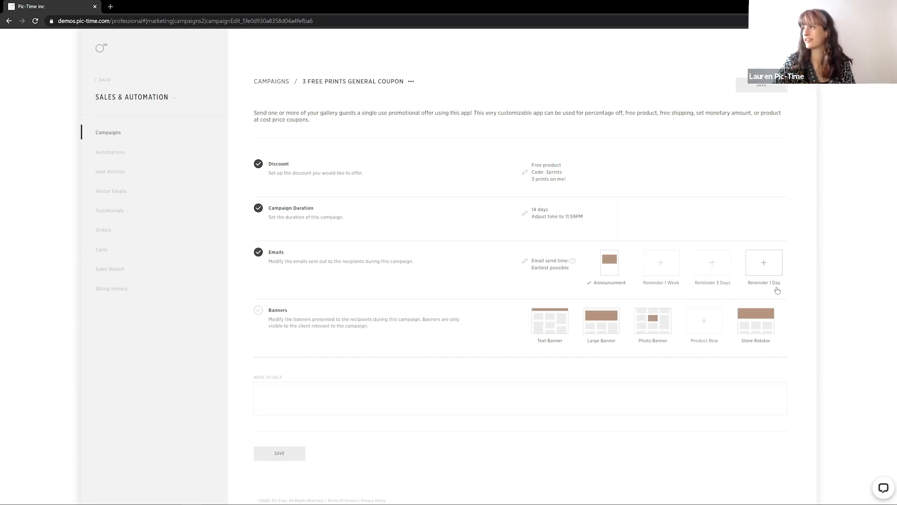
mouse_move(766, 270)
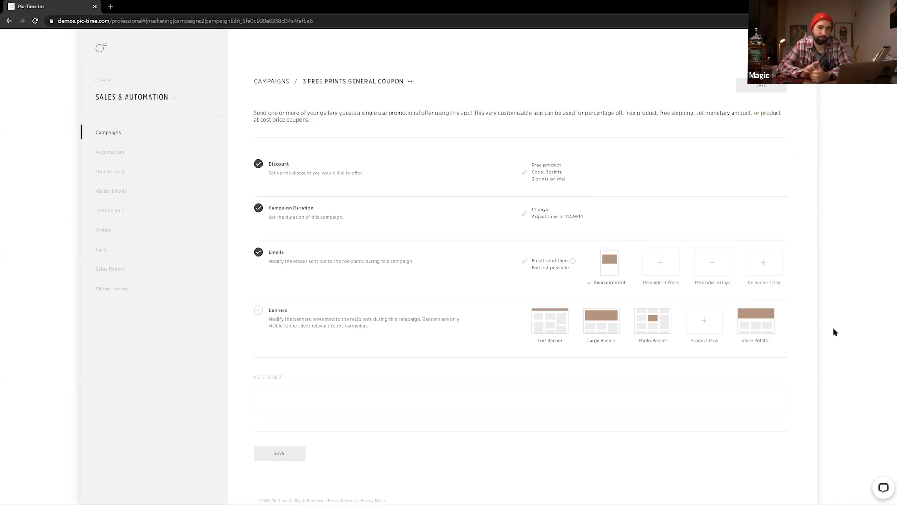
Add the 1-day reminder email and upload saleinyourgallery.jpg from the Pic-Time desktop folder as its image
left_click(752, 272)
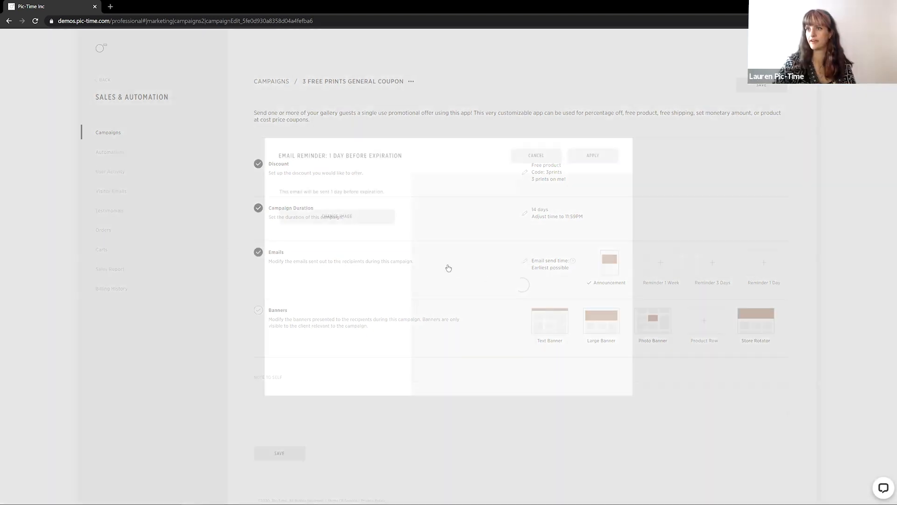
left_click(340, 218)
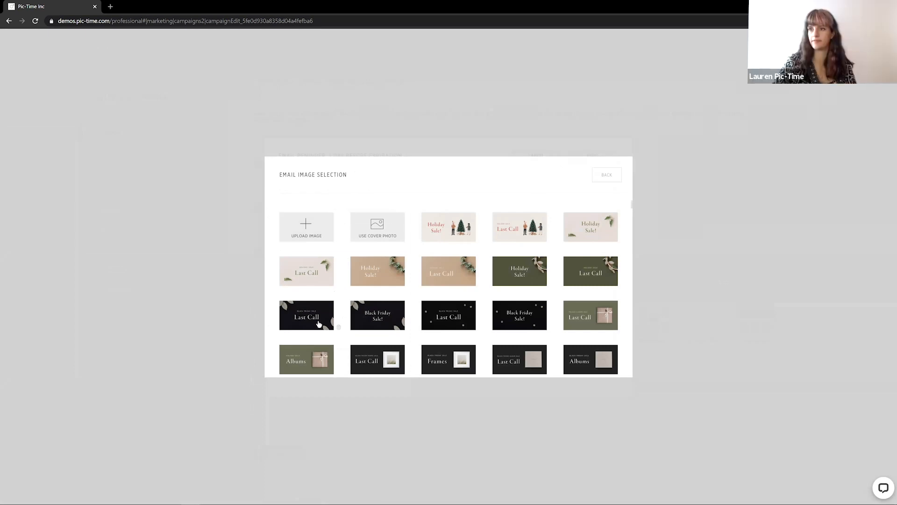
left_click(305, 231)
left_click(97, 78)
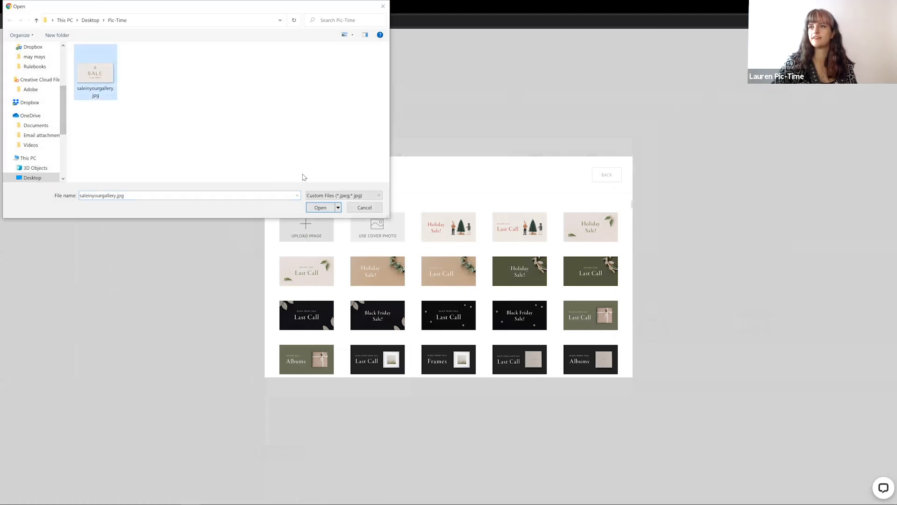
left_click(321, 208)
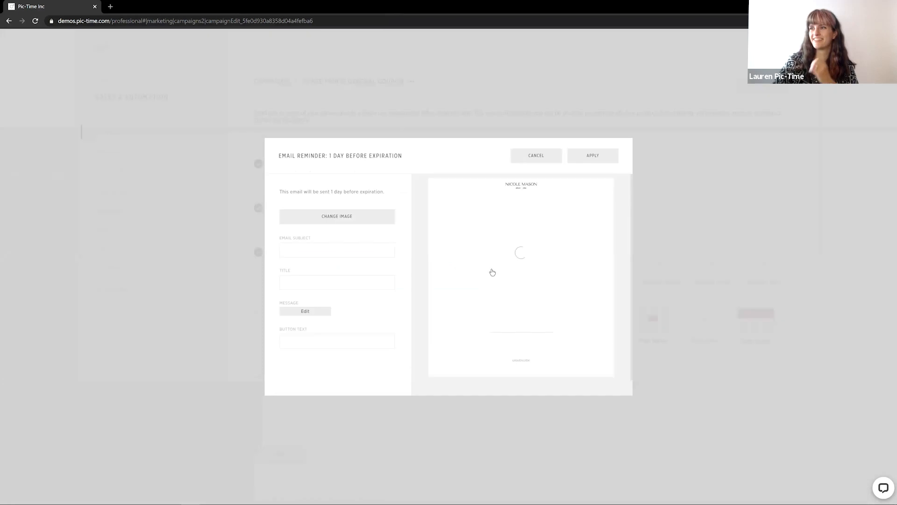
Set the reminder email subject to "Last day for prints!" and its title to "3 prints"
left_click(335, 248)
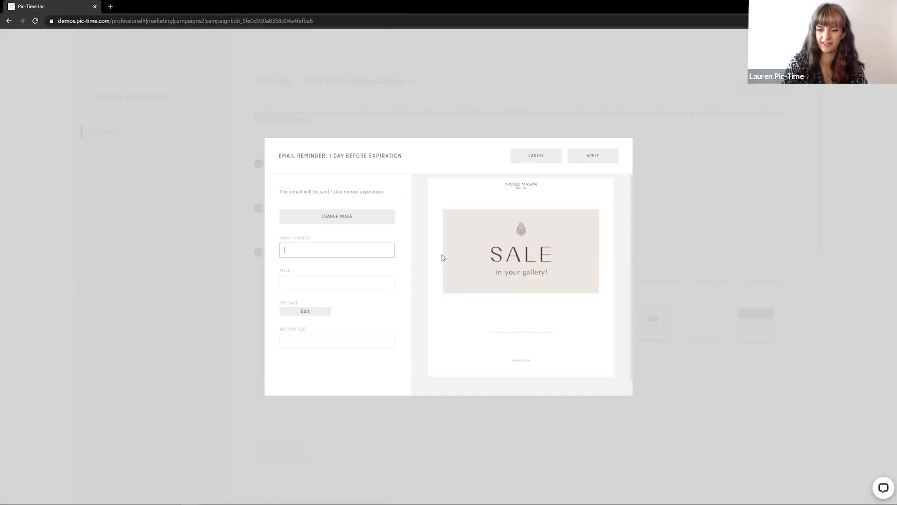
type("Last day for prints!")
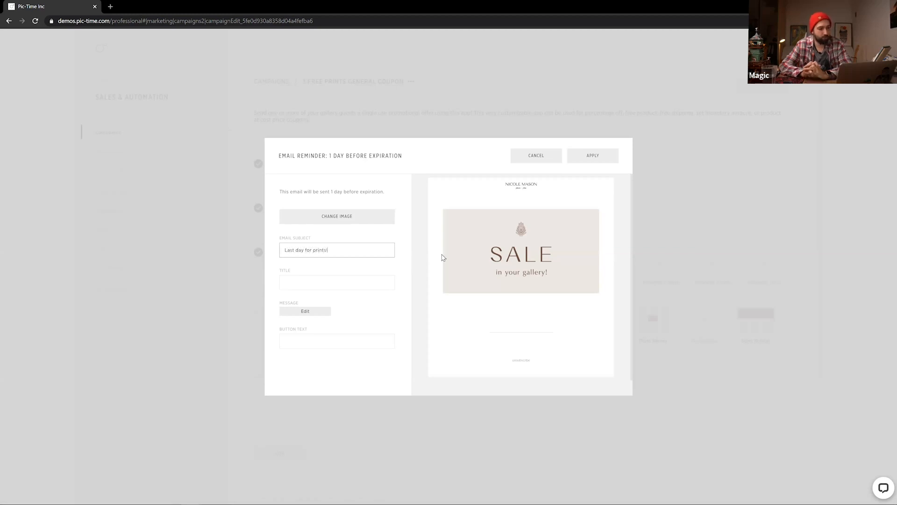
left_click(365, 282)
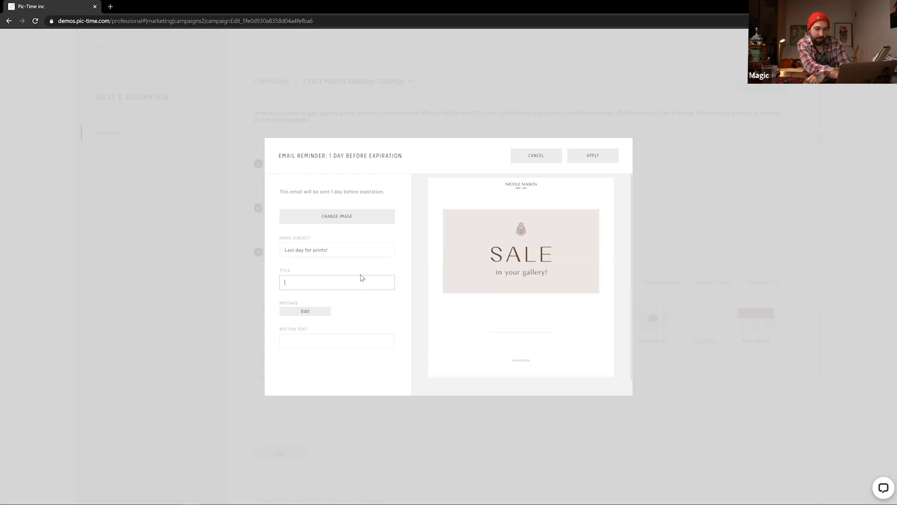
type("3 prints")
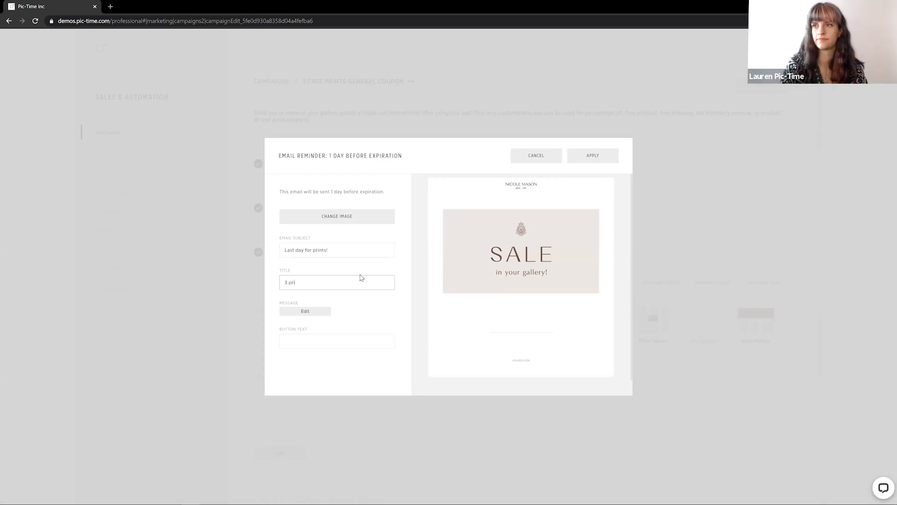
Write the reminder message "Hi!" followed by "One day left for prints" and apply it
left_click(301, 308)
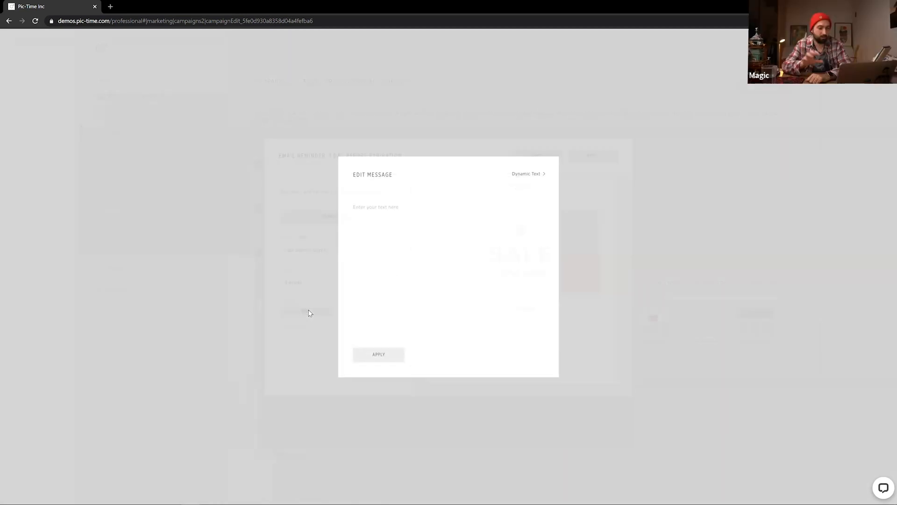
type("Hi! Here")
key("BackSpace")
key("BackSpace")
left_click(365, 359)
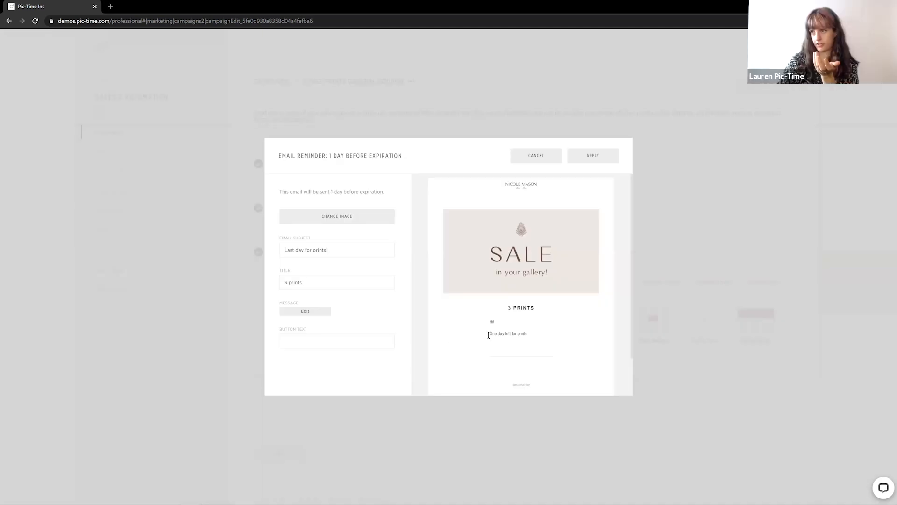
Set the reminder email's button text to "View Gallery" and apply the reminder email
left_click(326, 346)
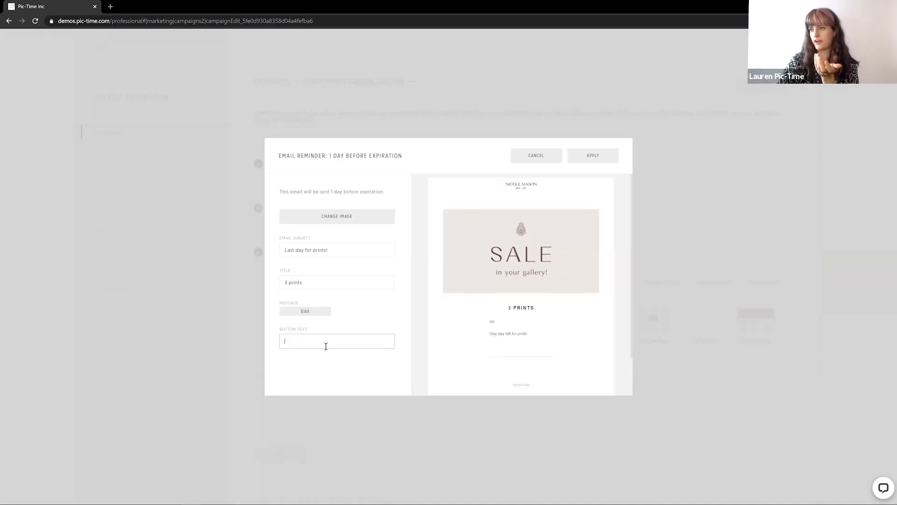
type("Viwe")
key("BackSpace")
key("BackSpace")
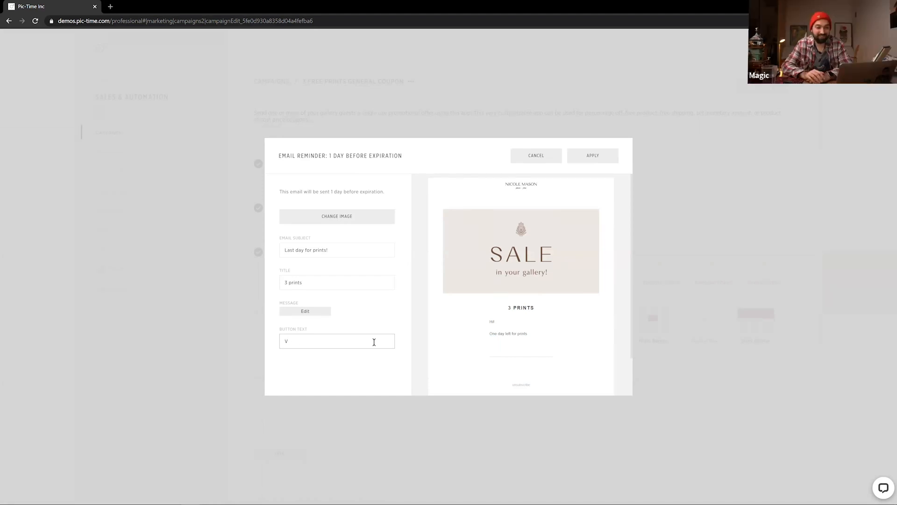
type("iew Gallery")
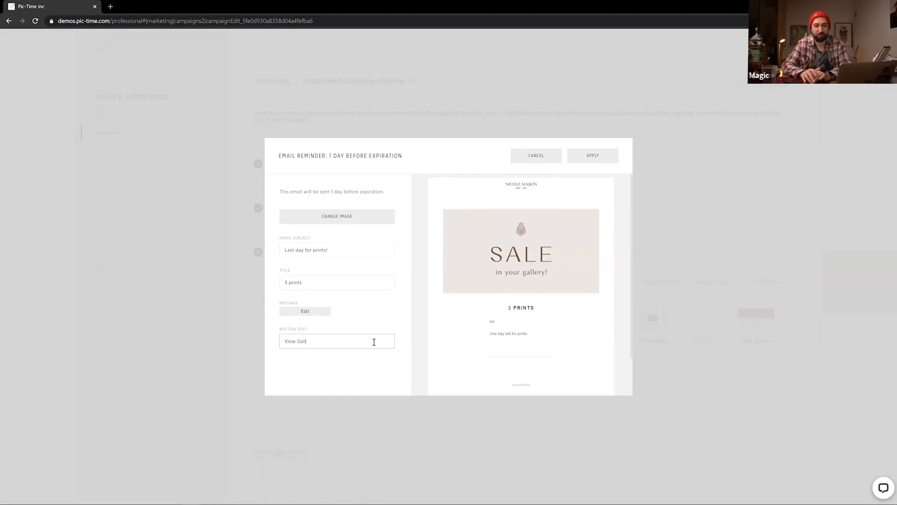
left_click(340, 367)
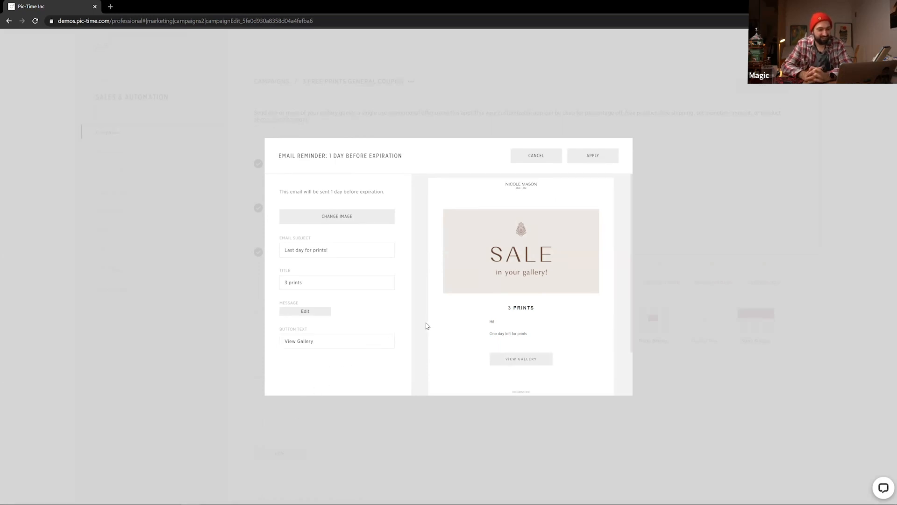
left_click(593, 155)
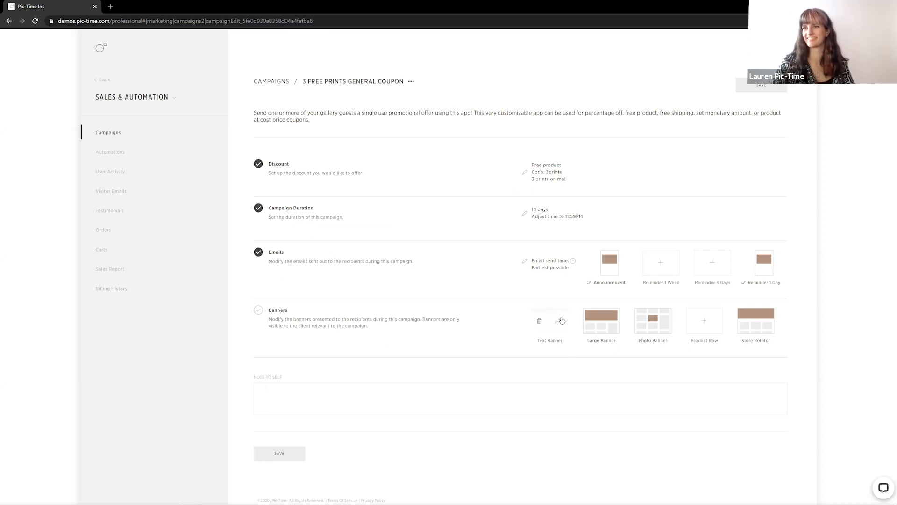
Add a Text Banner to the campaign, keeping its default title and colours
left_click(546, 324)
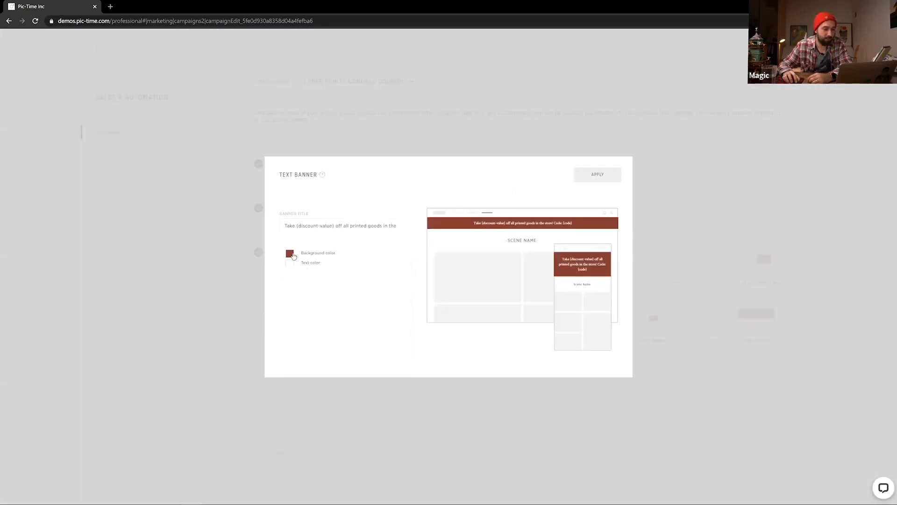
left_click(674, 268)
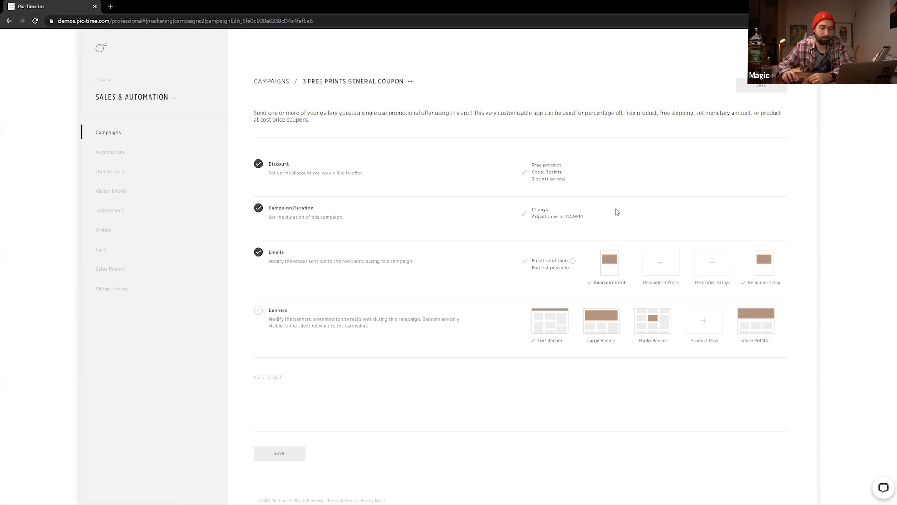
mouse_move(609, 283)
mouse_move(760, 271)
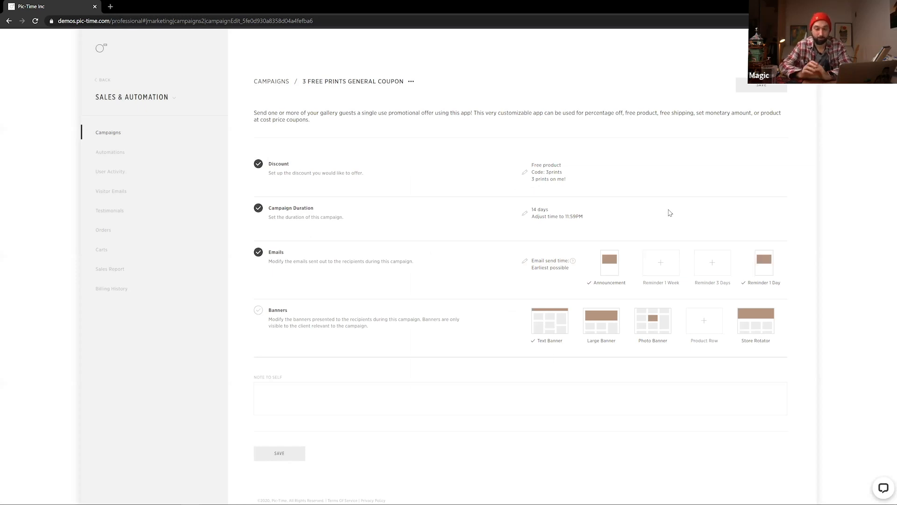
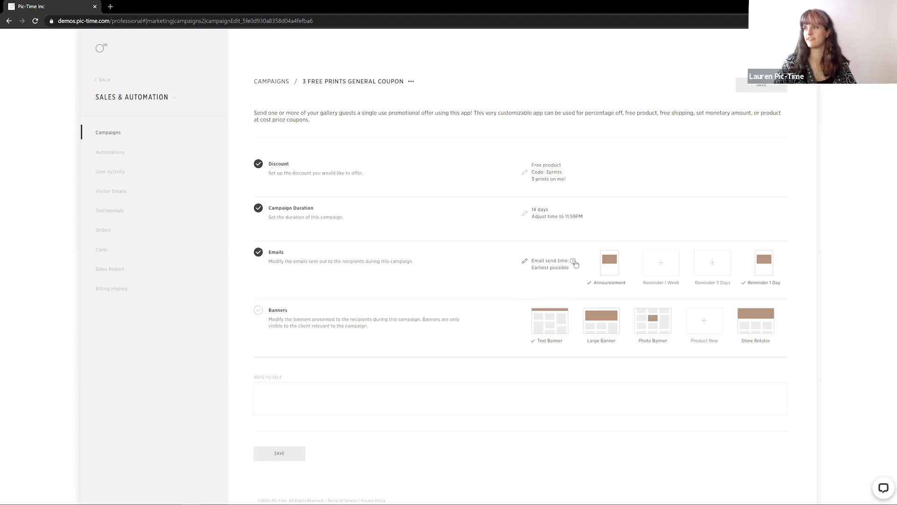
Set the campaign's email send time to Optimized schedule and apply it
left_click(525, 264)
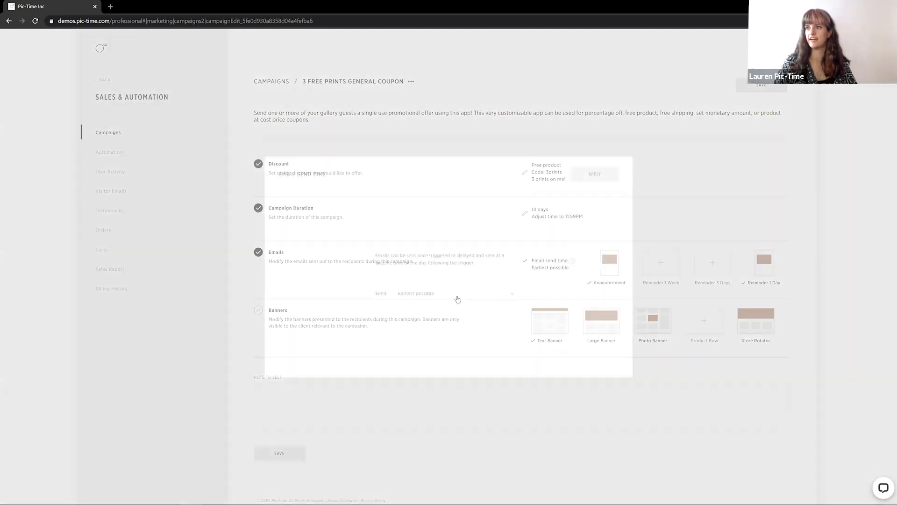
left_click(458, 299)
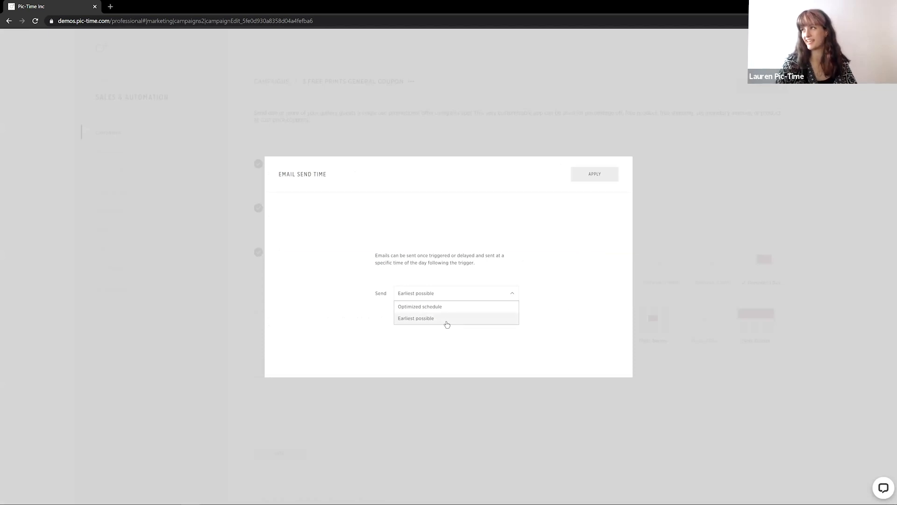
left_click(411, 306)
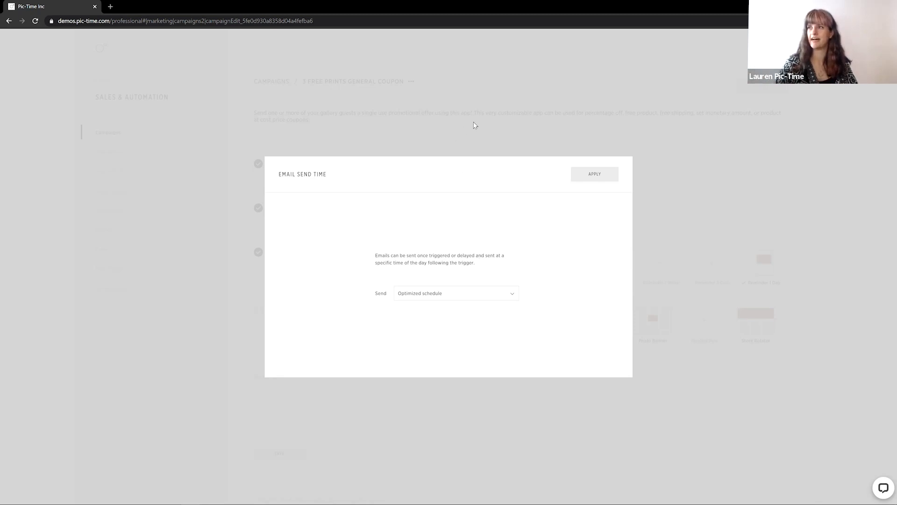
left_click(591, 177)
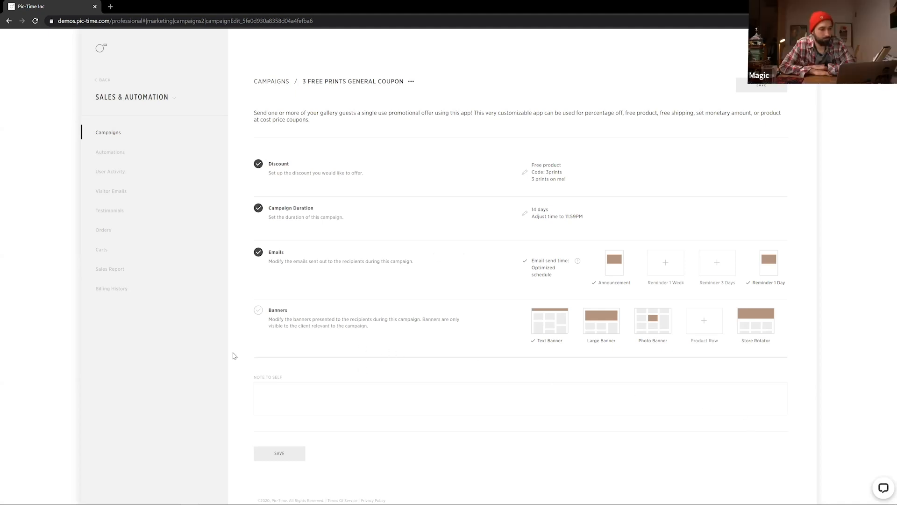
Replace the Text Banner title with "3 free prints on me! Use code: {code} at checkout!" and apply the banner
mouse_move(558, 326)
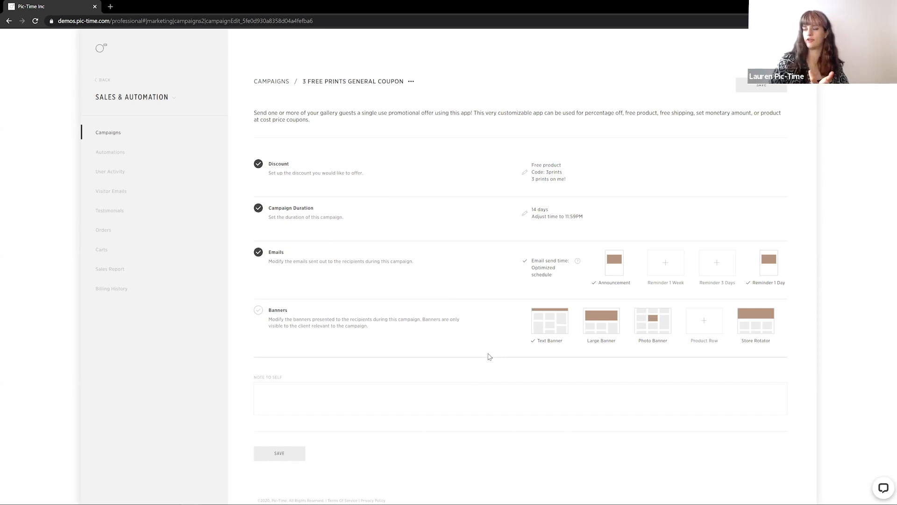
left_click(559, 323)
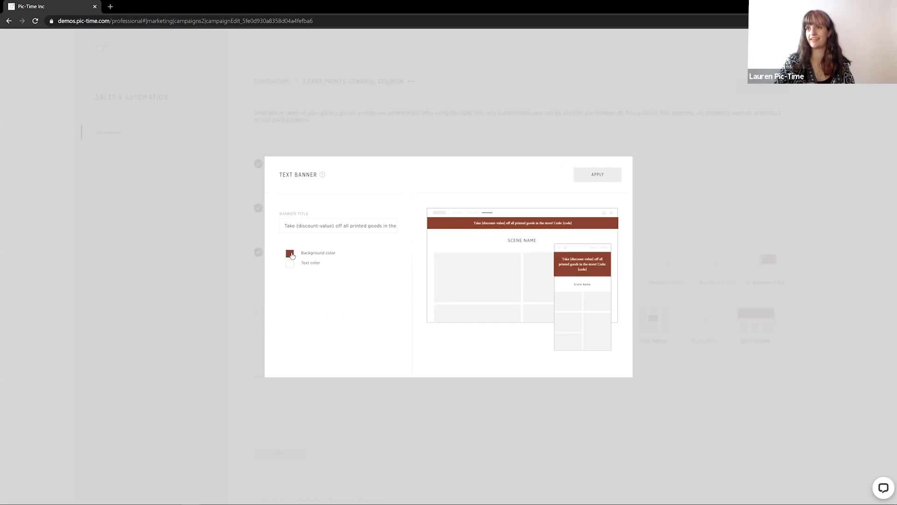
left_click_drag(303, 226, 444, 228)
left_click(308, 226)
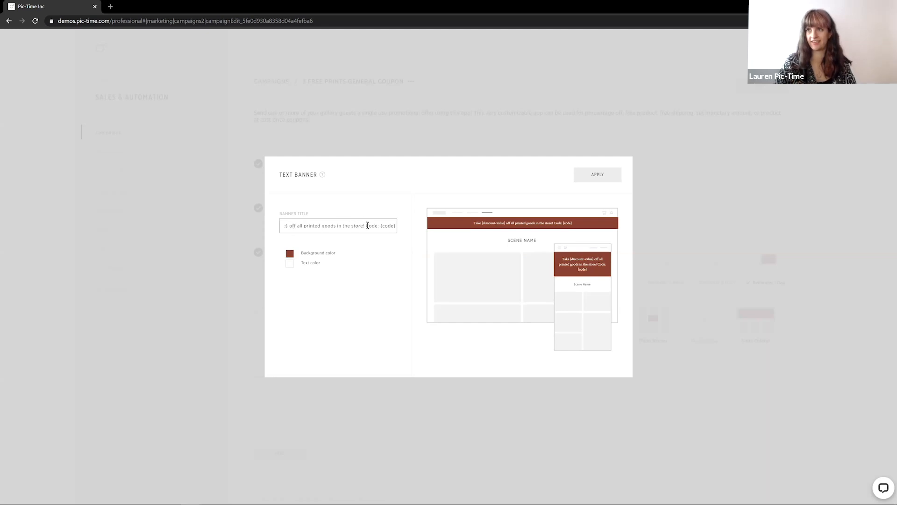
left_click_drag(367, 226, 116, 244)
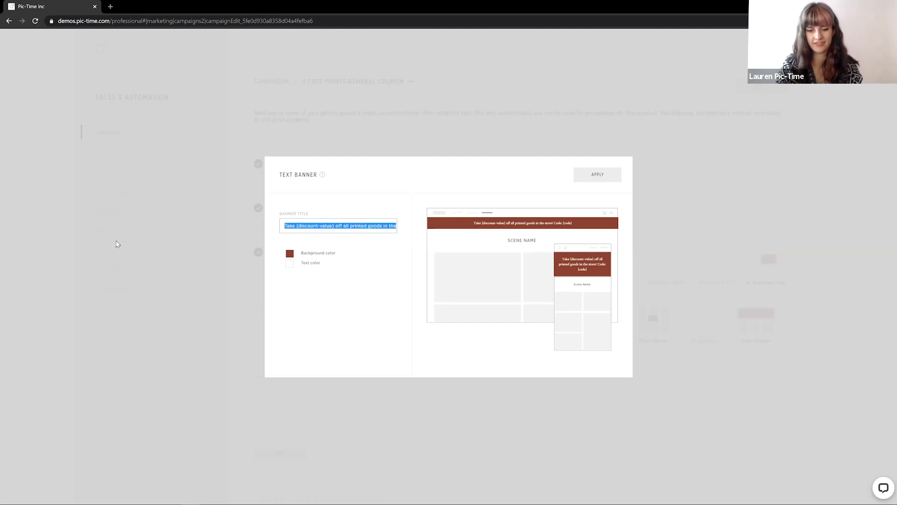
type("3 free prints on me! C")
type("se code: {code")
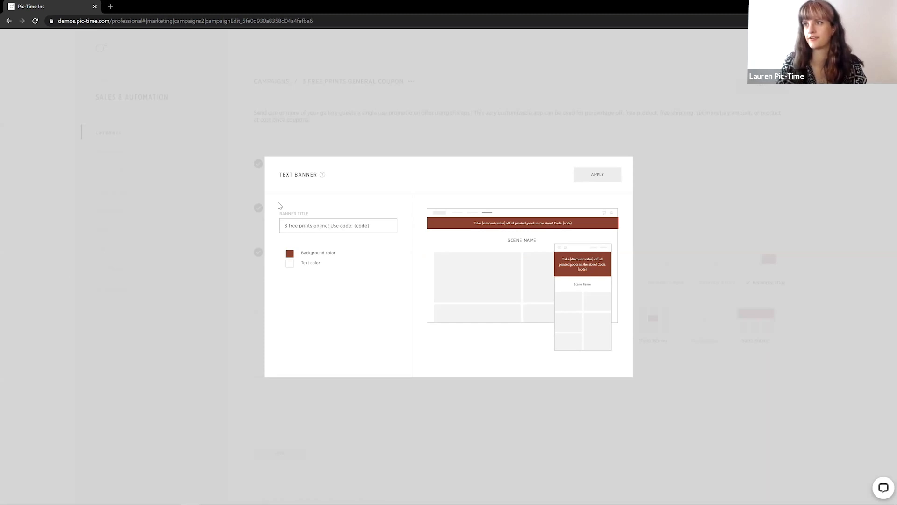
type(" at checkout")
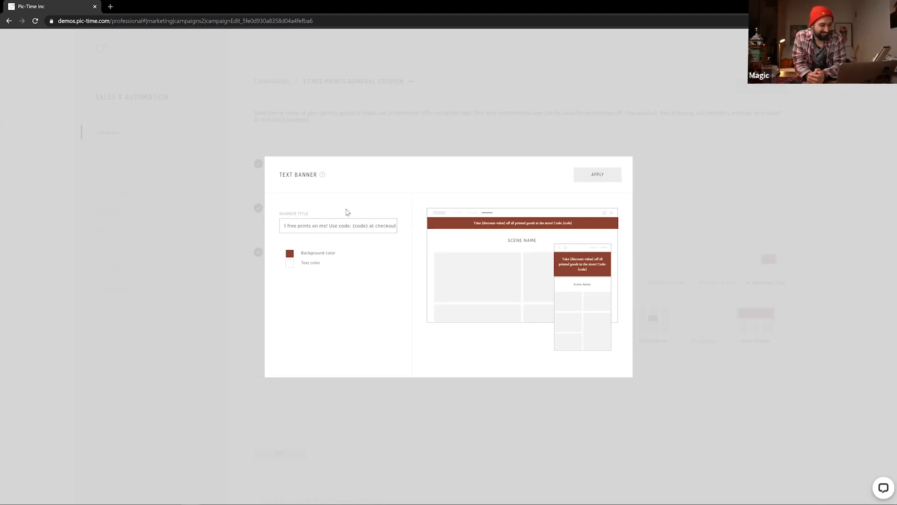
type("!")
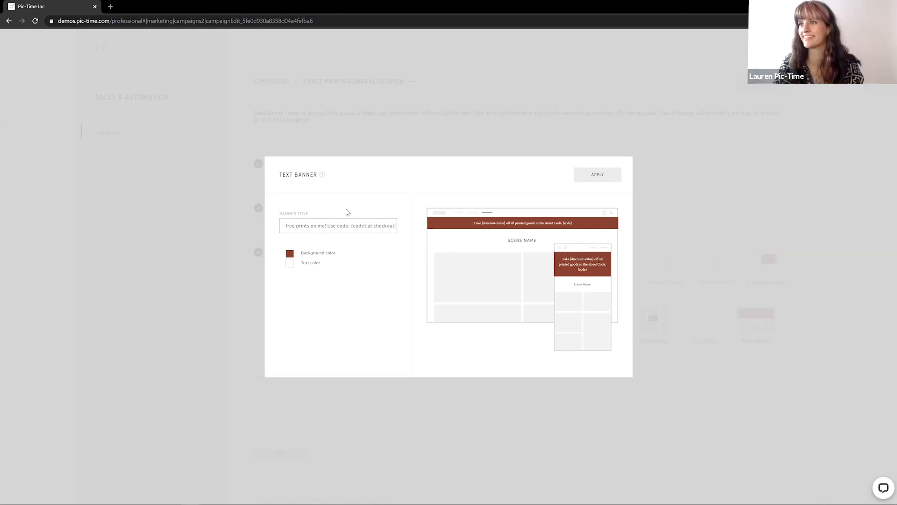
left_click(290, 255)
left_click_drag(389, 275, 388, 260)
mouse_move(335, 282)
left_mouse_down()
mouse_move(331, 325)
mouse_move(285, 317)
left_mouse_up()
left_click(589, 176)
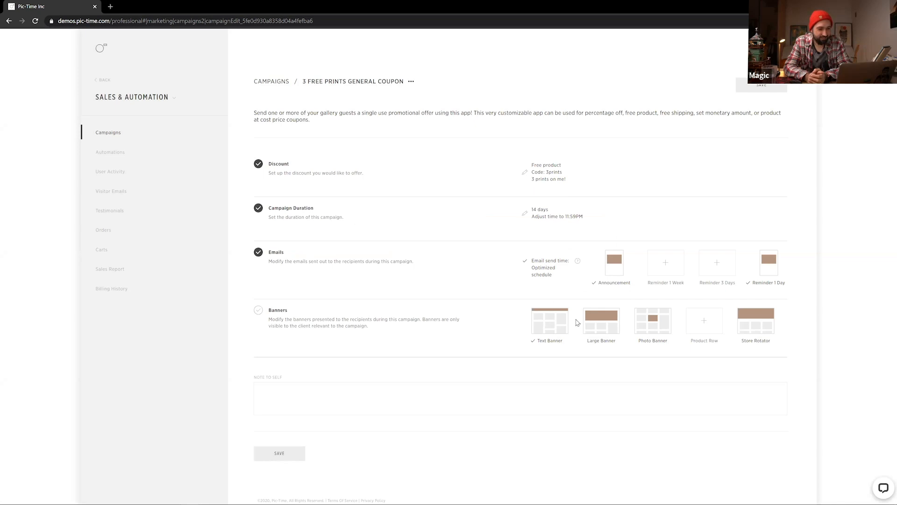
Add a Large Banner and a Photo Banner to the campaign, keeping their default content
left_click(607, 325)
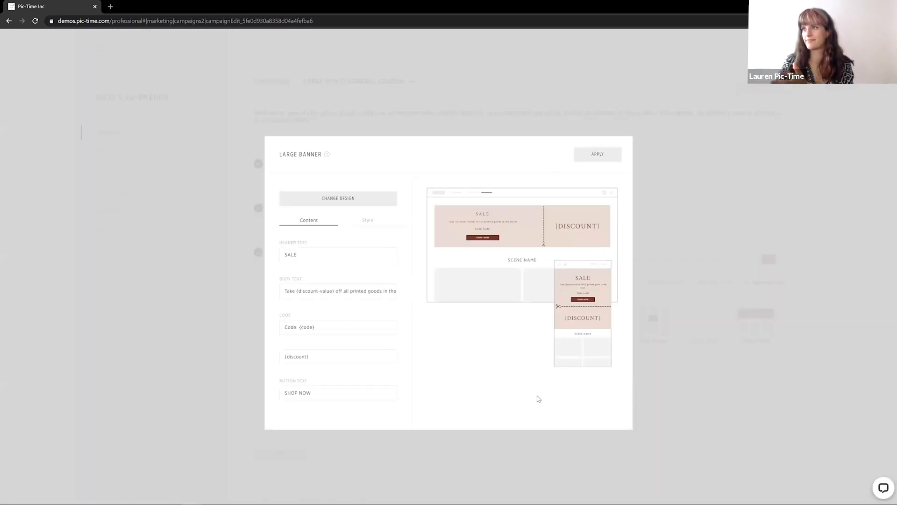
left_click(693, 313)
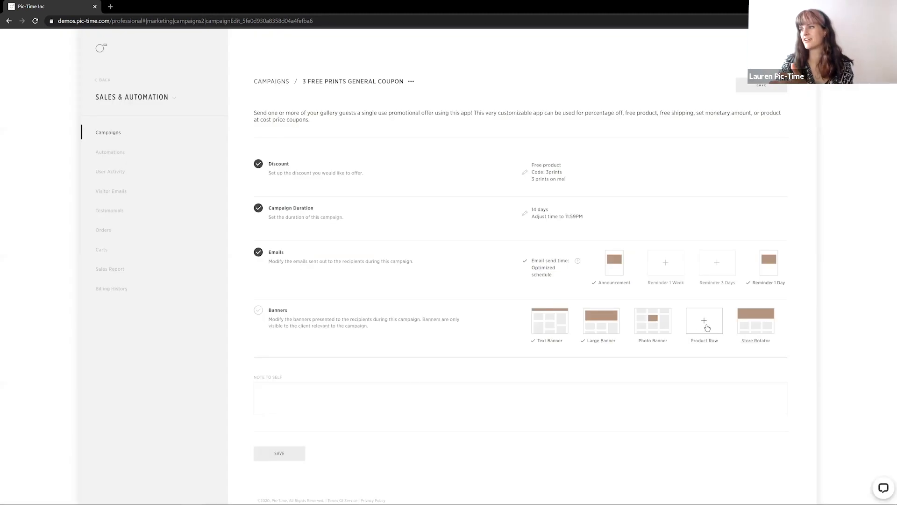
left_click(661, 323)
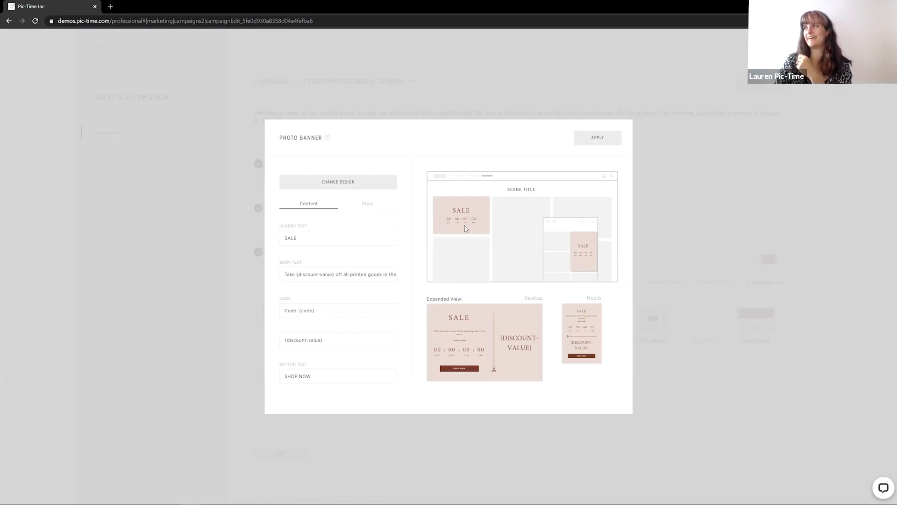
left_click(668, 187)
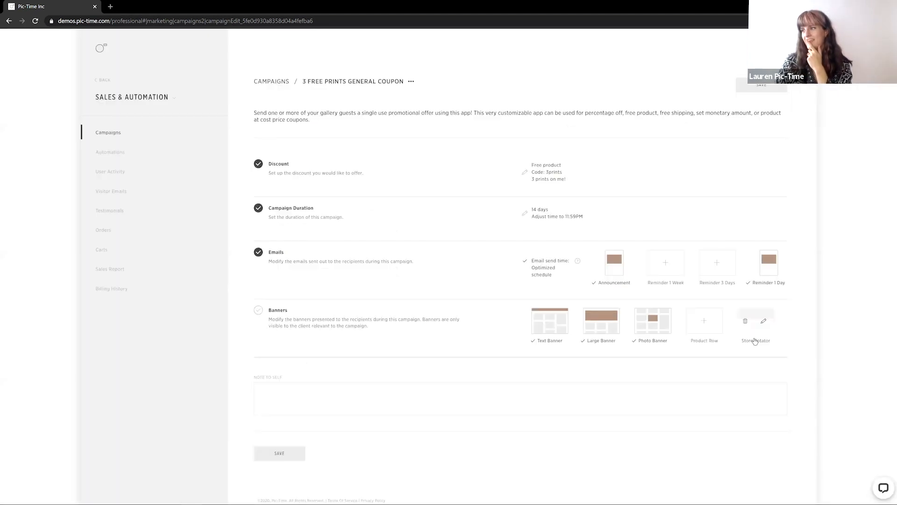
Delete the Store Rotator banner from the campaign
left_click(706, 329)
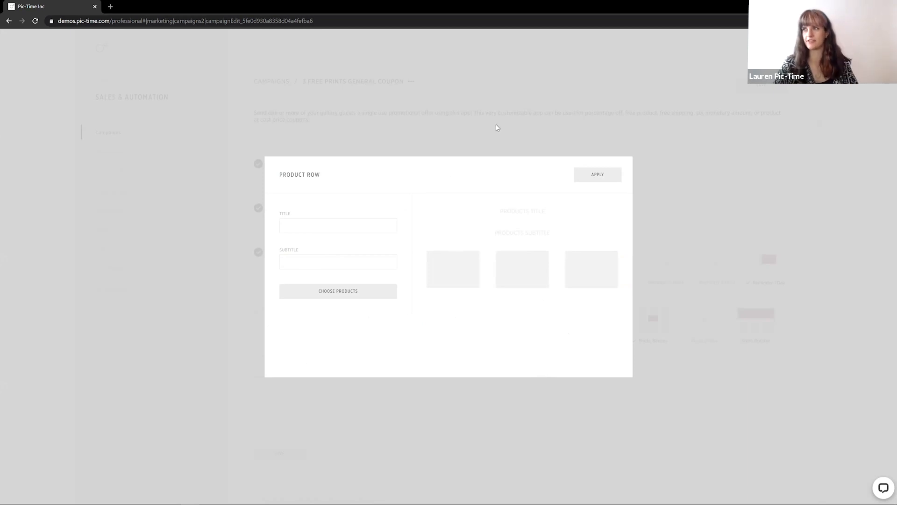
left_click(694, 365)
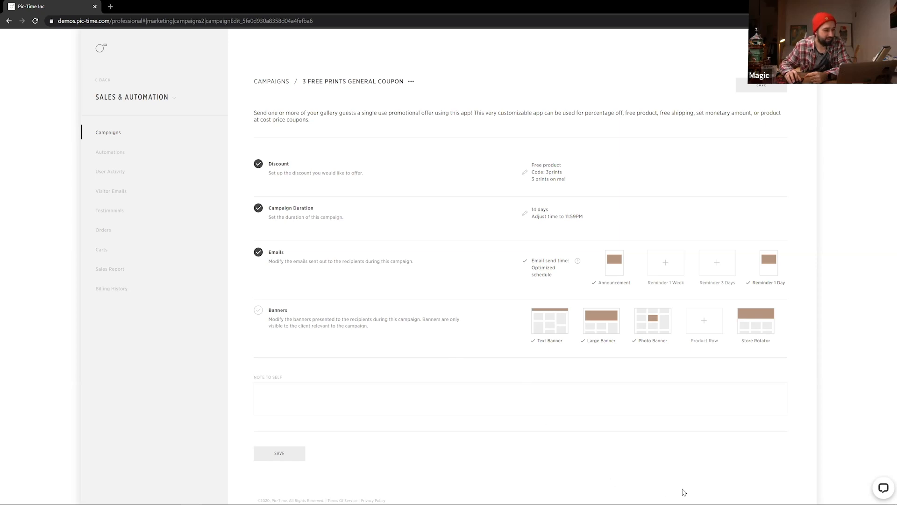
left_click(744, 320)
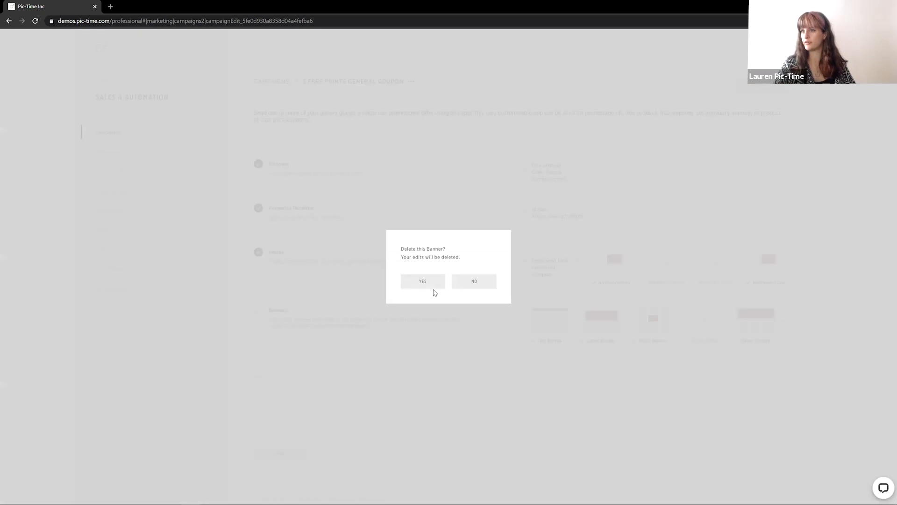
left_click(431, 283)
mouse_move(755, 266)
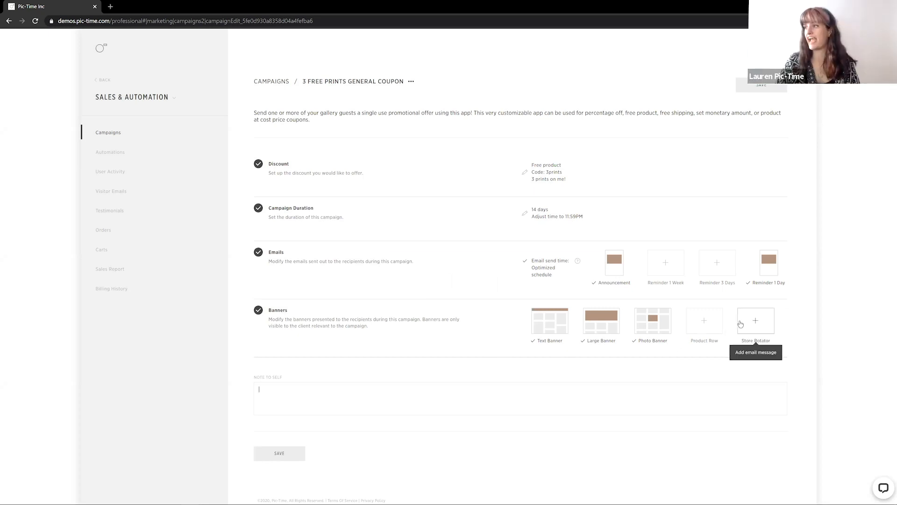
mouse_move(746, 323)
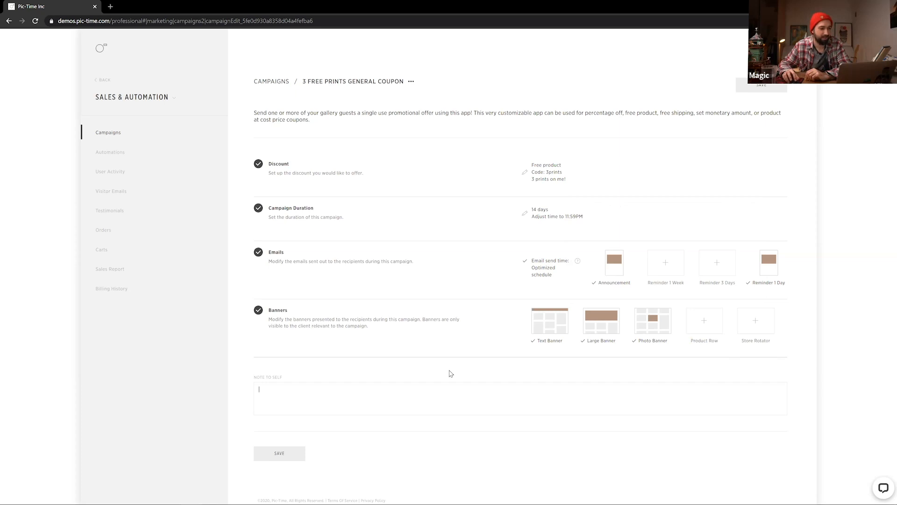
Write the note to self "3 free 4x6 prints - emails sent"
mouse_move(258, 255)
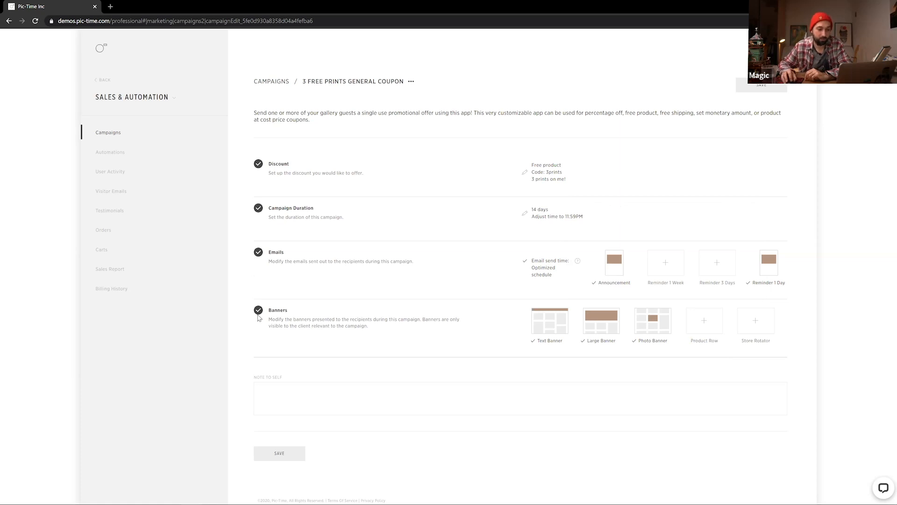
mouse_move(261, 315)
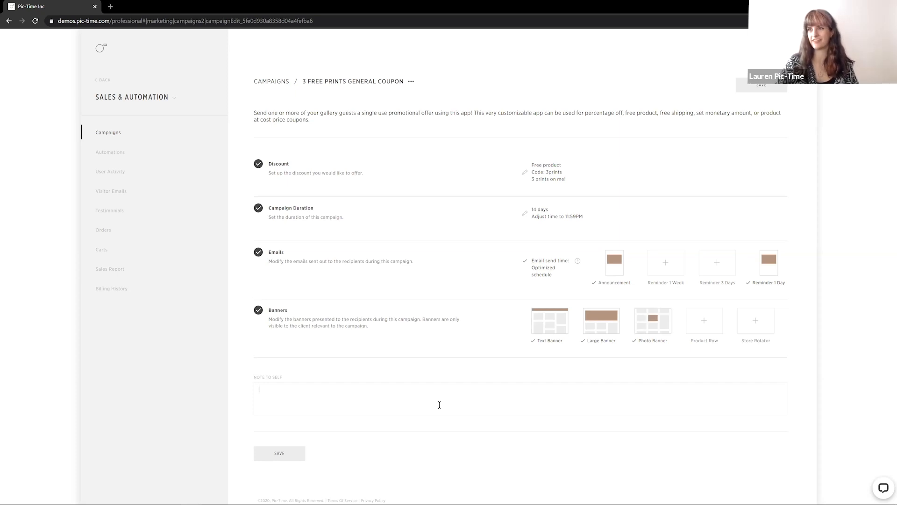
left_click(405, 412)
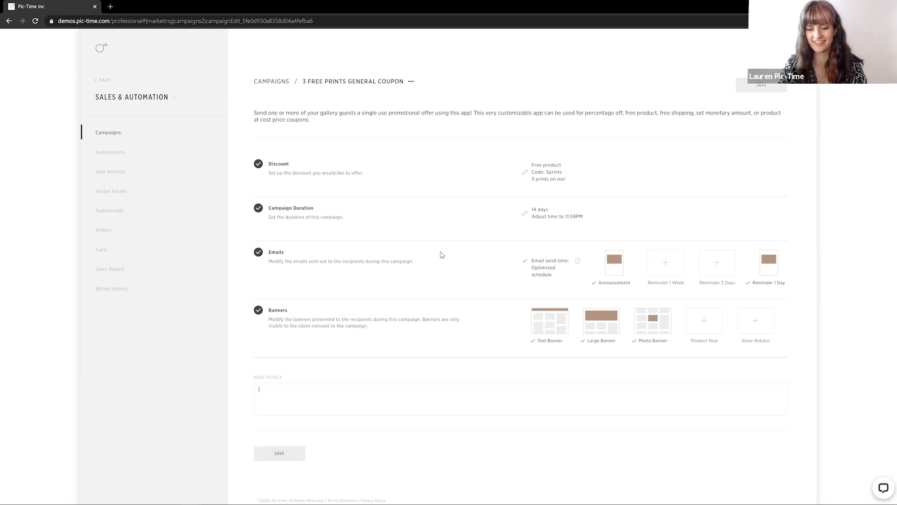
type("free 4")
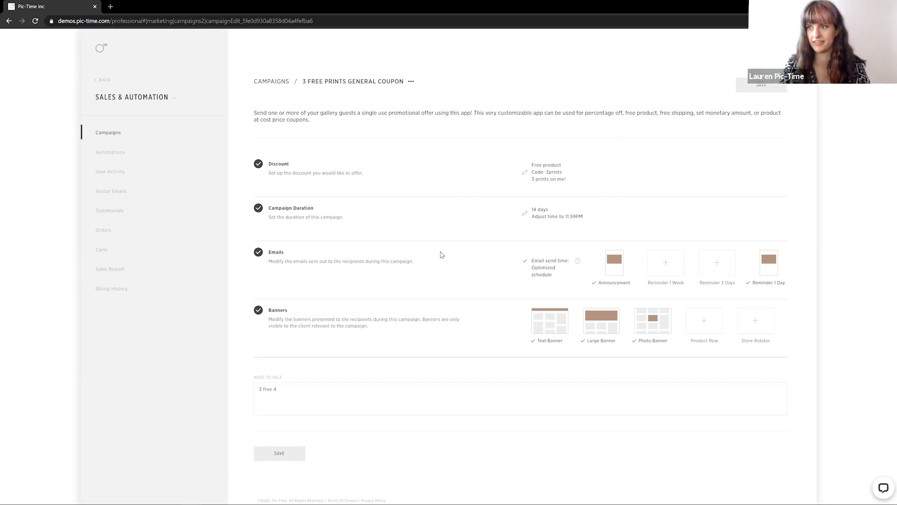
type("x6 prints")
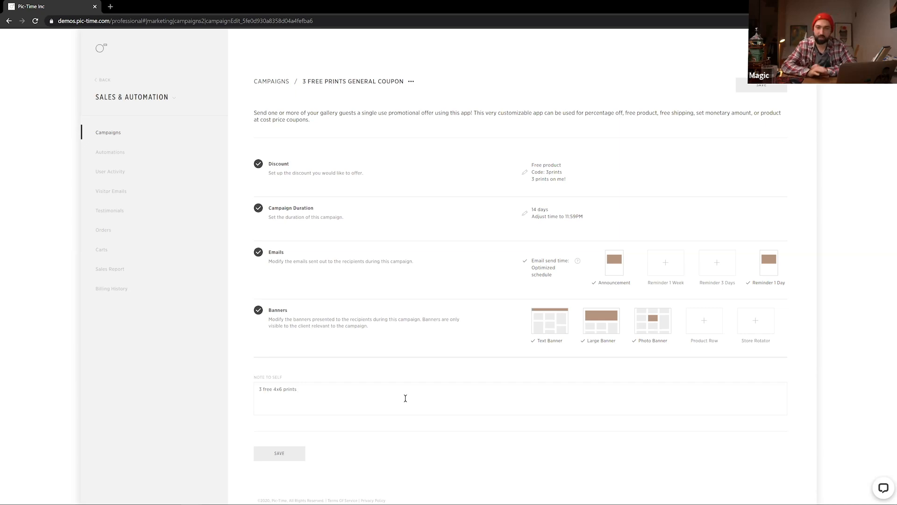
type("- emails se")
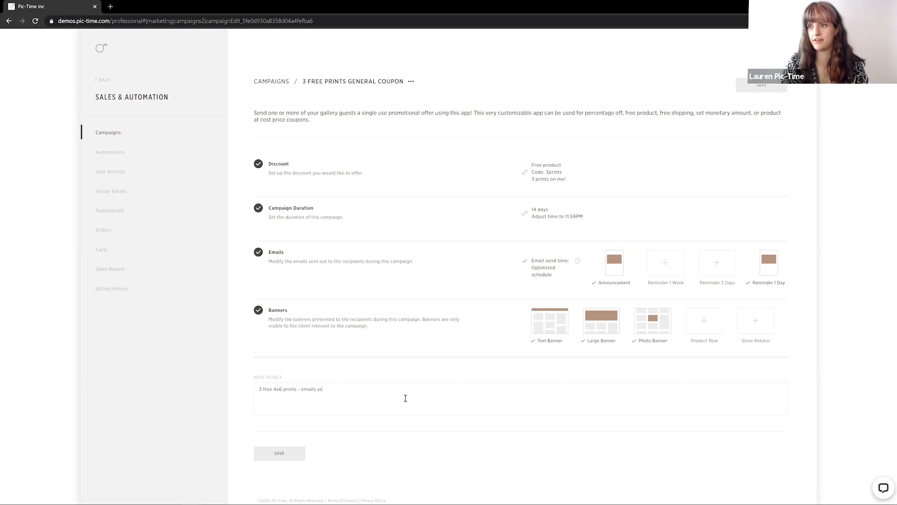
type("t")
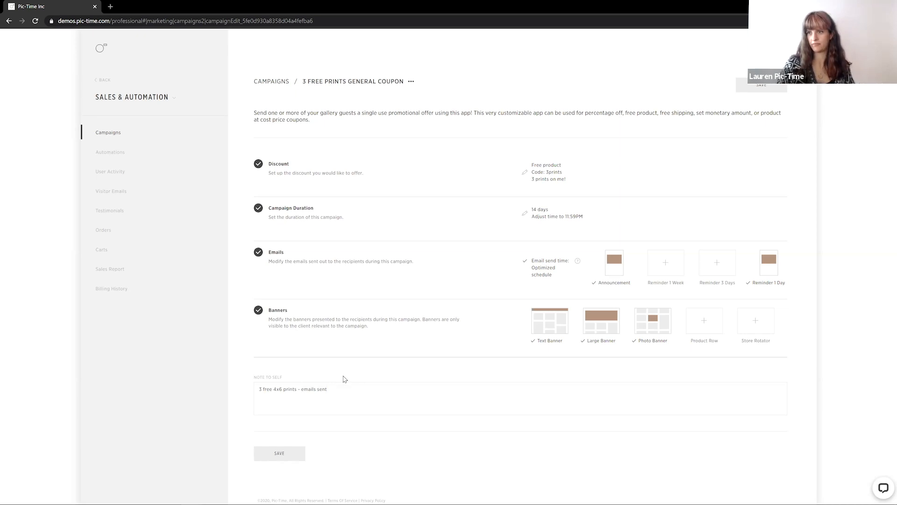
Save the campaign and postpone assigning it to galleries
left_click(280, 456)
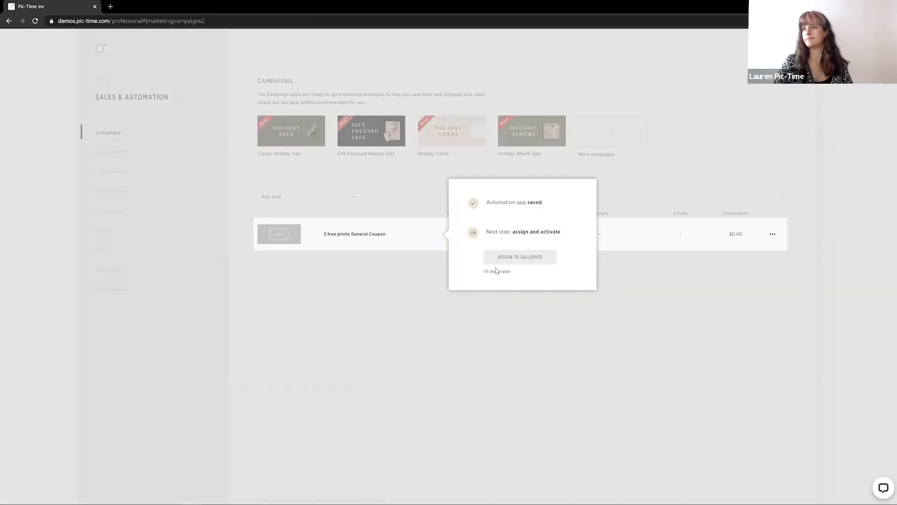
left_click(496, 276)
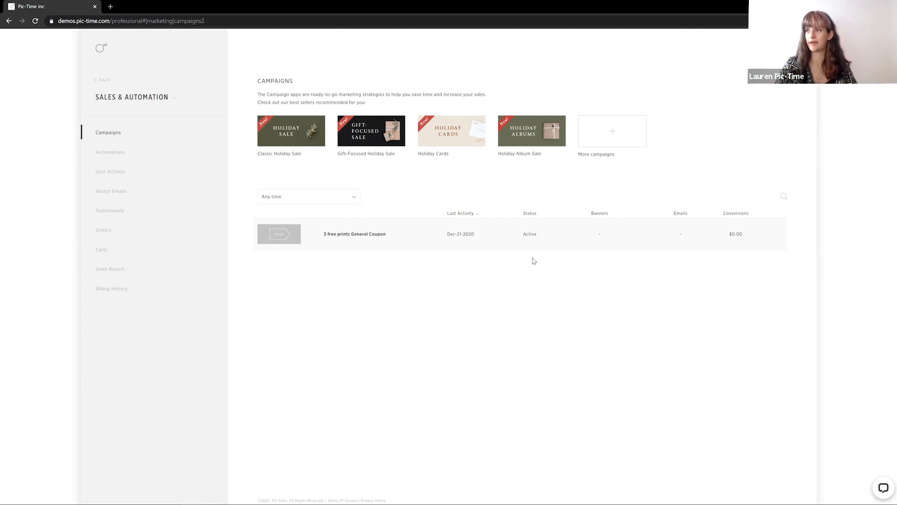
Open the 3 free prints General Coupon campaign and assign it to the Emma & Hav project
left_click(485, 235)
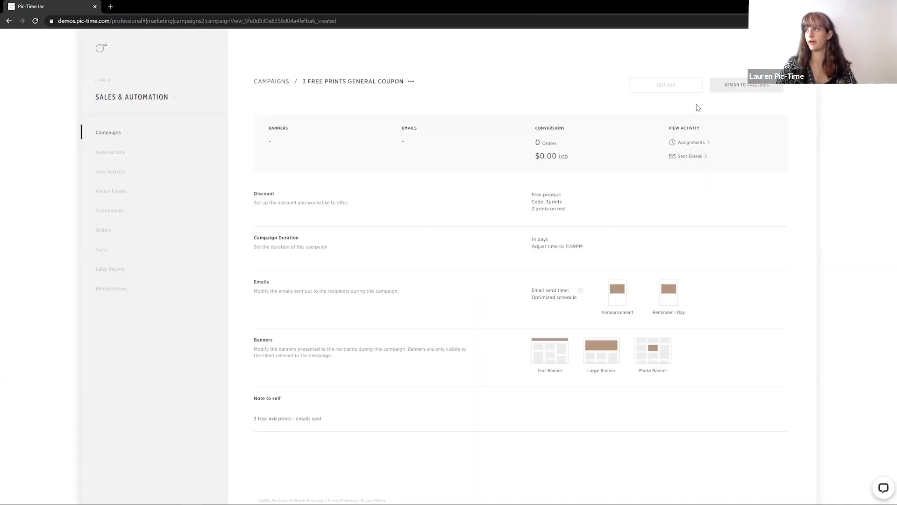
left_click(744, 88)
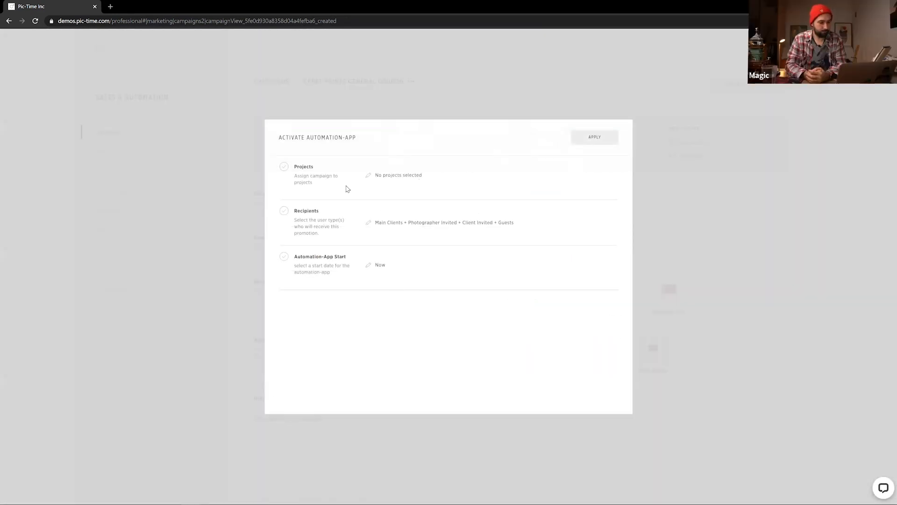
left_click(369, 176)
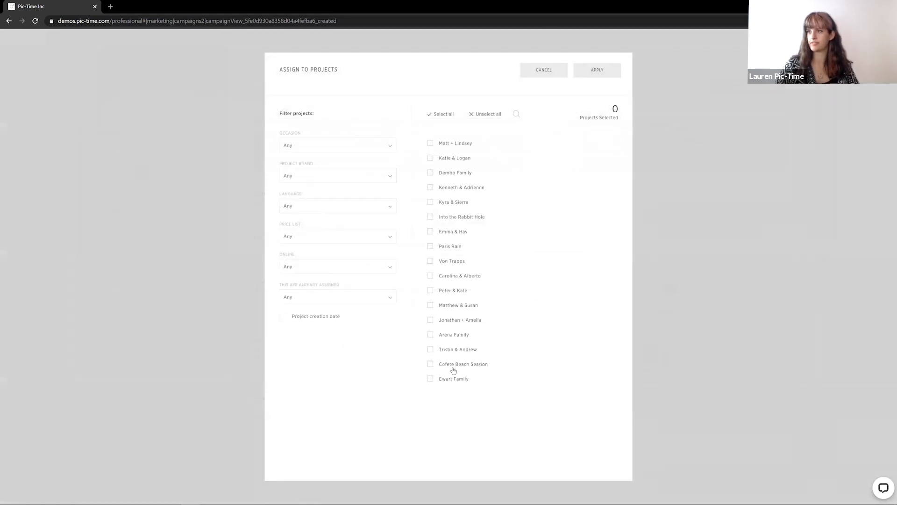
left_click(450, 233)
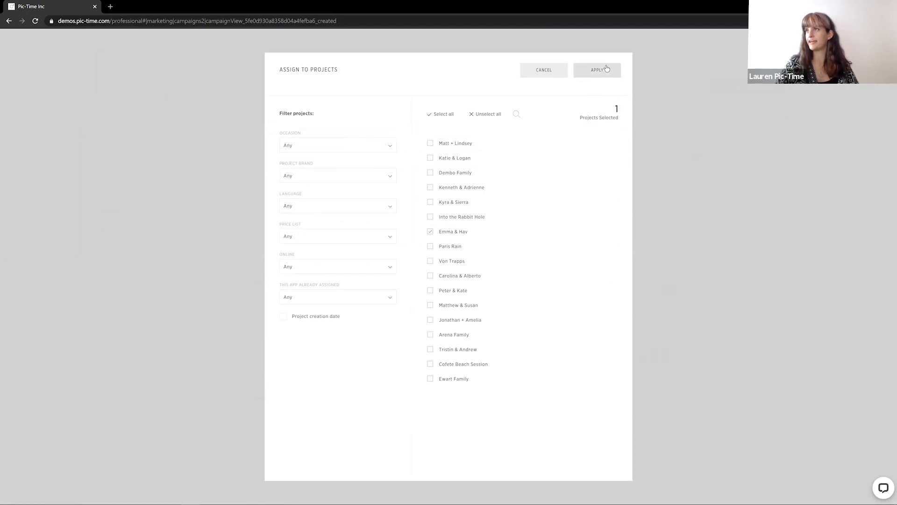
left_click(591, 75)
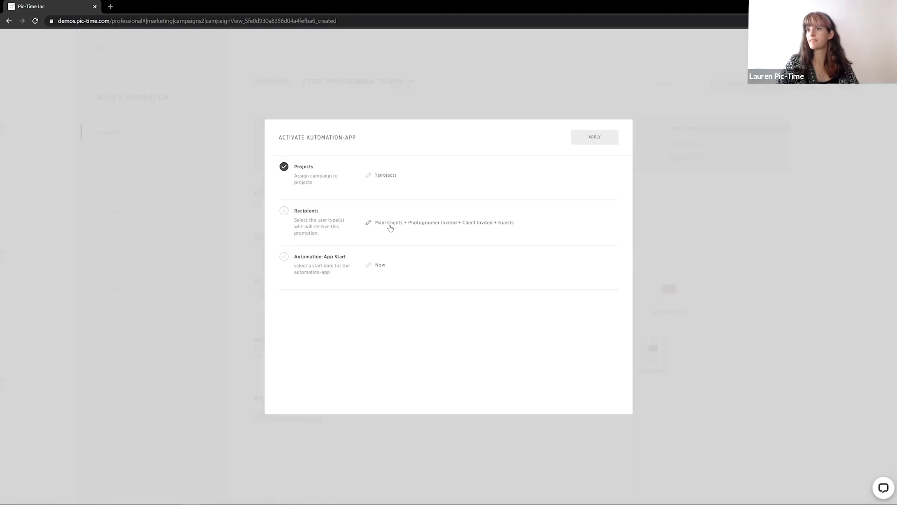
Limit the campaign's recipients to Main Clients only, excluding Photographer Invited, Client Invited and Guests
left_click(369, 226)
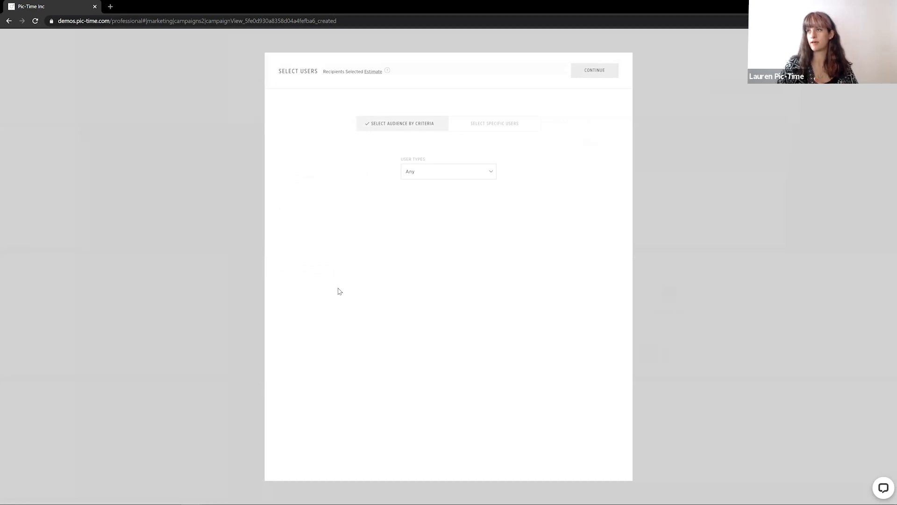
left_click(482, 125)
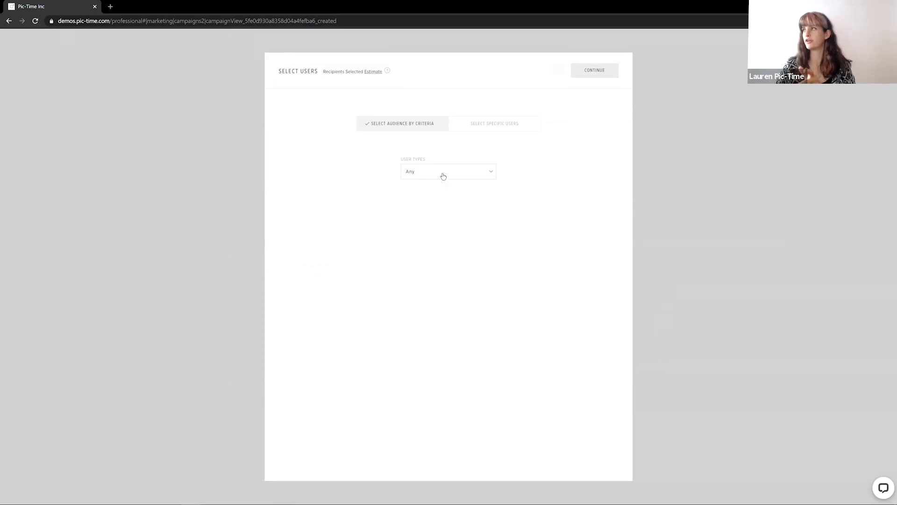
left_click(451, 175)
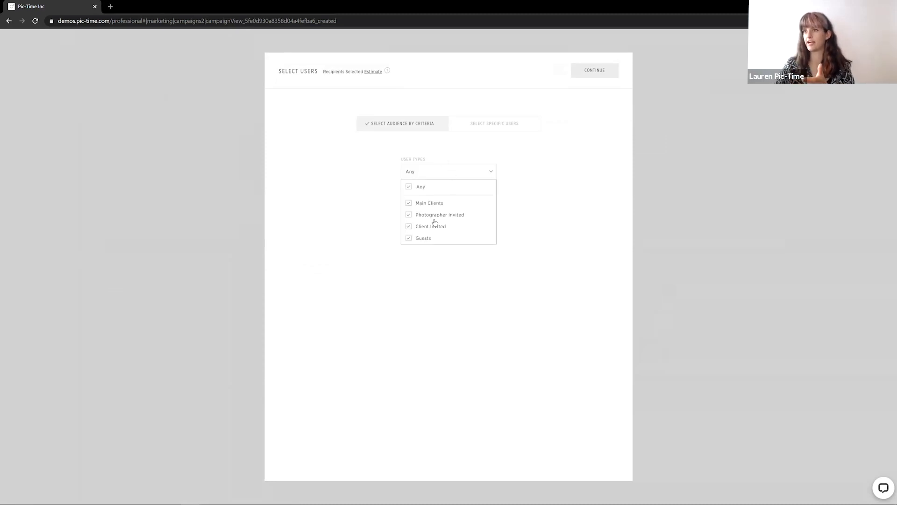
left_click(408, 215)
left_click(408, 227)
left_click(408, 238)
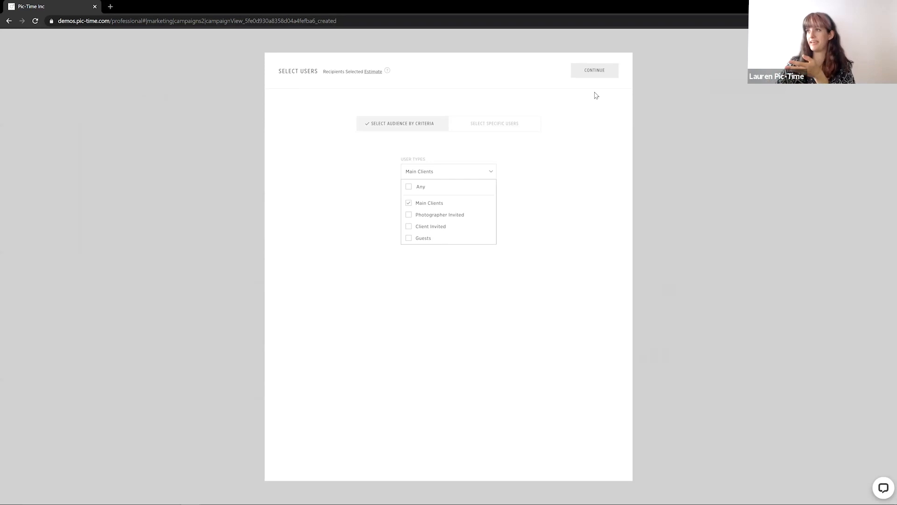
left_click(596, 72)
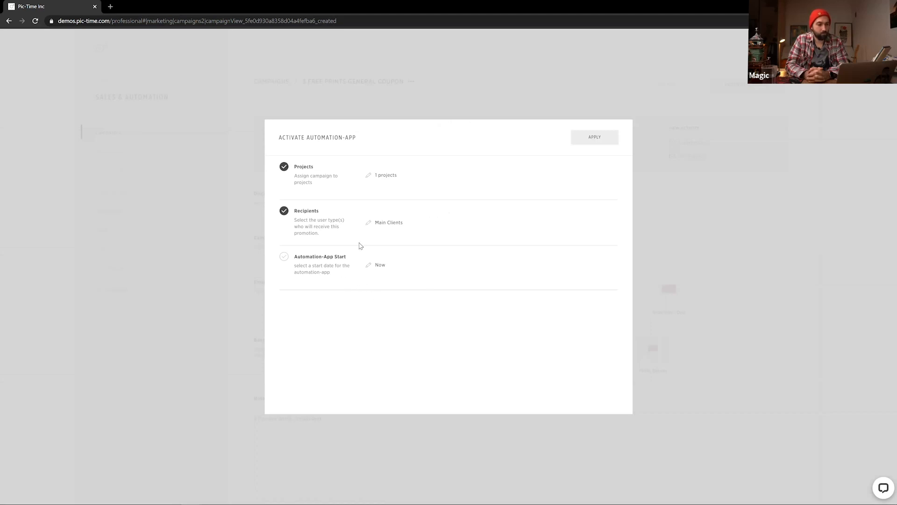
Set the automation-app start schedule to Now and apply it
left_click(370, 266)
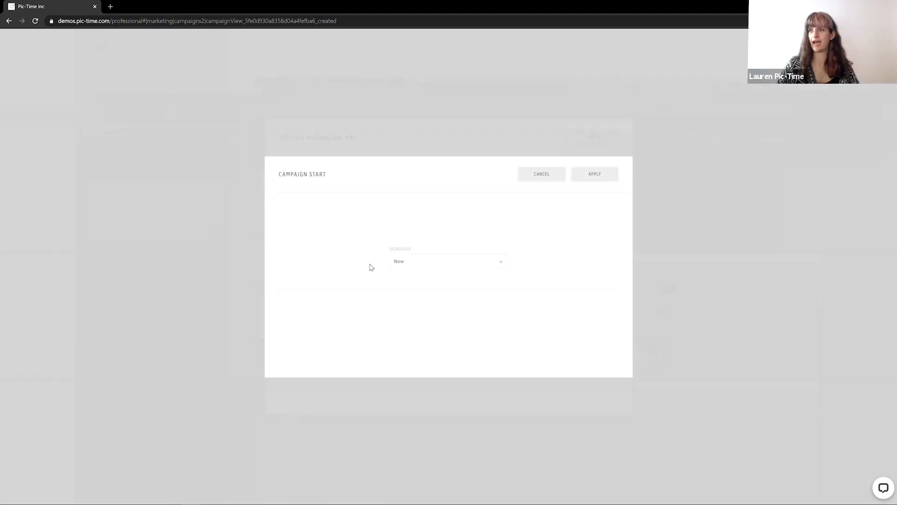
left_click(402, 261)
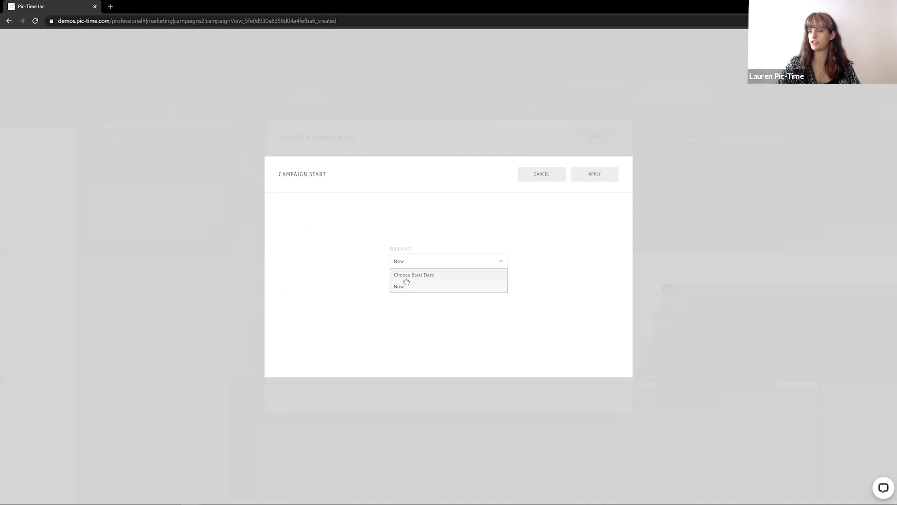
left_click(459, 221)
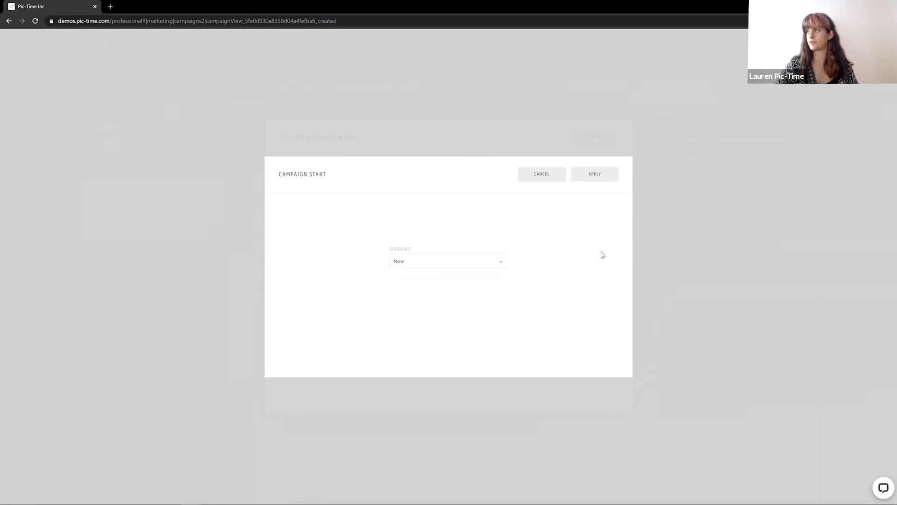
left_click(586, 174)
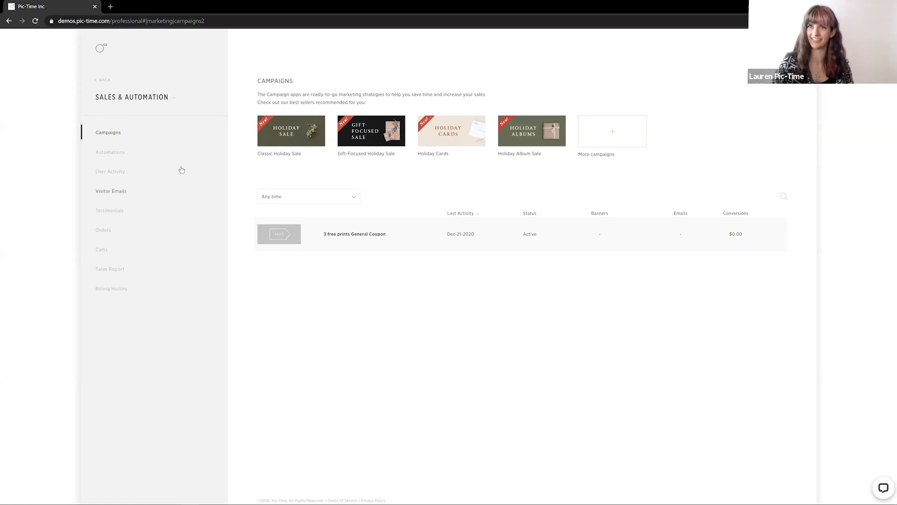
Open the Emma & Hav gallery's Automation & Discounts and switch off the 3 free prints General Coupon
left_click(99, 56)
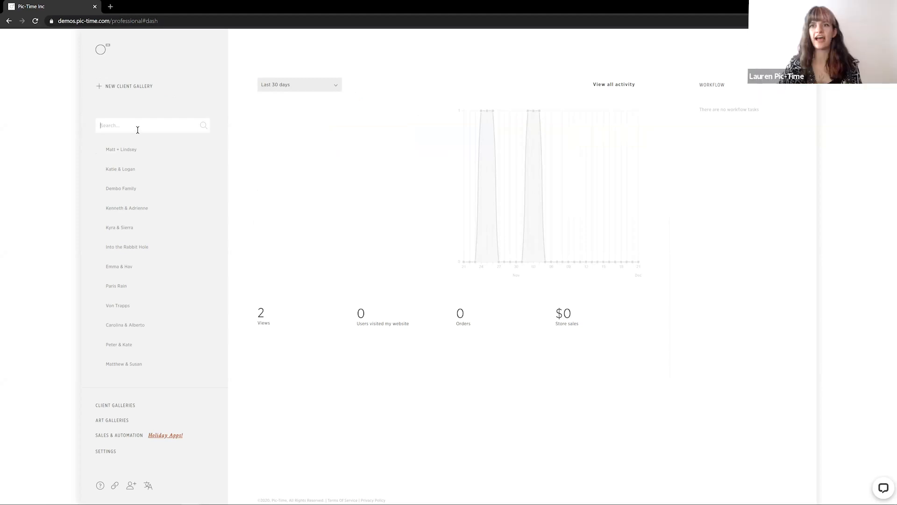
left_click(116, 268)
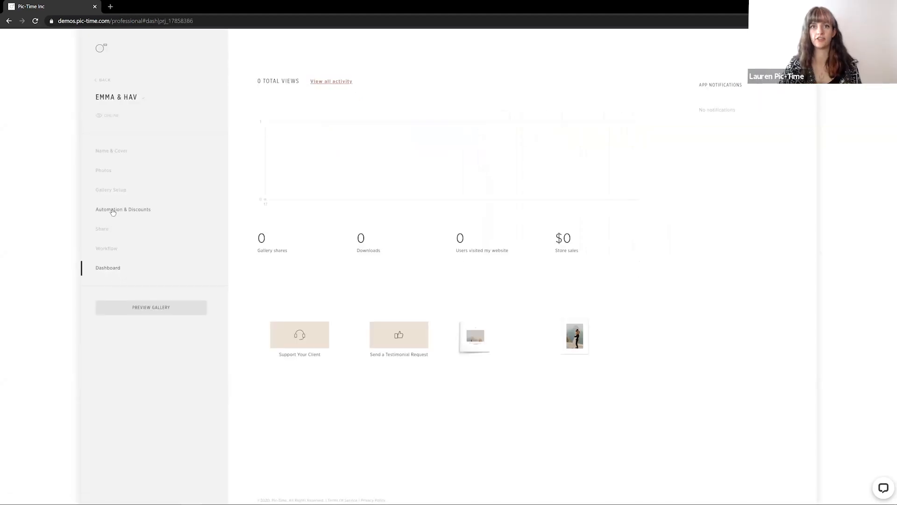
left_click(113, 212)
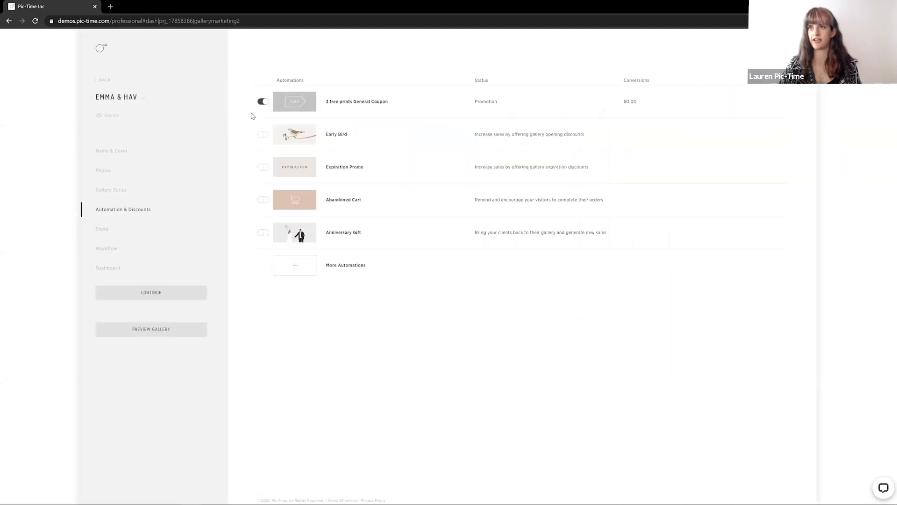
left_click(264, 102)
left_click(406, 298)
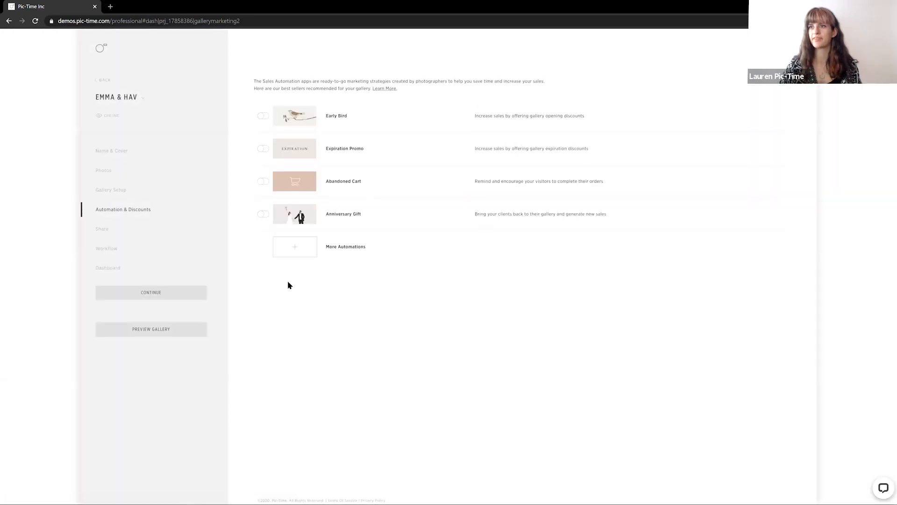
Assign the 3 free prints General Coupon to this gallery again with recipients limited to Main Clients
left_click(296, 256)
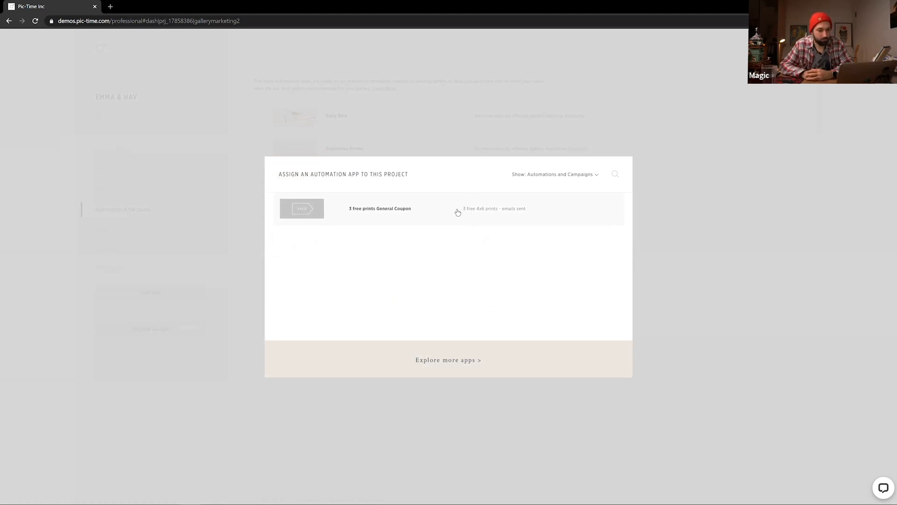
left_click(483, 215)
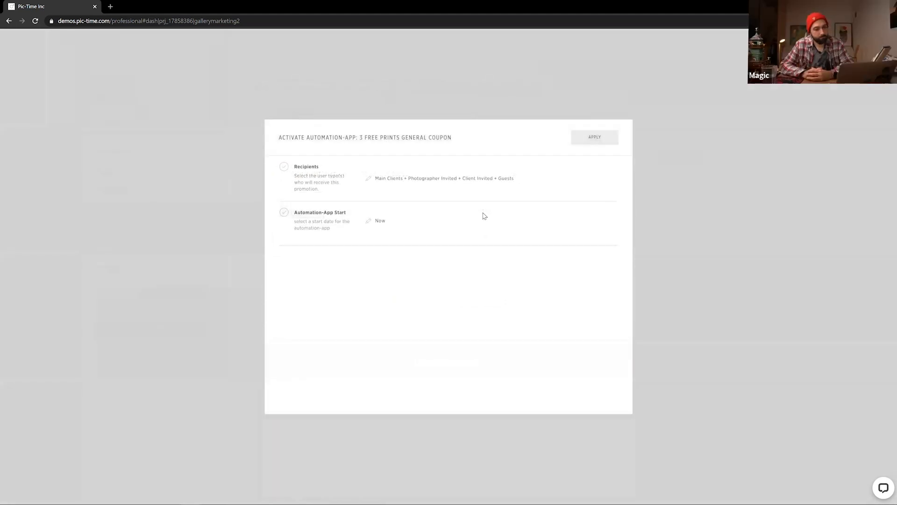
left_click(369, 179)
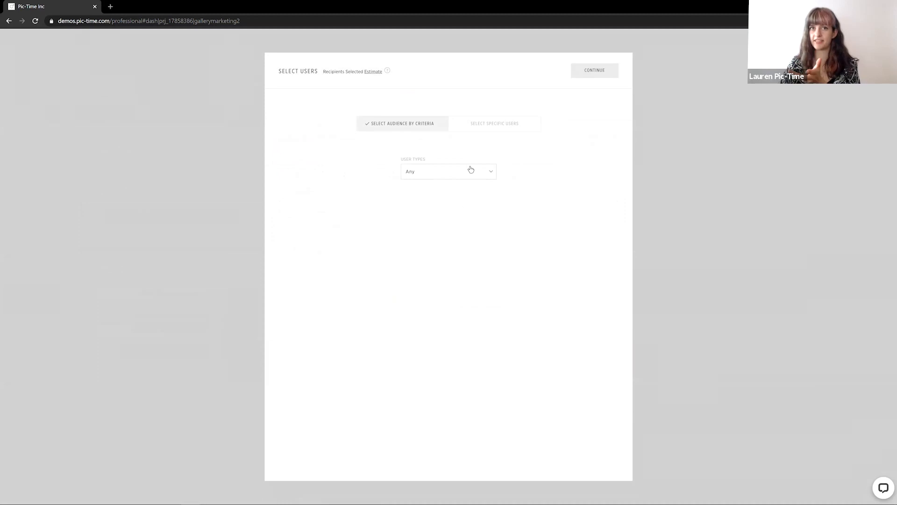
left_click(488, 123)
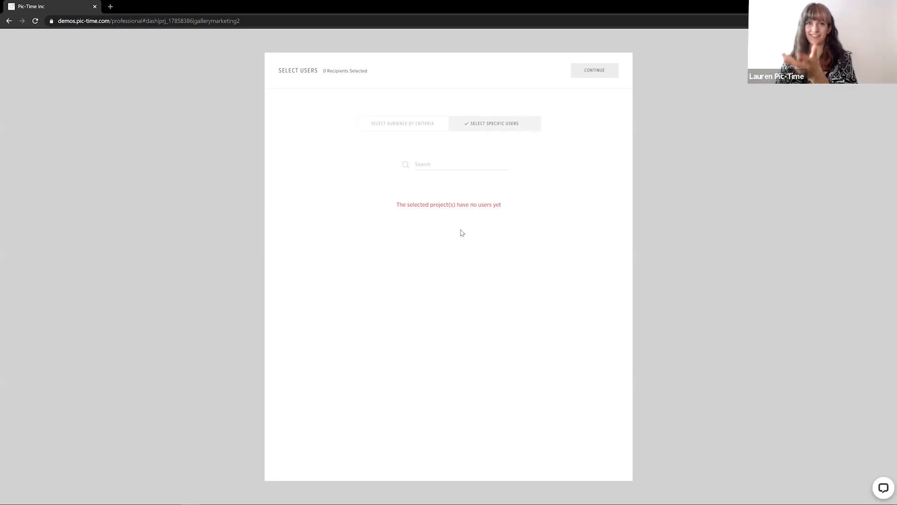
left_click(434, 123)
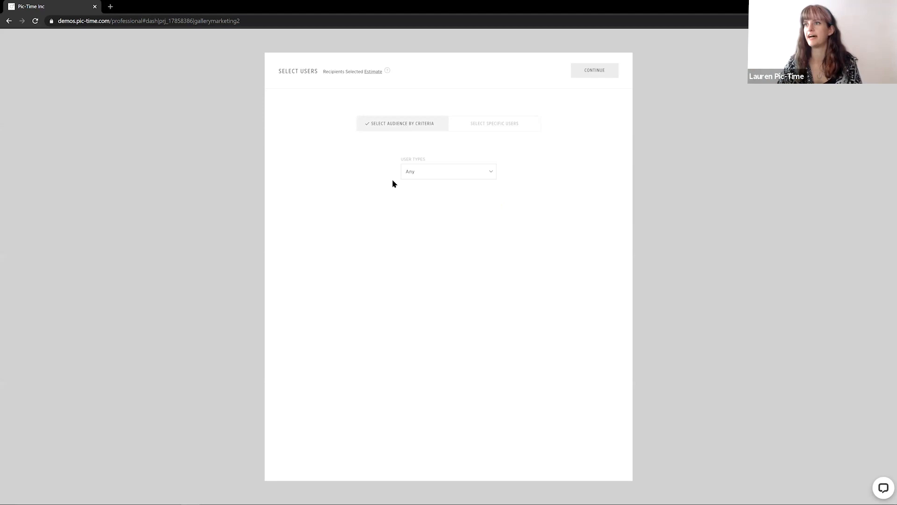
left_click(417, 175)
left_click(409, 214)
left_click(409, 226)
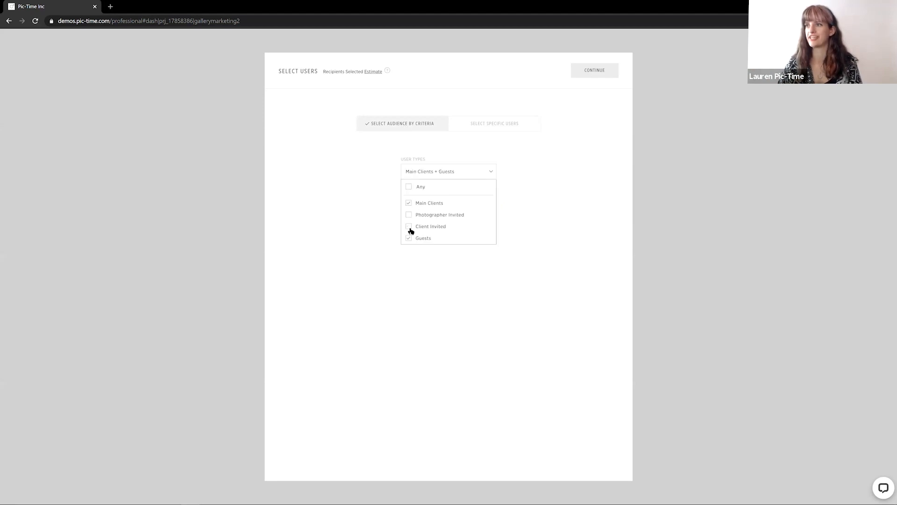
left_click(409, 239)
left_click(578, 72)
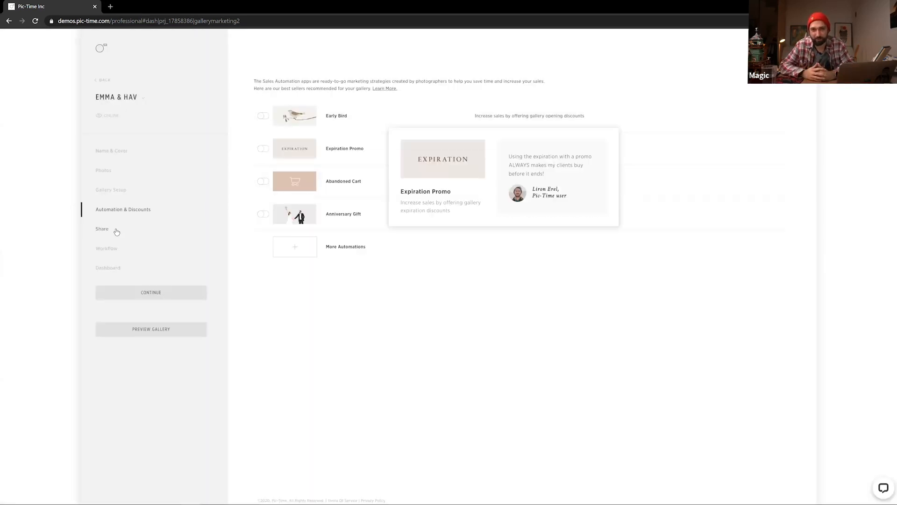
Open the gallery's Share page and enter the main client's e-mail address and start entering their name
left_click(114, 232)
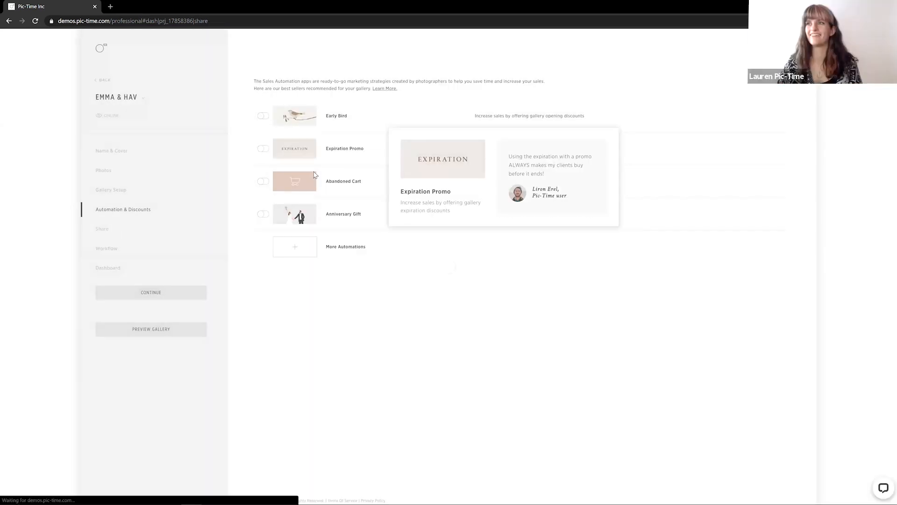
left_click(463, 152)
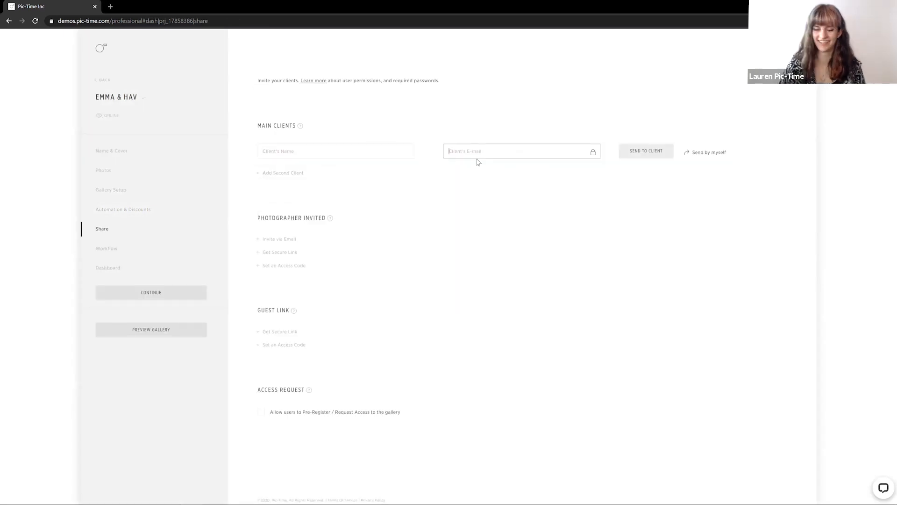
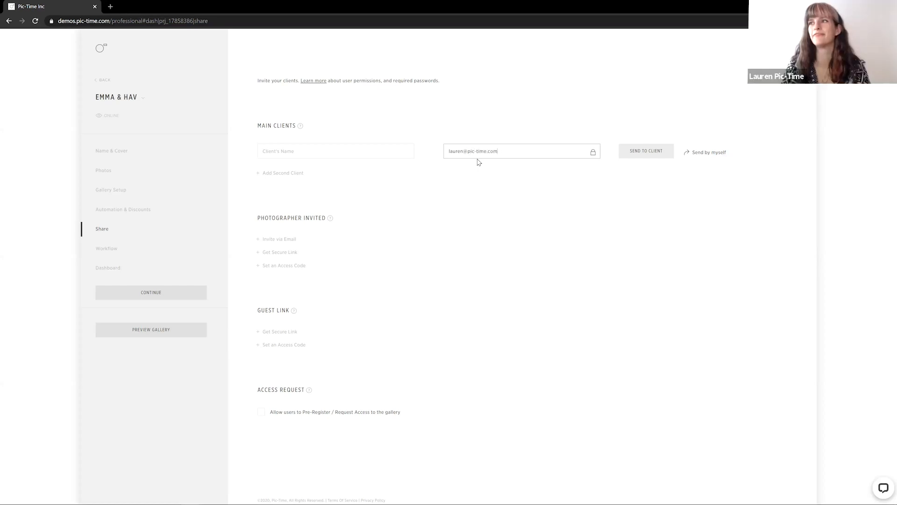
left_click(324, 155)
type("L")
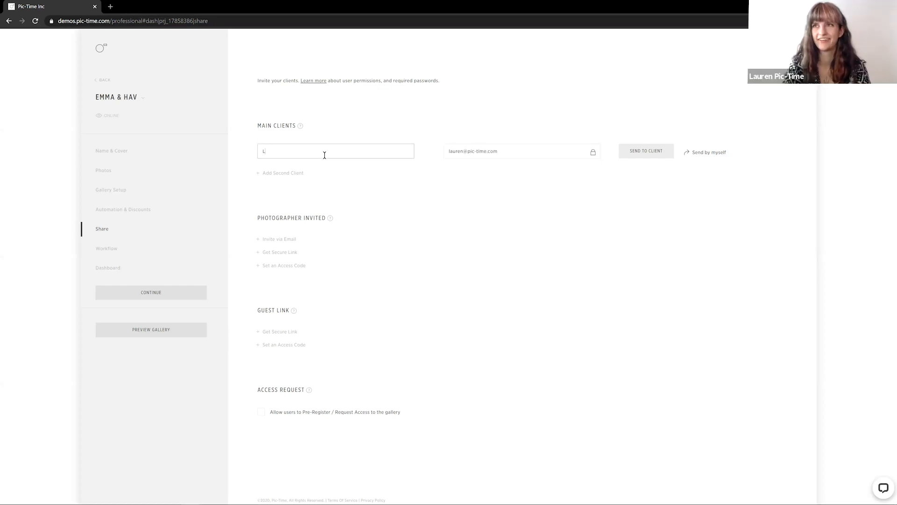
Install a new General Coupon automation app from the campaigns store, naming it Free Shipping General Coupon
left_click(108, 251)
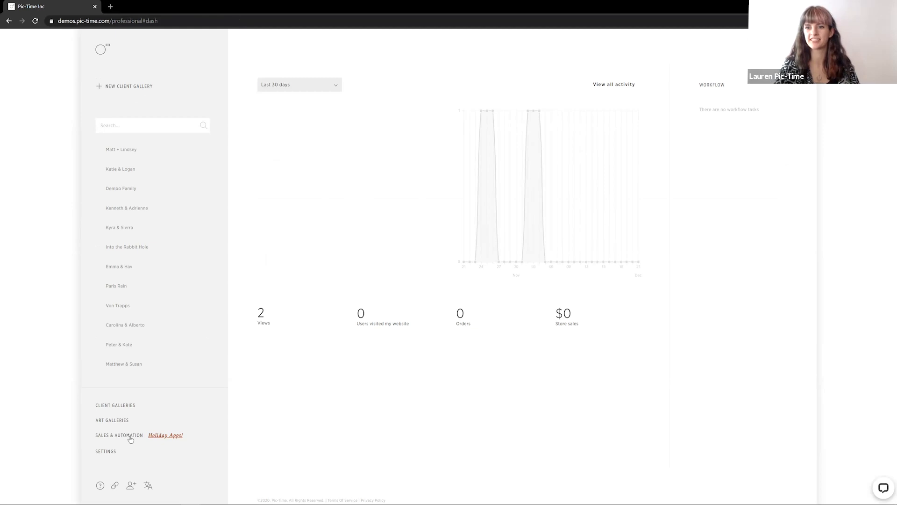
left_click(131, 436)
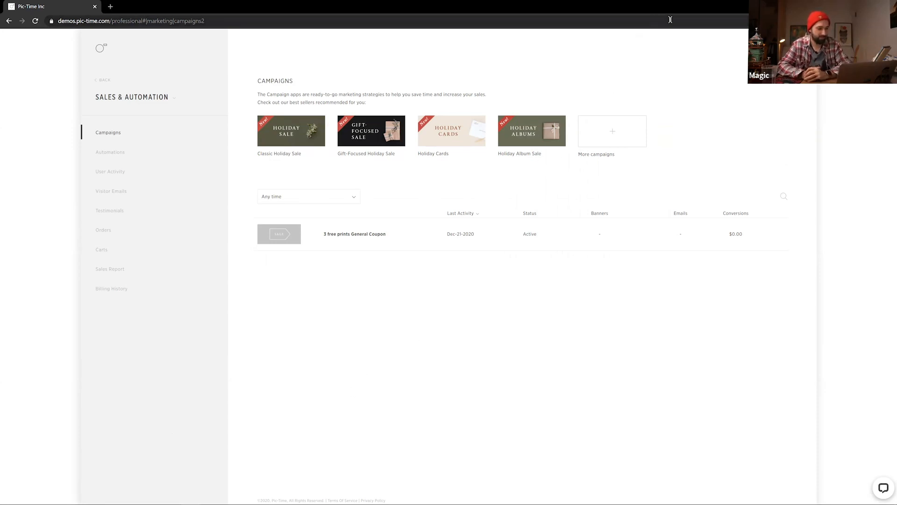
left_click(602, 141)
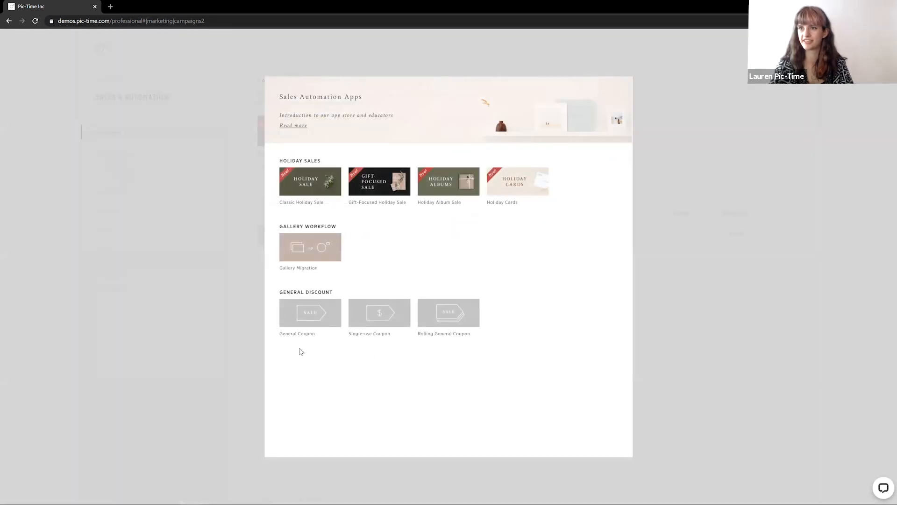
left_click(315, 325)
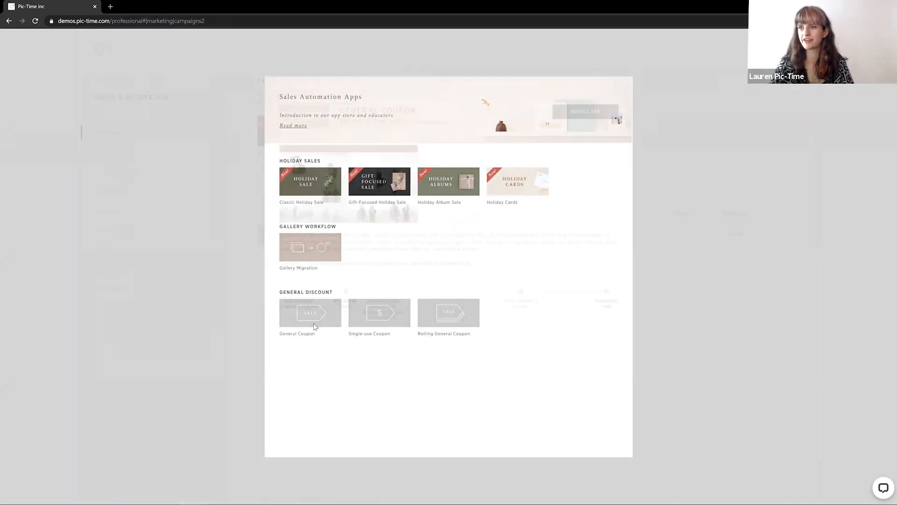
left_click(597, 112)
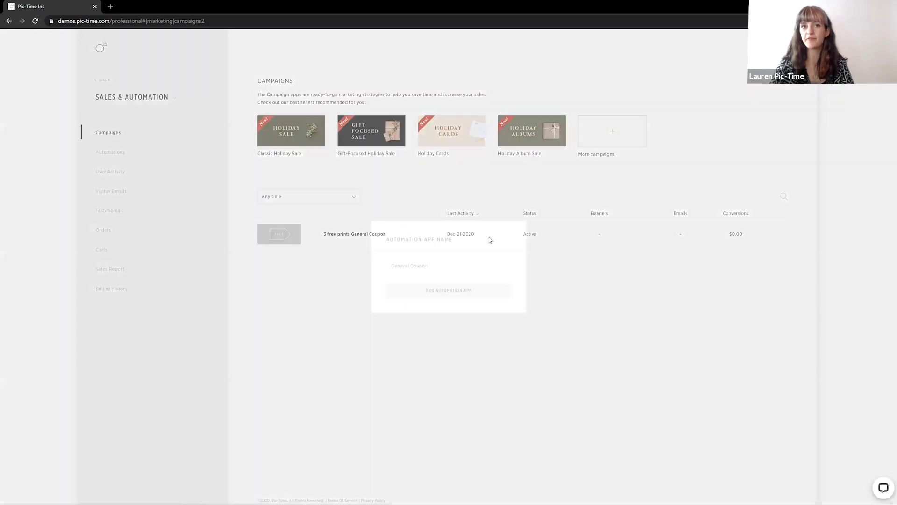
left_click(390, 264)
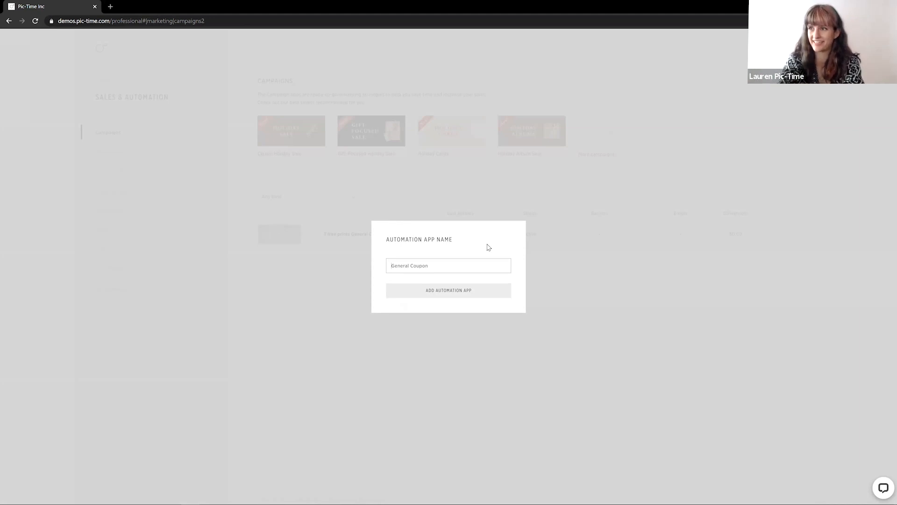
type("ree Shipping")
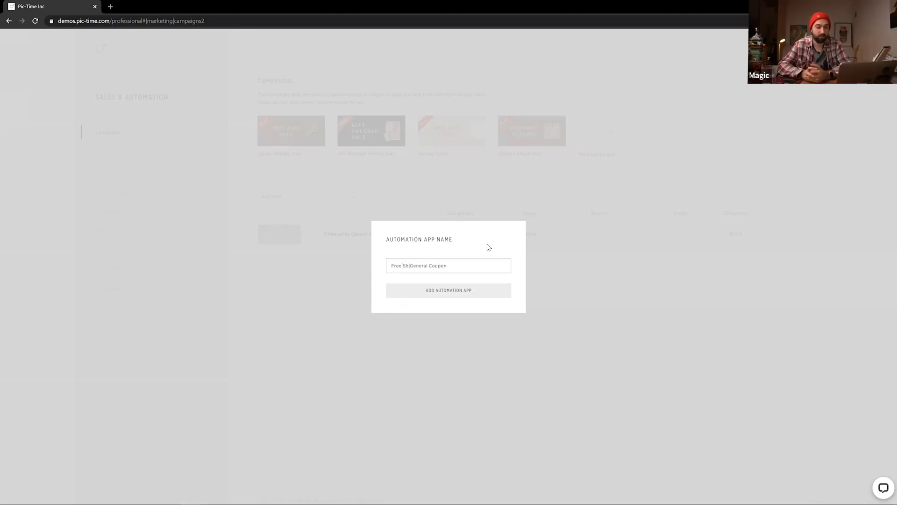
left_click(432, 290)
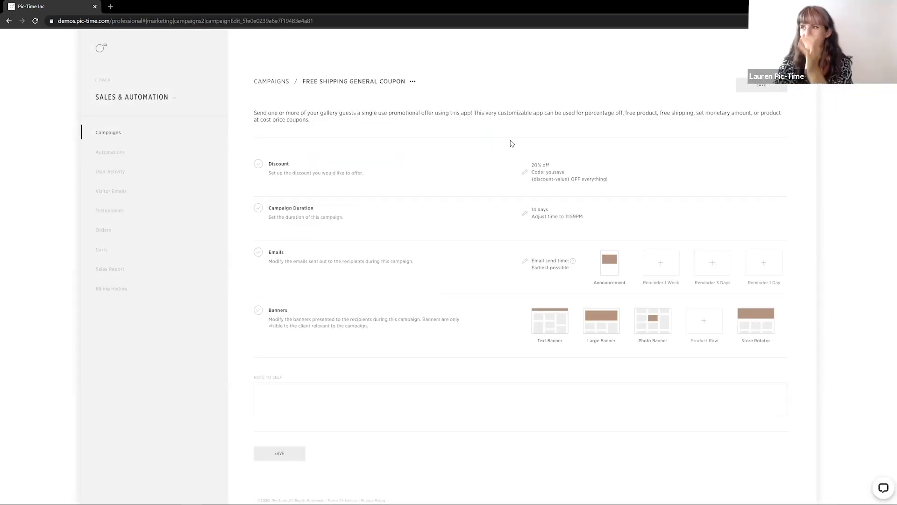
Set the coupon's discount type to Free shipping with the description Free Shipping
left_click(524, 174)
left_click(349, 234)
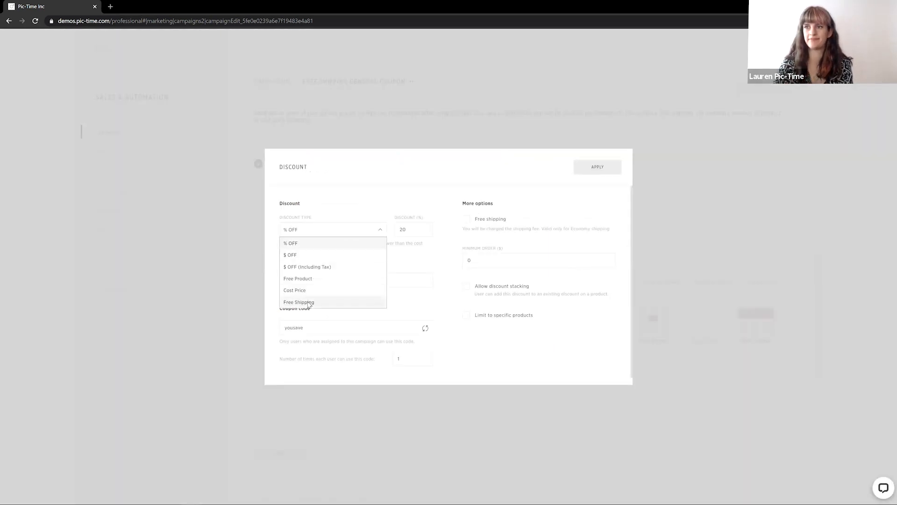
left_click(301, 302)
left_click(372, 275)
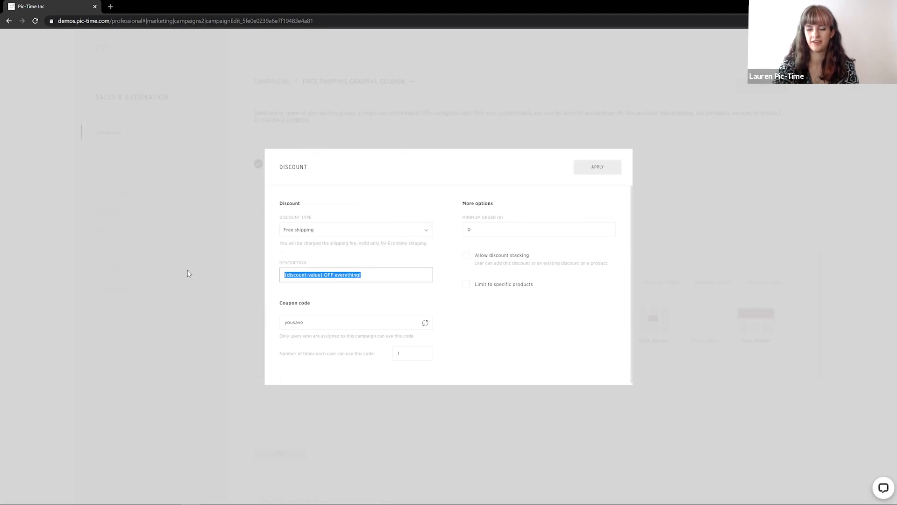
type("Free Shipping")
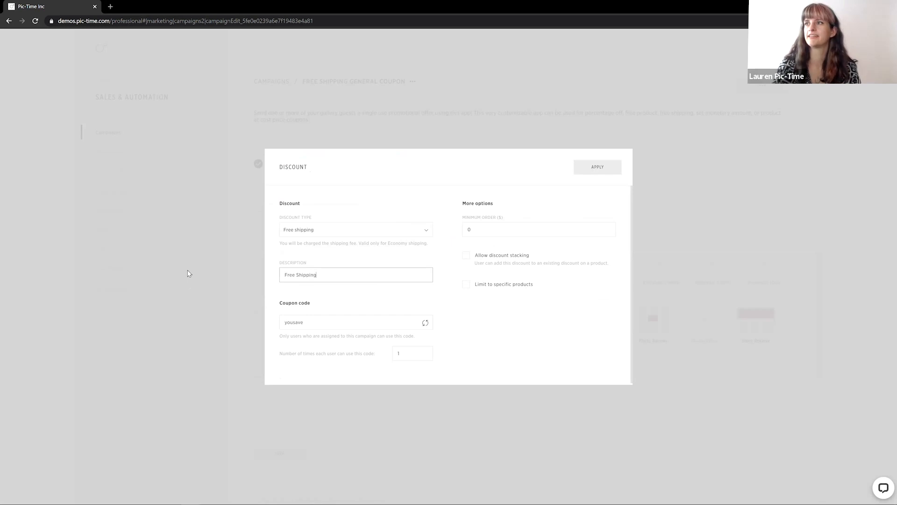
Allow each user to use the code 100 times, set the minimum order to 200, and apply the discount
left_click(486, 351)
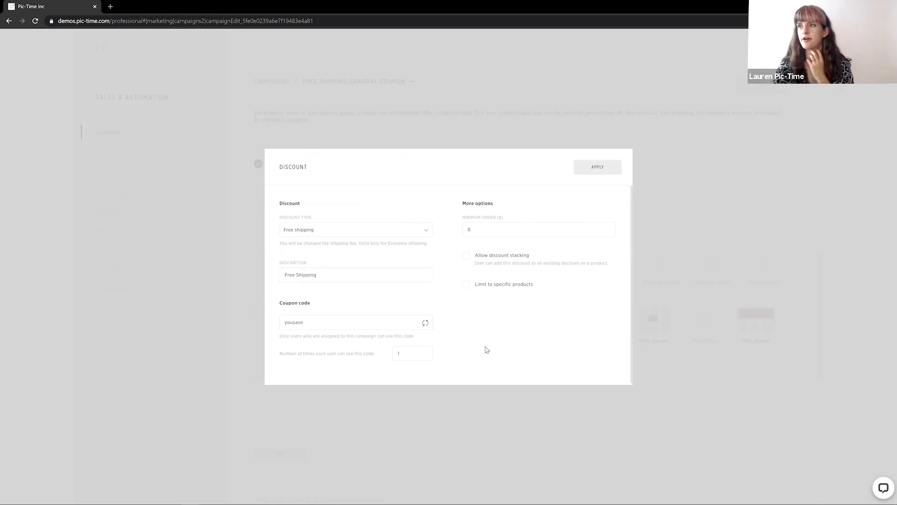
left_click(412, 356)
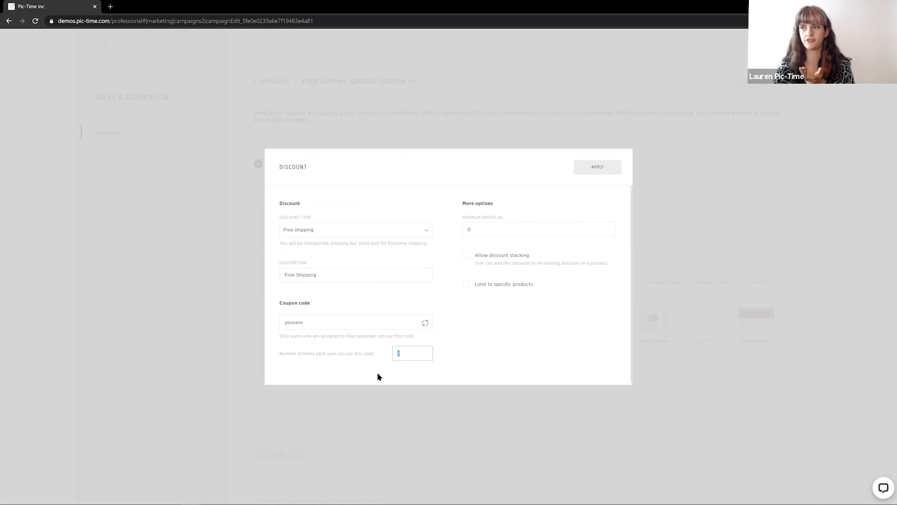
type("100")
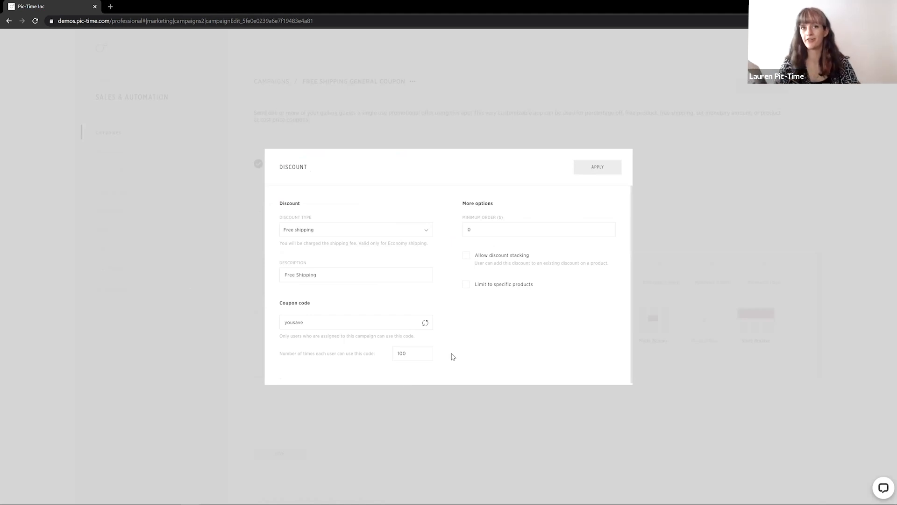
double_click(479, 230)
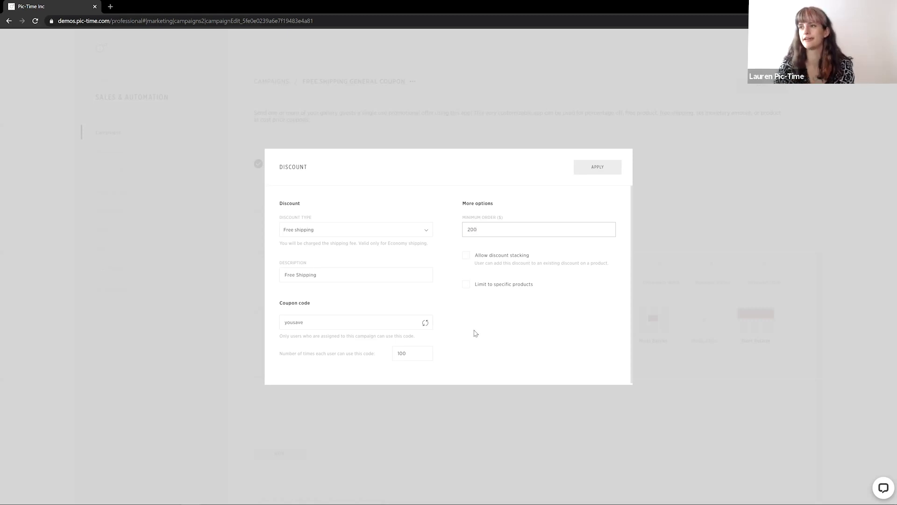
left_click(563, 333)
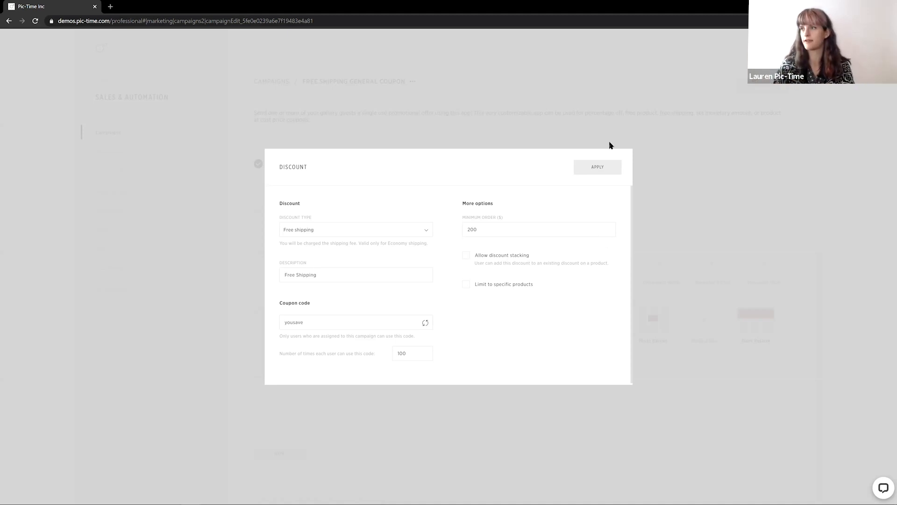
left_click(596, 174)
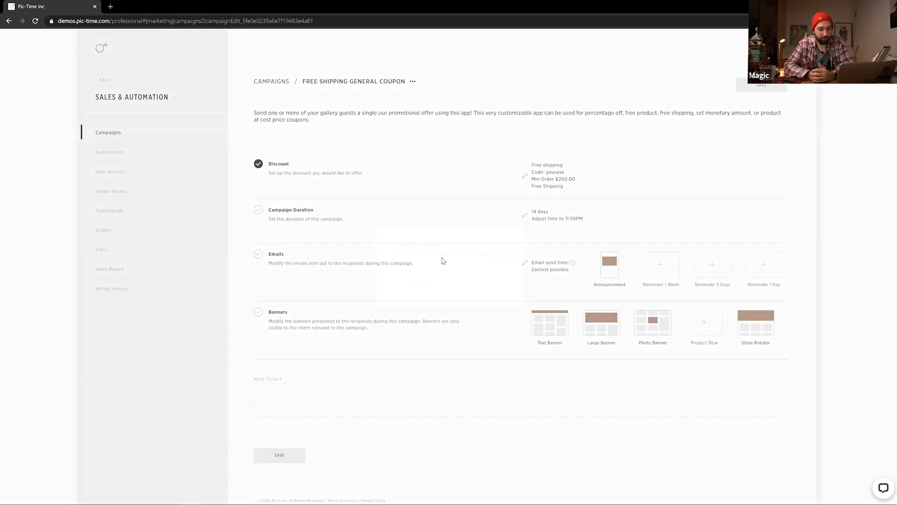
left_click(425, 288)
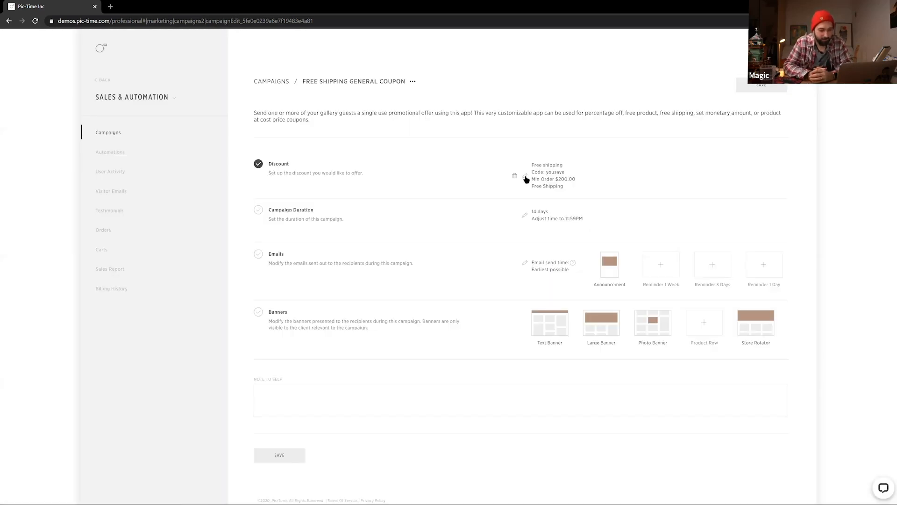
Reopen the discount settings, switch discount stacking on and off again, and reapply
left_click(525, 176)
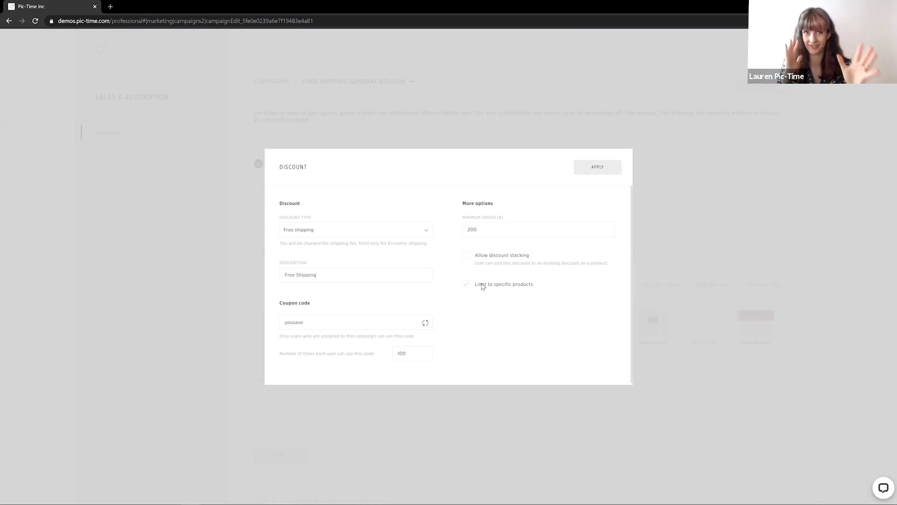
left_click(467, 257)
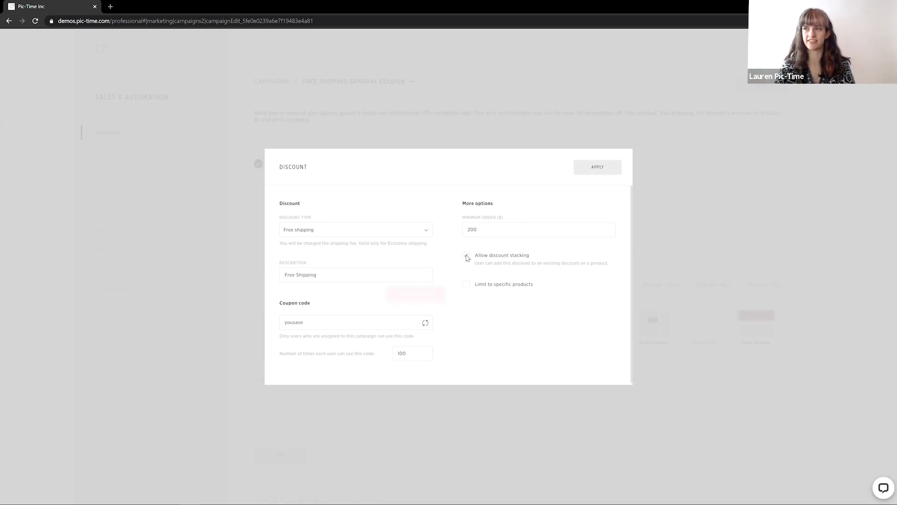
left_click(434, 294)
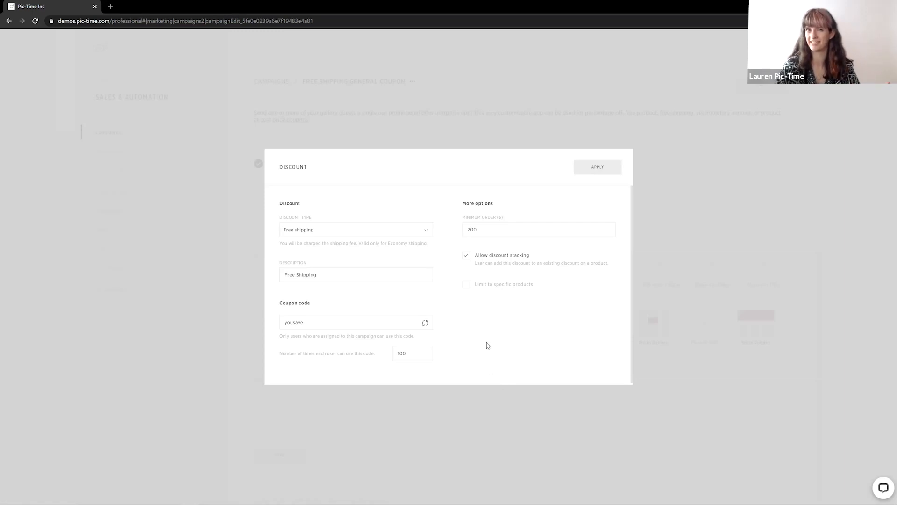
left_click(466, 255)
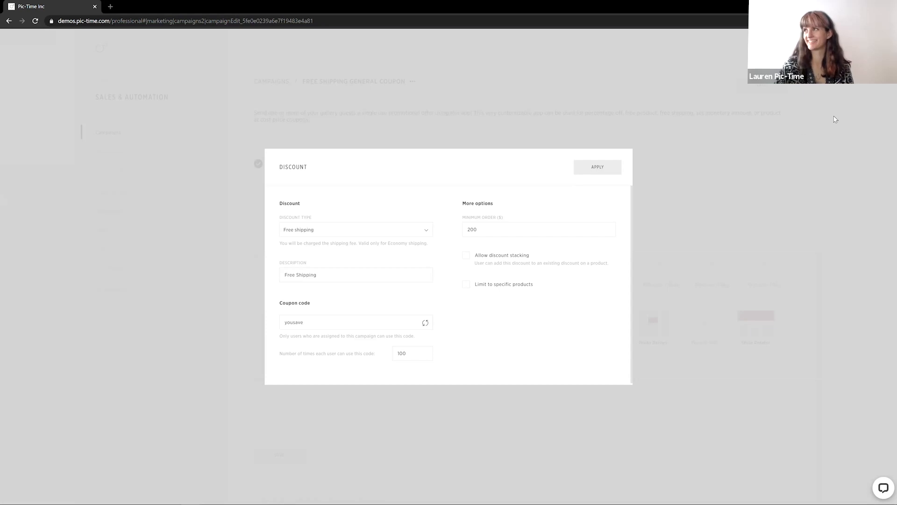
left_click(593, 169)
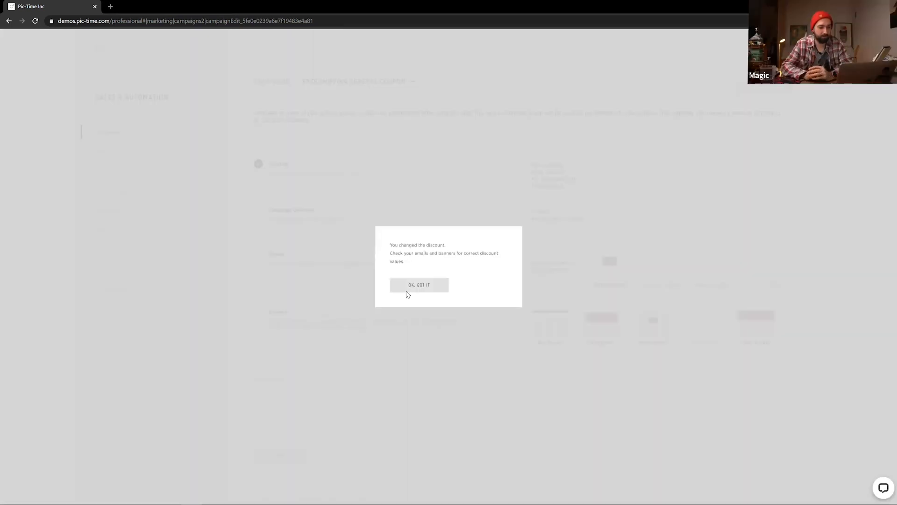
left_click(407, 291)
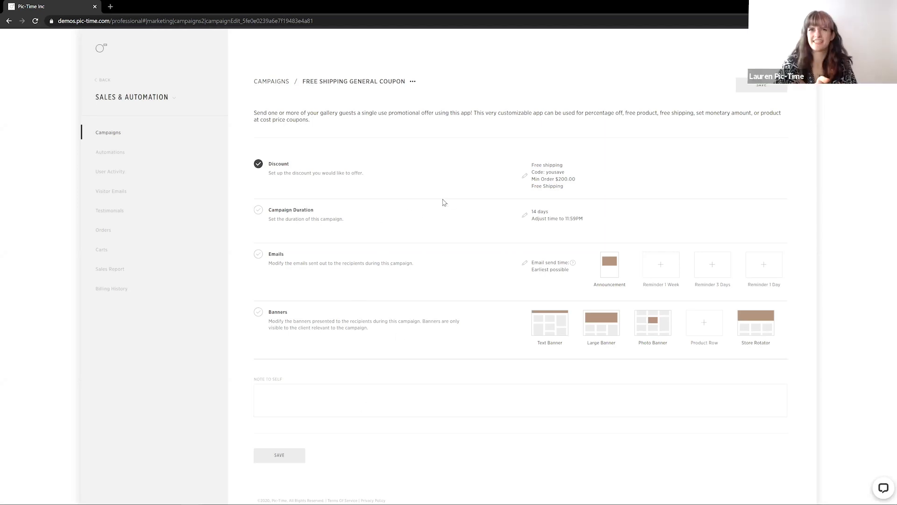
Set the campaign duration to 30 days plus 48 months and apply it
left_click(526, 216)
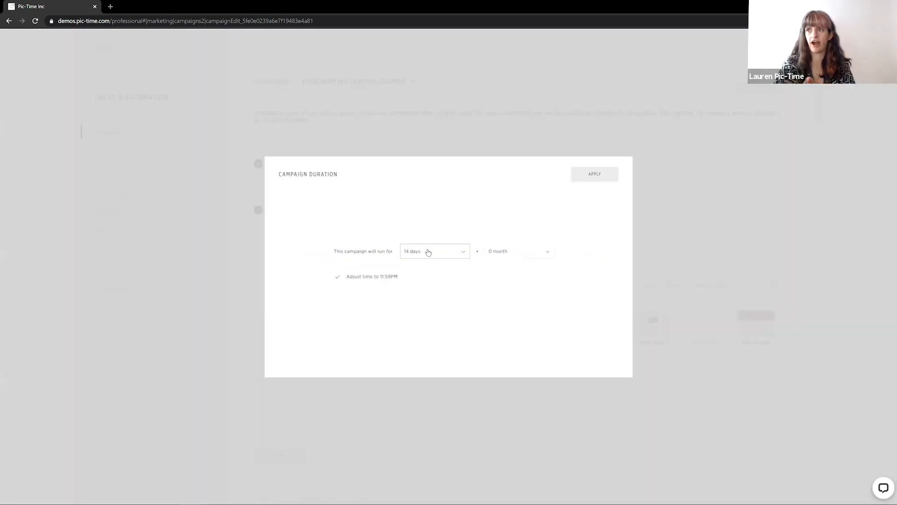
left_click(428, 253)
scroll(413, 325, "down", 10)
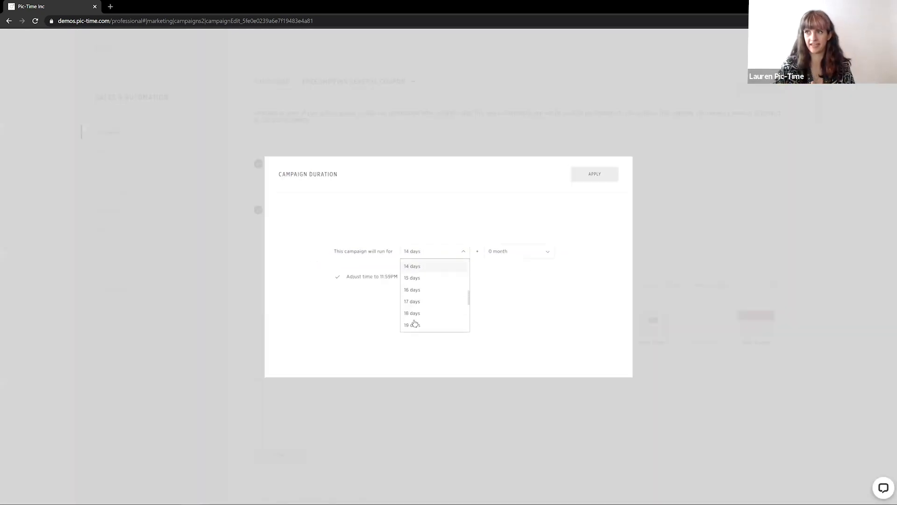
left_click(431, 325)
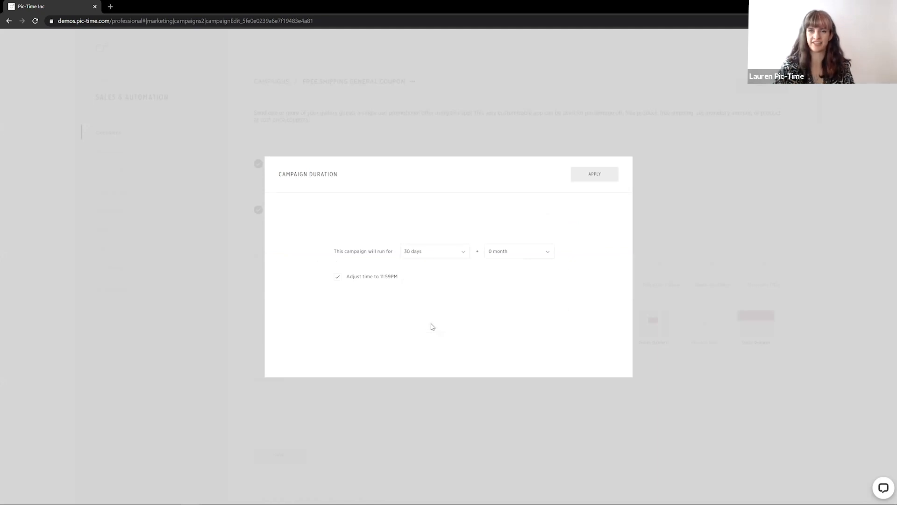
left_click(526, 255)
scroll(505, 294, "down", 5)
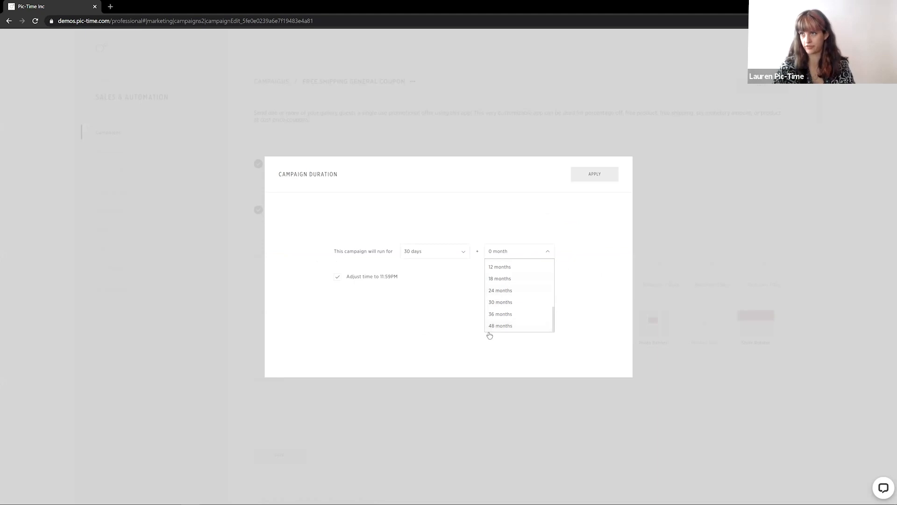
left_click(495, 327)
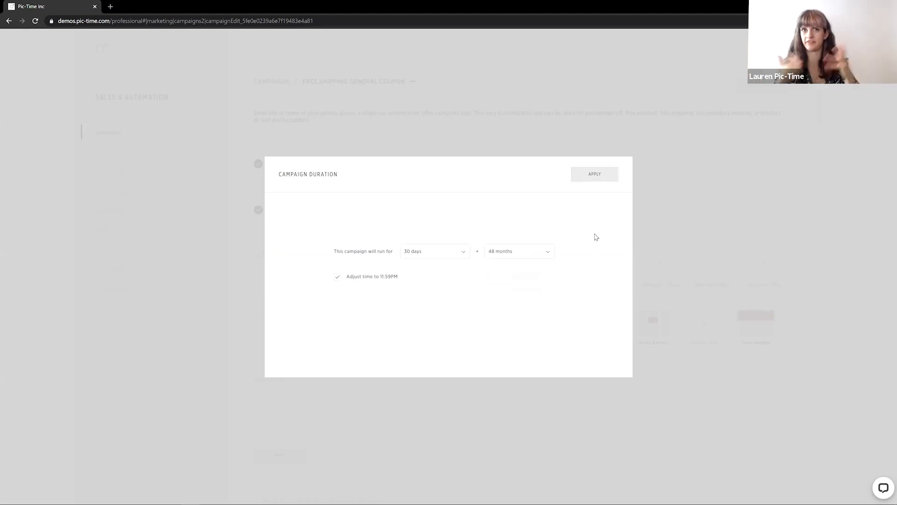
left_click(599, 172)
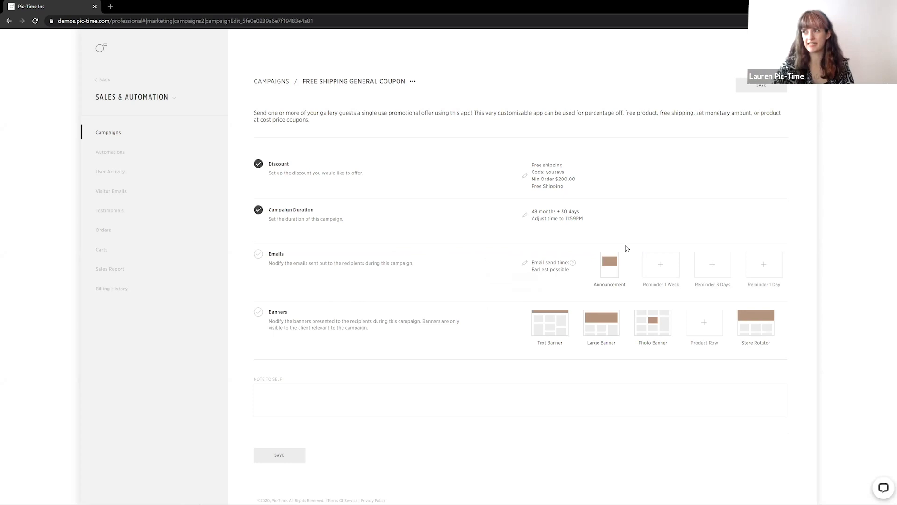
Remove the Announcement email so the campaign sends no emails
left_click(598, 267)
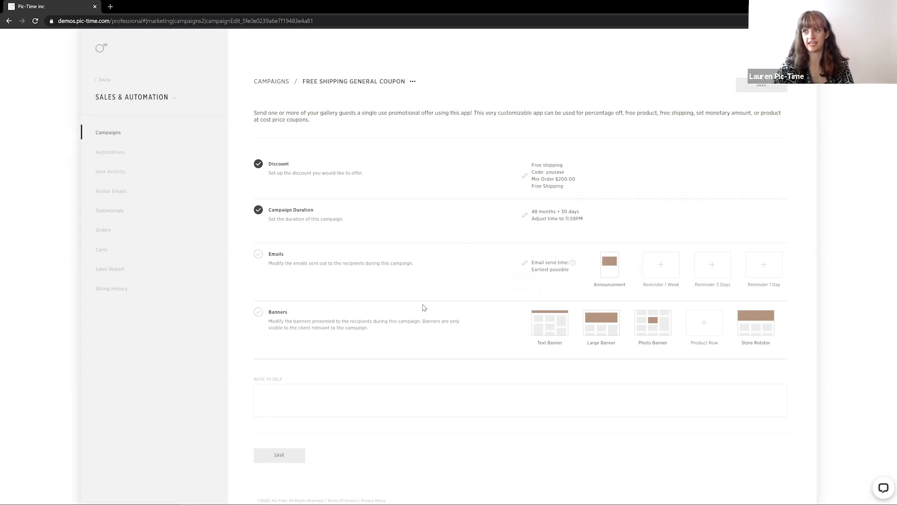
left_click(421, 282)
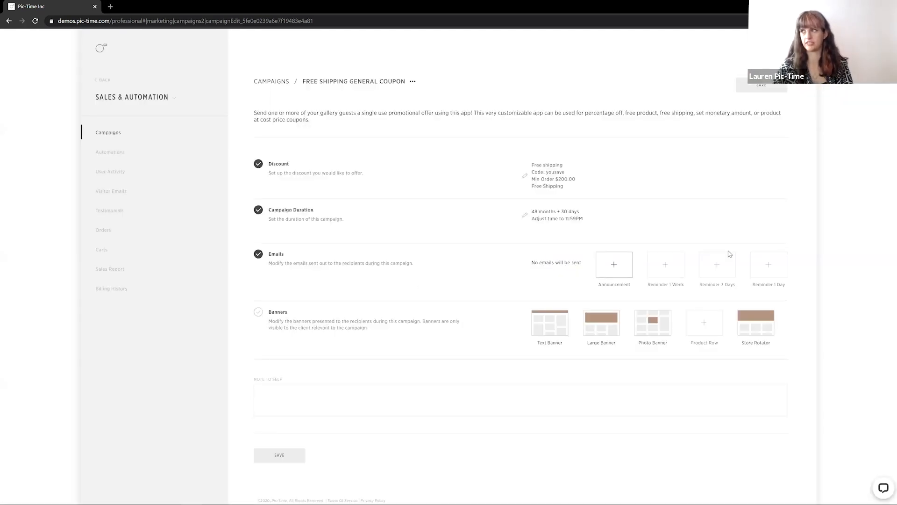
Delete the Store Rotator banner from the campaign's banners
mouse_move(742, 332)
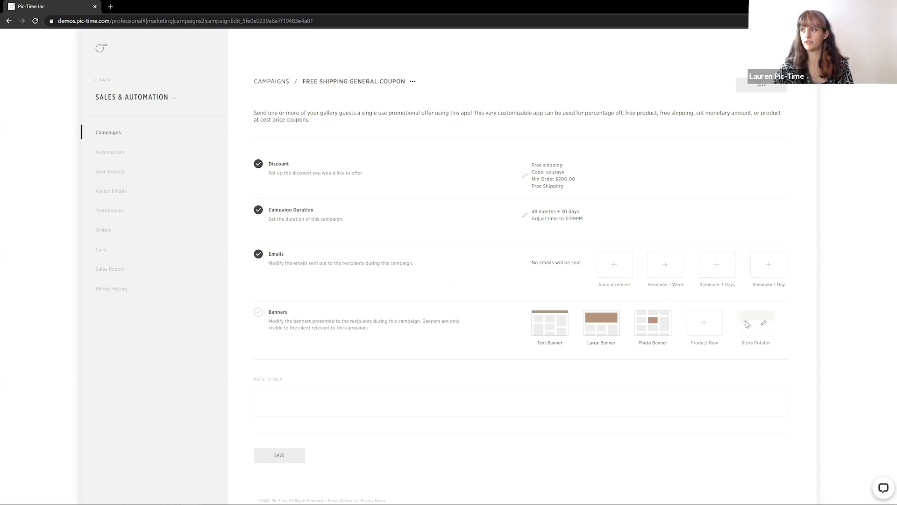
left_click(747, 323)
left_click(442, 285)
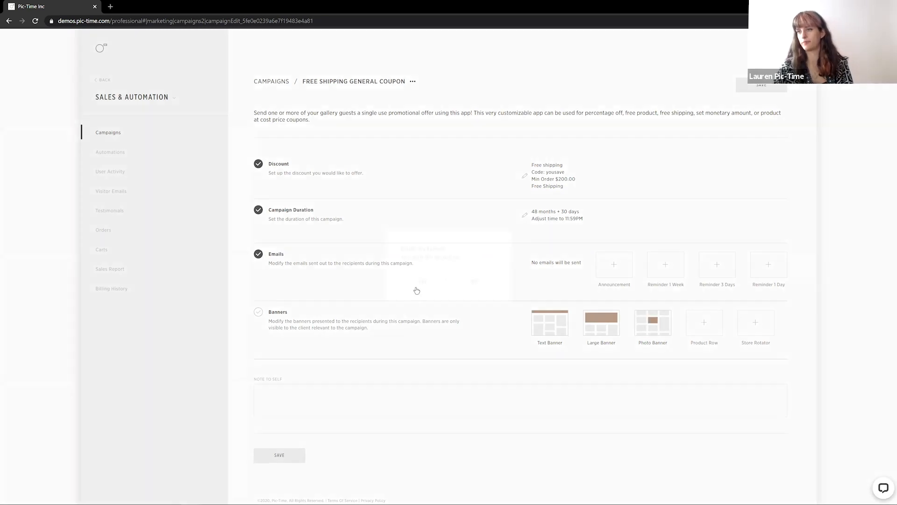
left_click(416, 291)
mouse_move(591, 333)
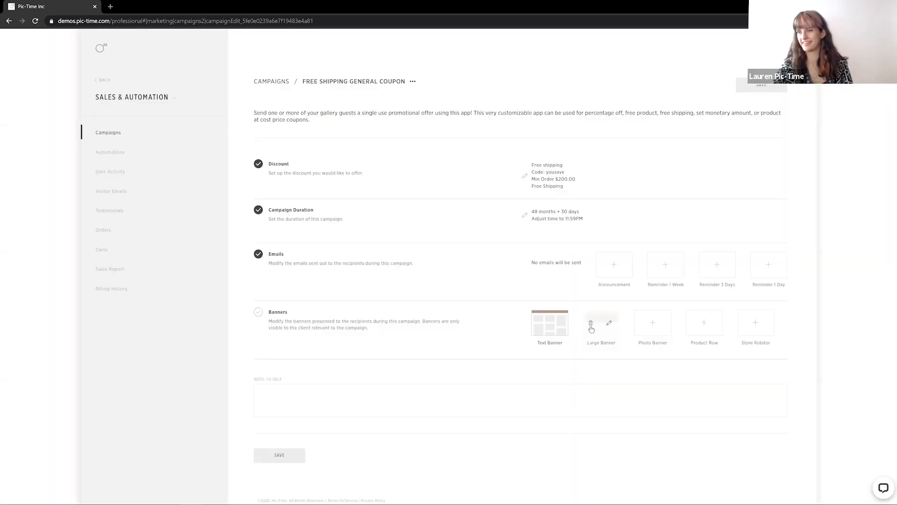
Delete the Large Banner from the campaign's banners
left_click(591, 329)
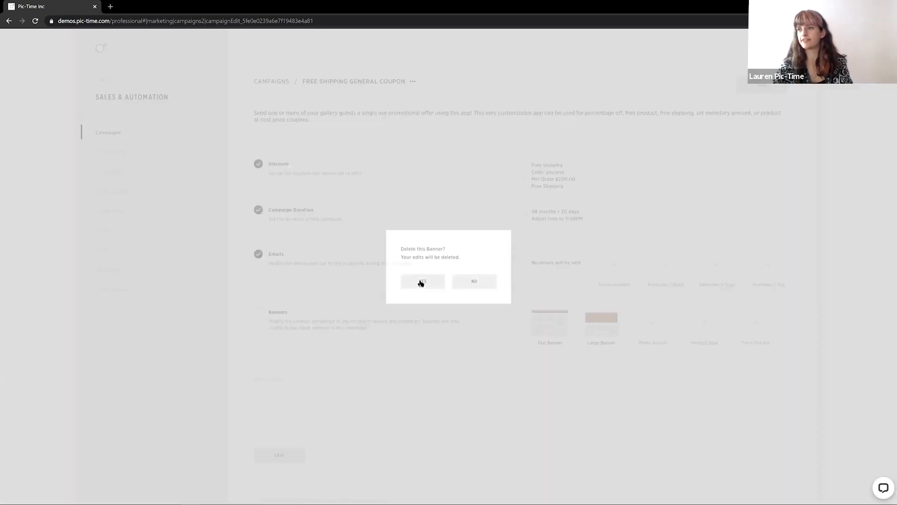
left_click(421, 282)
Open the Text Banner and set its background color to #768476
left_click(557, 323)
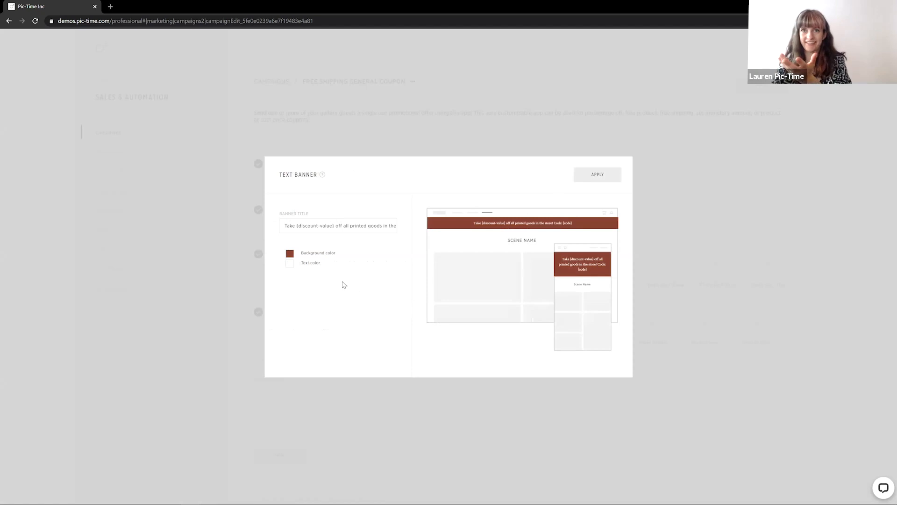
left_click(292, 254)
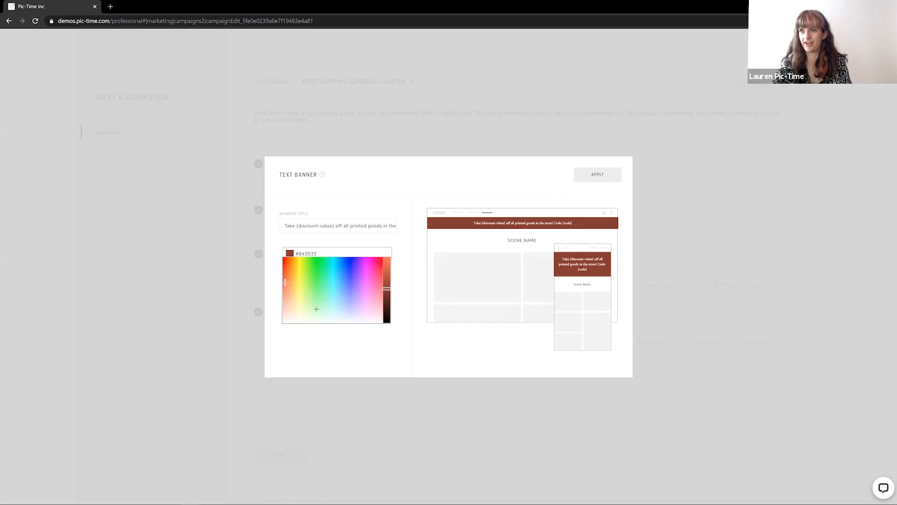
left_click(314, 315)
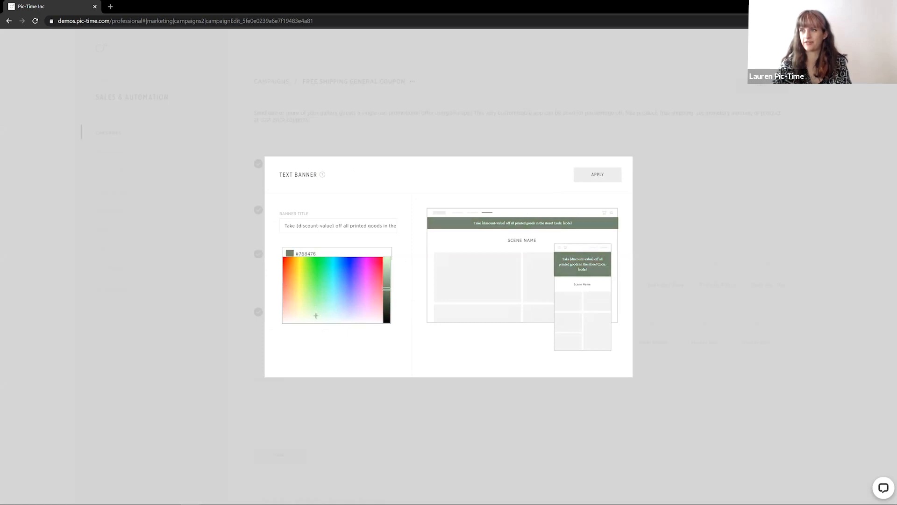
left_click(349, 187)
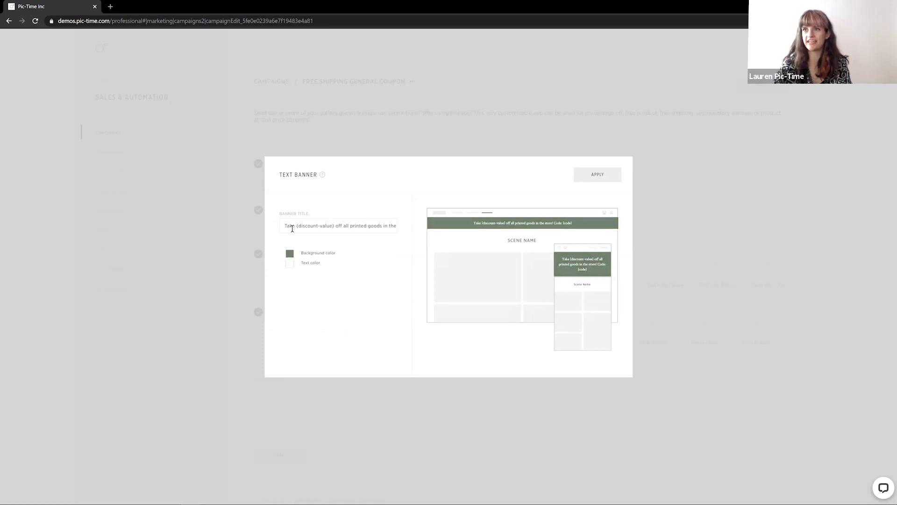
Replace the banner title with "Free Shipping on all orders over $200! Use code {code} at checkout!" and apply the banner
left_click_drag(285, 226, 479, 231)
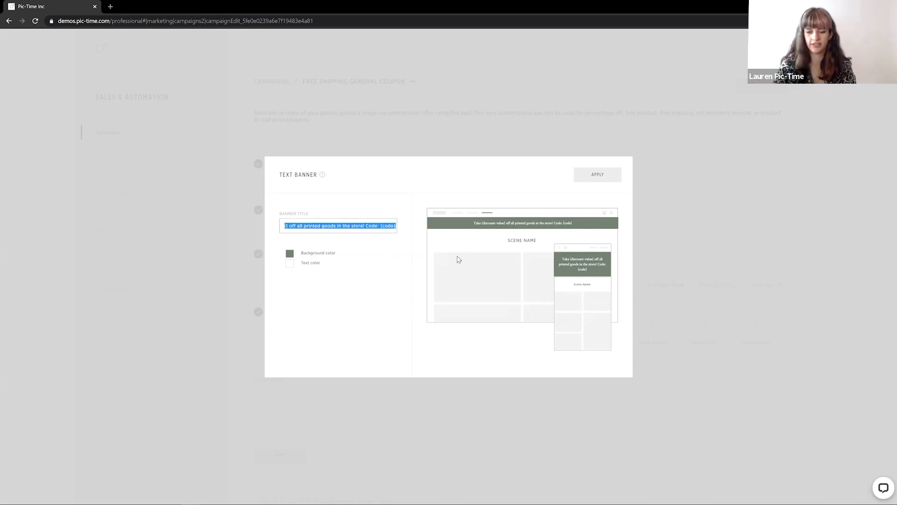
type("Free Shipping on all")
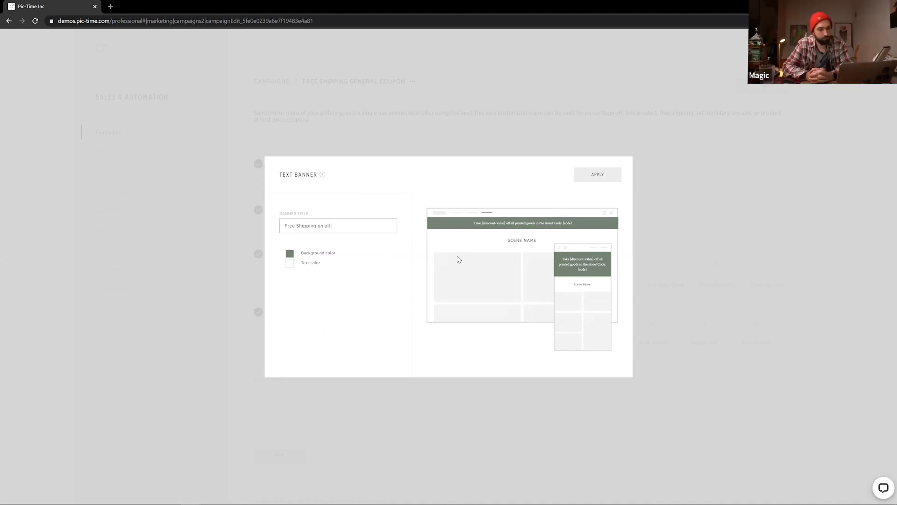
type(" orders over $200! Us")
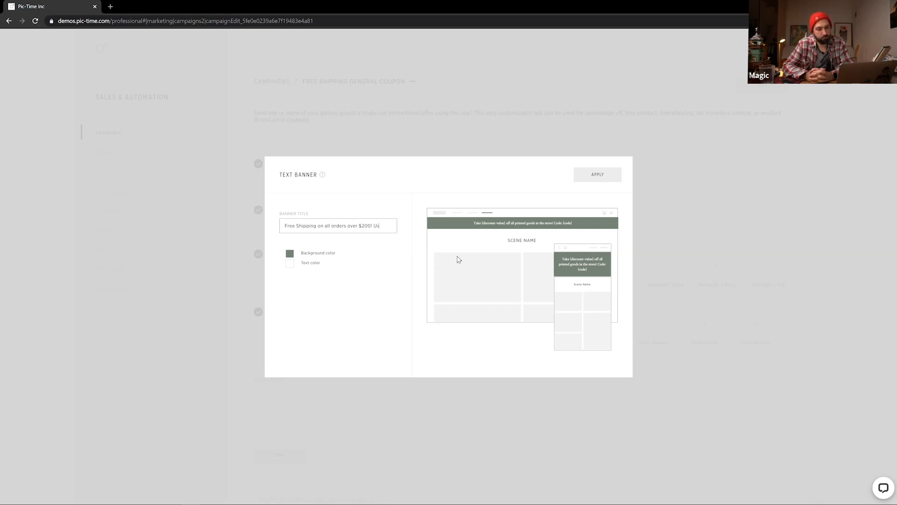
type("e code {")
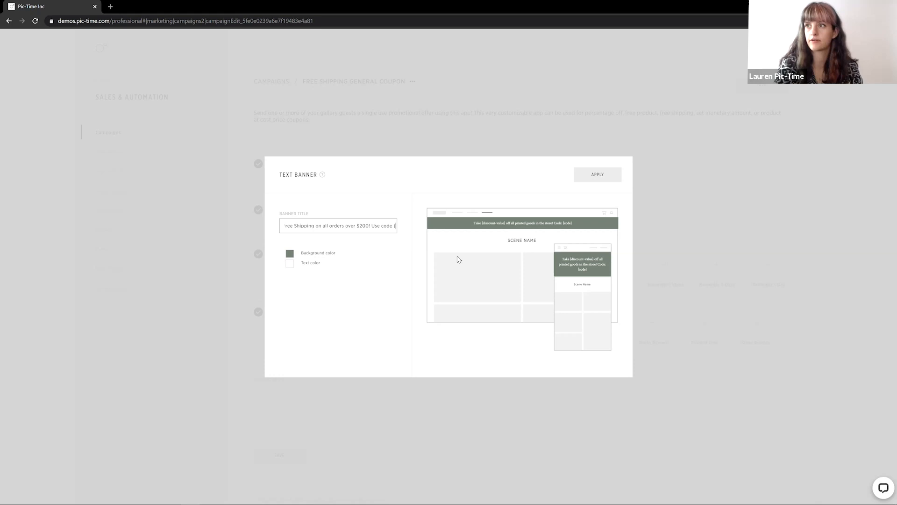
type("code} at checkout!")
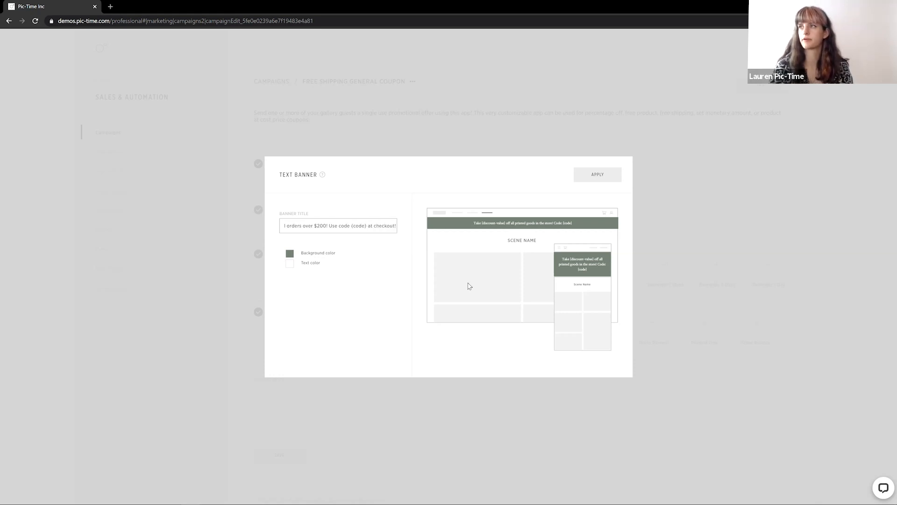
left_click(402, 175)
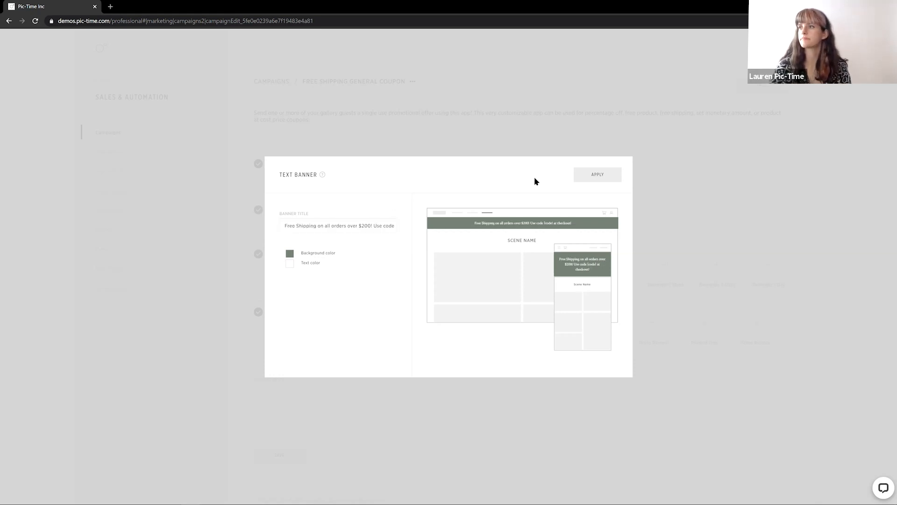
left_click(584, 176)
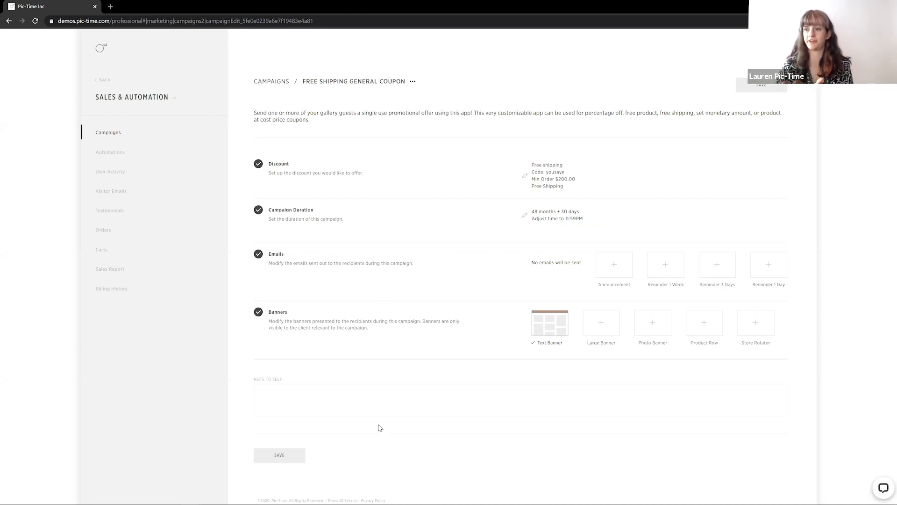
Add the note to self "free shipping $200 min" and save the campaign
left_click(404, 398)
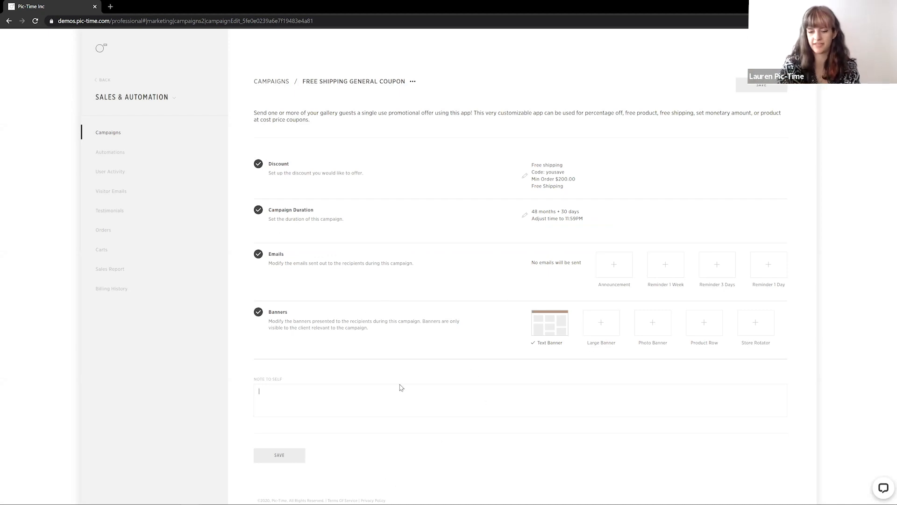
left_click(401, 387)
type("free sh")
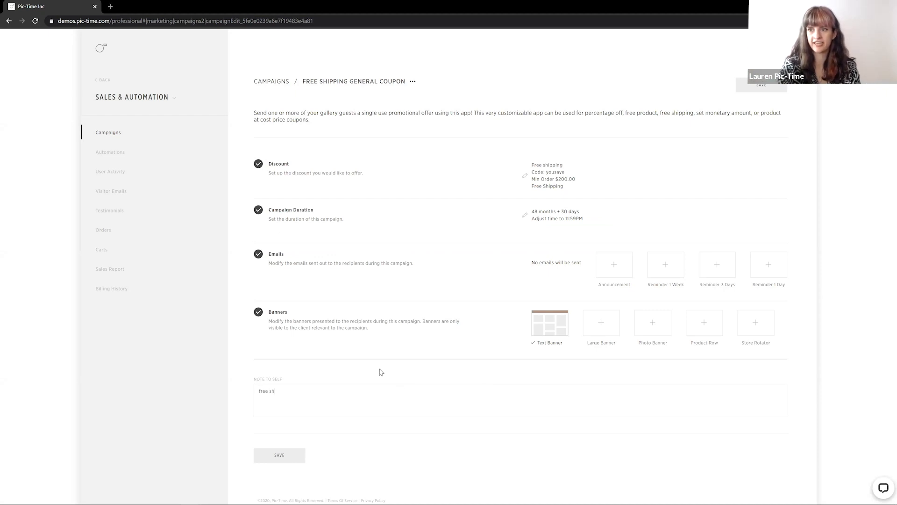
type("ipping")
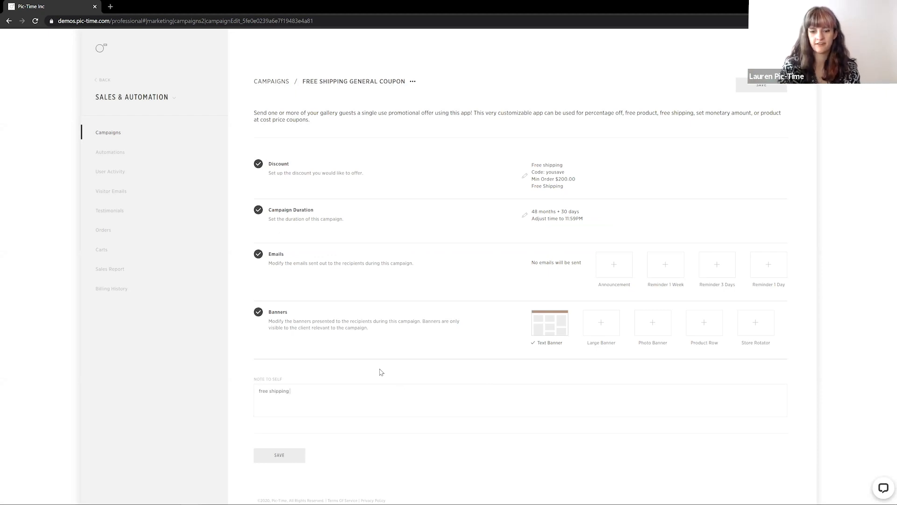
type(" $200")
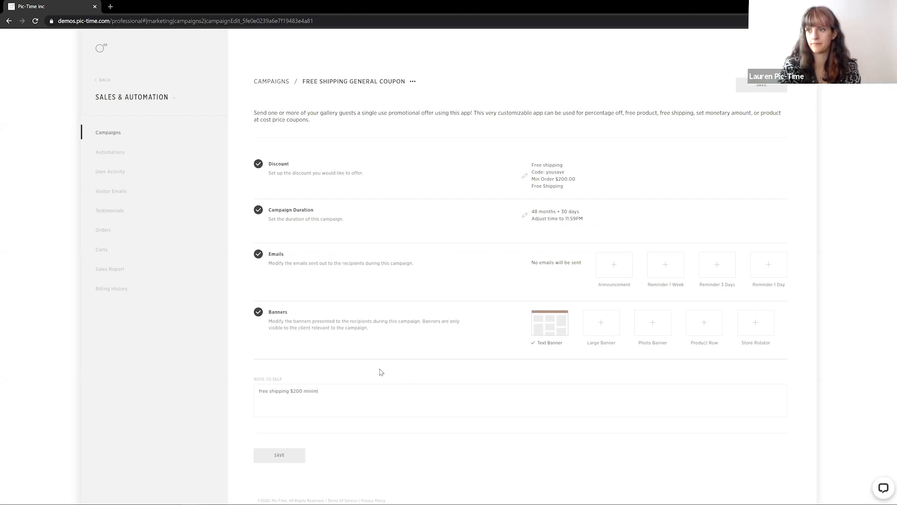
type(" minim")
key("BackSpace")
key("BackSpace")
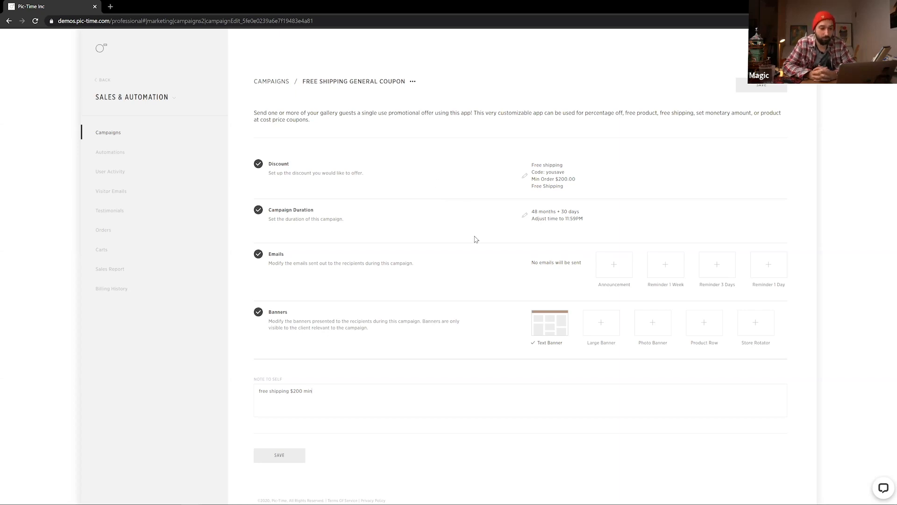
left_click(277, 460)
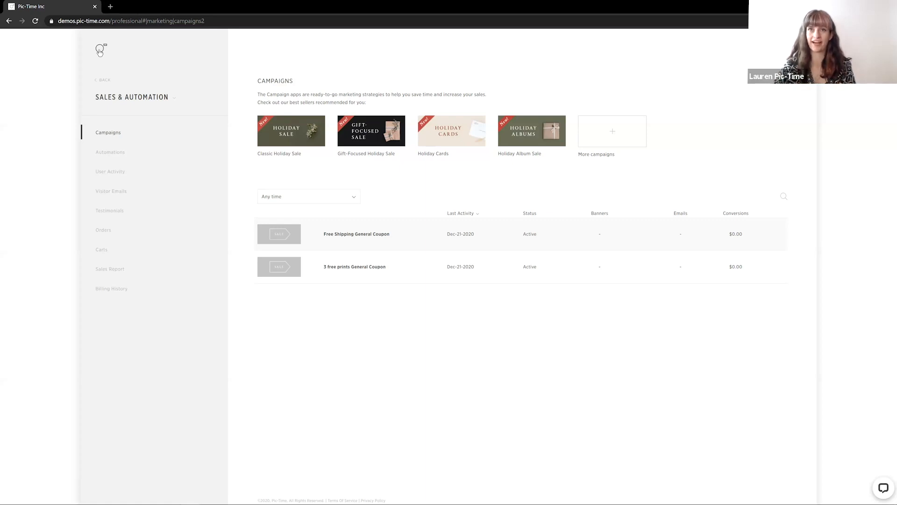
Add the Free Shipping General Coupon automation to the Family project template in settings preferences and finish
left_click(100, 51)
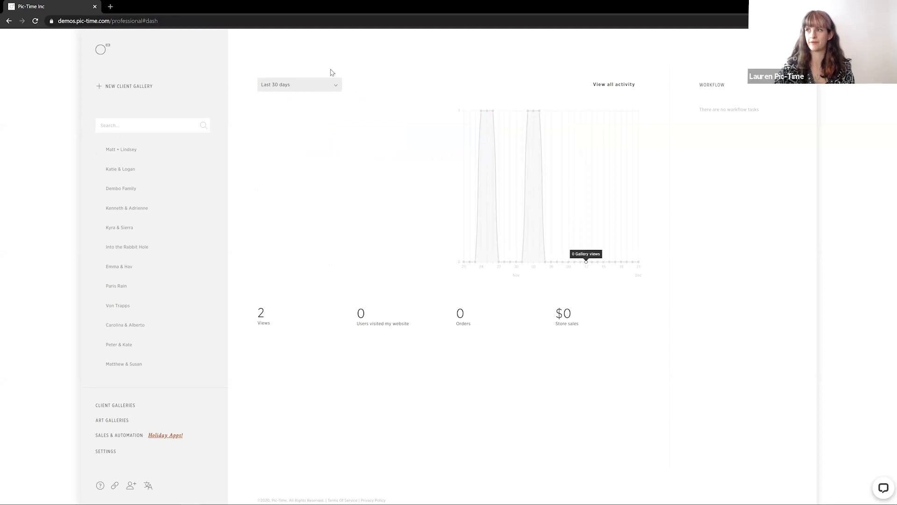
left_click(105, 452)
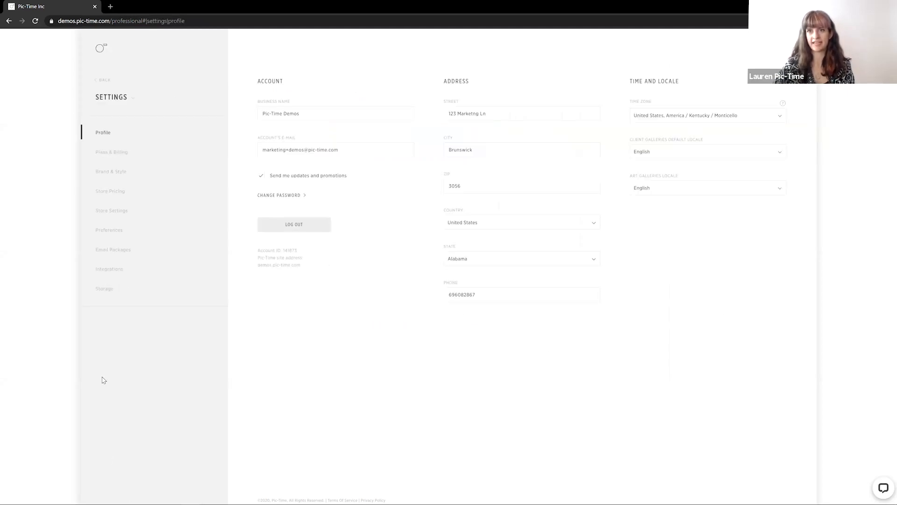
left_click(101, 234)
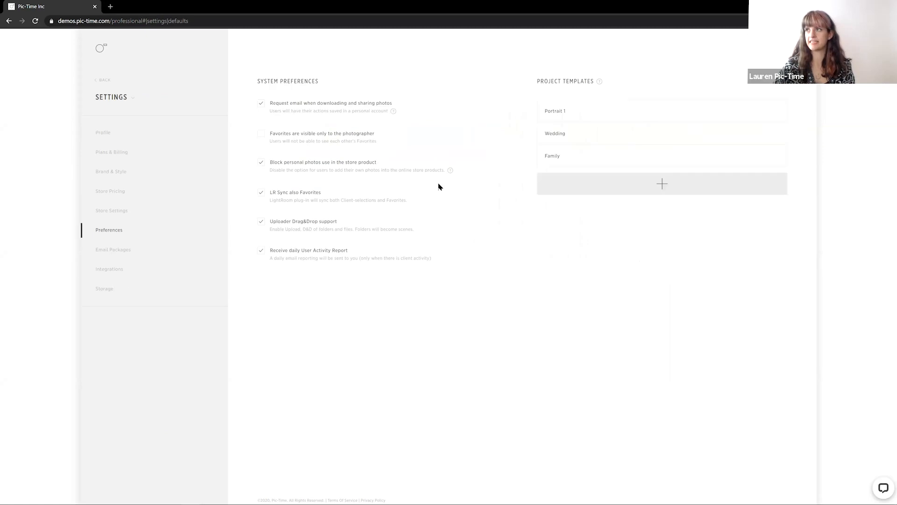
left_click(592, 158)
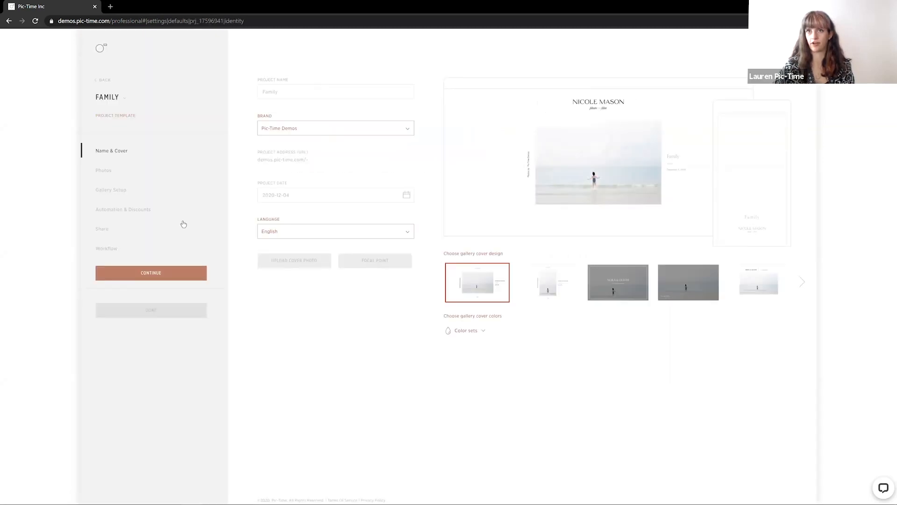
left_click(136, 209)
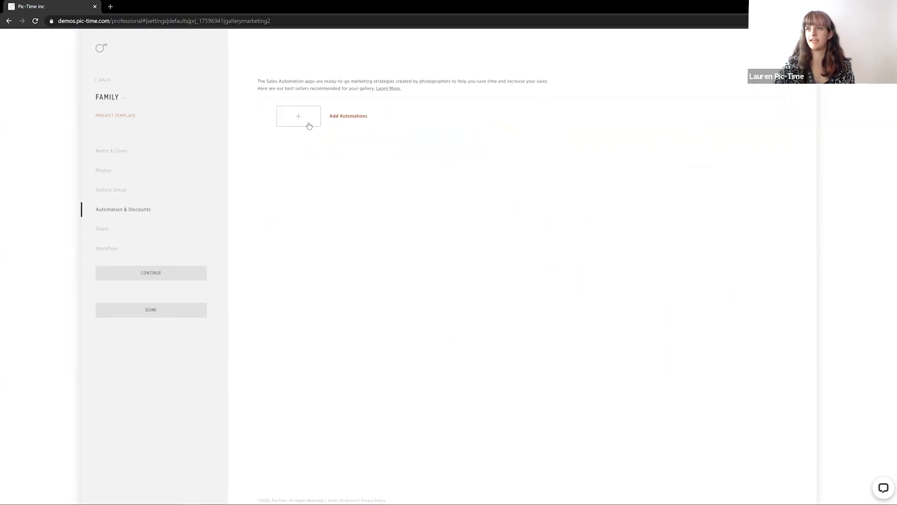
left_click(309, 125)
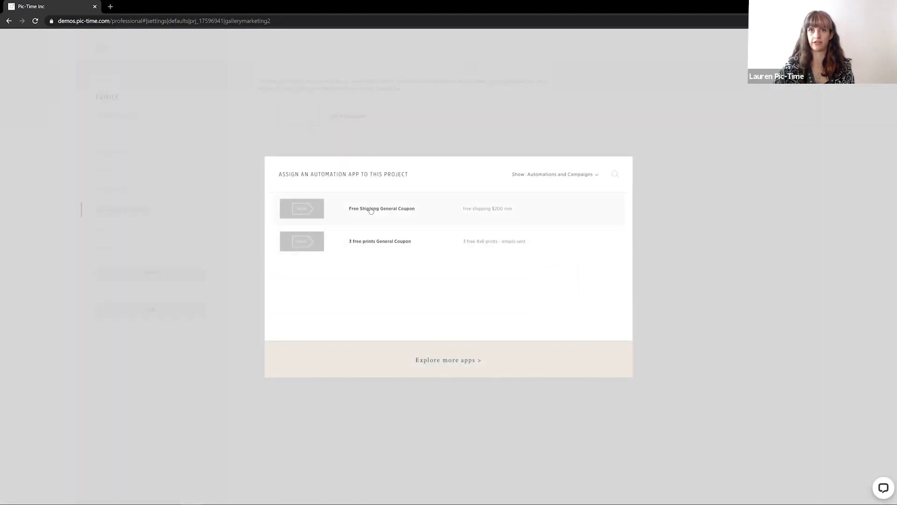
left_click(370, 209)
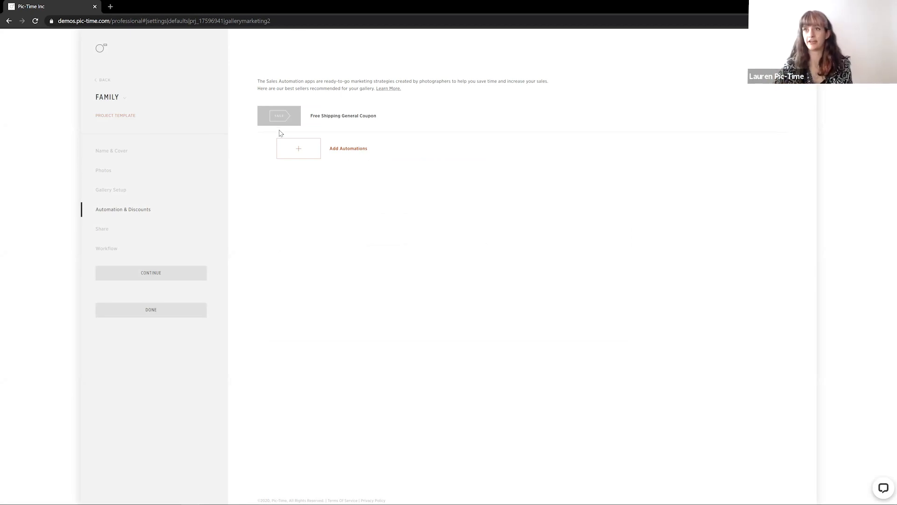
left_click(183, 314)
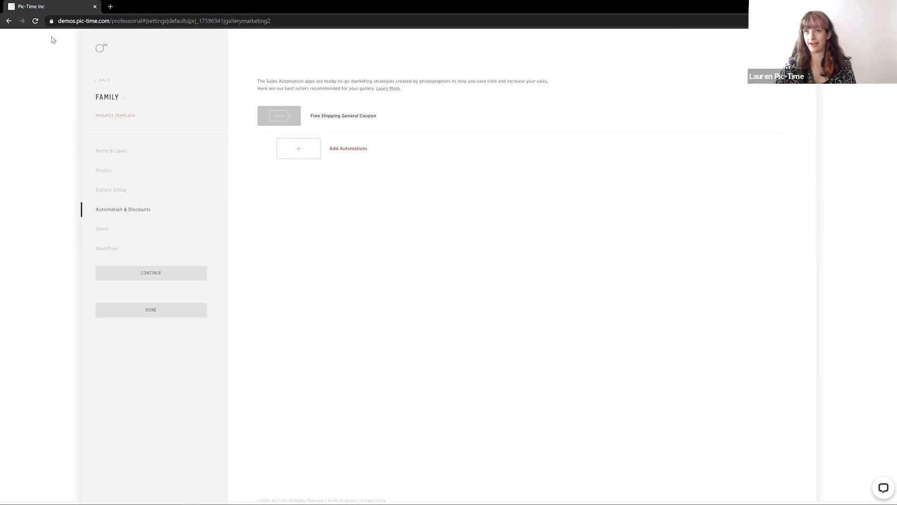
Open the Emma & Hav gallery's Automation & Discounts and start assigning the Free Shipping General Coupon
left_click(100, 48)
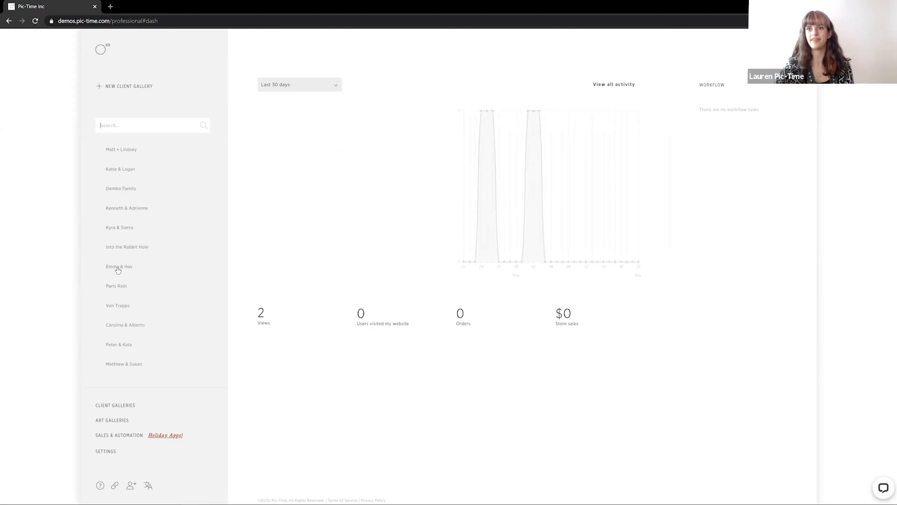
left_click(118, 267)
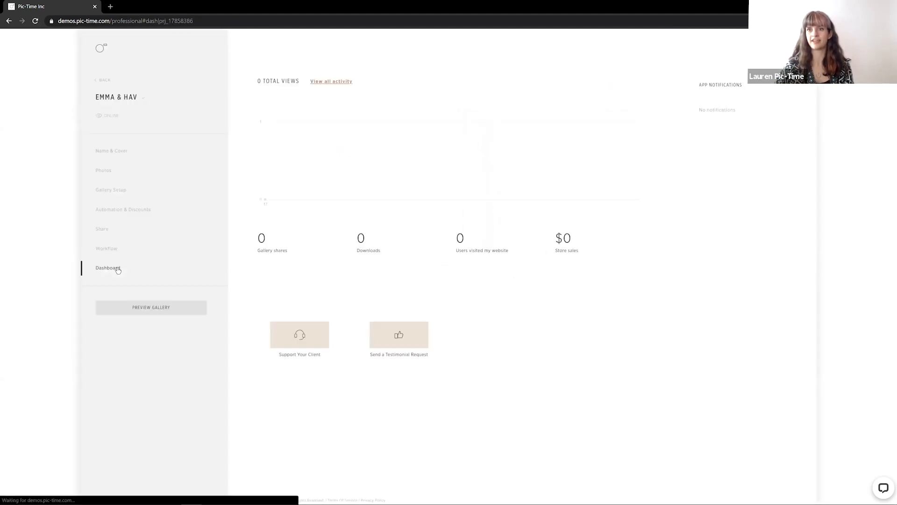
left_click(118, 216)
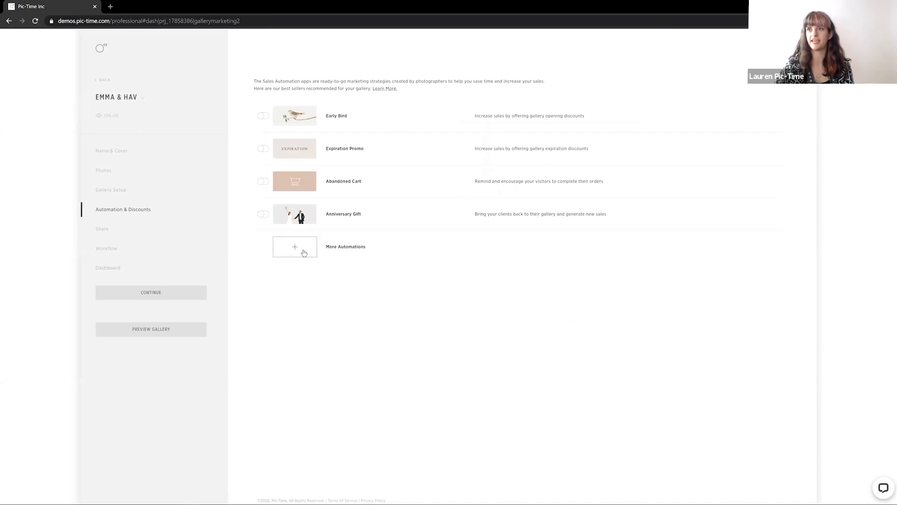
left_click(369, 241)
left_click(399, 215)
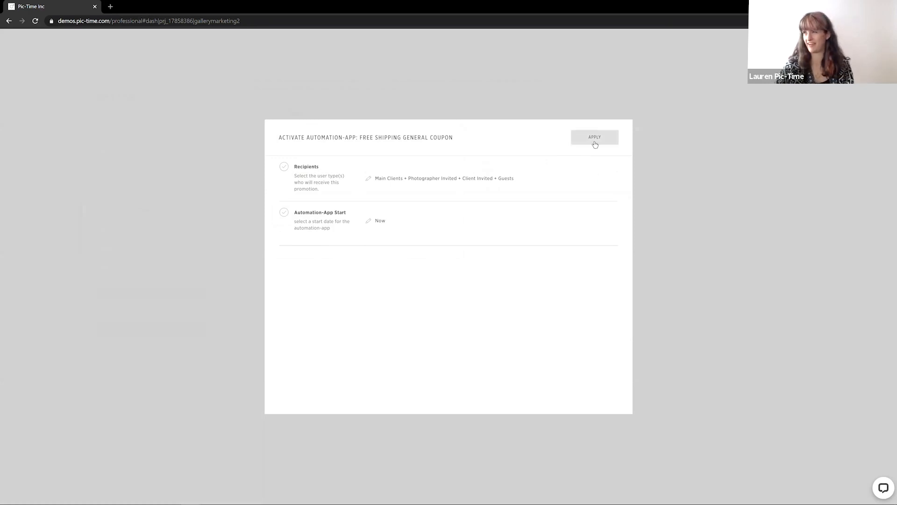
Set the coupon's recipients to the gallery's specific client user instead of audience criteria, and continue
left_click(371, 178)
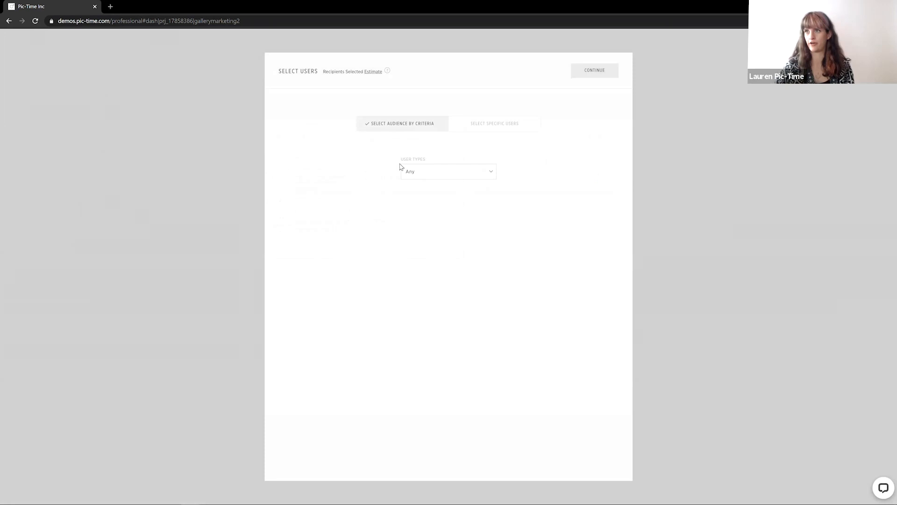
left_click(425, 176)
left_click(409, 214)
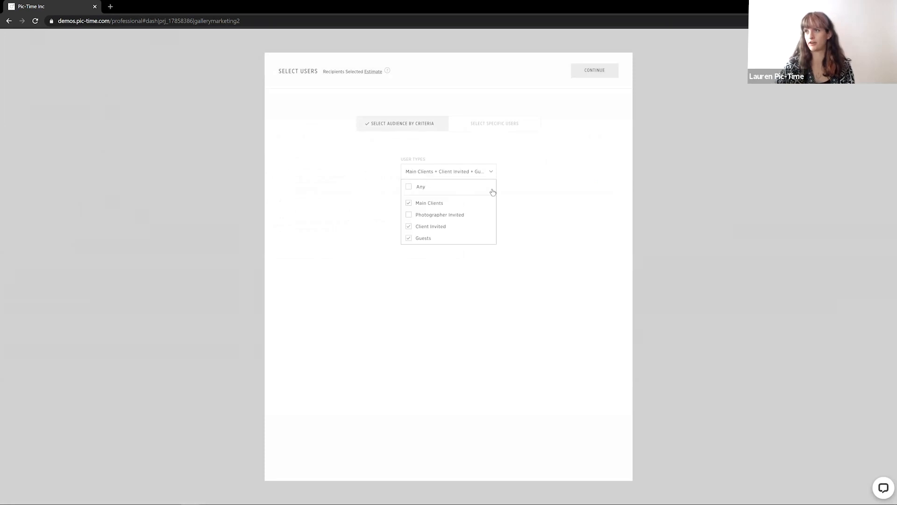
left_click(480, 124)
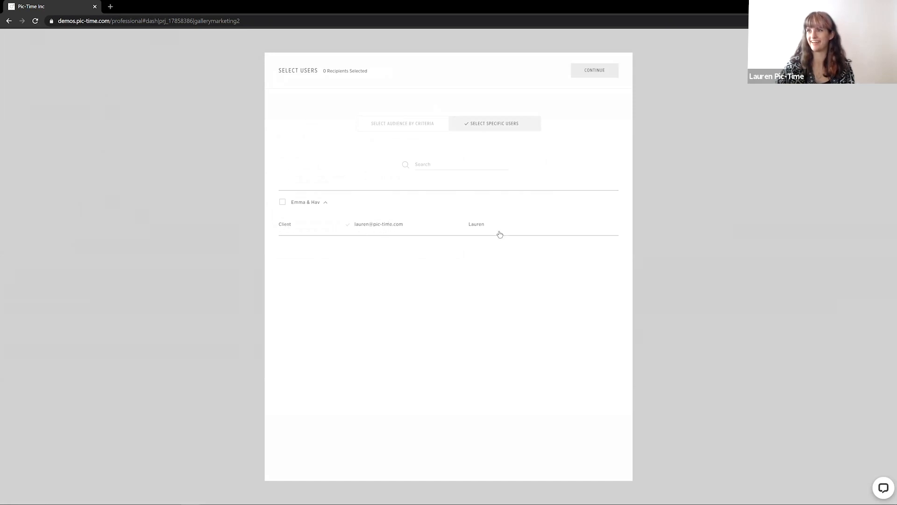
left_click(384, 226)
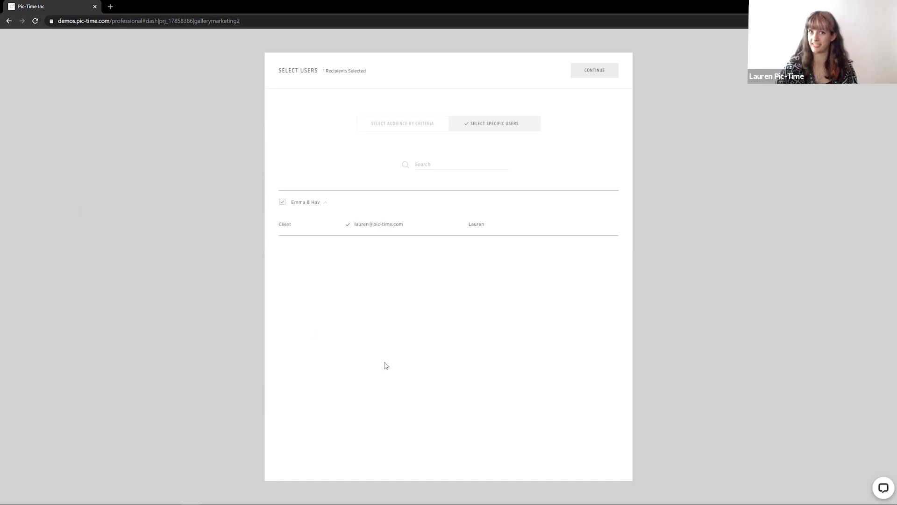
left_click(596, 70)
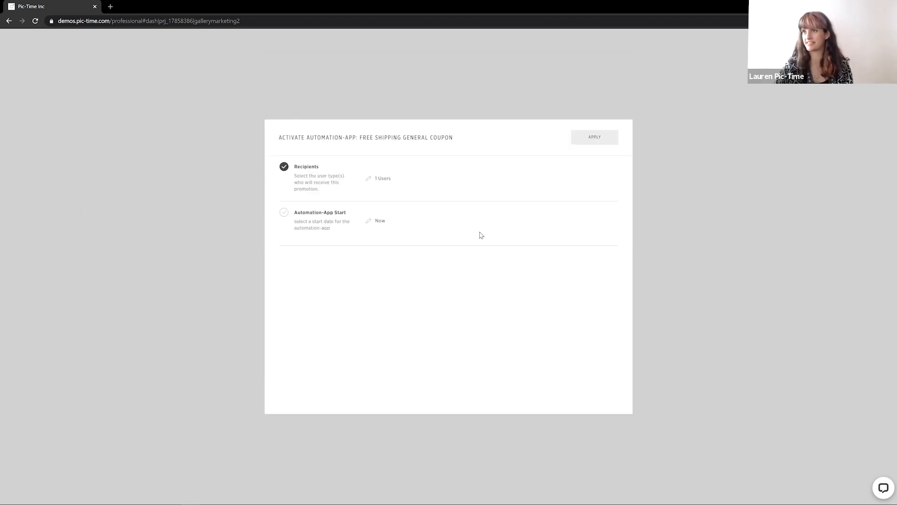
Apply the Free Shipping General Coupon activation for the gallery's one user starting now
left_click(595, 136)
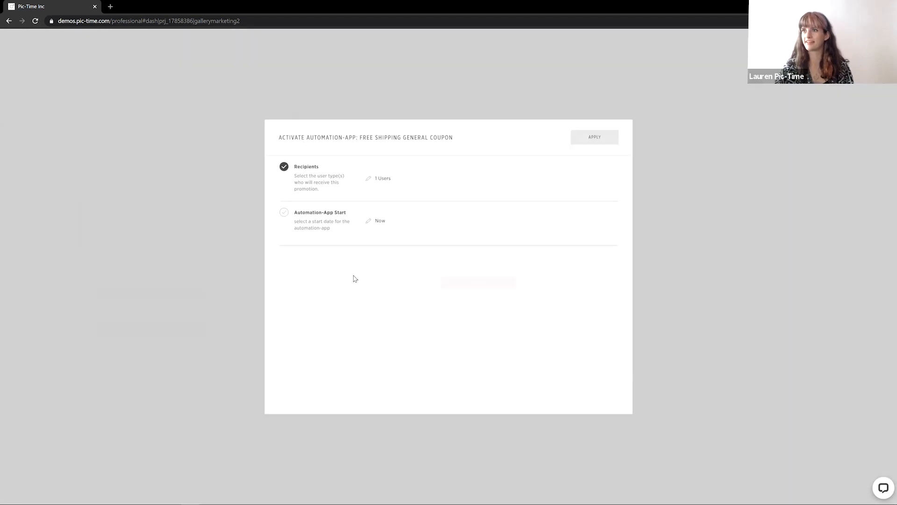
left_click(469, 284)
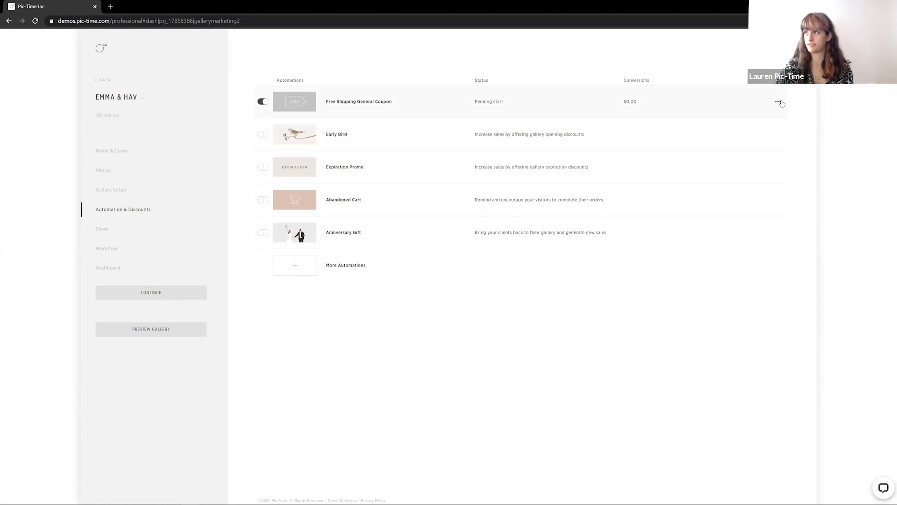
Preview the Free Shipping General Coupon's banners by opening and scrolling through the Emma & Hav client gallery
left_click(779, 103)
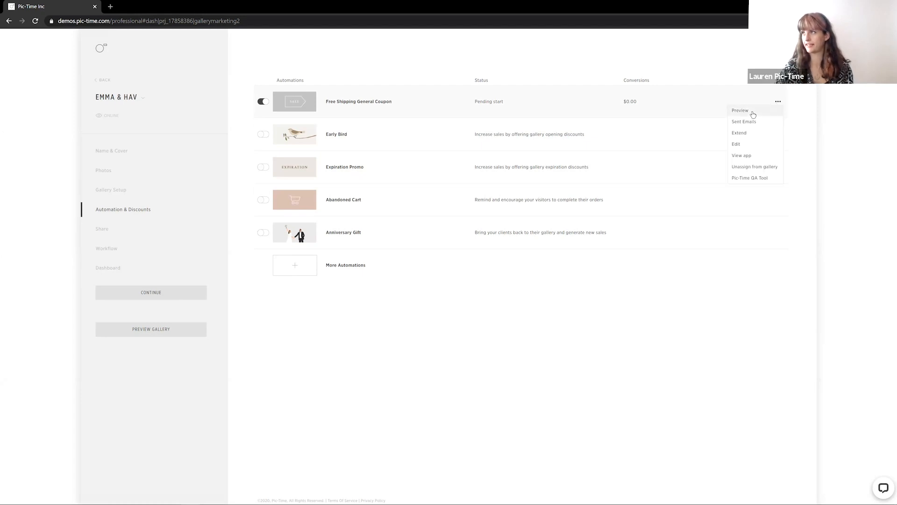
left_click(740, 116)
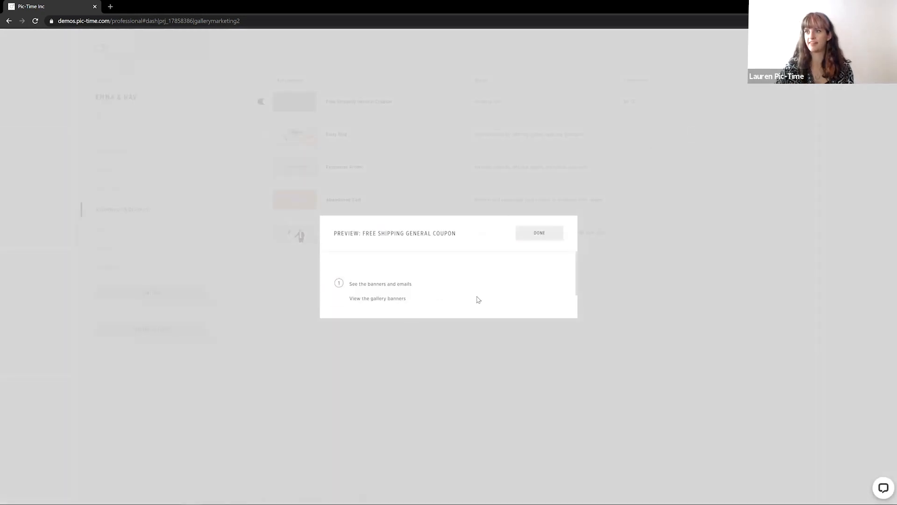
left_click(528, 291)
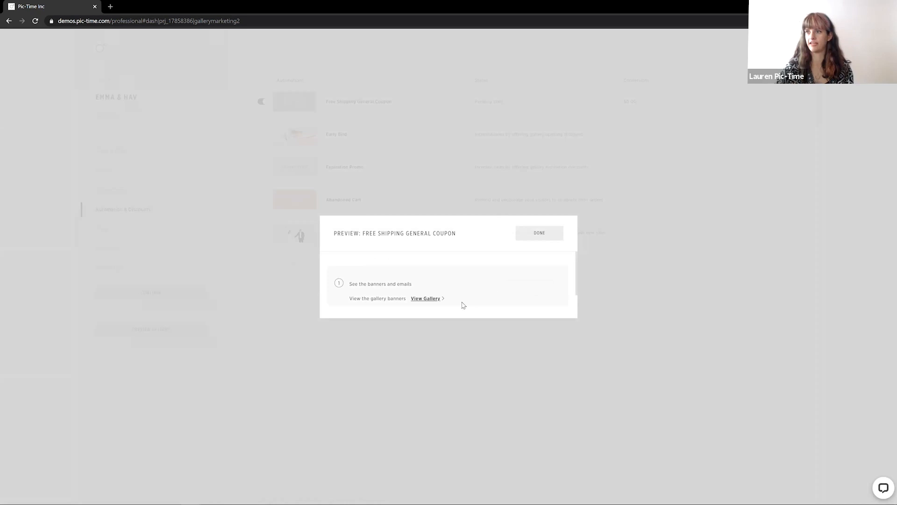
left_click(423, 302)
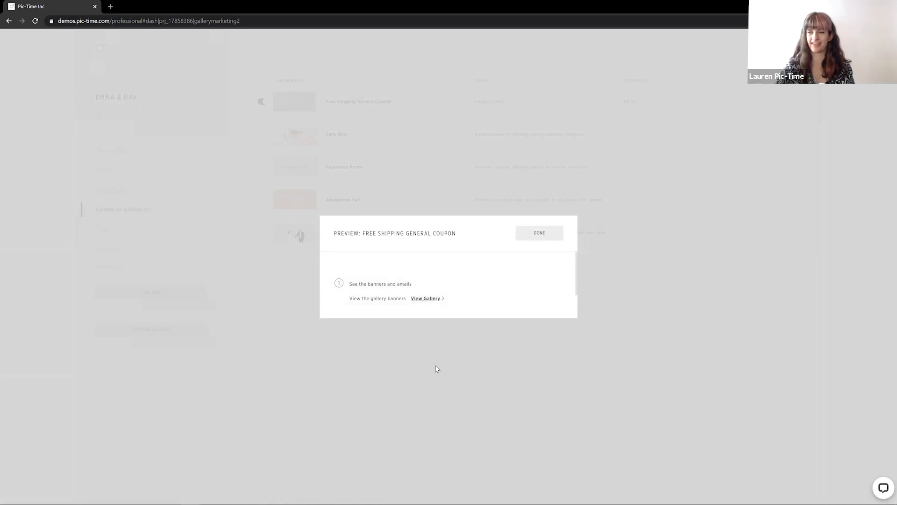
left_click(426, 301)
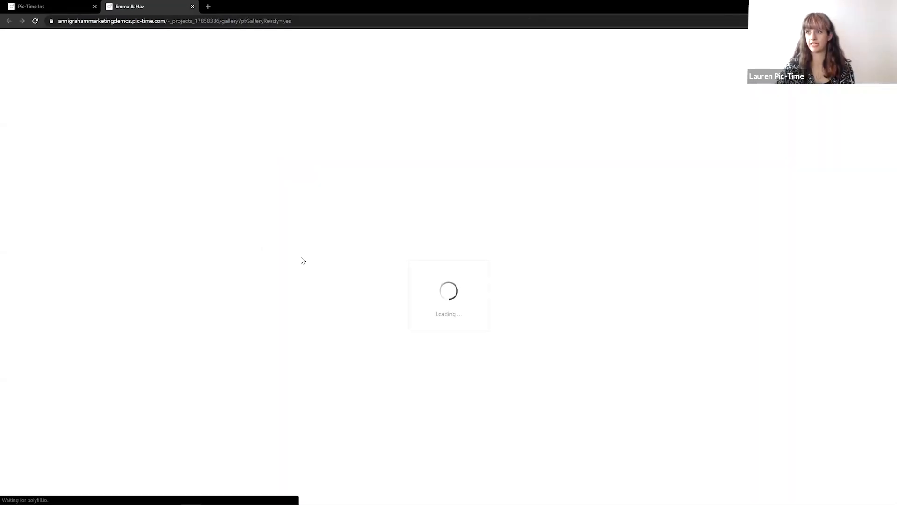
scroll(205, 298, "down", 3)
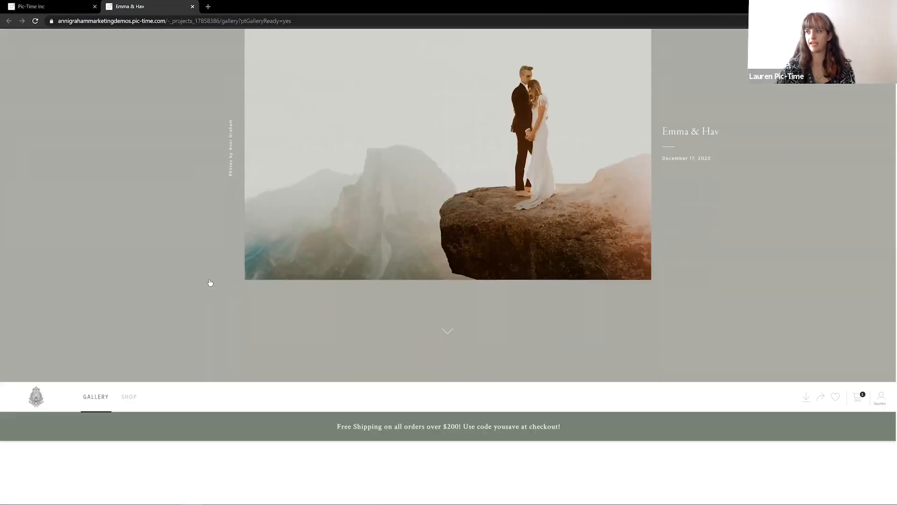
scroll(210, 282, "down", 3)
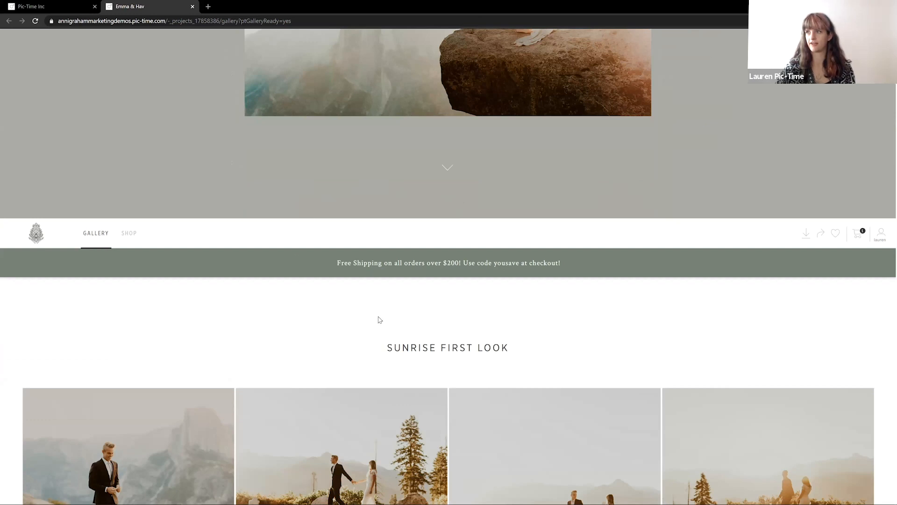
scroll(445, 310, "down", 2)
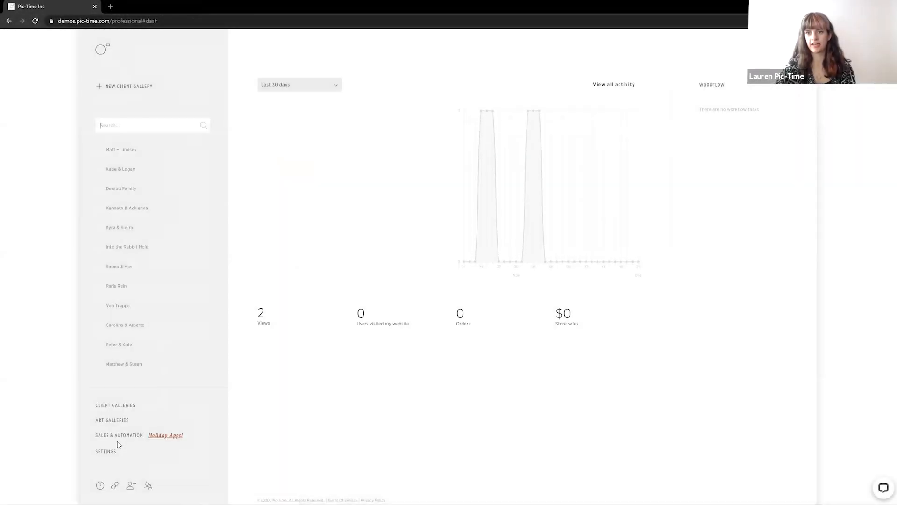
Install a new General Coupon app from Sales & Automation campaigns and name it "$50 print credit General Coupon"
left_click(112, 436)
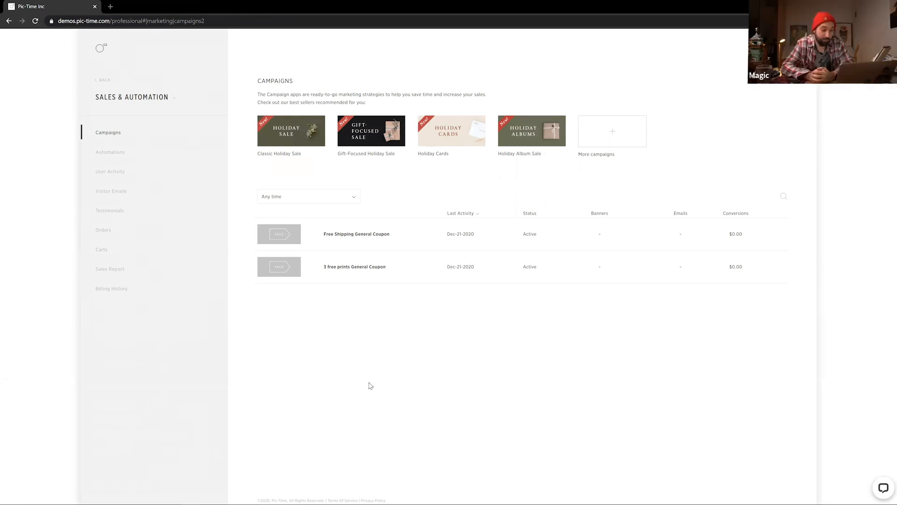
left_click(611, 134)
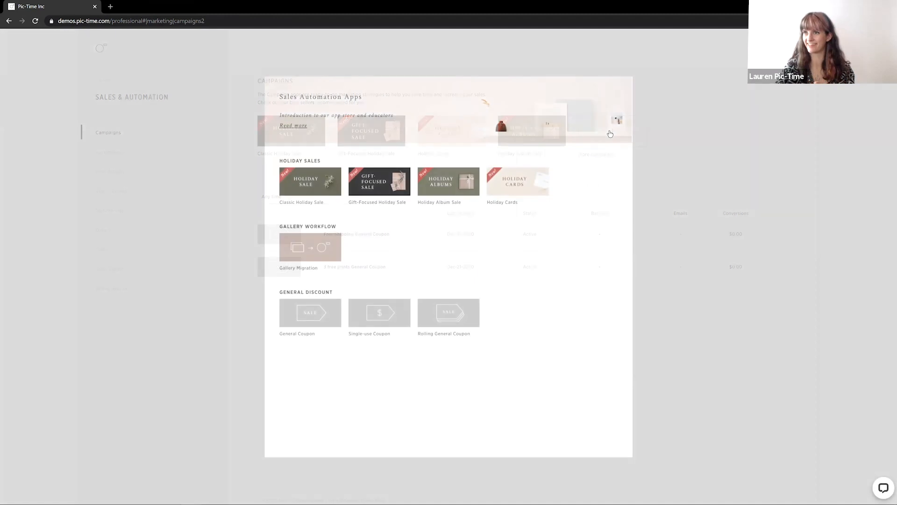
left_click(322, 325)
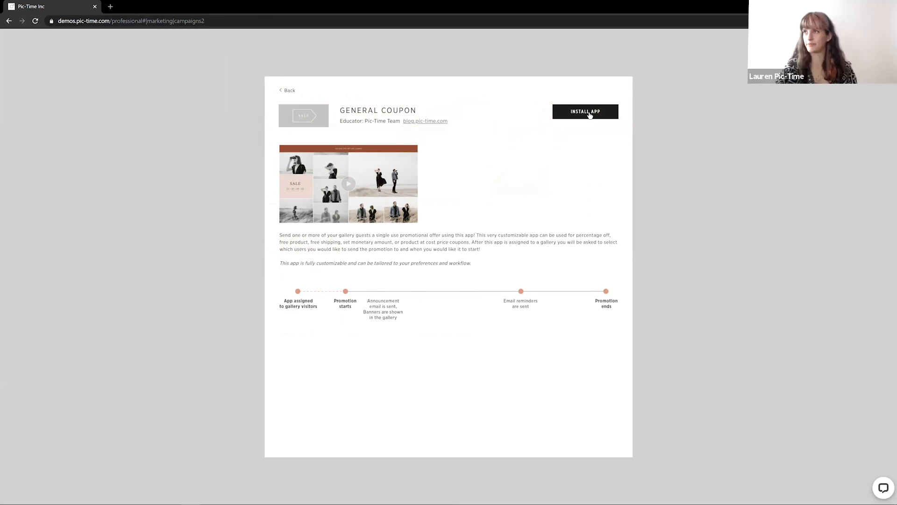
left_click(590, 114)
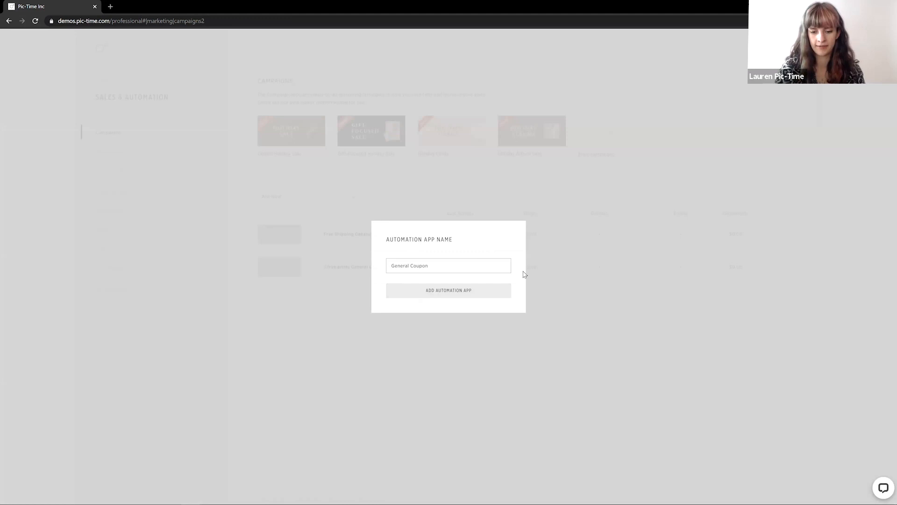
type("$50 print credit")
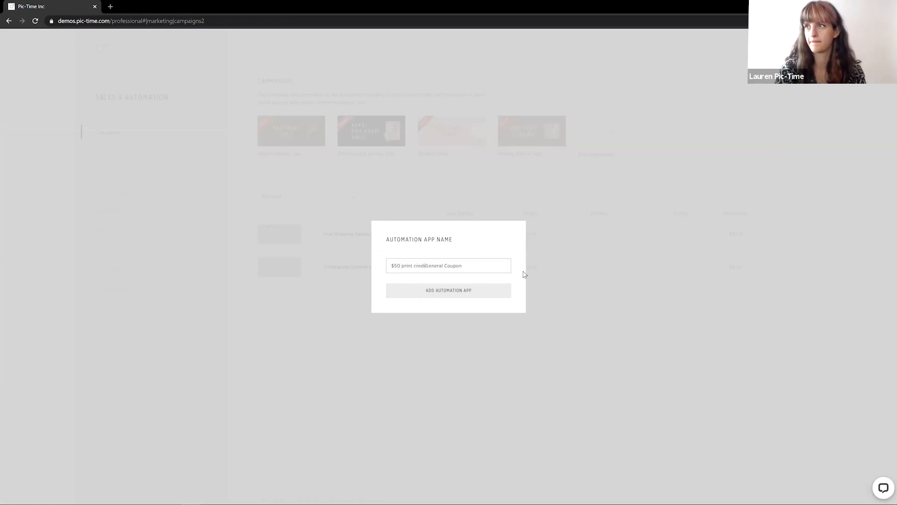
left_click(429, 295)
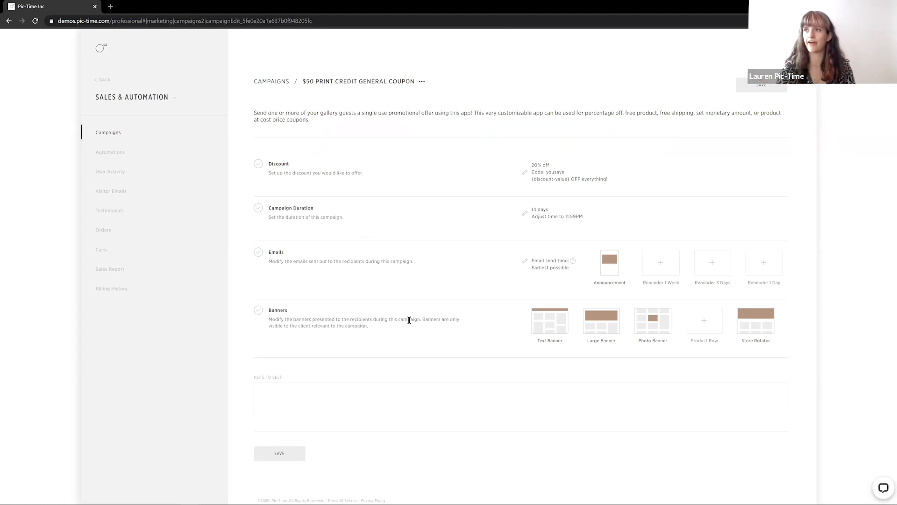
Set the coupon's discount type to $ OFF with a discount of 50
left_click(527, 171)
left_click(334, 229)
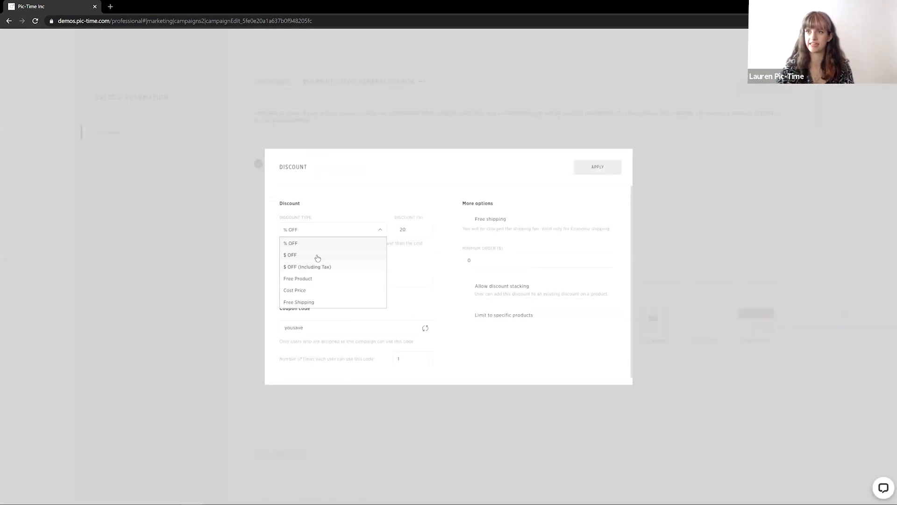
left_click(317, 256)
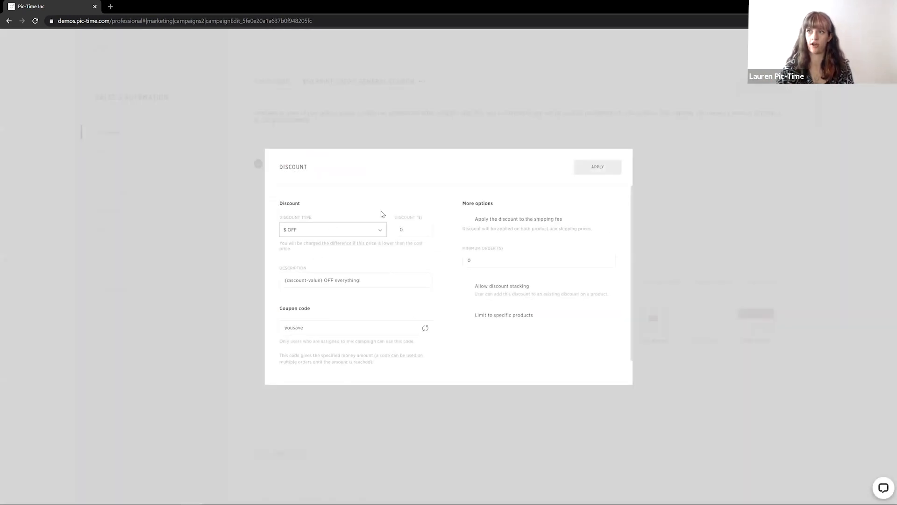
left_click(411, 228)
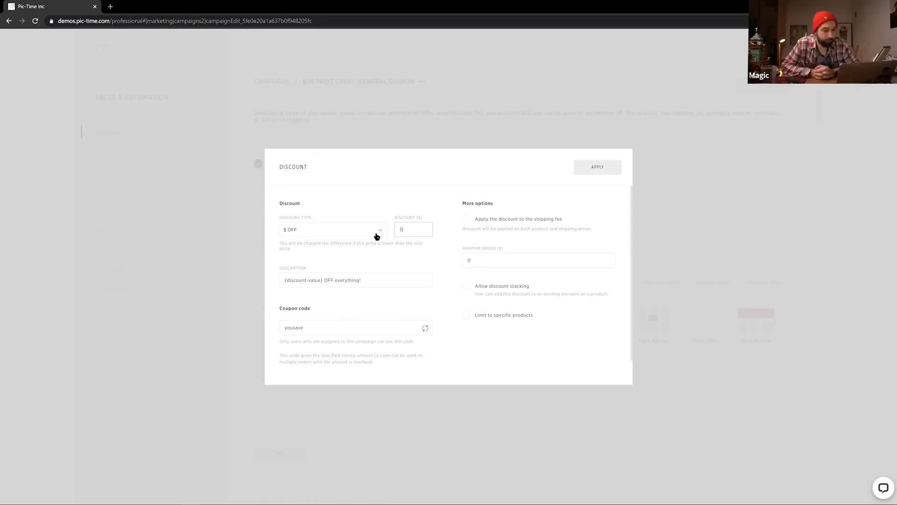
type("50")
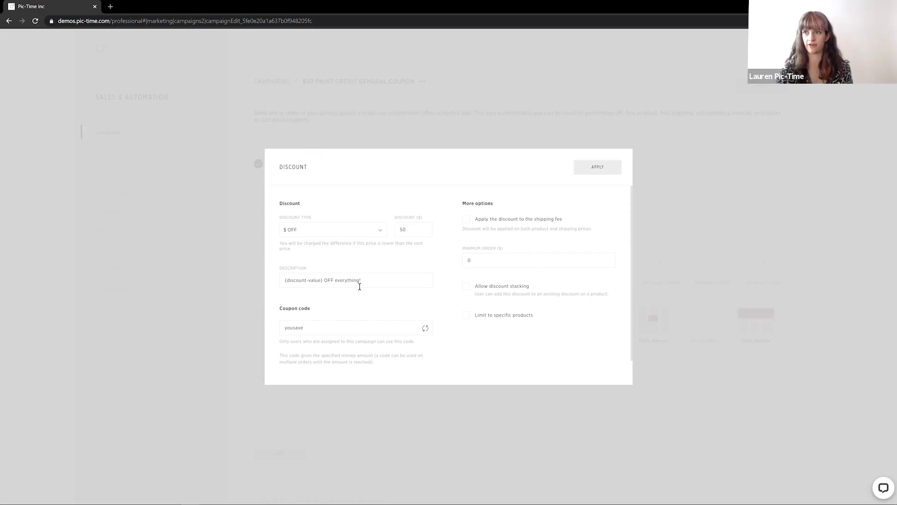
Change the coupon code to giftcard, apply the discount to the shipping fee, and apply the discount settings
left_click_drag(284, 279, 377, 284)
left_click(309, 272)
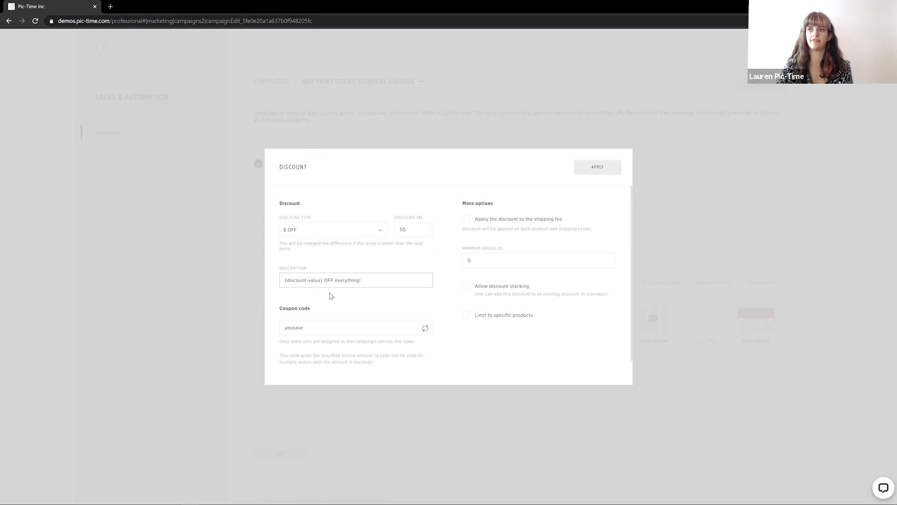
left_click_drag(321, 324, 256, 314)
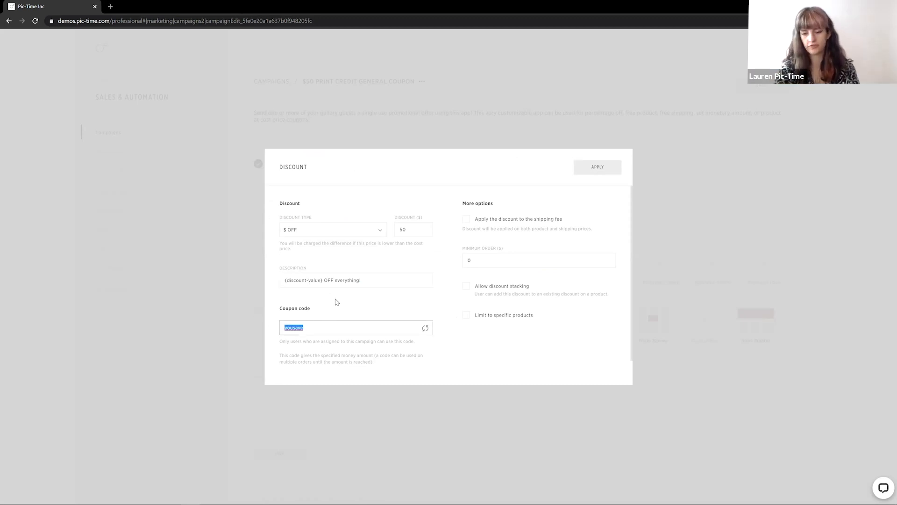
type("giftcard")
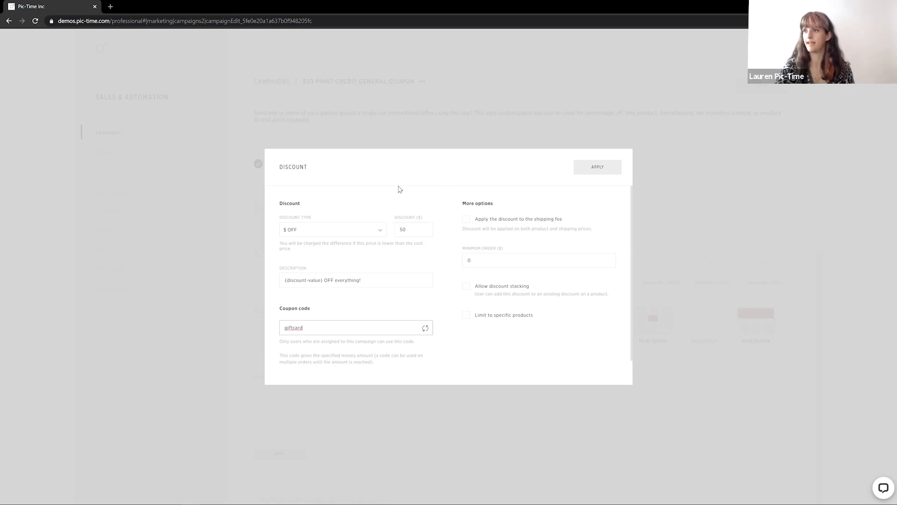
left_click(468, 220)
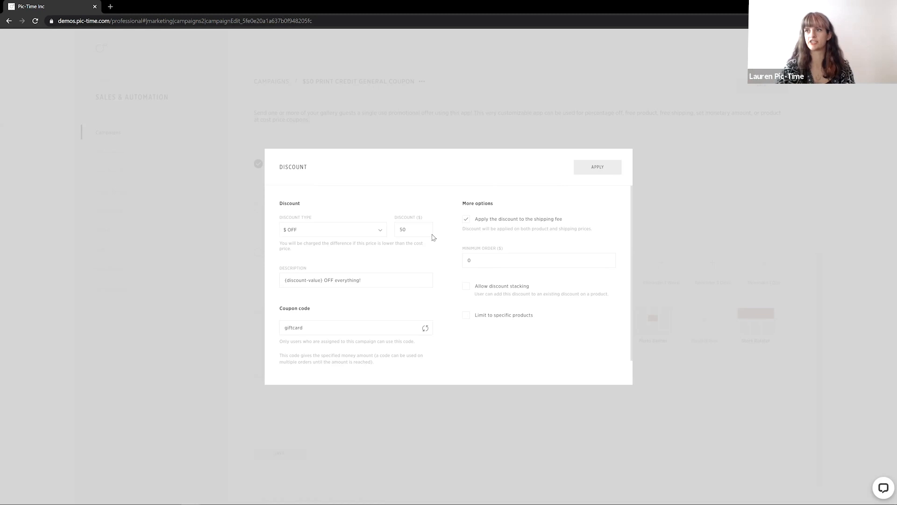
left_click_drag(413, 229, 394, 229)
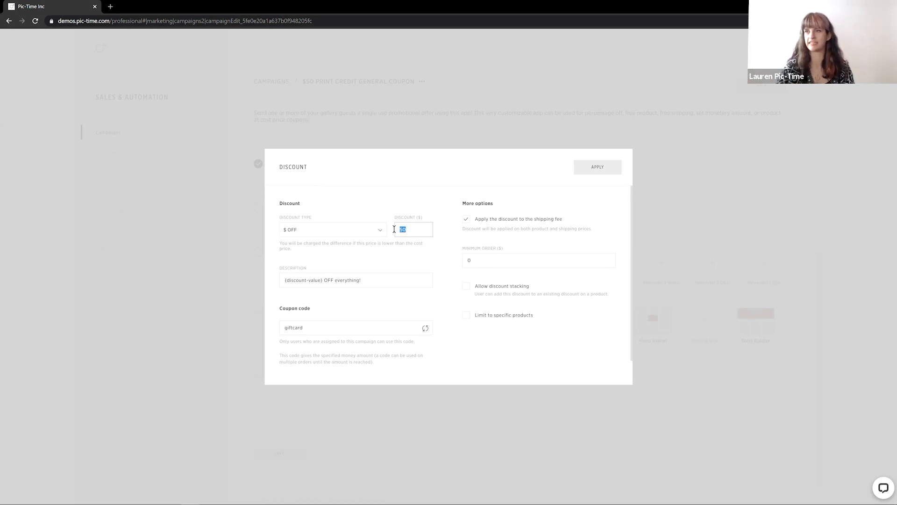
left_click(444, 210)
left_click(596, 172)
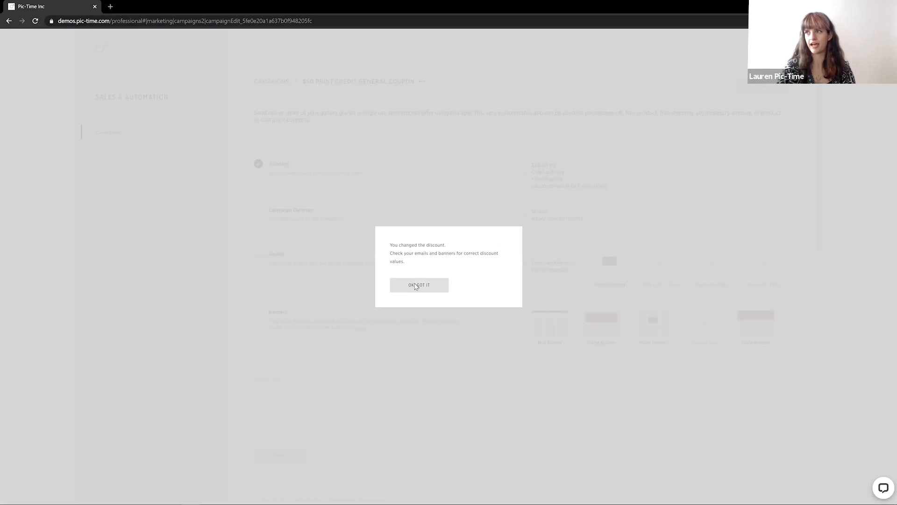
left_click(415, 286)
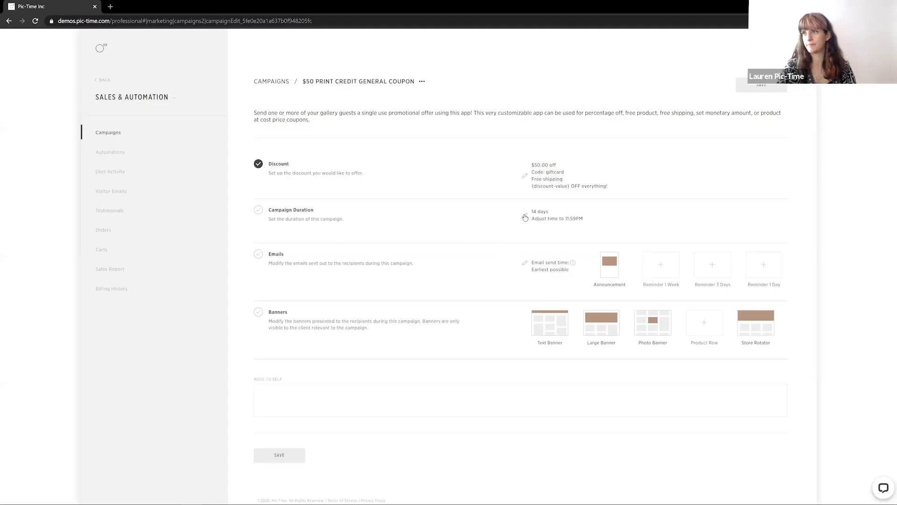
Set the campaign duration to 0 day plus 1 month and apply it
left_click(525, 218)
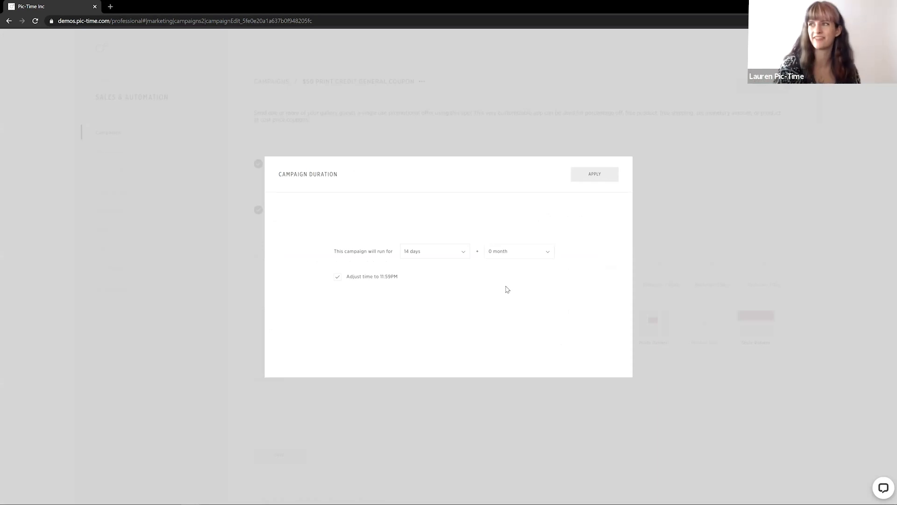
left_click(538, 253)
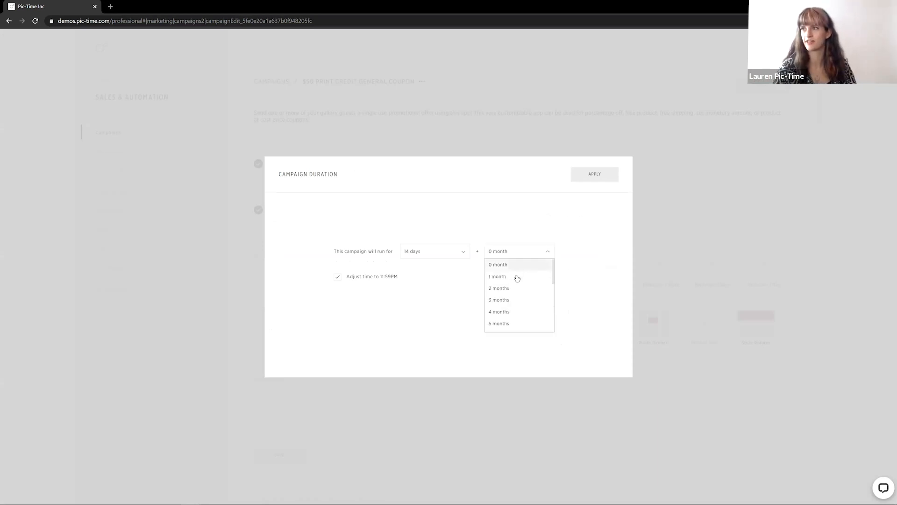
left_click(516, 276)
left_click(447, 260)
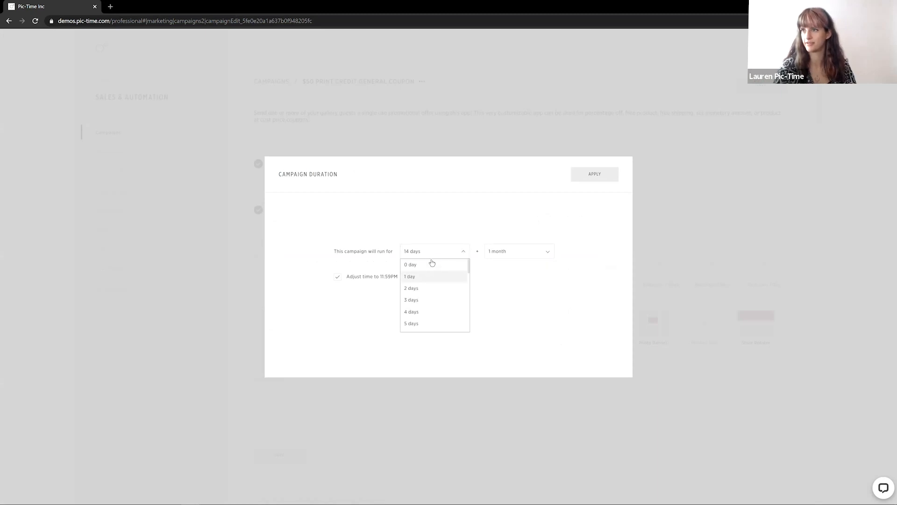
left_click(426, 266)
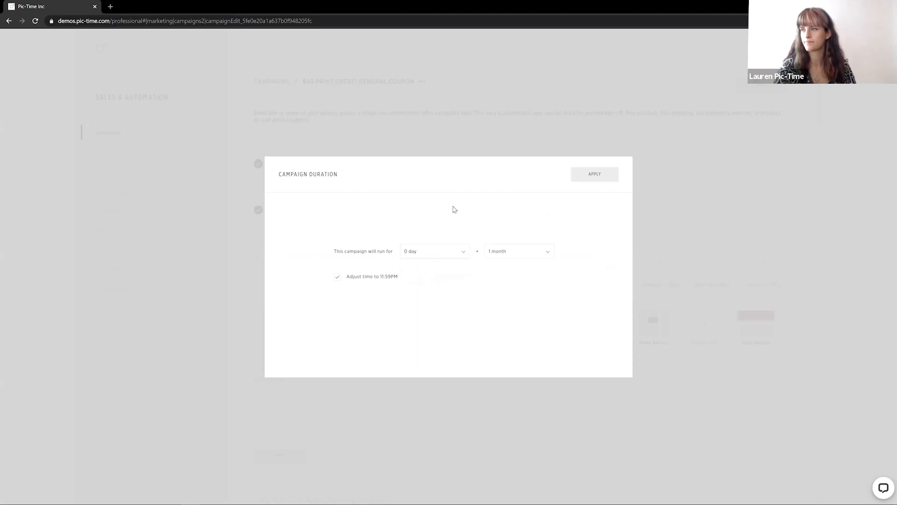
left_click(588, 179)
Open the Announcement email, review its content, and apply it to the campaign
left_click(619, 268)
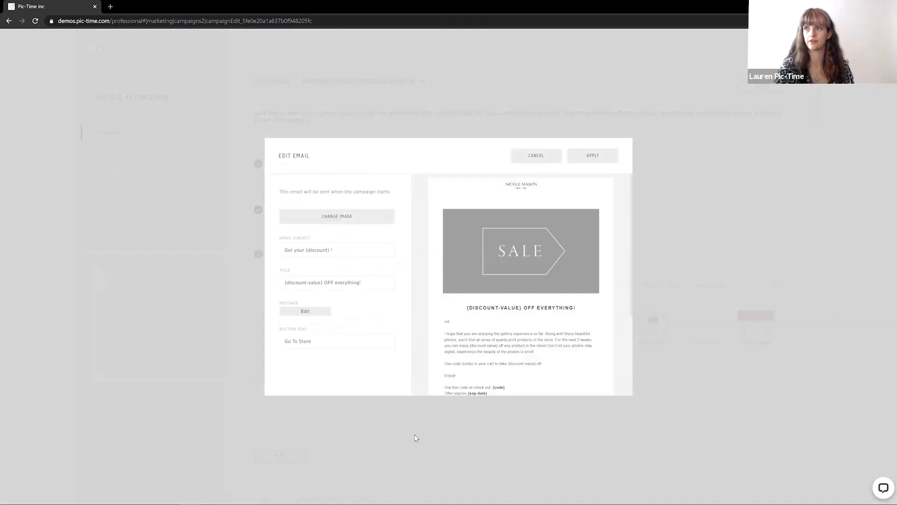
scroll(535, 303, "down", 1)
scroll(535, 303, "down", 5)
scroll(533, 303, "up", 5)
left_click(594, 159)
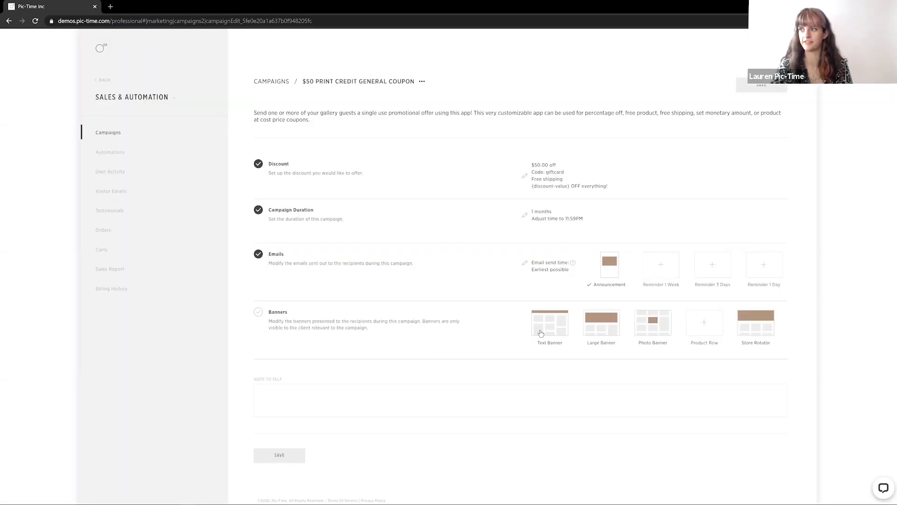
Select the Text Banner and enter "$50 print credit" as the note to self
left_click(560, 326)
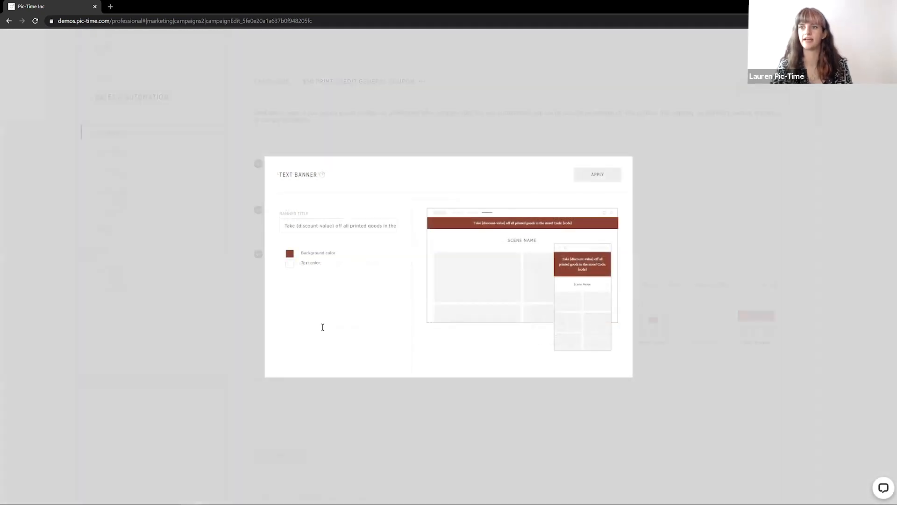
left_click(334, 391)
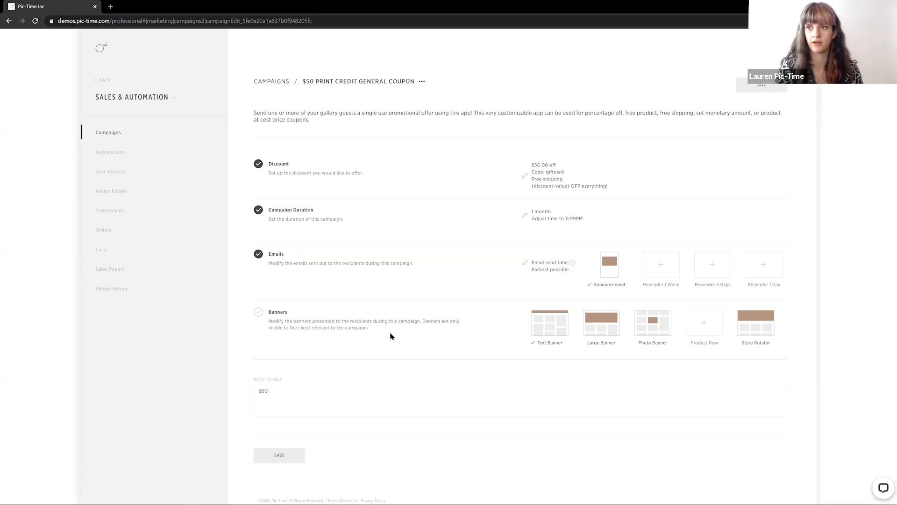
type("$50 print credit")
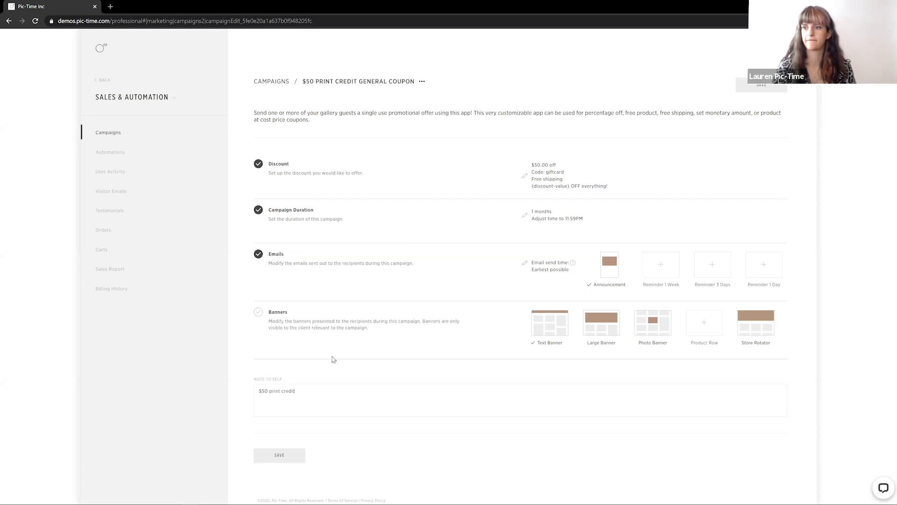
Save the $50 print credit campaign, continuing without review
left_click(294, 458)
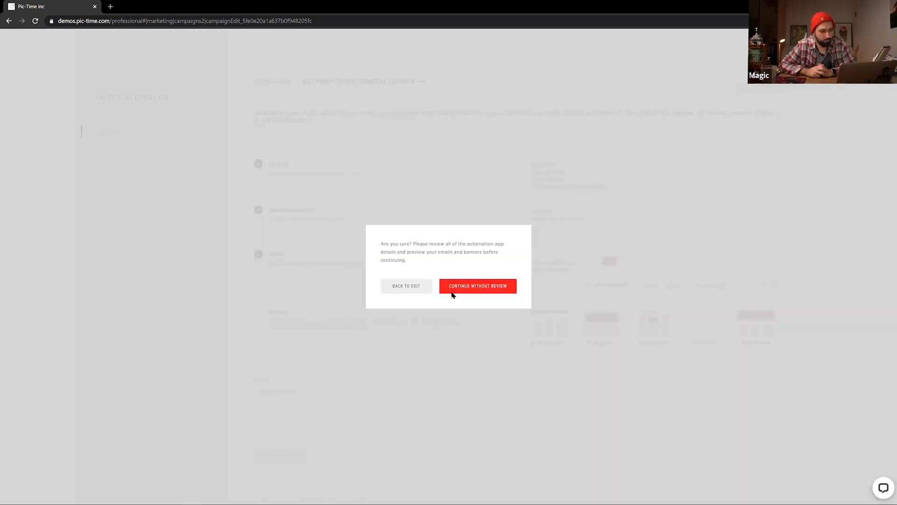
left_click(451, 291)
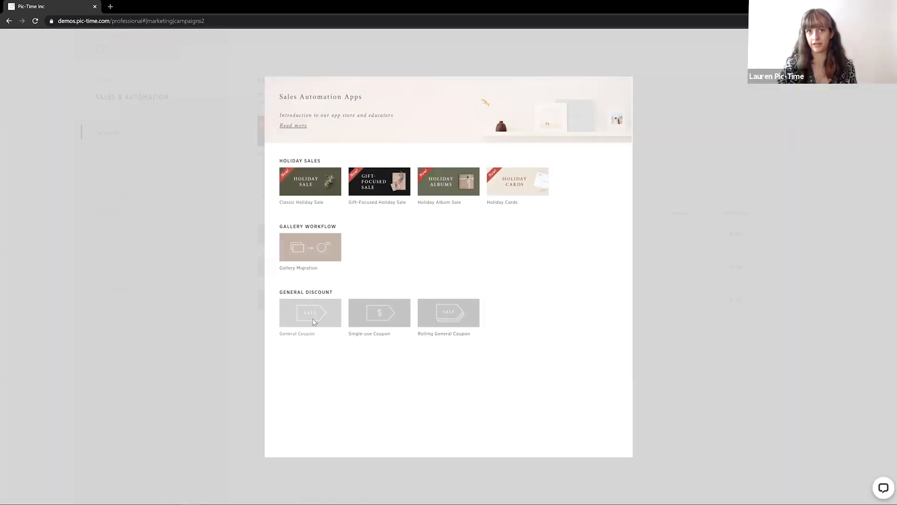
Install another General Coupon app named "$100 print credit General Coupon"
left_click(313, 322)
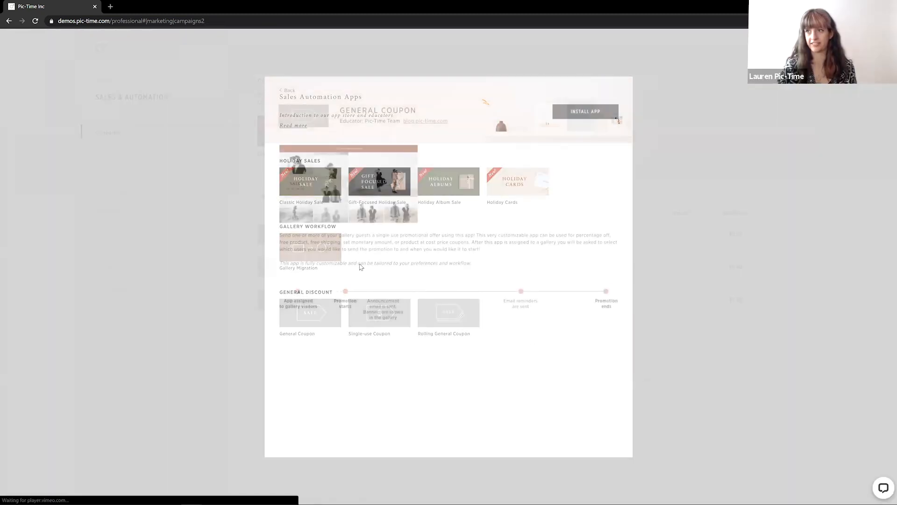
left_click(583, 114)
left_click(387, 266)
type("$100 print")
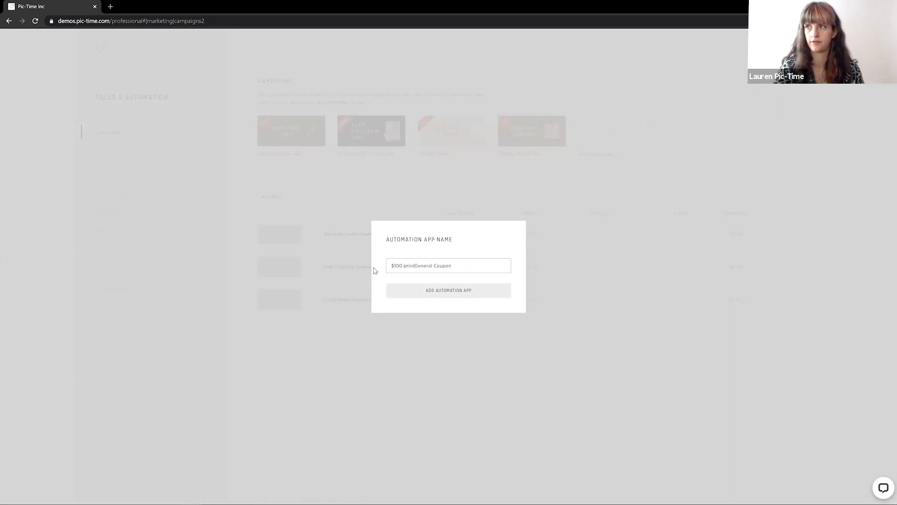
type(" cred")
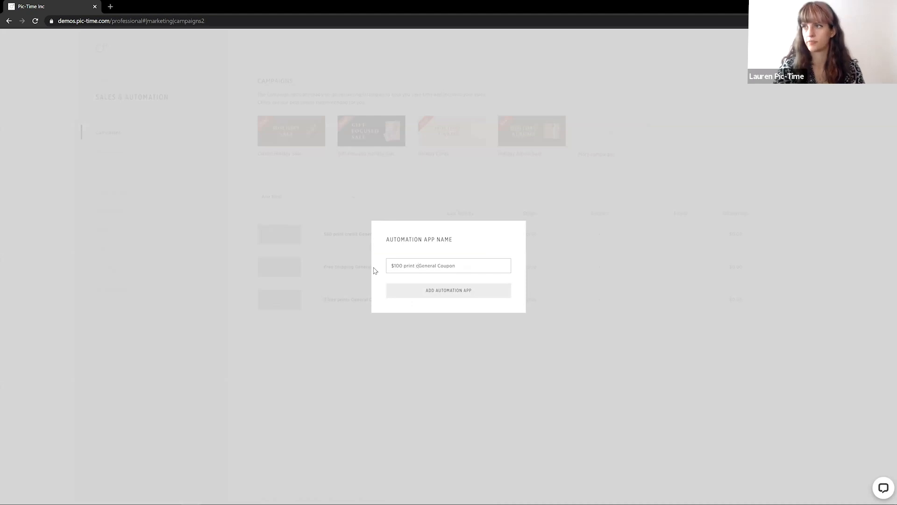
type("i")
key("BackSpace")
type("dit")
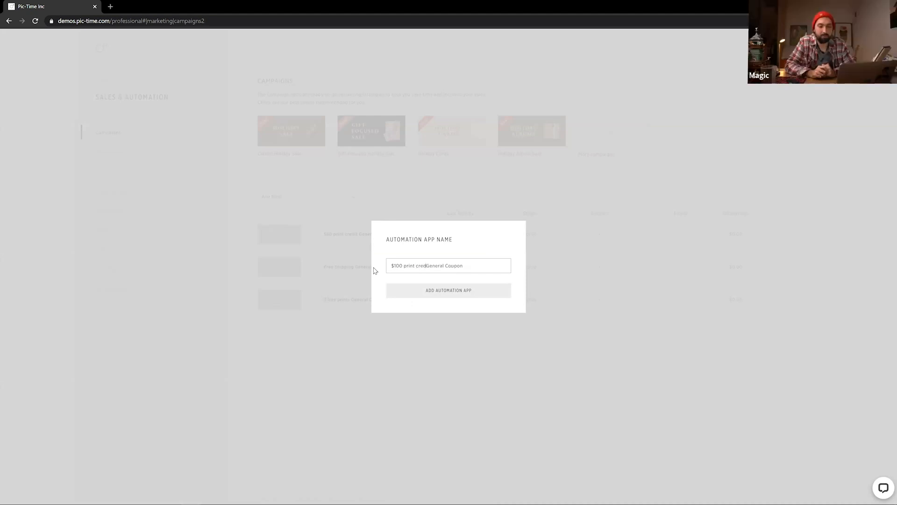
left_click(443, 291)
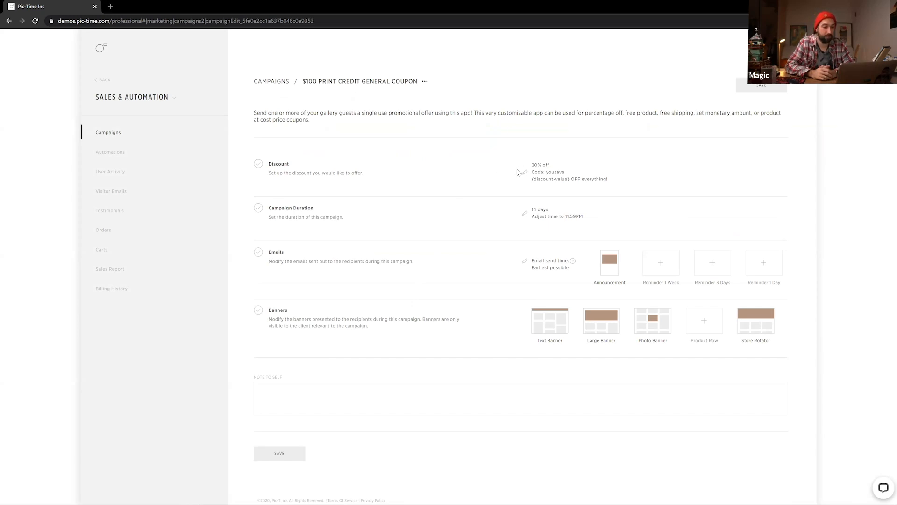
left_click(291, 454)
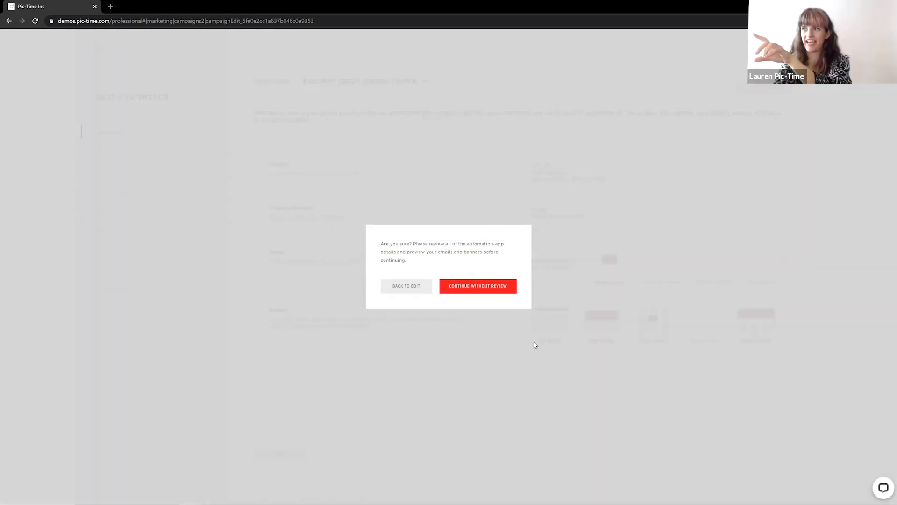
left_click(410, 293)
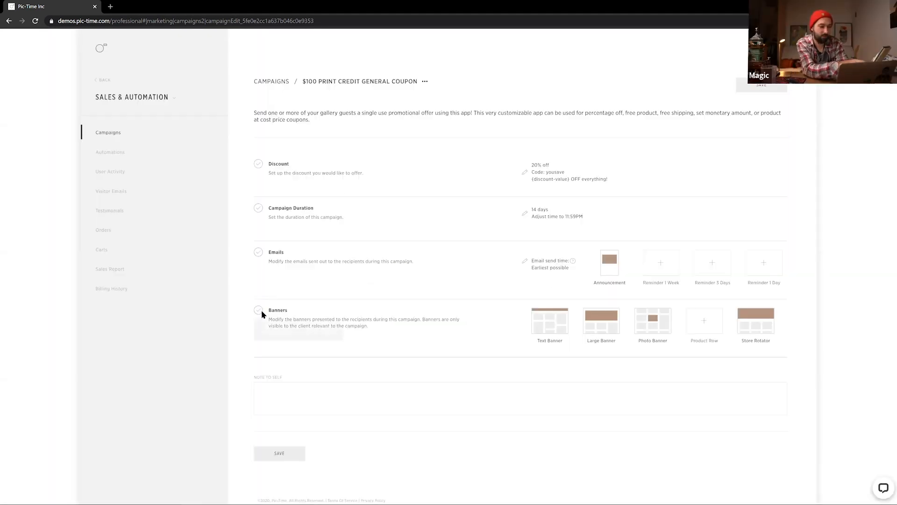
left_click(279, 453)
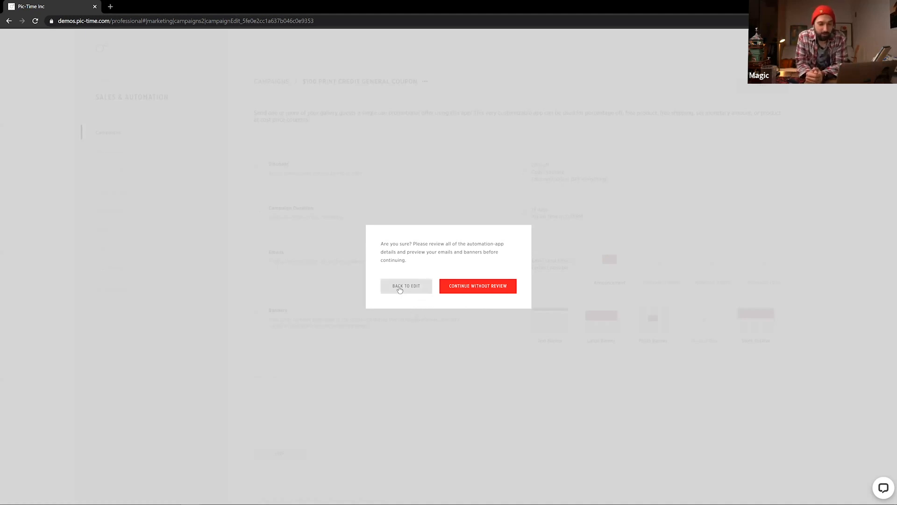
left_click(400, 288)
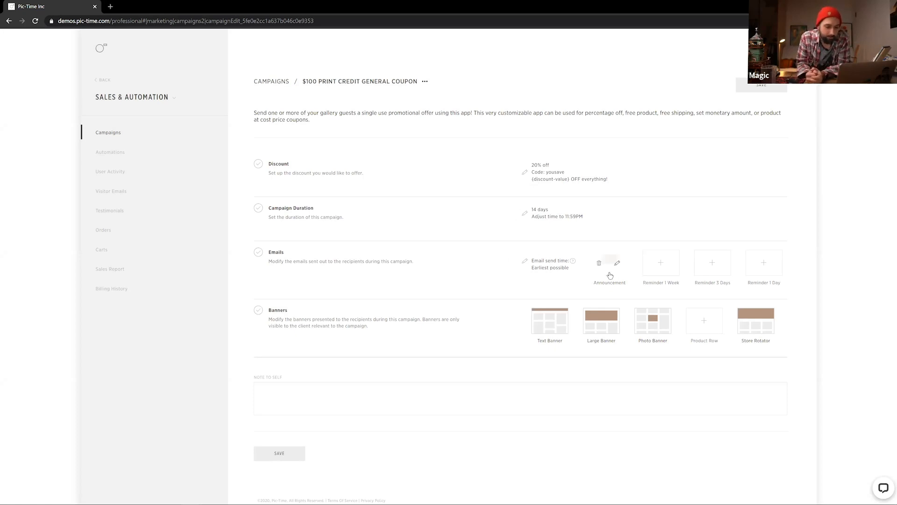
Apply the default Announcement email and discount settings to the $100 campaign
left_click(525, 263)
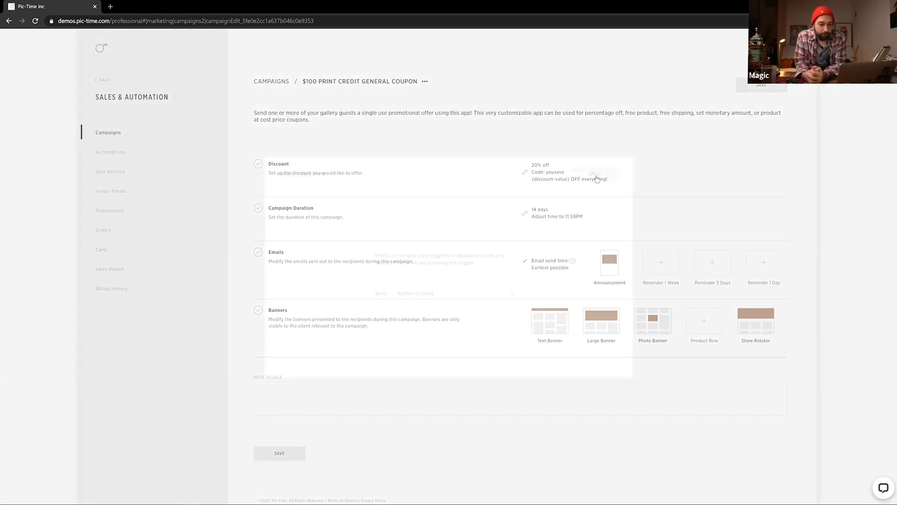
left_click(595, 176)
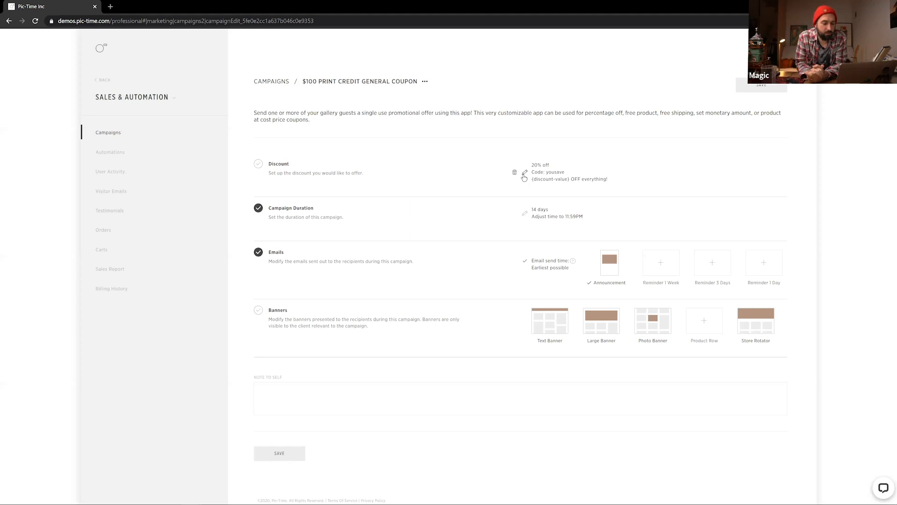
left_click(526, 174)
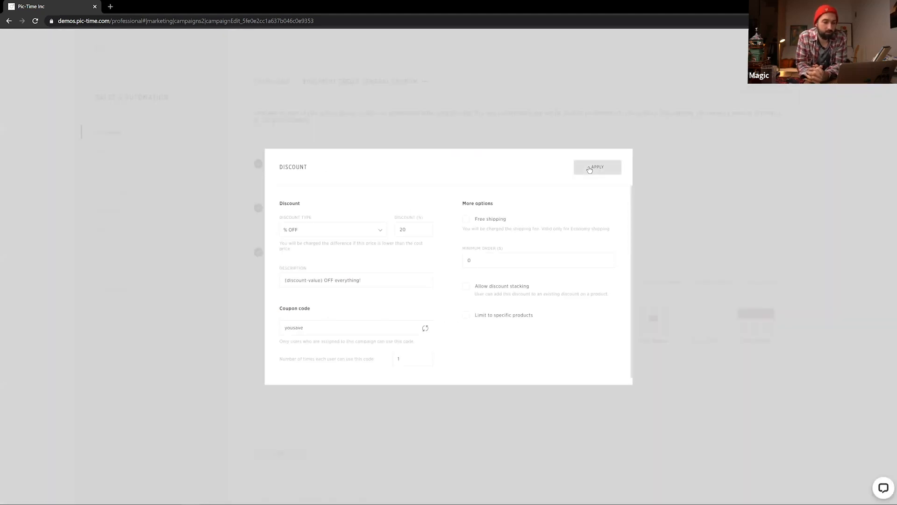
left_click(589, 168)
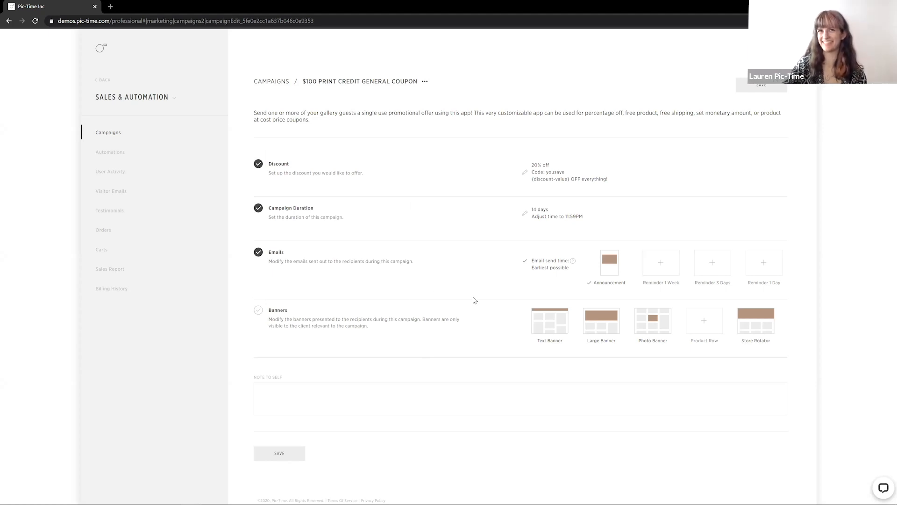
Add the Text Banner and Large Banner, and delete the Store Rotator banner
left_click(559, 321)
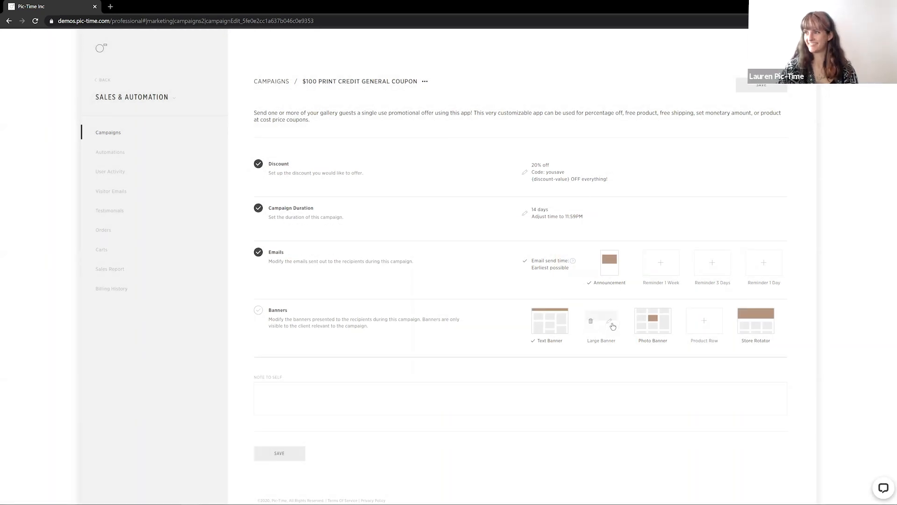
left_click(611, 324)
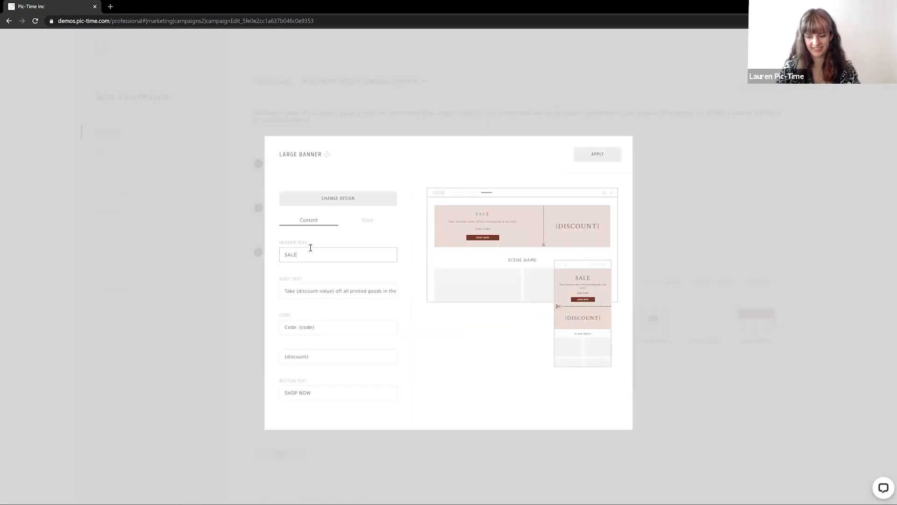
left_click(522, 178)
left_click(597, 155)
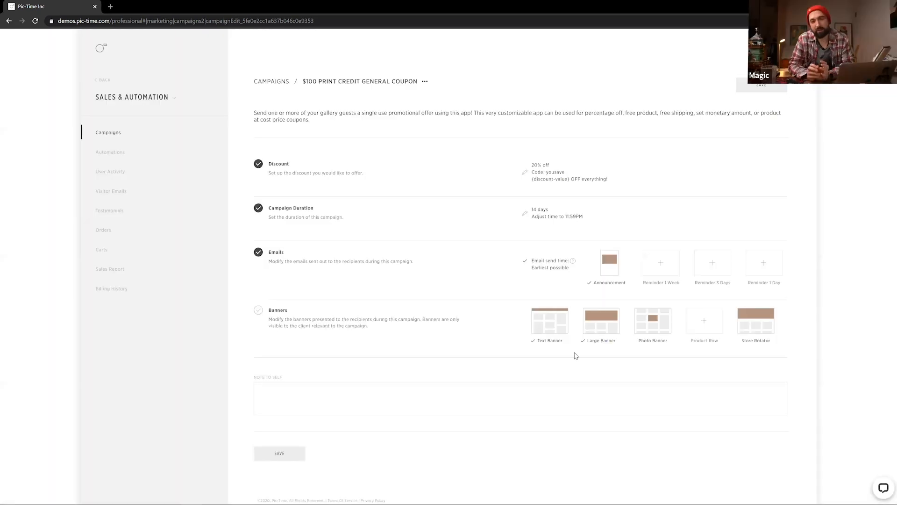
left_click(745, 322)
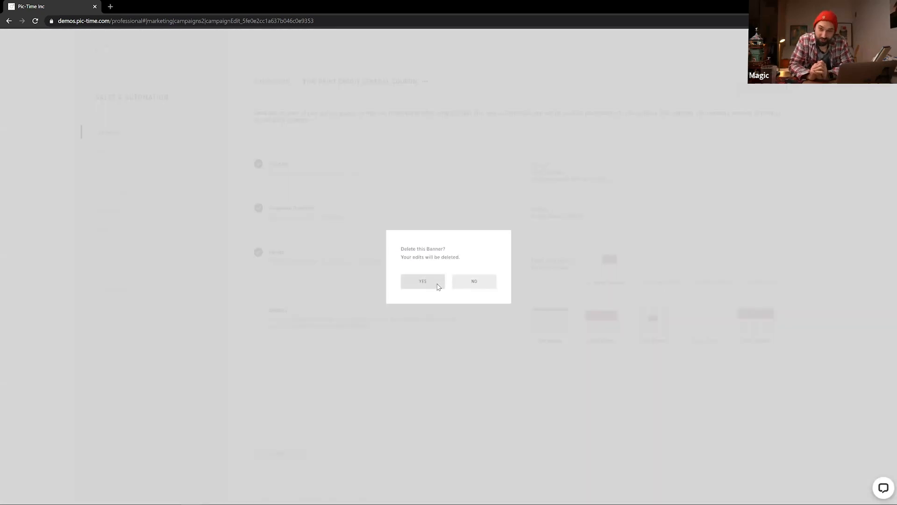
left_click(439, 287)
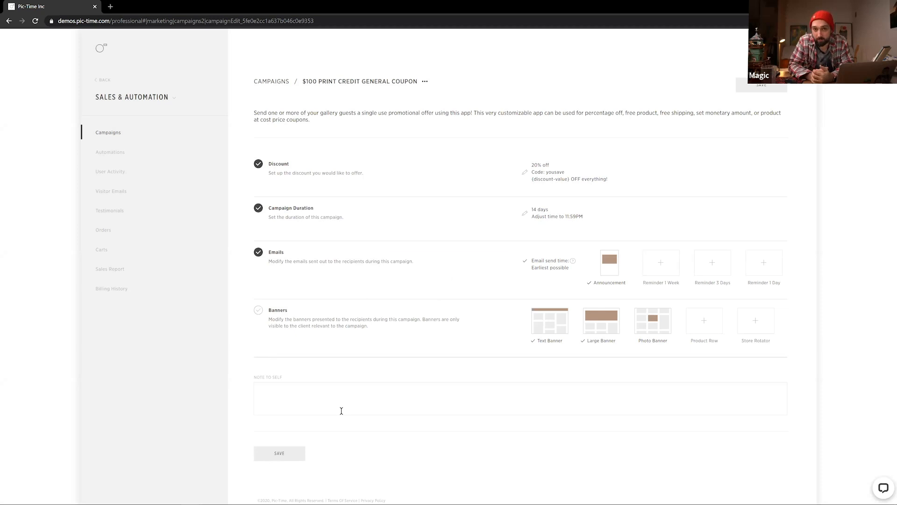
Save the $100 campaign without review and postpone assigning it to galleries
left_click(749, 90)
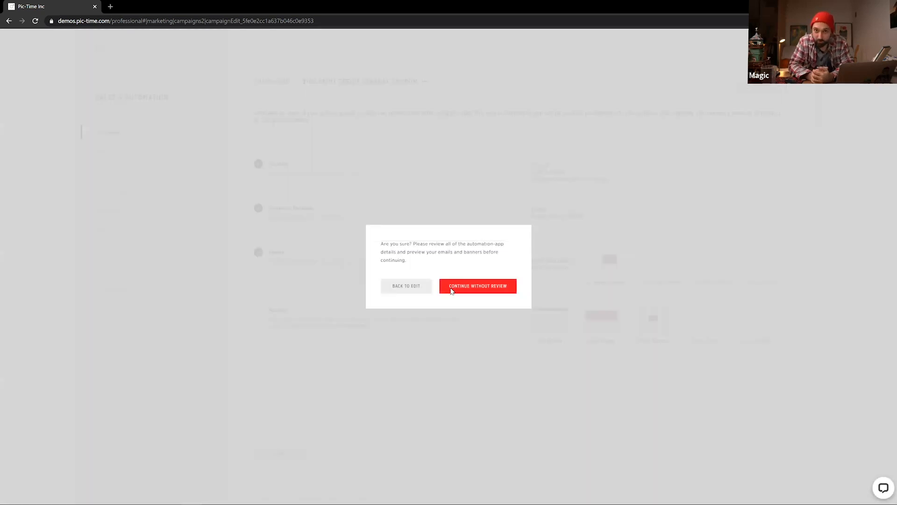
left_click(452, 289)
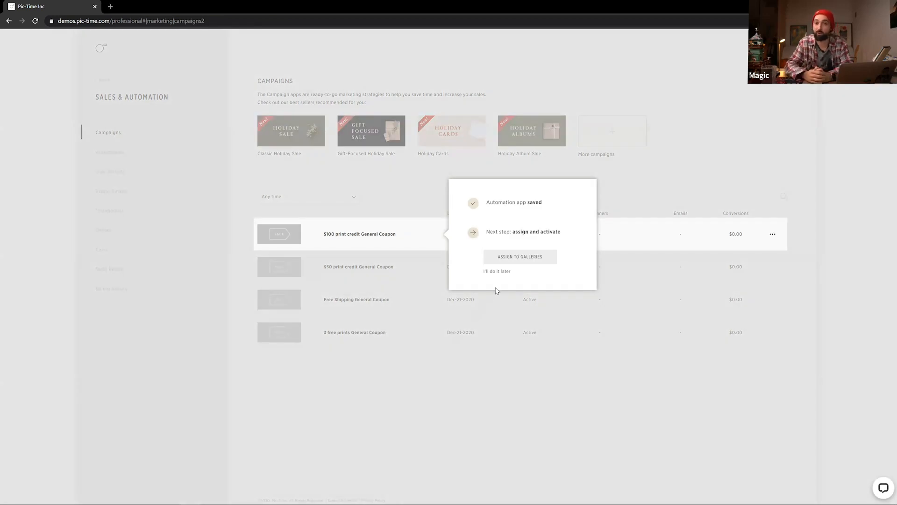
left_click(501, 272)
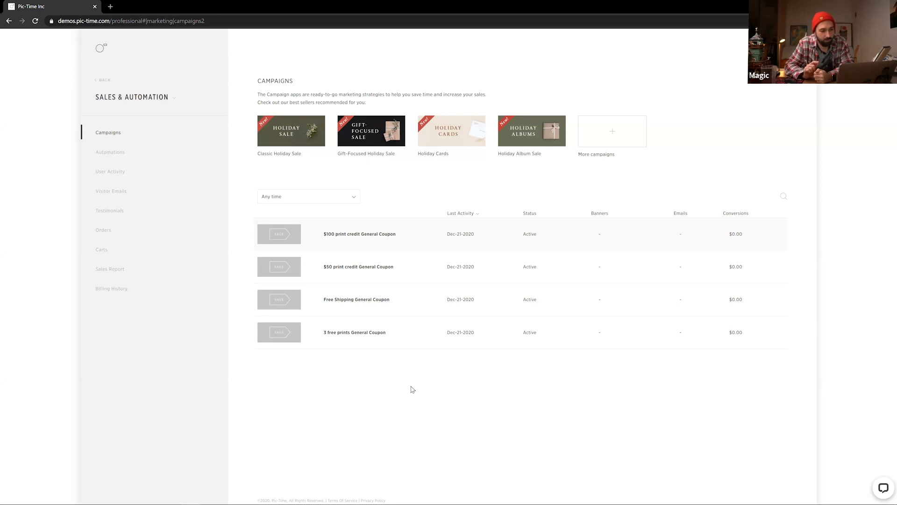
Open the $100 campaign's discount settings and review the discount type options
left_click(415, 239)
left_click(672, 87)
left_click(431, 307)
left_click(525, 174)
left_click(376, 230)
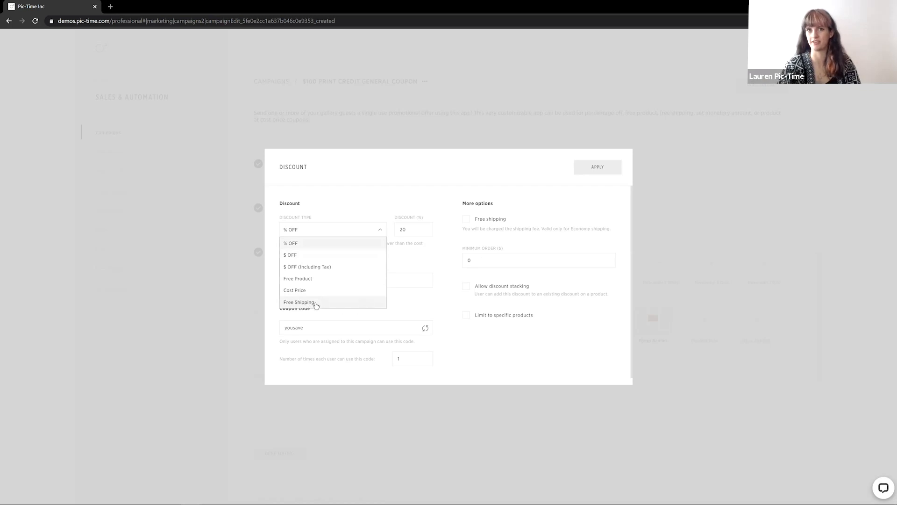
left_click(226, 391)
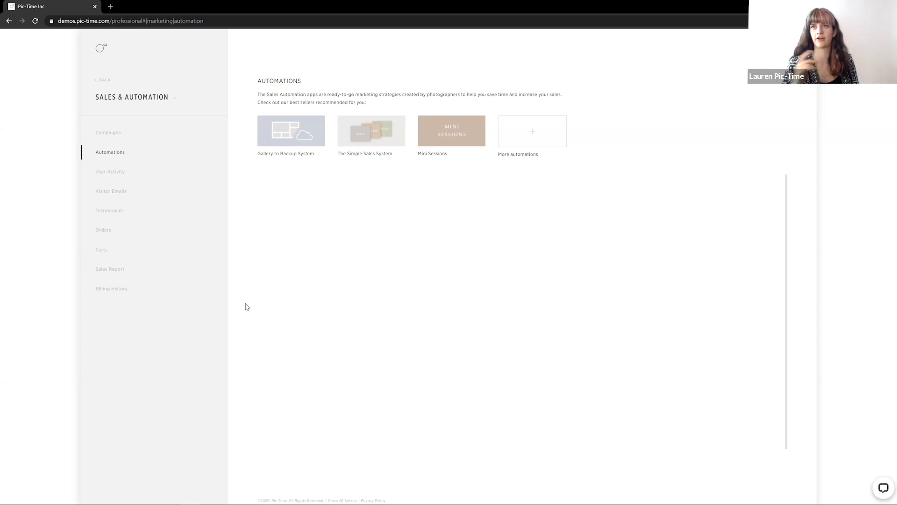
Return to the campaigns list and browse the available campaign apps
left_click(119, 134)
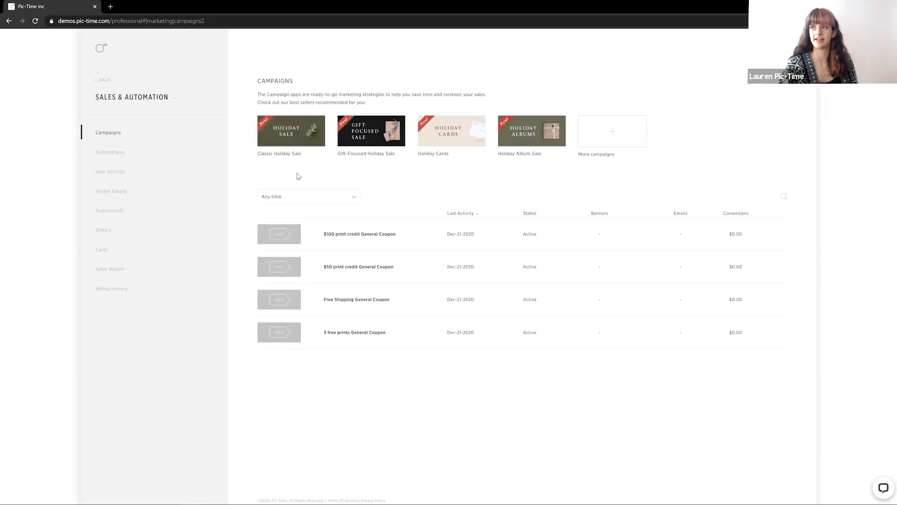
left_click(622, 127)
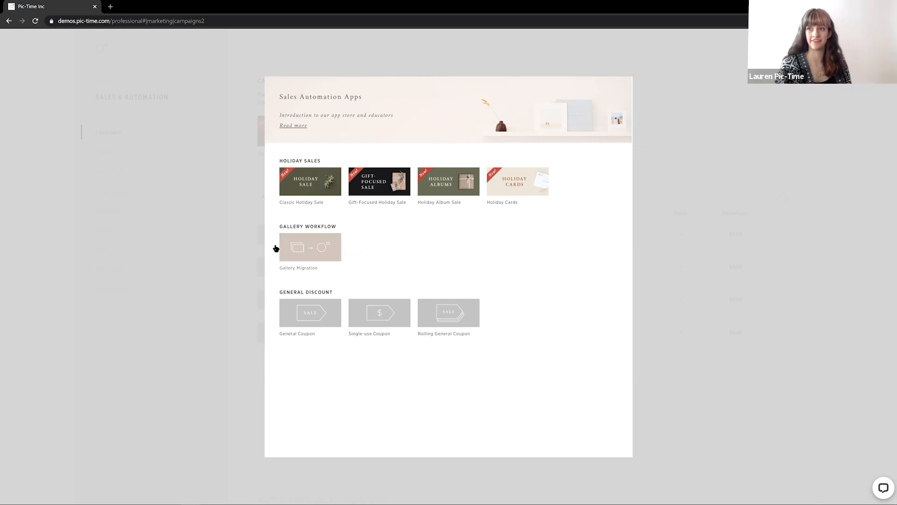
left_click(242, 241)
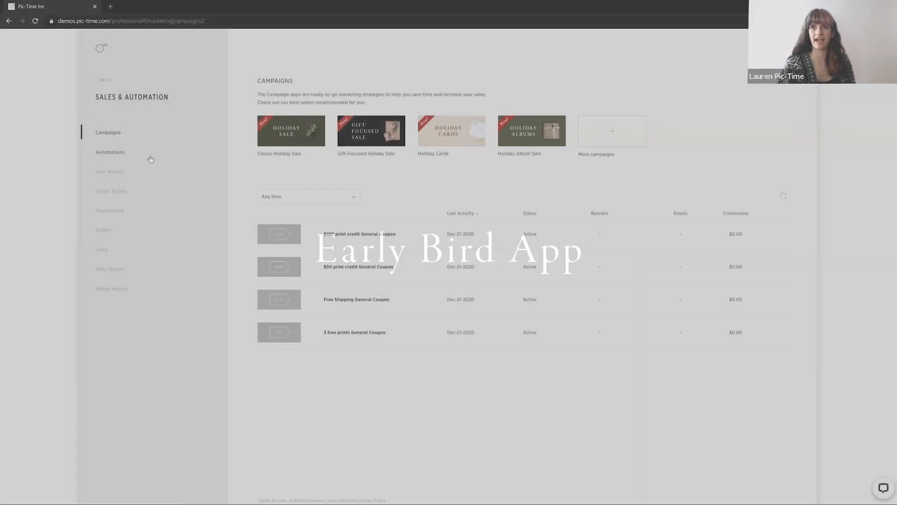
Install the Early Bird automation app from the automation app store, keeping the name Early Bird
left_click(144, 154)
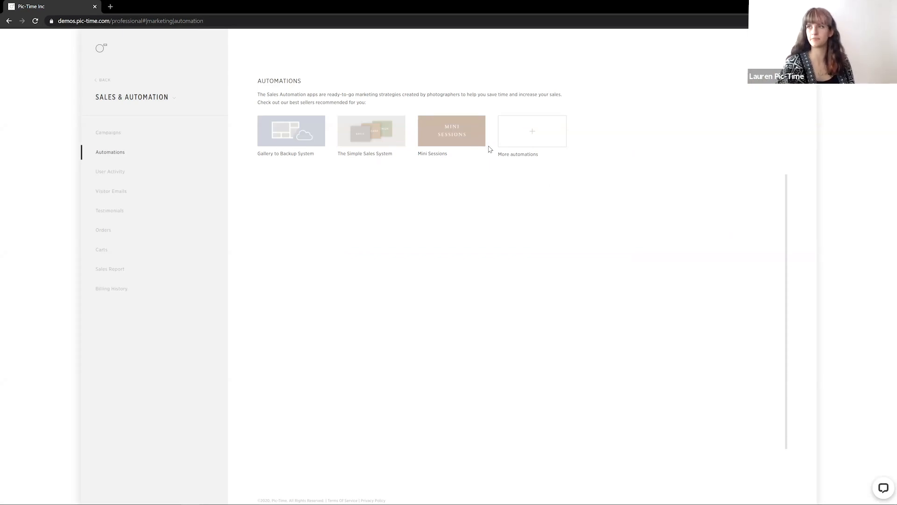
left_click(536, 139)
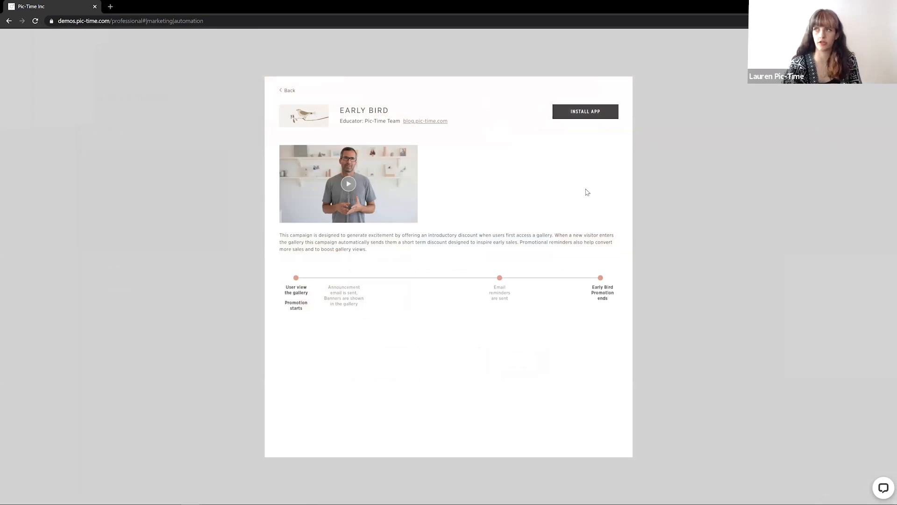
left_click(581, 120)
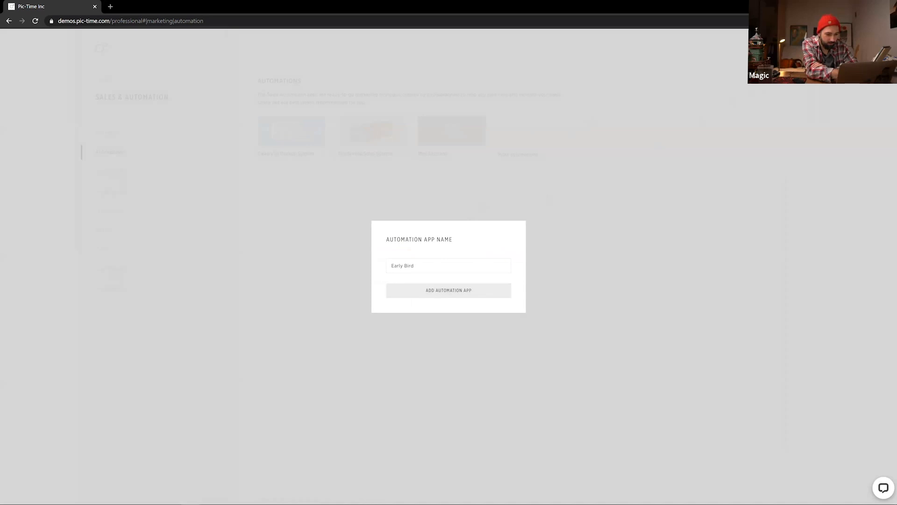
left_click(586, 154)
left_click(545, 126)
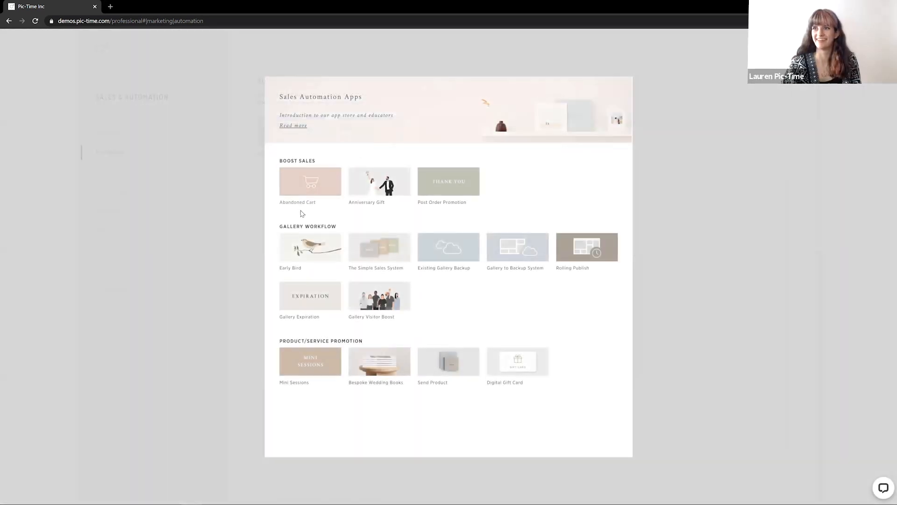
left_click(310, 244)
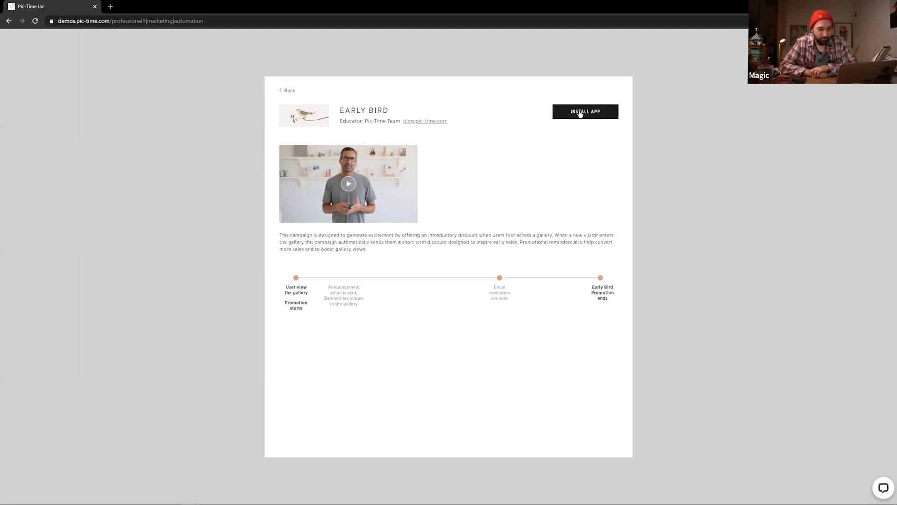
left_click(579, 114)
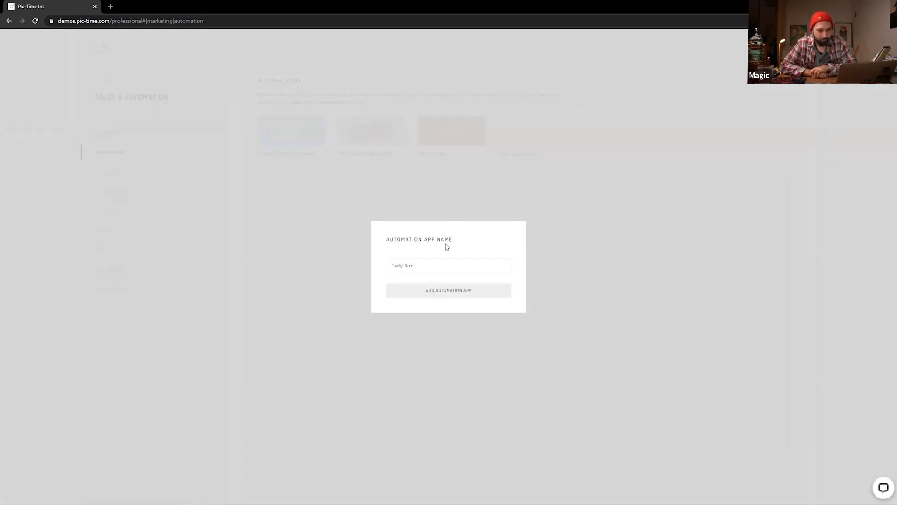
left_click(397, 290)
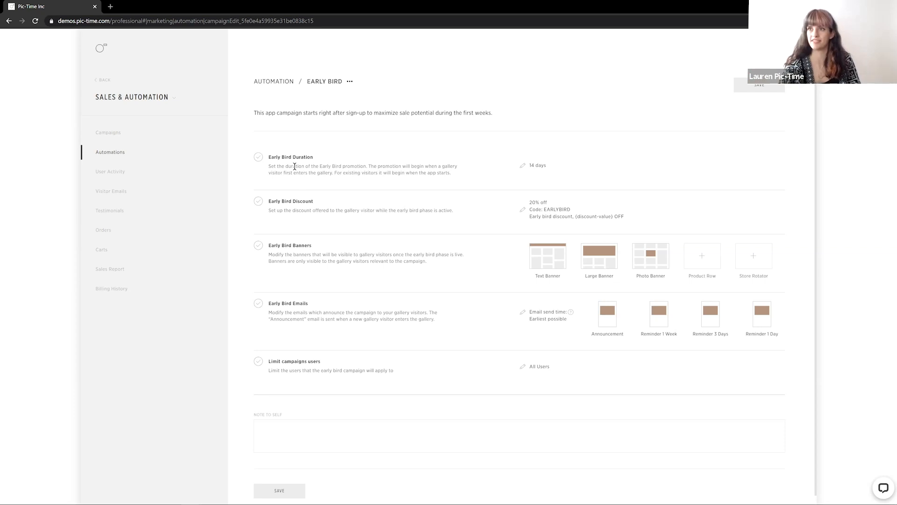
Apply the Early Bird Duration of 0 month plus 14 days, then open the Early Bird Discount settings
left_click(523, 168)
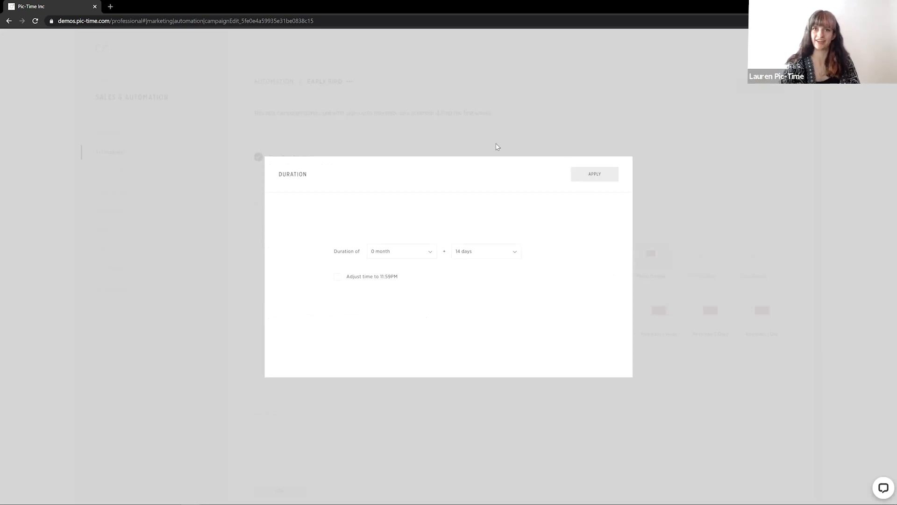
left_click(580, 175)
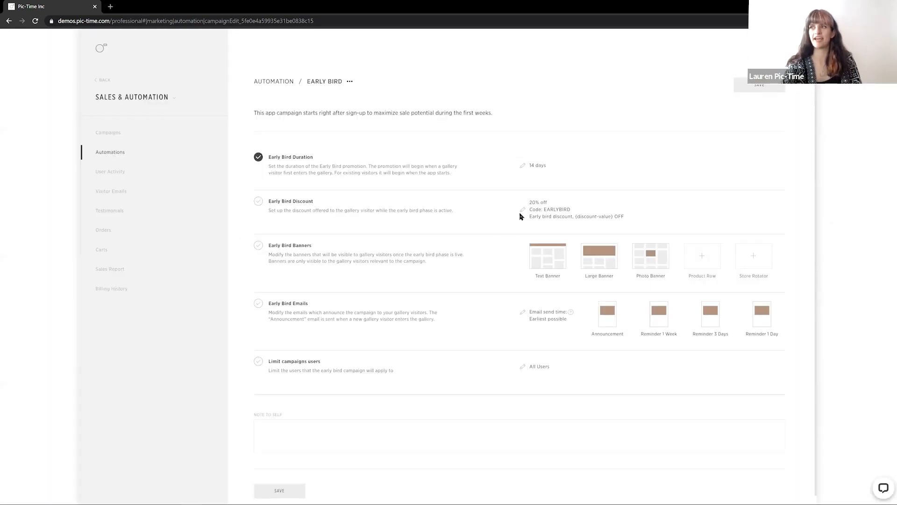
left_click(523, 210)
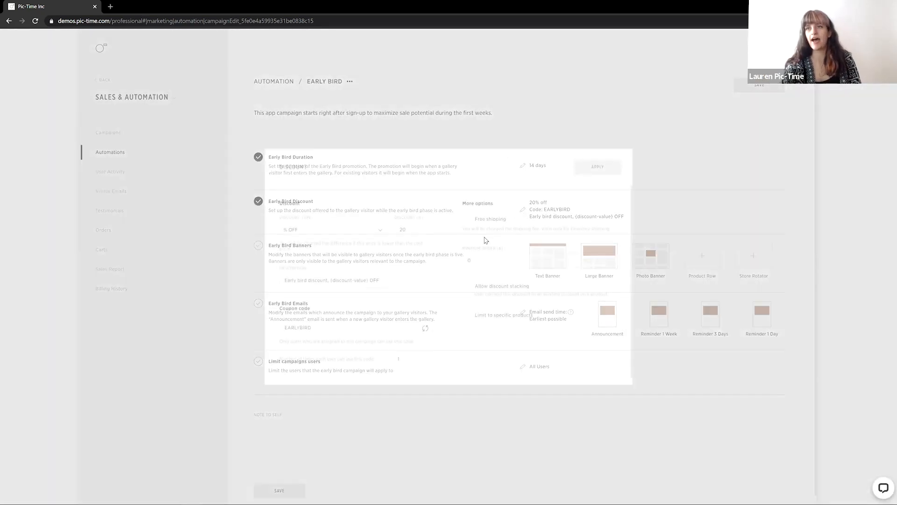
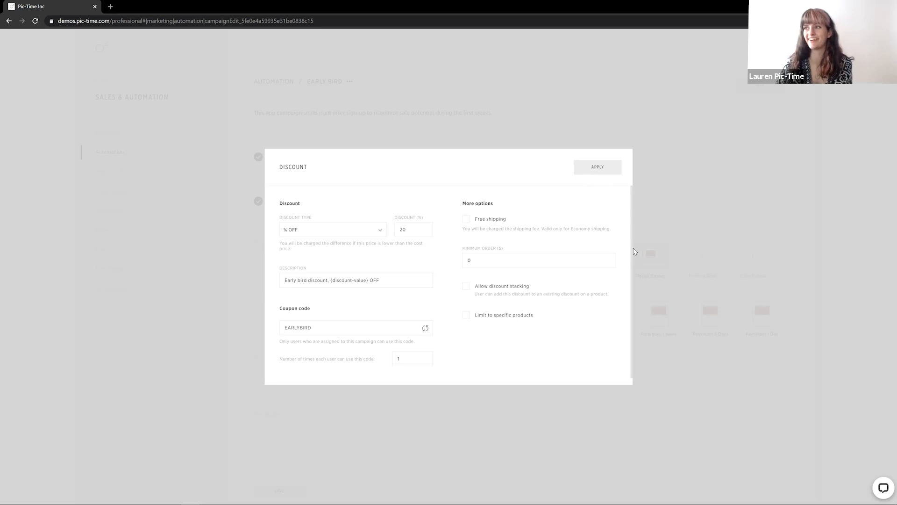
Apply the Early Bird discount of 20% off with code EARLYBIRD, and enable the Text Banner for the Early Bird Banners
left_click(590, 169)
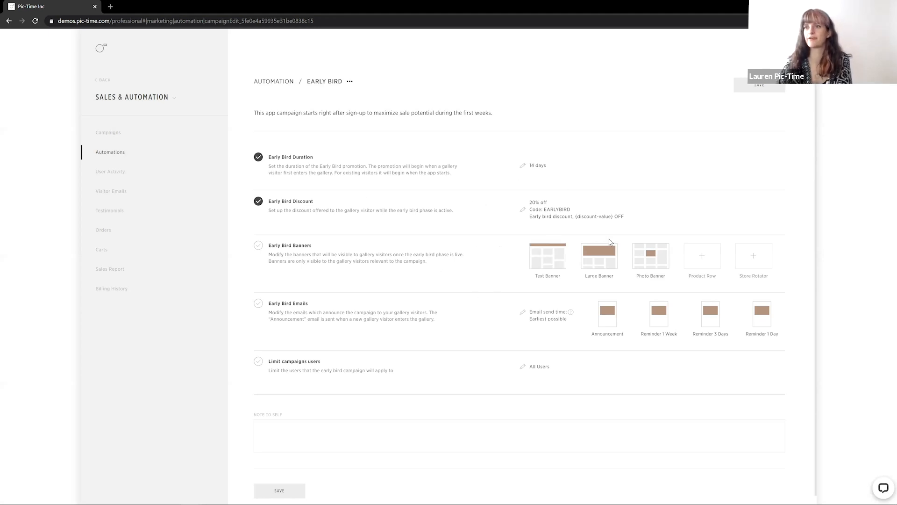
mouse_move(549, 279)
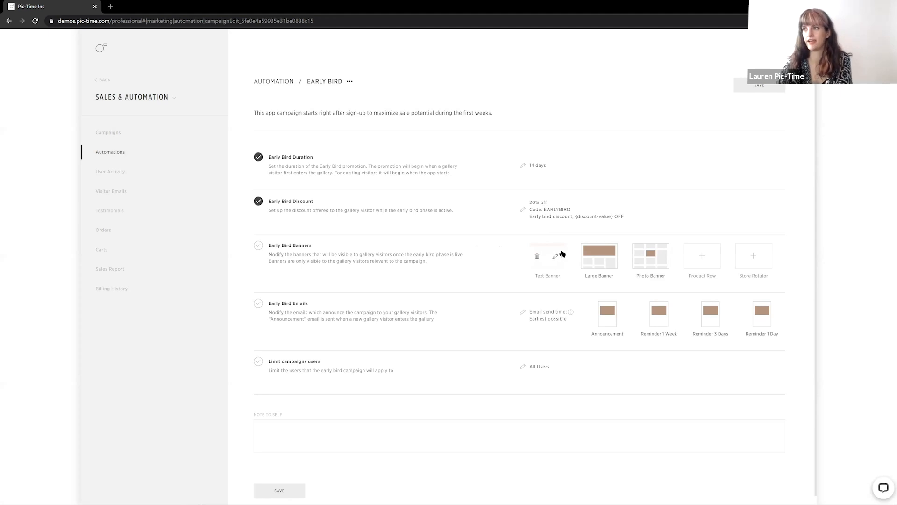
left_click(556, 258)
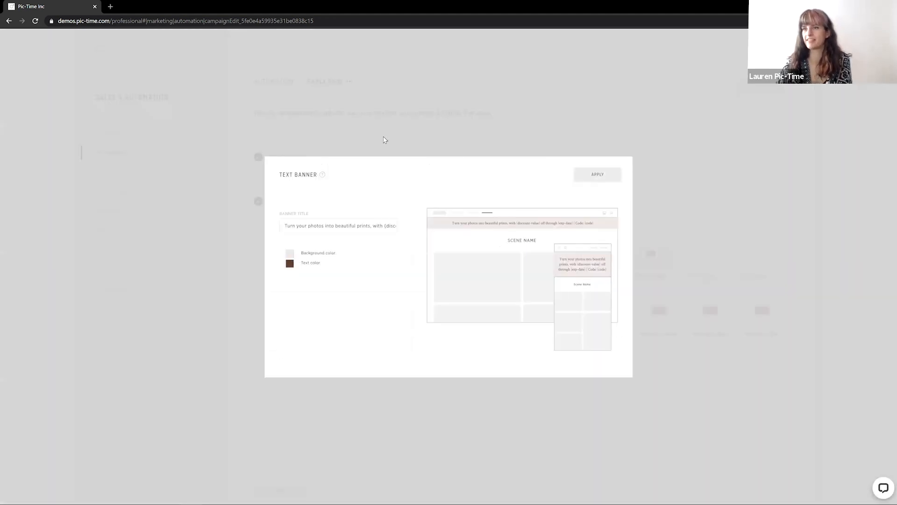
left_click(432, 135)
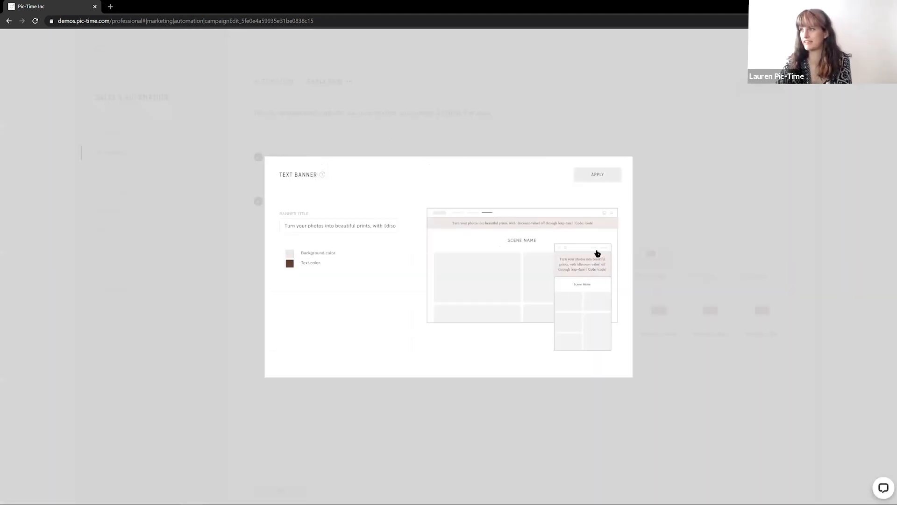
Preview the Announcement email for Early Bird Emails and apply it
left_click(615, 314)
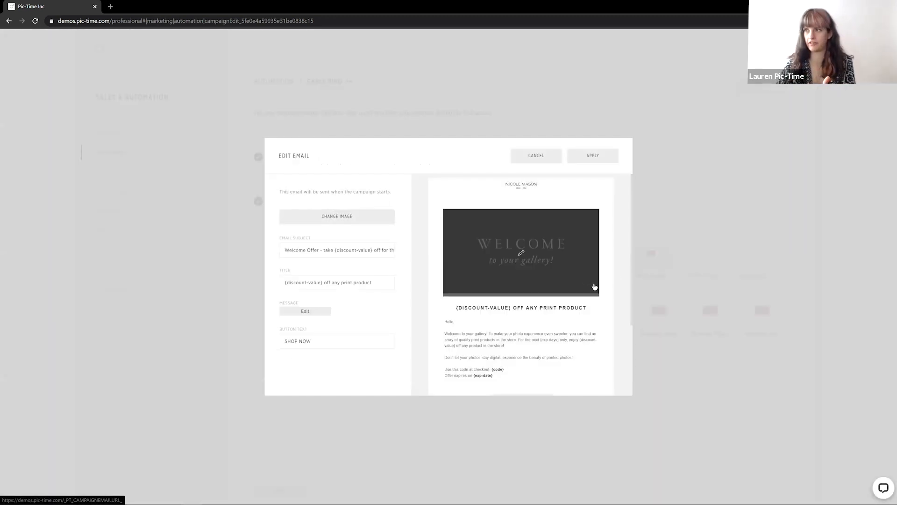
scroll(570, 331, "down", 1)
scroll(570, 331, "down", 1)
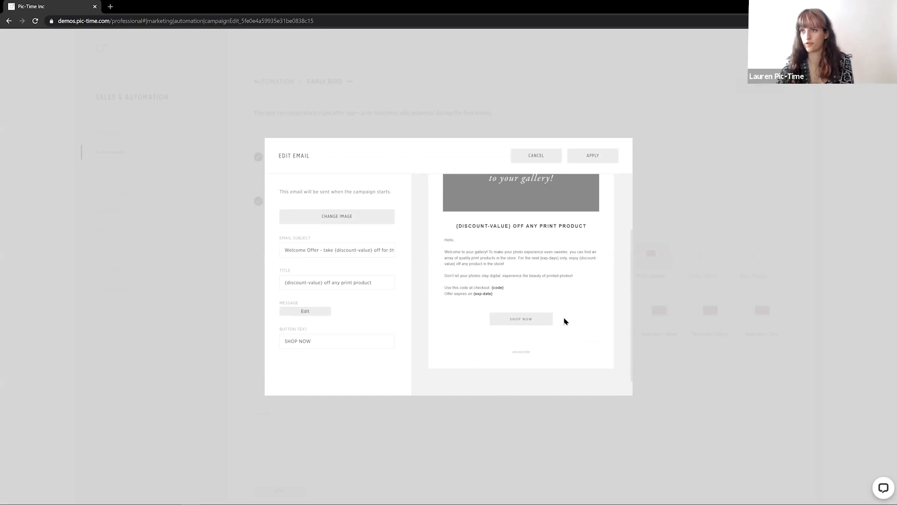
scroll(565, 321, "up", 2)
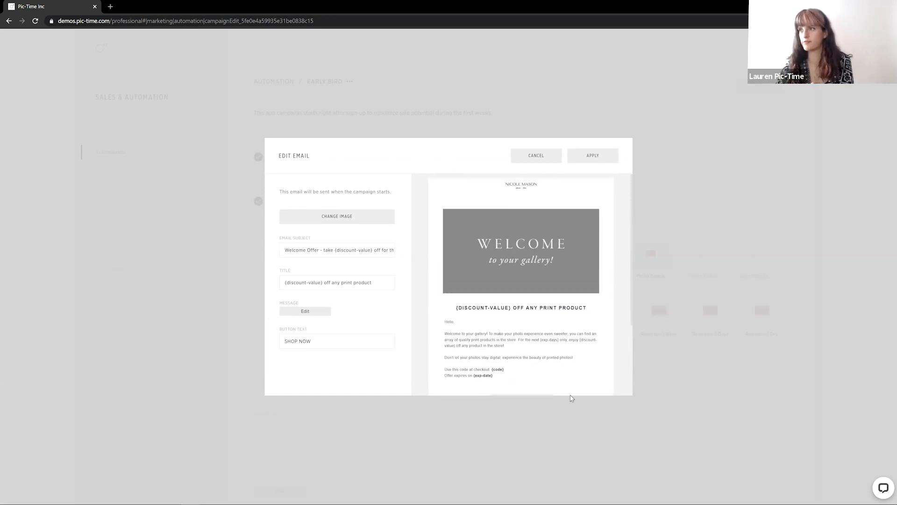
scroll(528, 341, "down", 1)
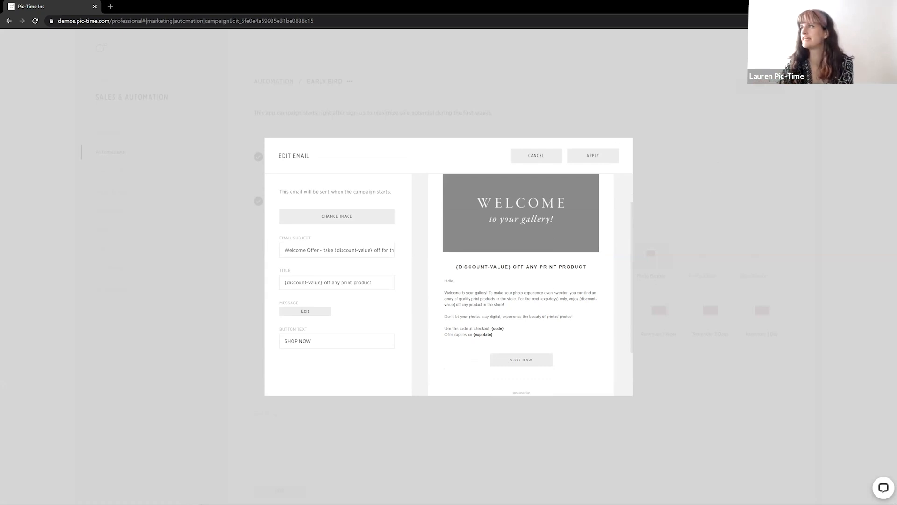
left_click(704, 248)
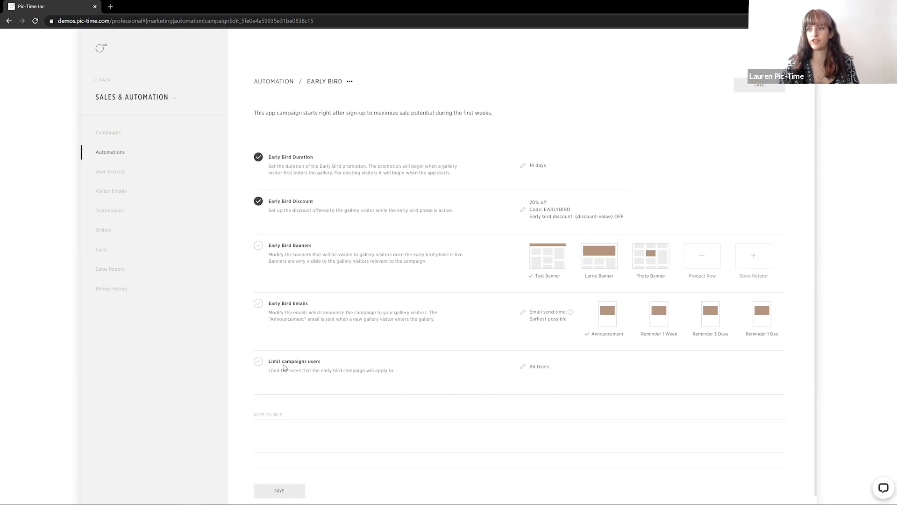
Limit the Early Bird campaign users to Main Clients, Client Invited and Guests, excluding Photographer Invited
left_click(522, 367)
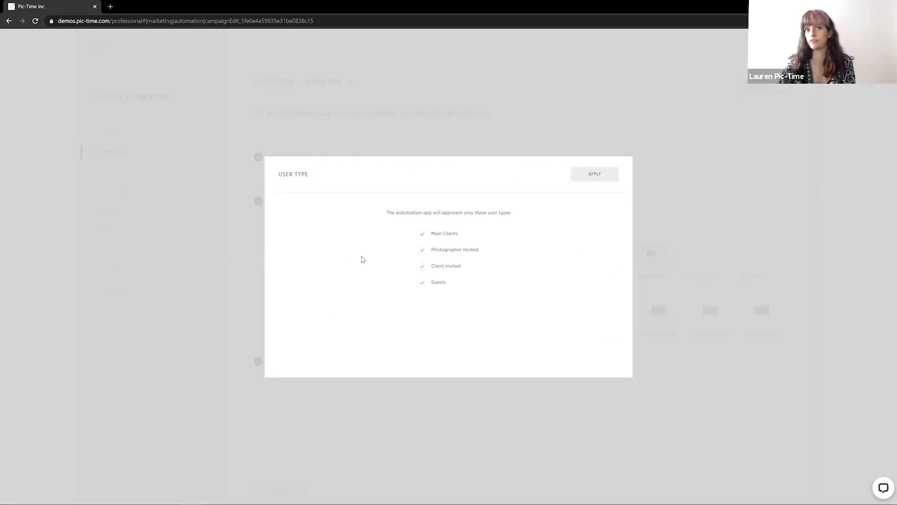
left_click(460, 252)
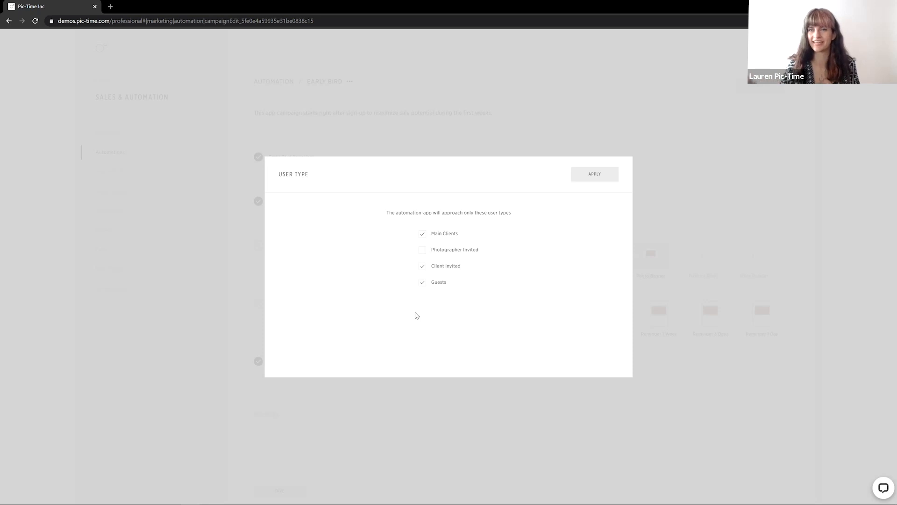
left_click(587, 175)
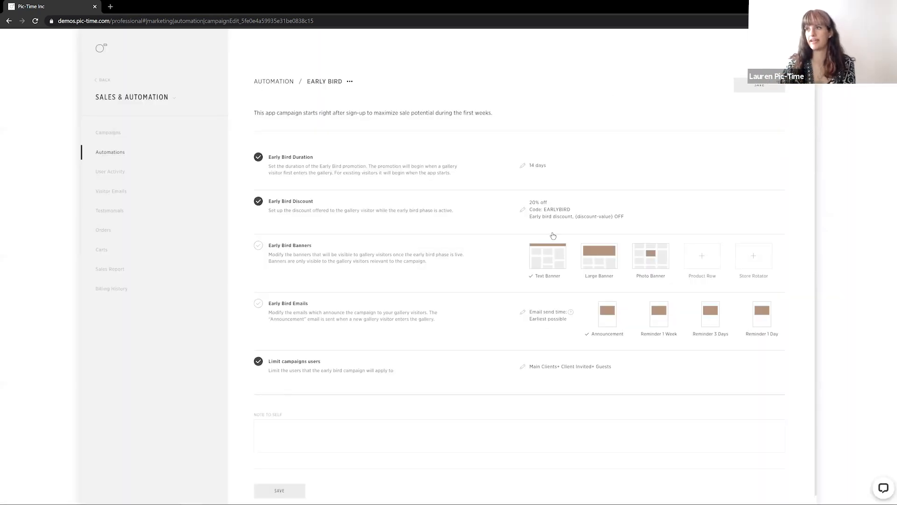
Save the Early Bird automation app and postpone assigning it to galleries
scroll(432, 380, "down", 1)
left_click(389, 424)
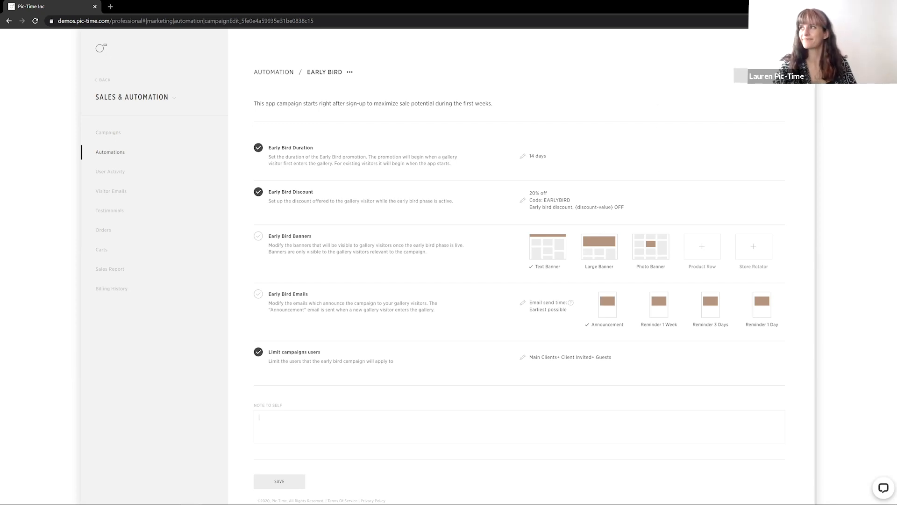
left_click(767, 83)
left_click(477, 292)
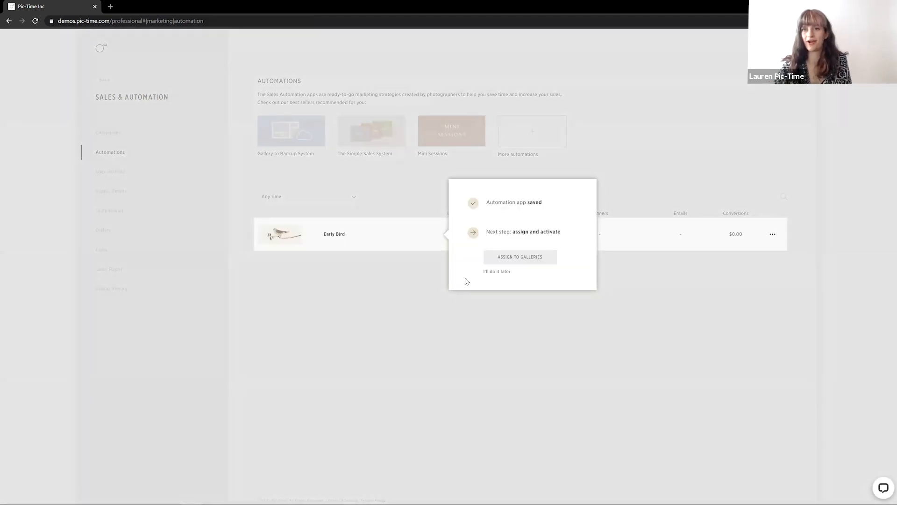
left_click(493, 272)
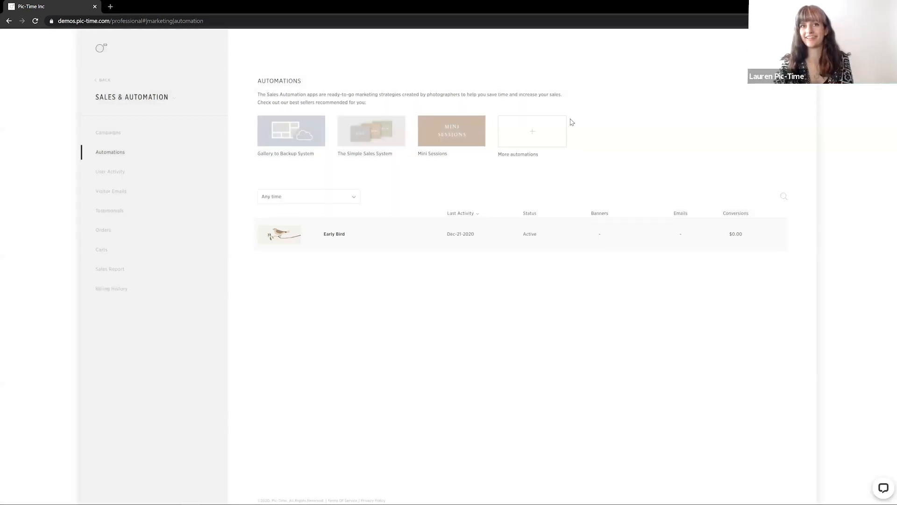
Install the Abandoned Cart automation app from the automation app store, keeping the name Abandoned Cart
left_click(537, 135)
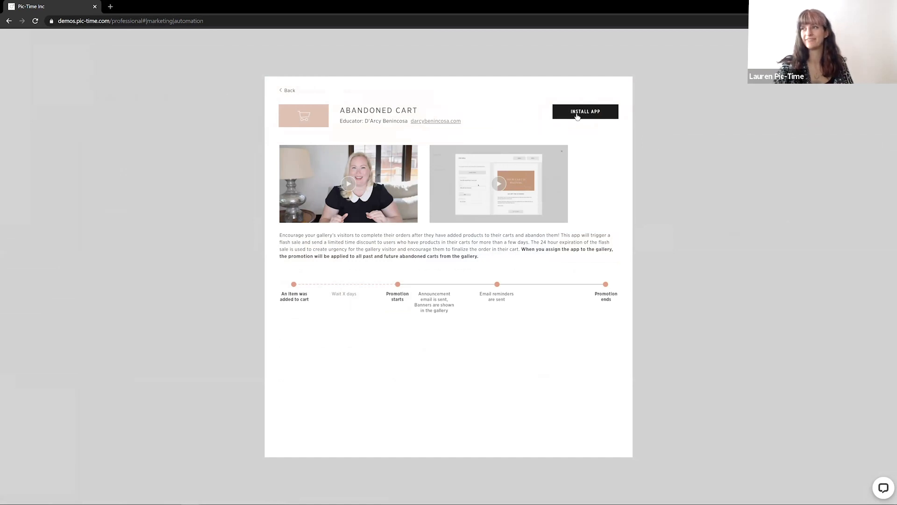
left_click(577, 116)
left_click(427, 293)
left_click(550, 140)
left_click(331, 198)
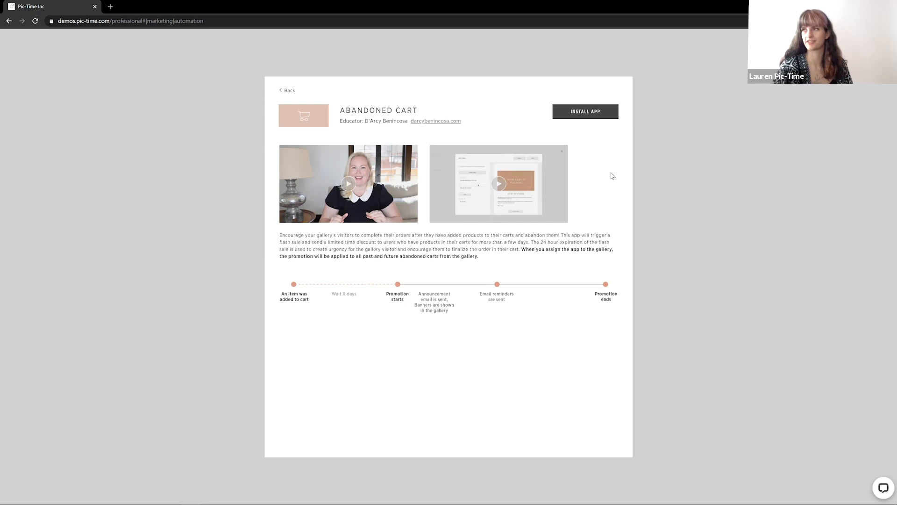
left_click(569, 111)
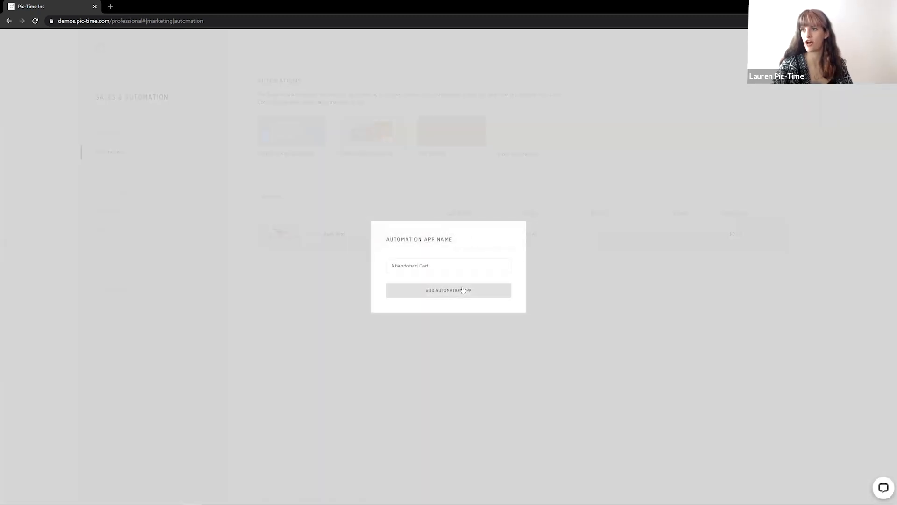
left_click(463, 290)
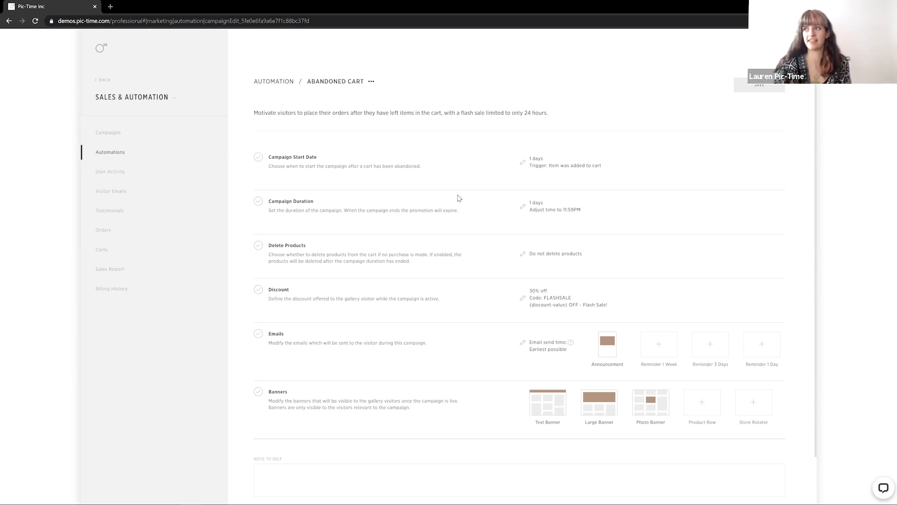
Set the Abandoned Cart campaign to begin 0 month plus 2 days after an item was added to cart
left_click(528, 168)
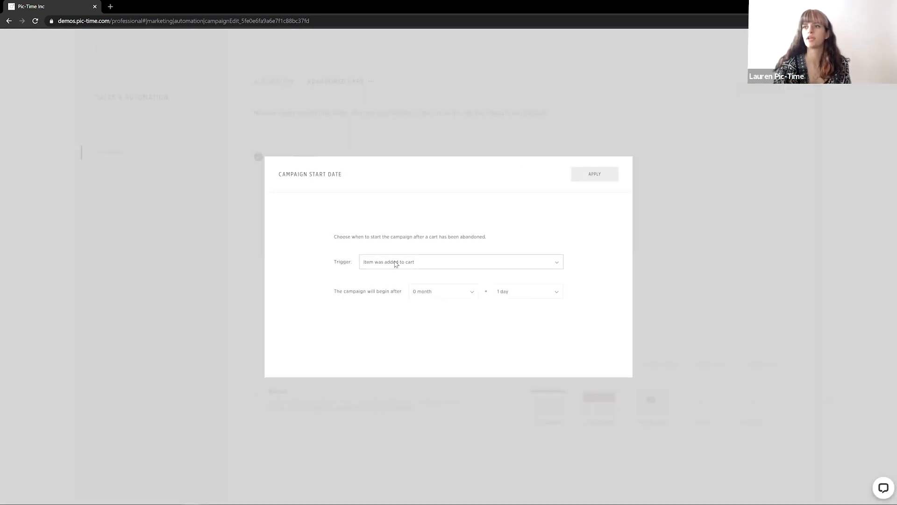
left_click(396, 262)
left_click(485, 220)
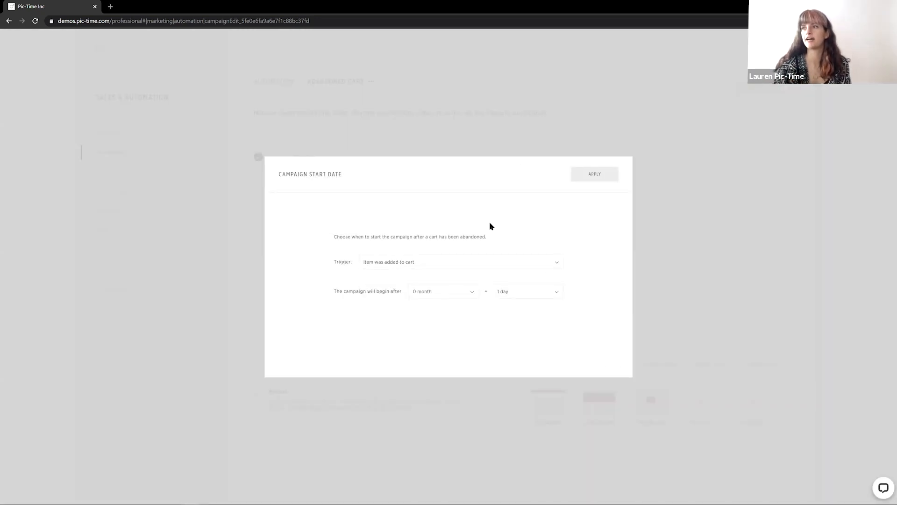
left_click(527, 298)
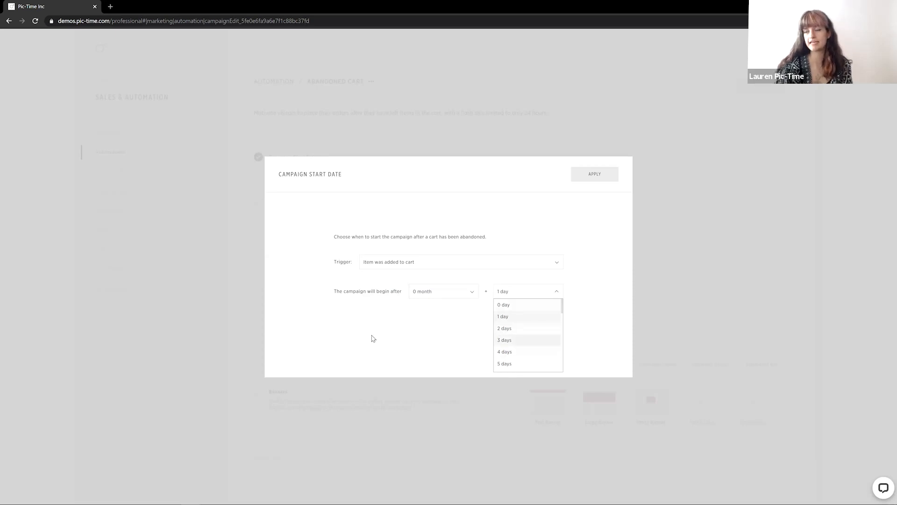
left_click(410, 338)
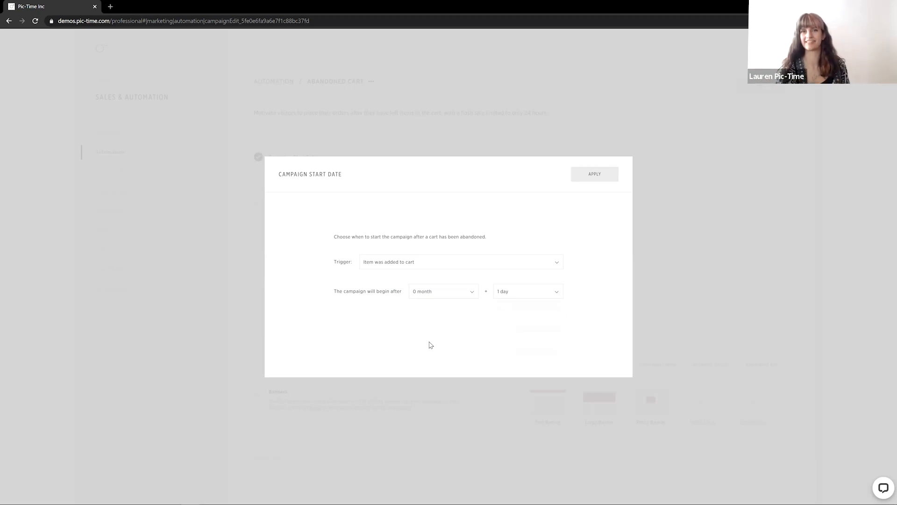
left_click(525, 290)
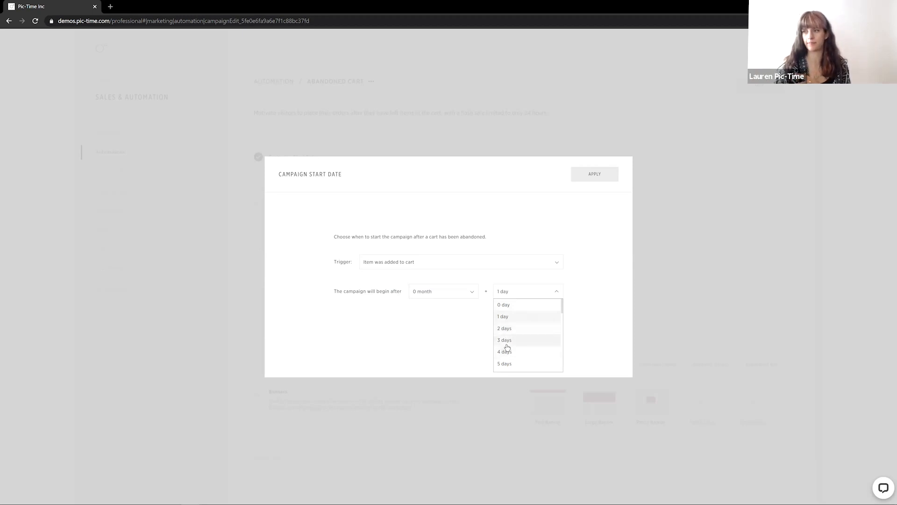
left_click(448, 339)
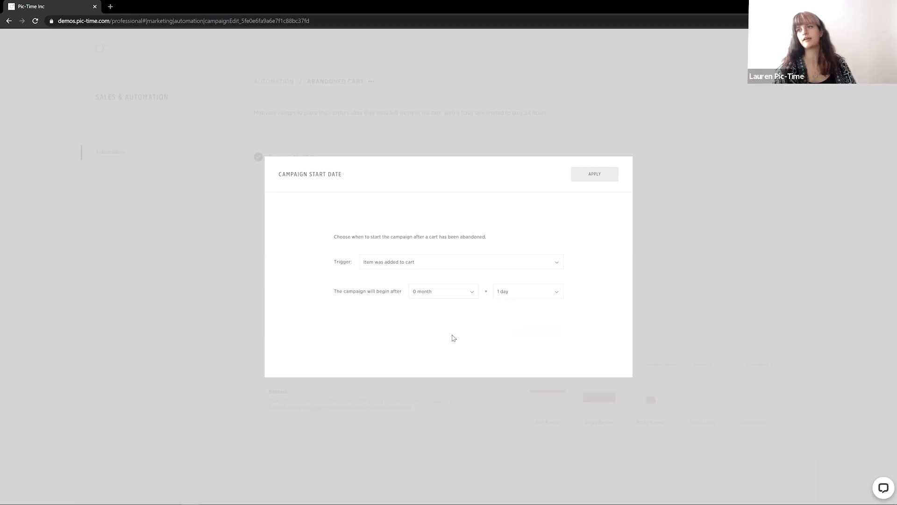
left_click(475, 262)
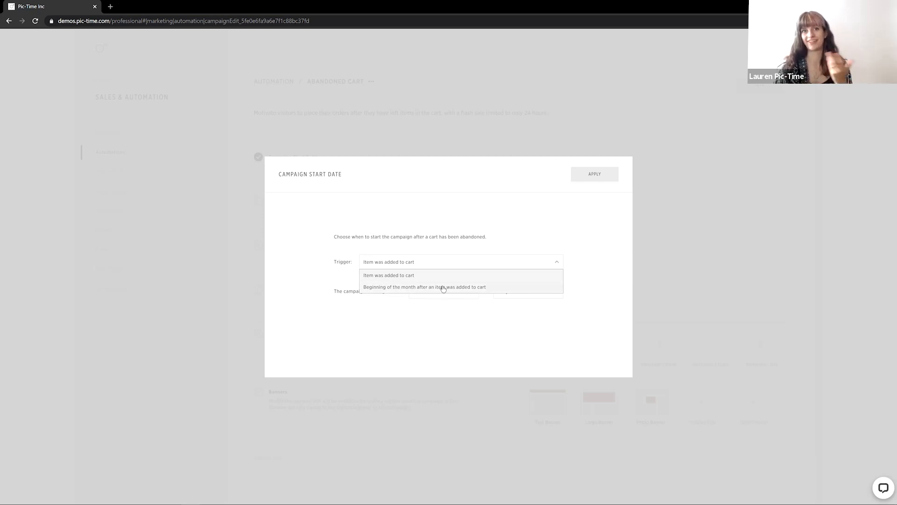
left_click(499, 328)
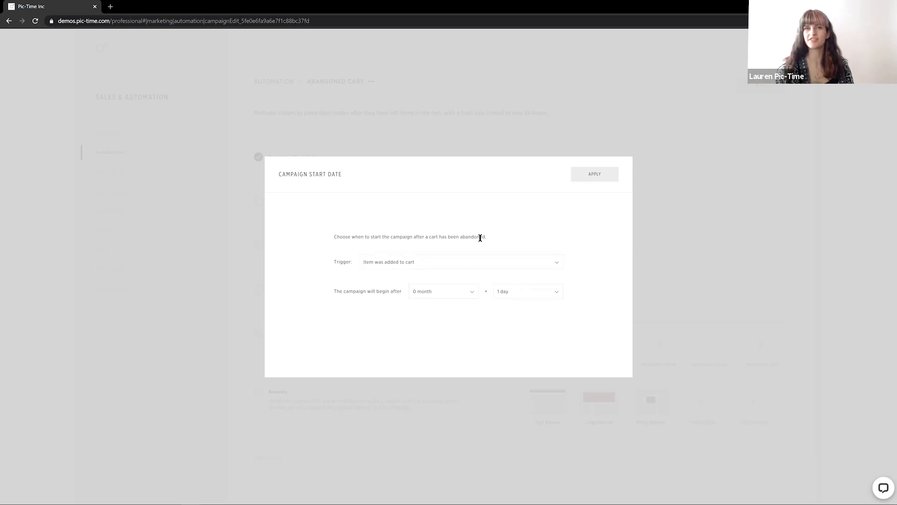
left_click(525, 295)
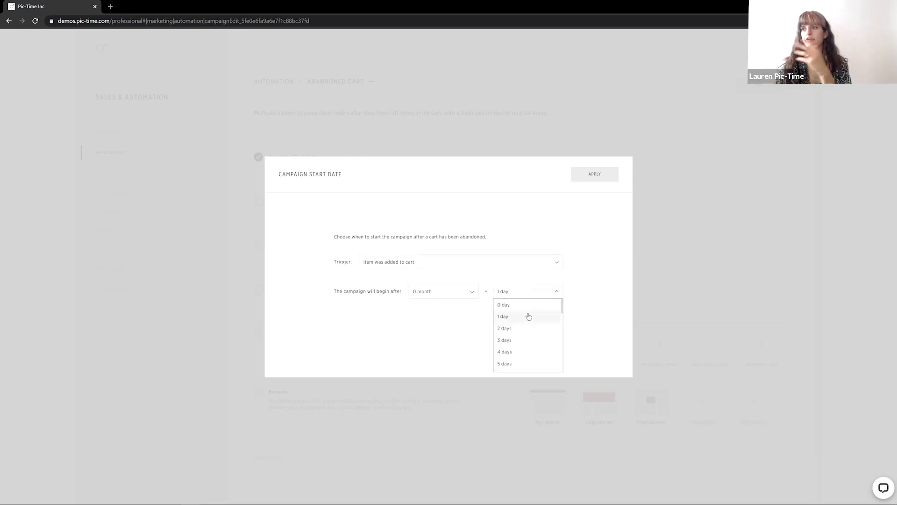
left_click(521, 330)
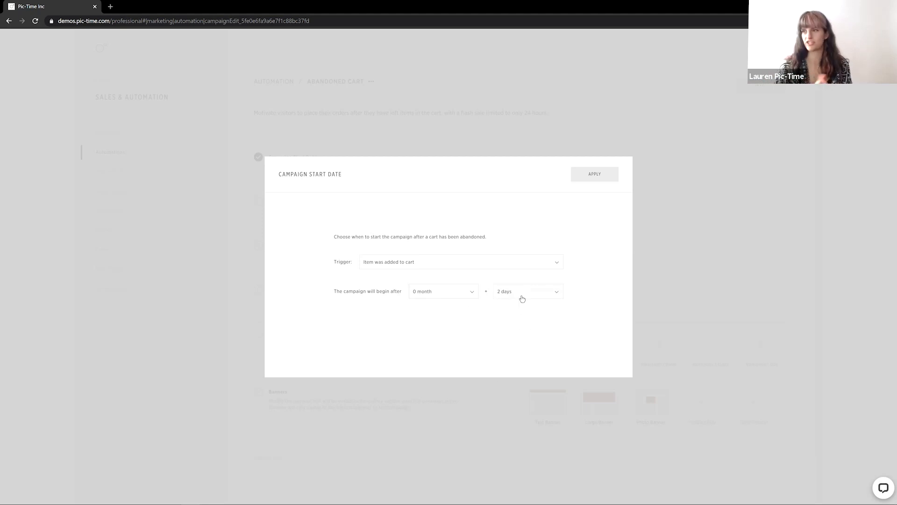
left_click(585, 177)
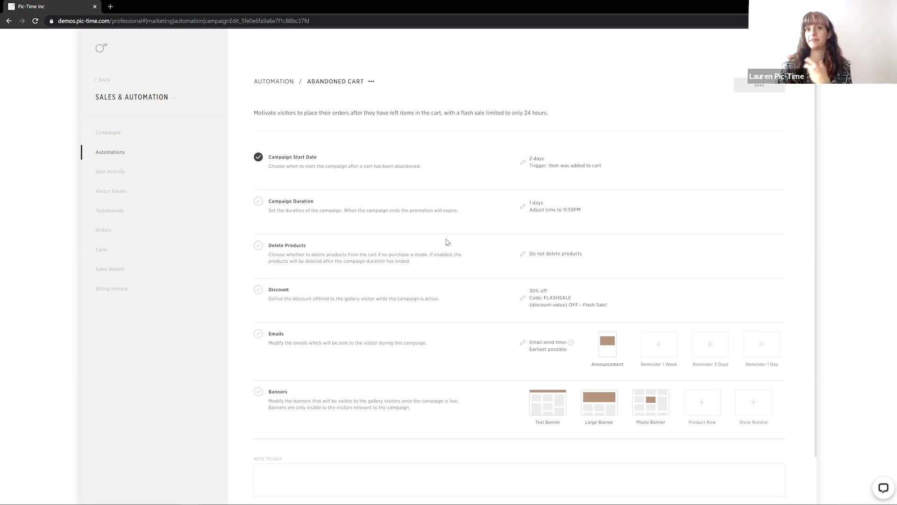
Apply the Campaign Duration of 0 month plus 1 day adjusted to 11:59PM, then open the Delete Products settings
left_click(522, 208)
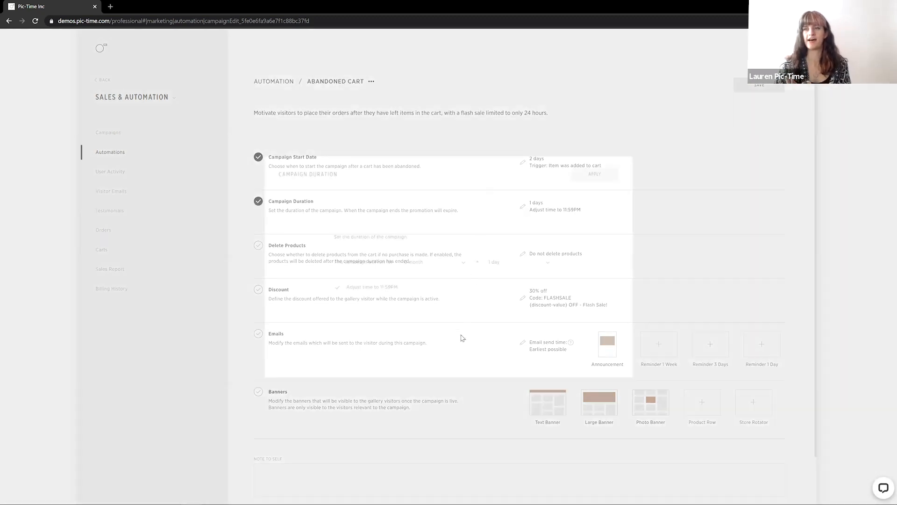
left_click(542, 262)
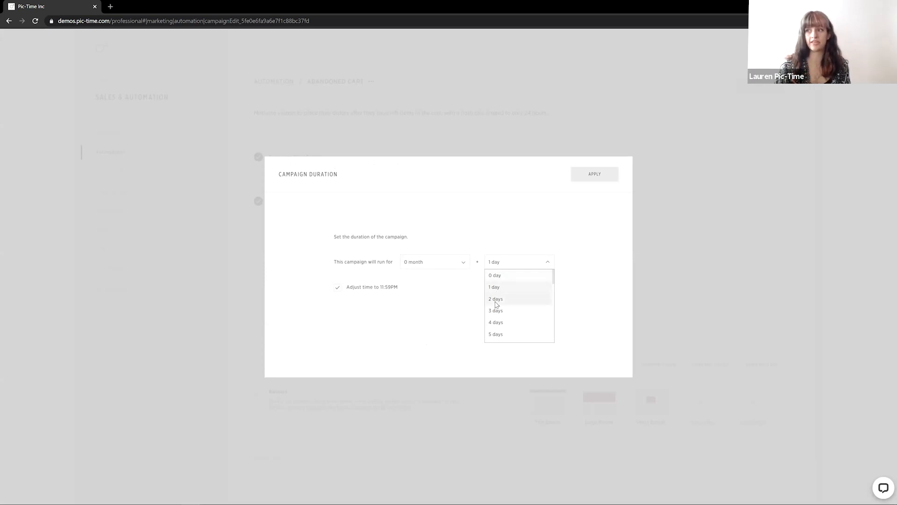
left_click(441, 323)
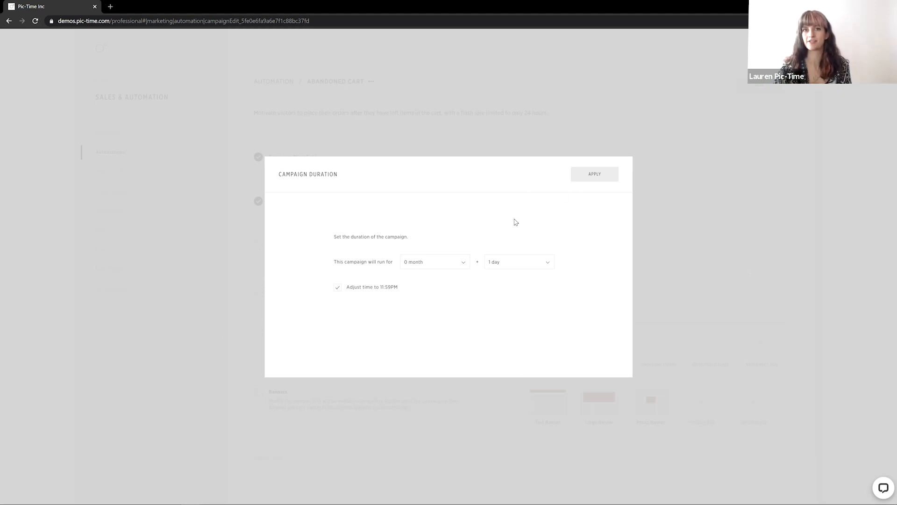
left_click(596, 175)
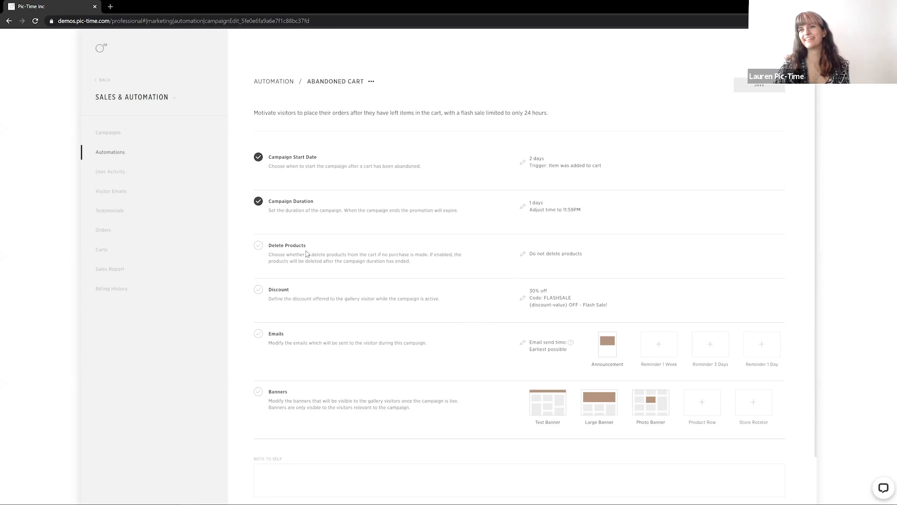
left_click(521, 254)
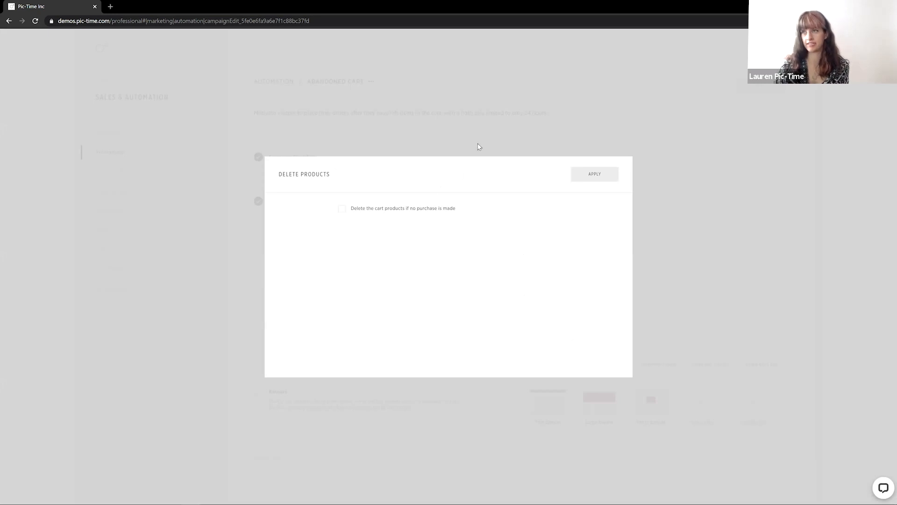
Close the Delete Products settings and set the Abandoned Cart discount to 10% off
left_click(523, 139)
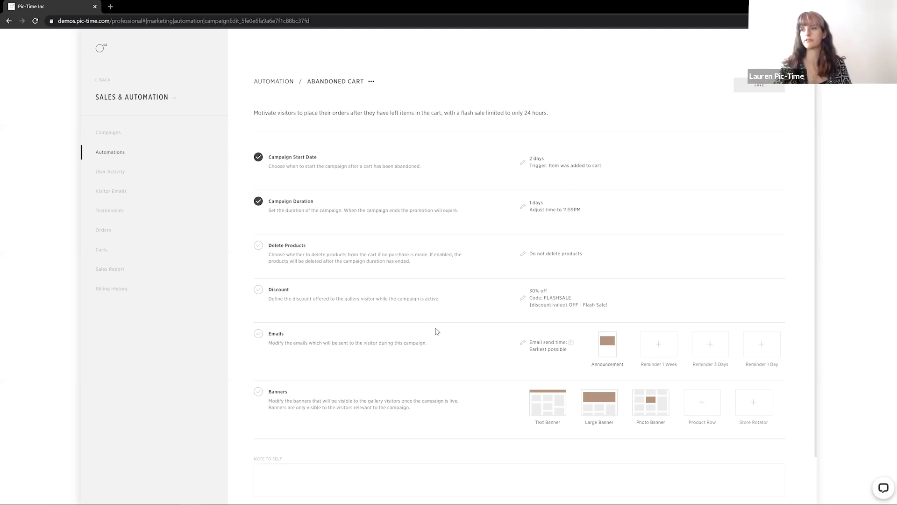
left_click(522, 298)
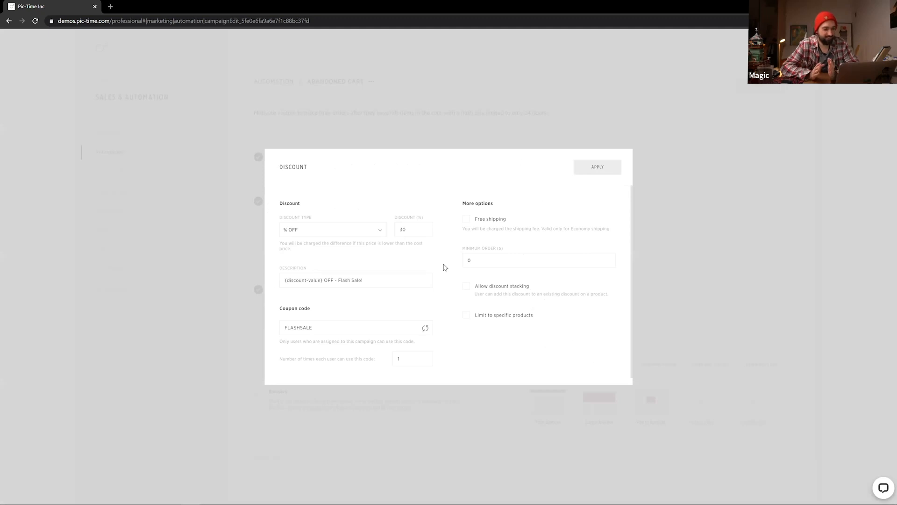
double_click(407, 228)
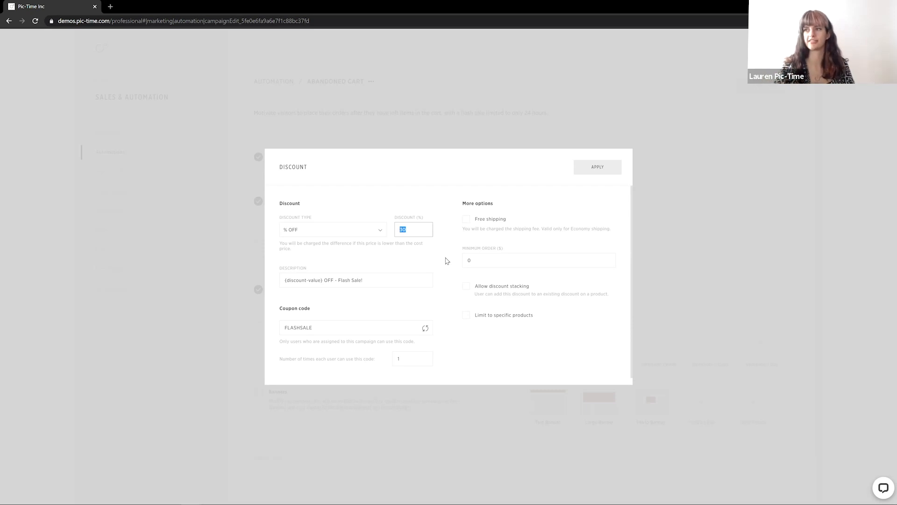
type("1")
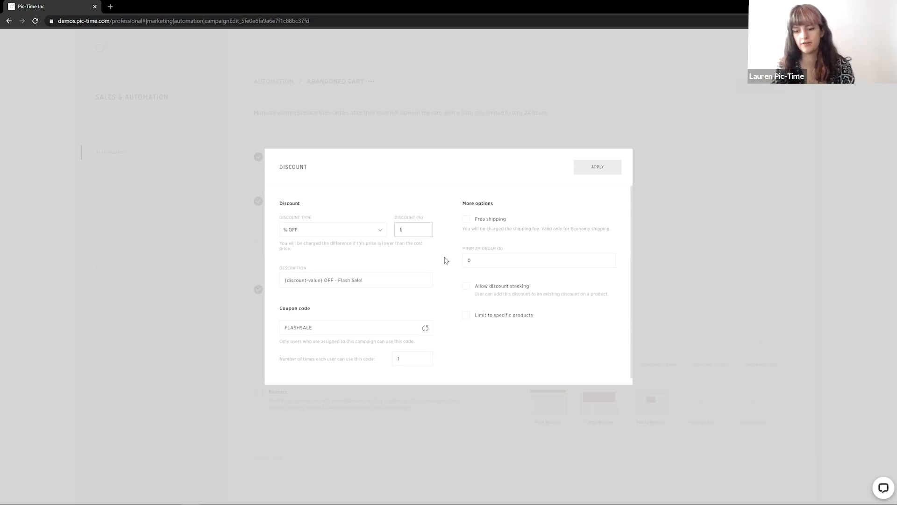
type("0")
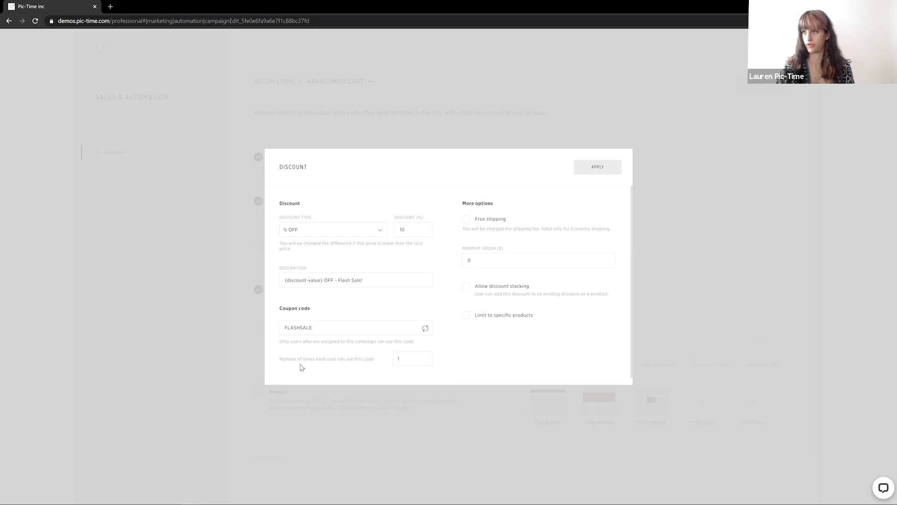
left_click(595, 168)
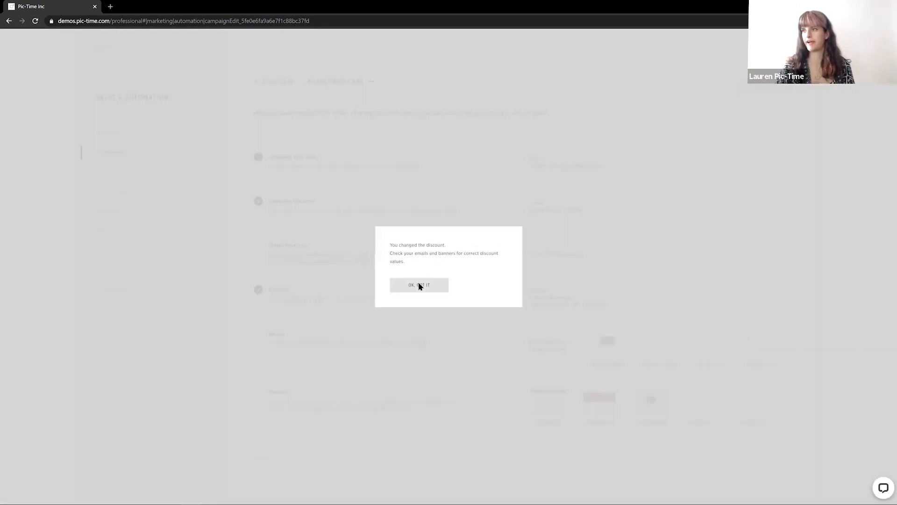
Open the Announcement email editor and view its message text
left_click(418, 284)
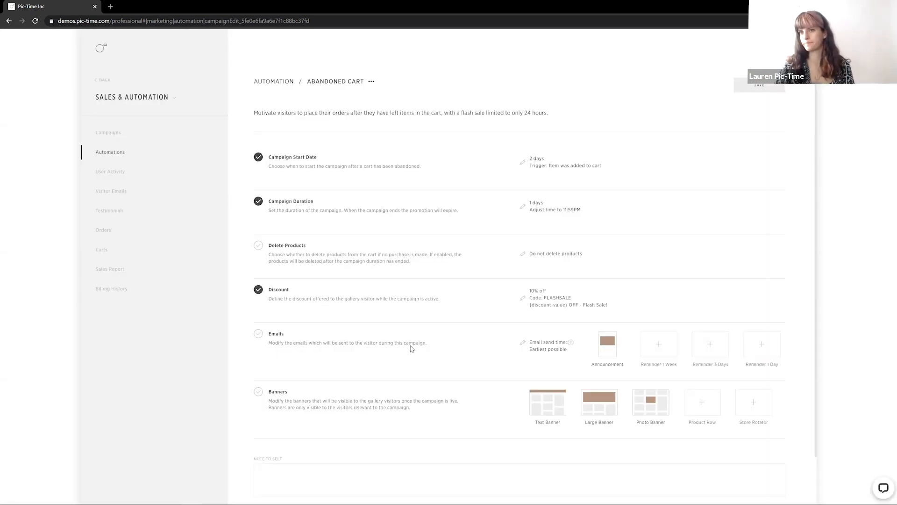
scroll(425, 353, "down", 1)
mouse_move(609, 304)
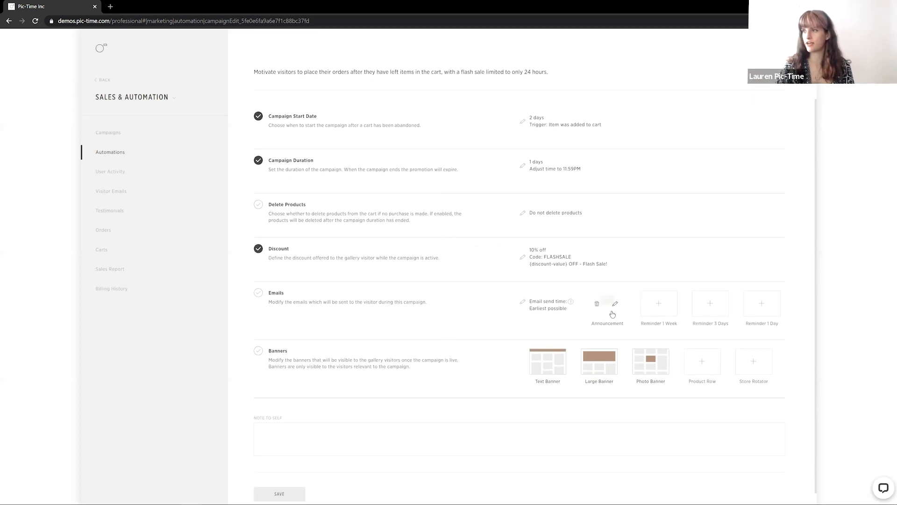
left_click(615, 303)
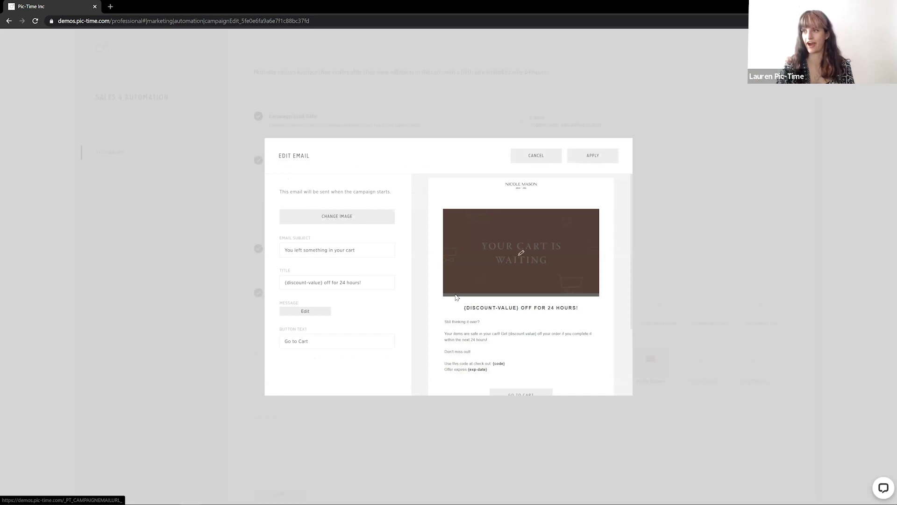
scroll(456, 297, "down", 1)
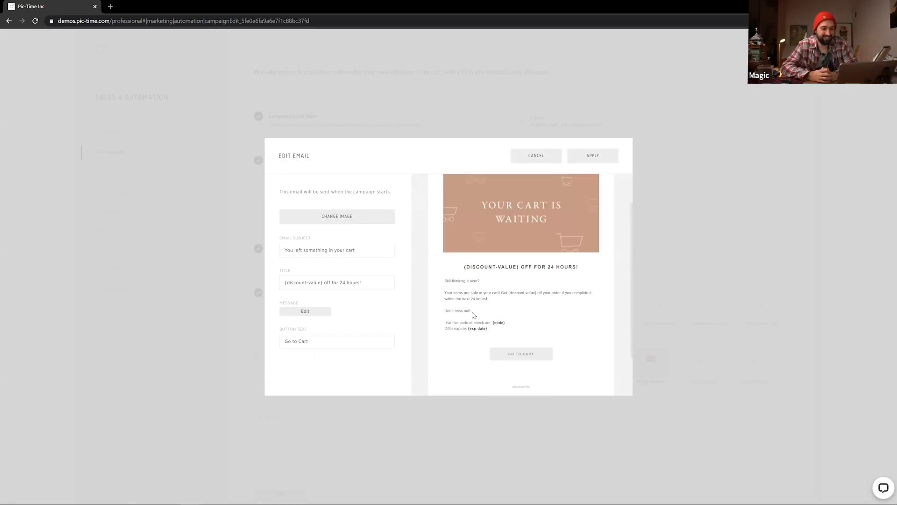
left_click(327, 310)
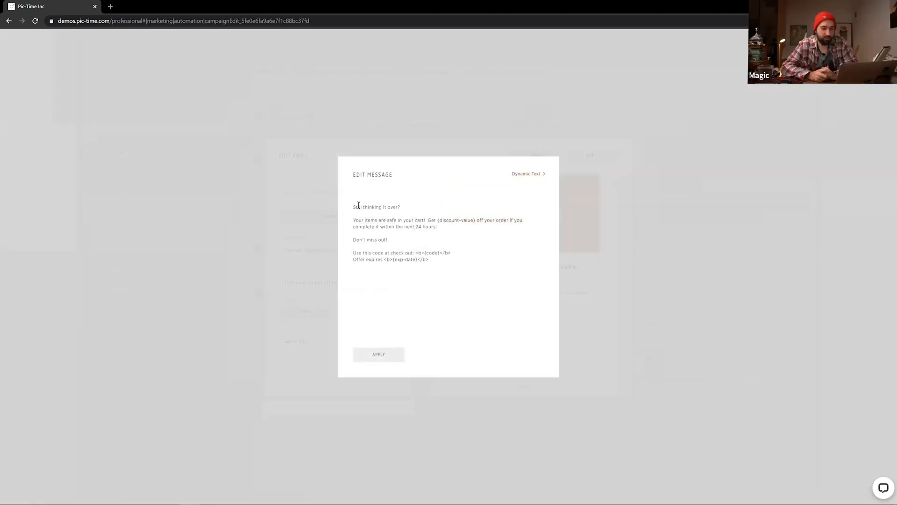
left_click(328, 222)
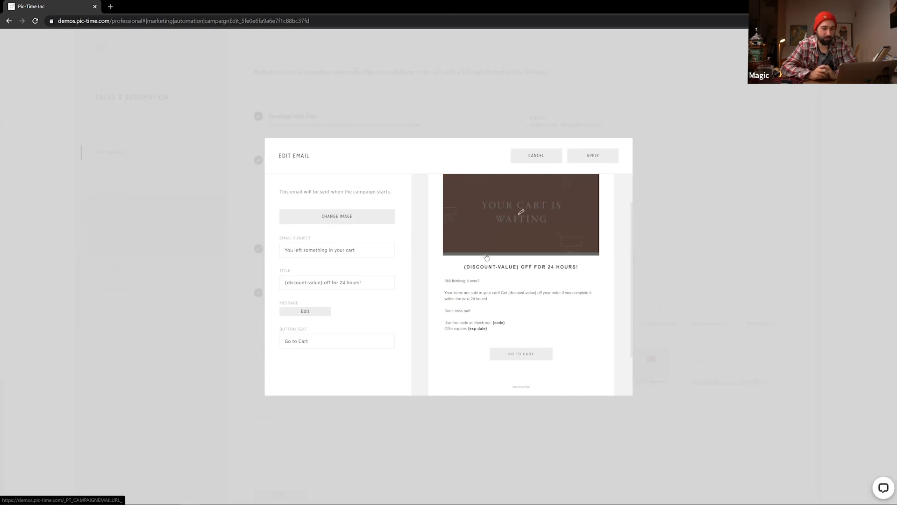
scroll(471, 303, "up", 1)
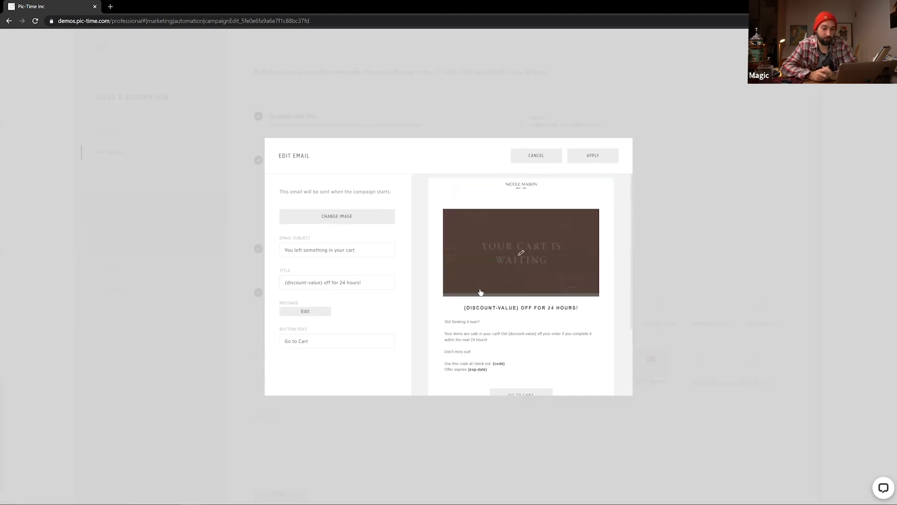
Browse the email image selection without choosing a new image
left_click(344, 219)
scroll(483, 325, "down", 10)
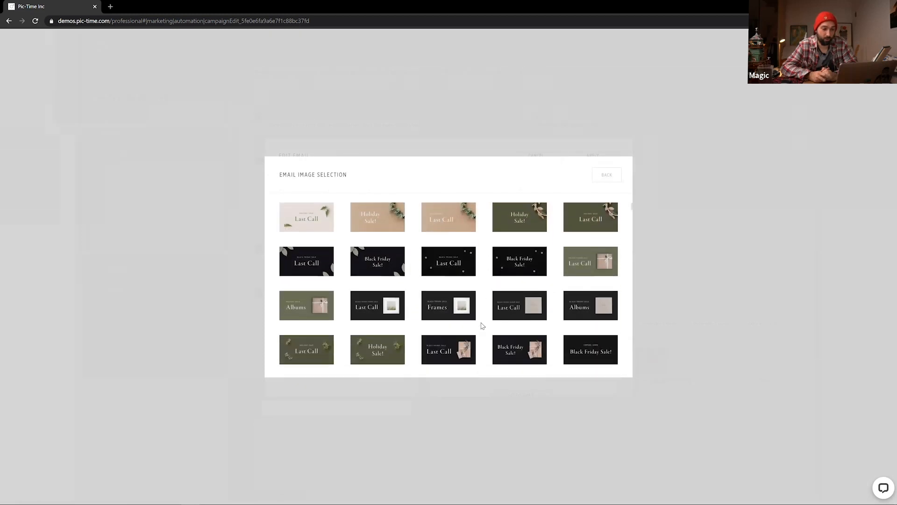
scroll(483, 326, "down", 10)
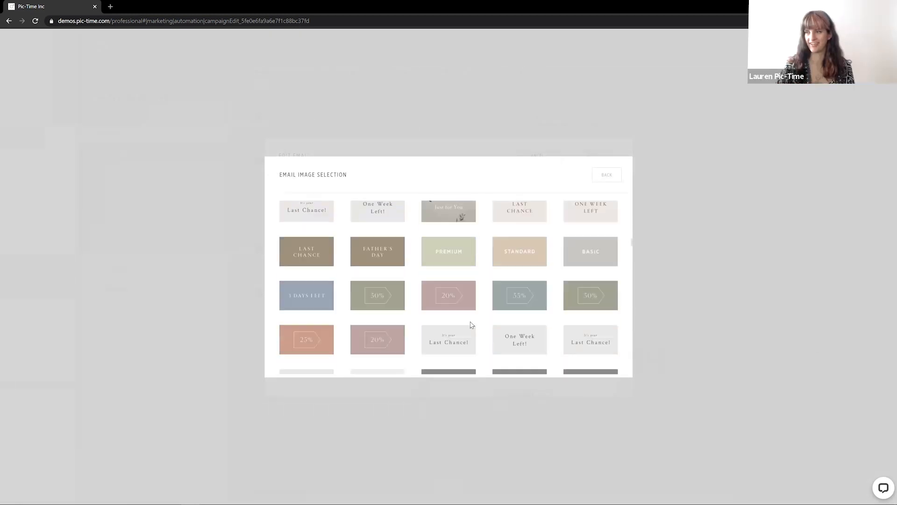
scroll(471, 324, "down", 5)
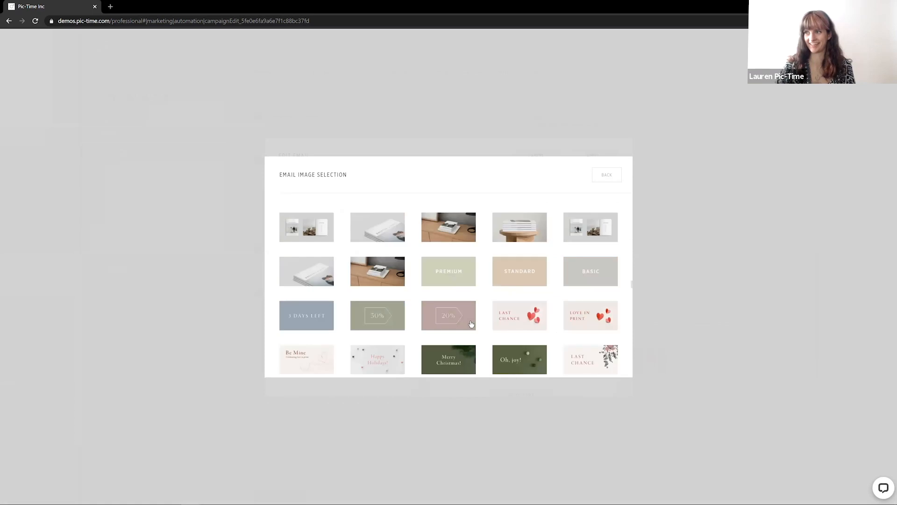
left_click(605, 174)
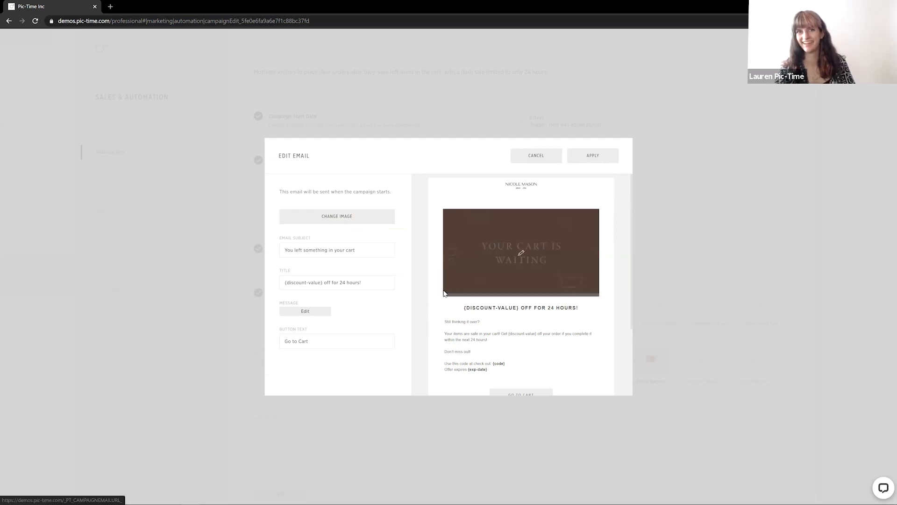
Apply the Announcement email to the Abandoned Cart campaign
scroll(453, 289, "down", 1)
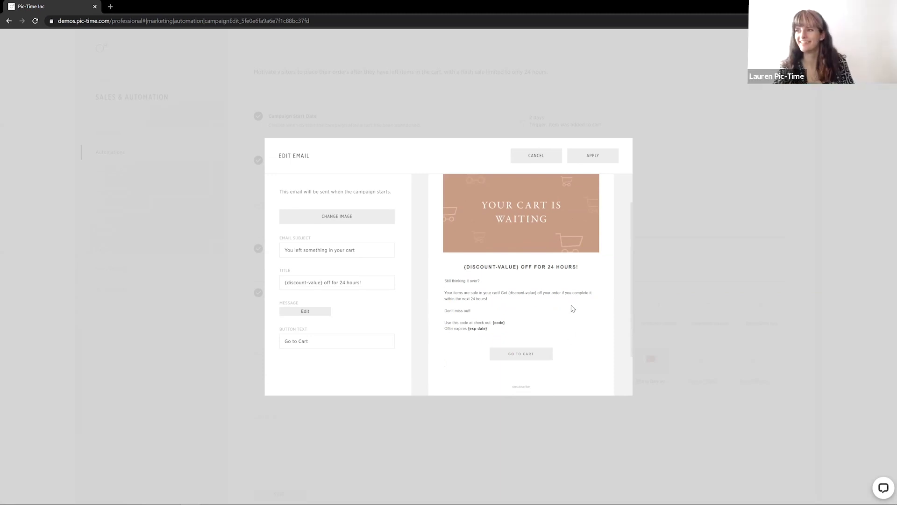
scroll(565, 306, "up", 1)
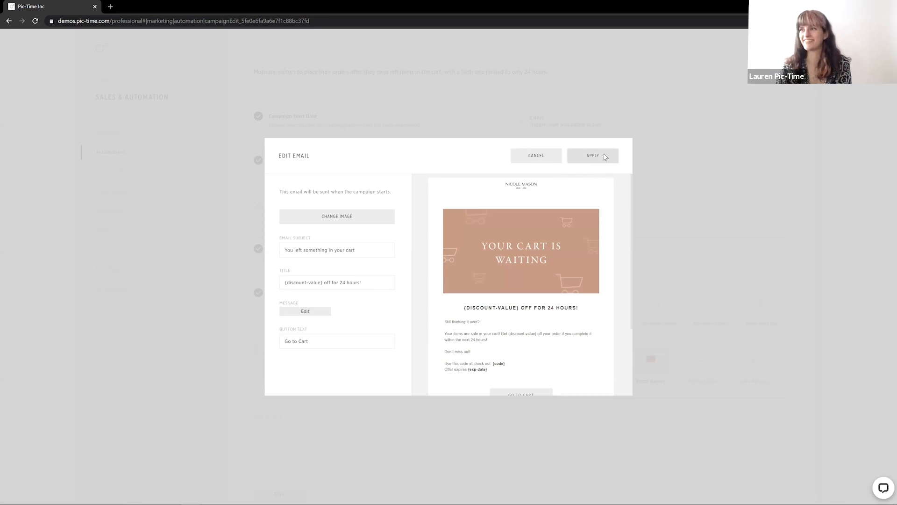
left_click(605, 157)
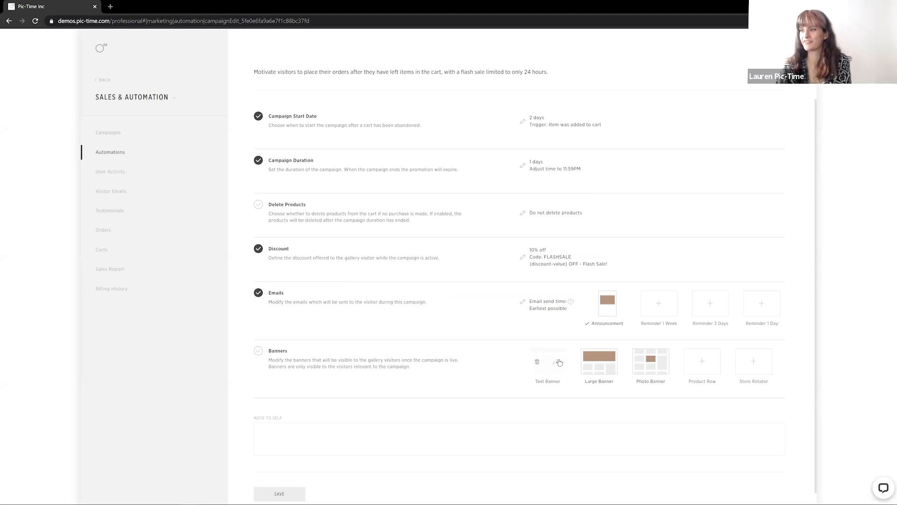
Add the Text Banner to the Abandoned Cart campaign and save the automation
left_click(558, 363)
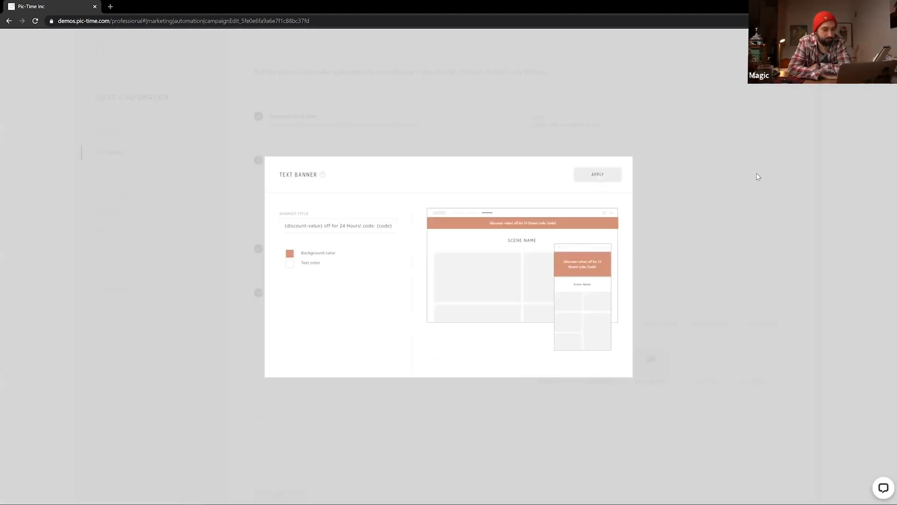
left_click(659, 385)
left_click(469, 416)
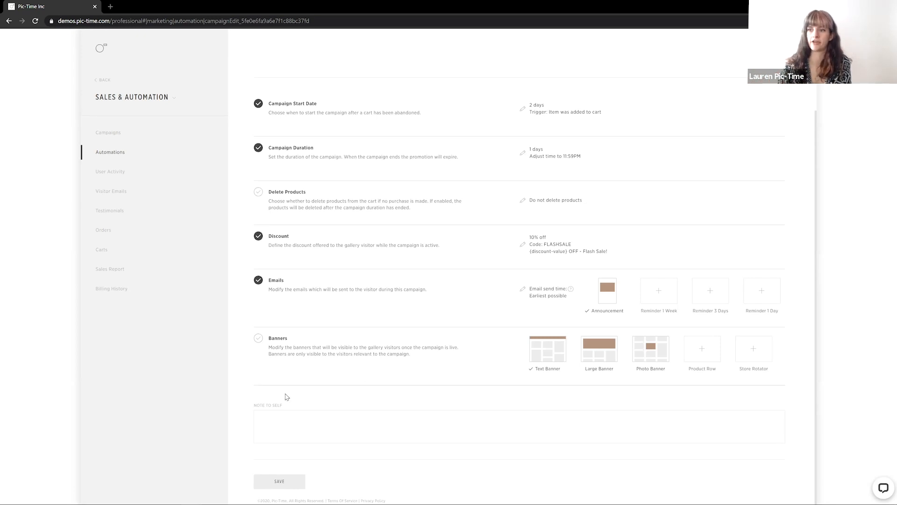
left_click(275, 486)
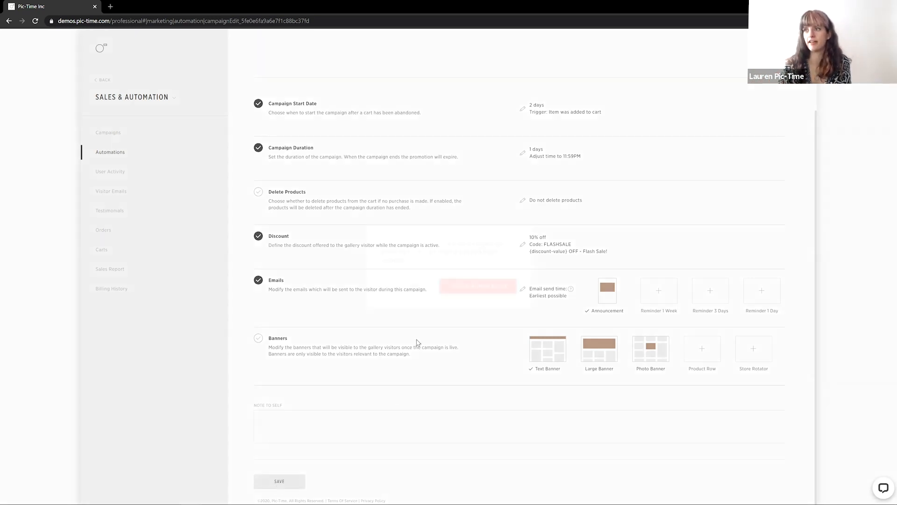
left_click(452, 290)
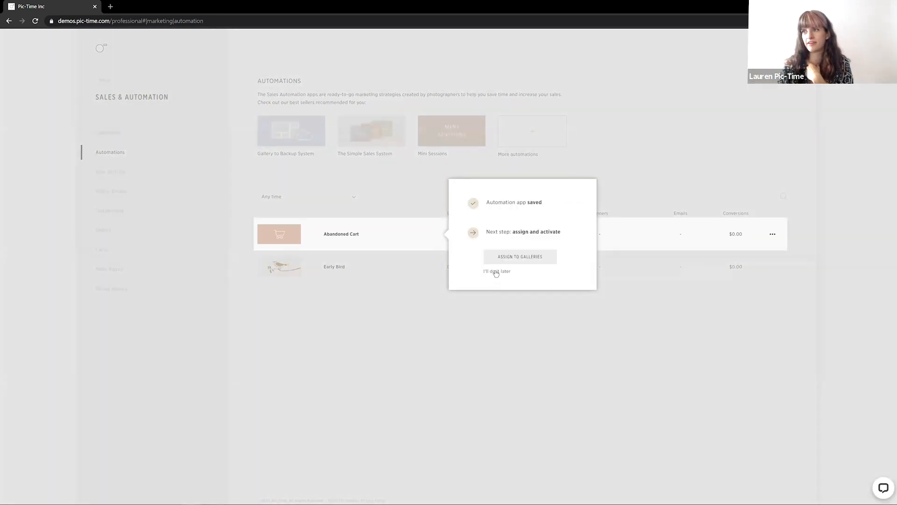
Open the Abandoned Cart automation's overview and its edit mode, then return to the automations list
left_click(495, 274)
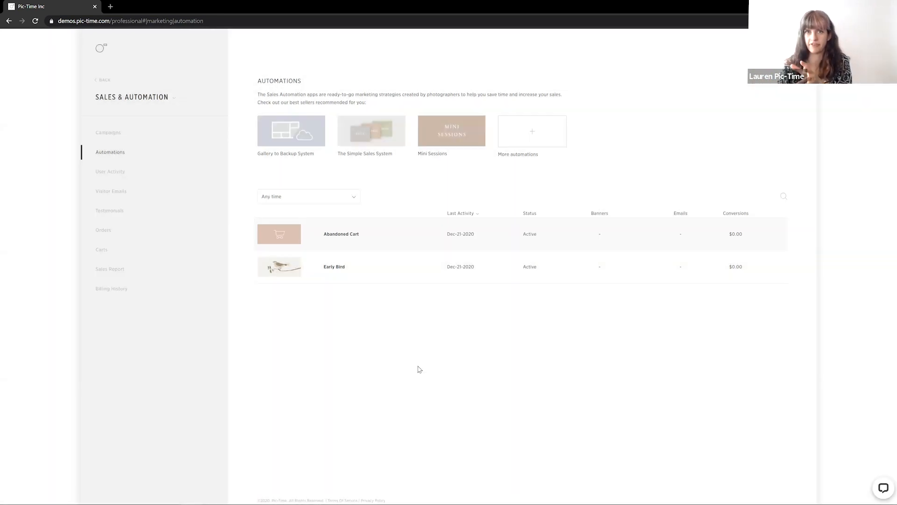
mouse_move(506, 248)
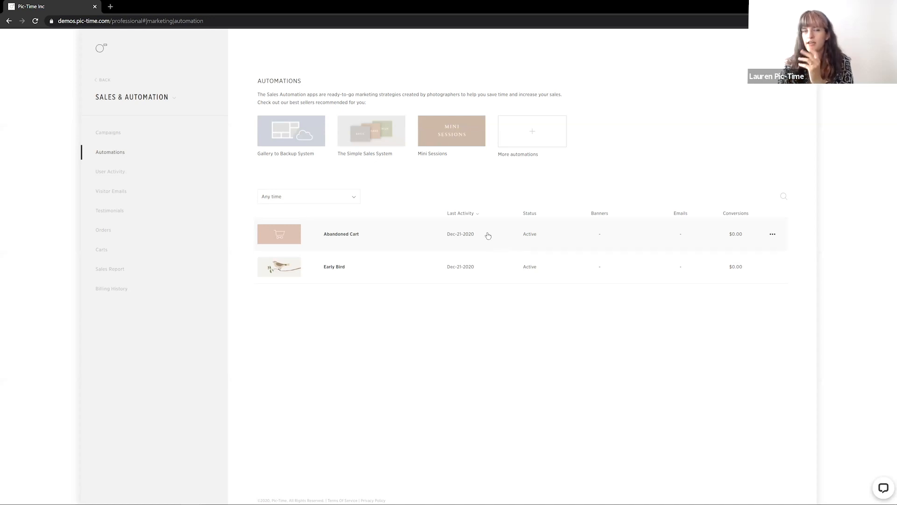
left_click(488, 236)
left_click(662, 87)
left_click(425, 306)
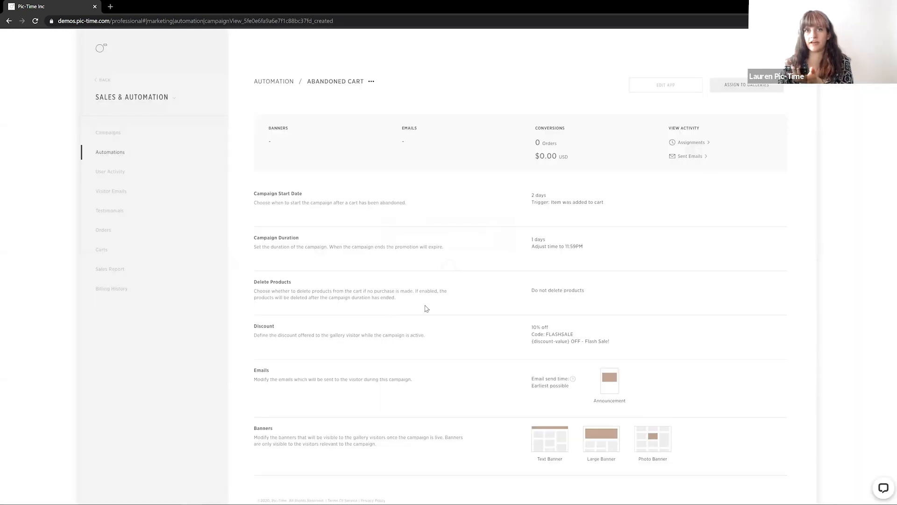
left_click(274, 82)
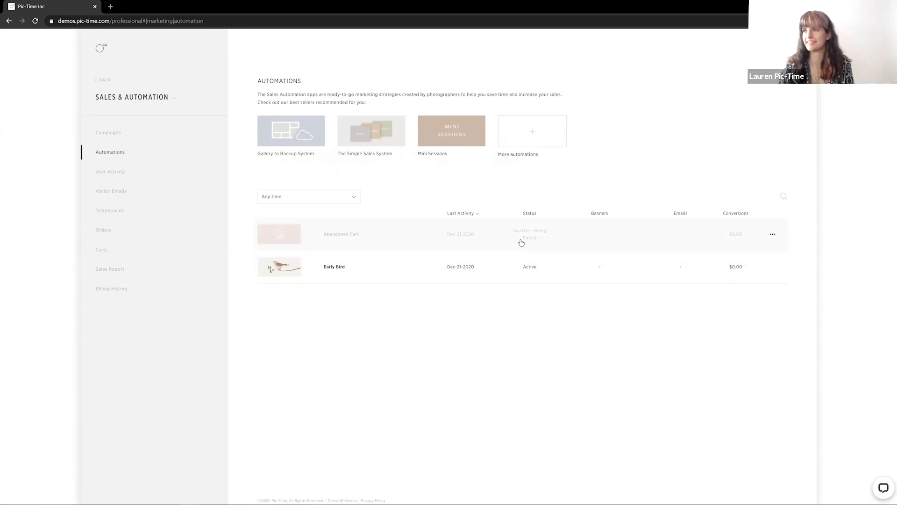
Finish editing the Abandoned Cart automation and postpone assigning it to galleries
left_click(535, 237)
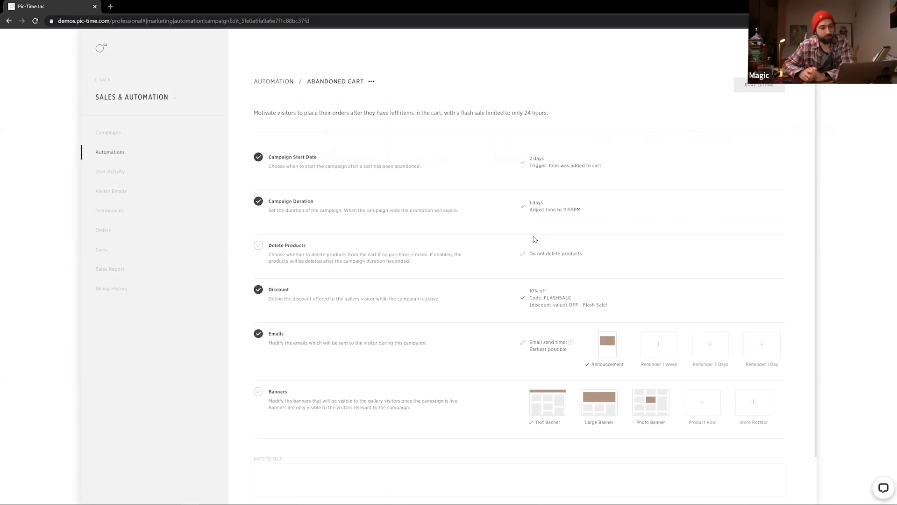
left_click(760, 90)
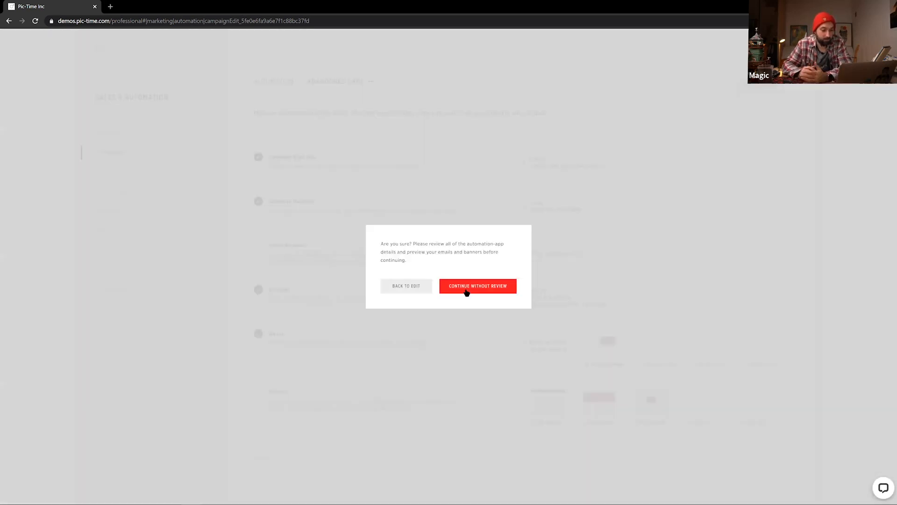
left_click(466, 291)
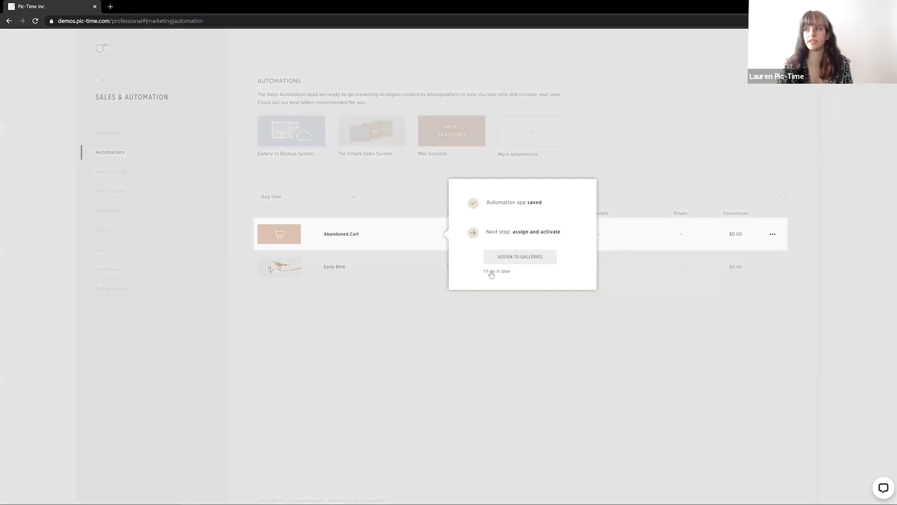
left_click(489, 271)
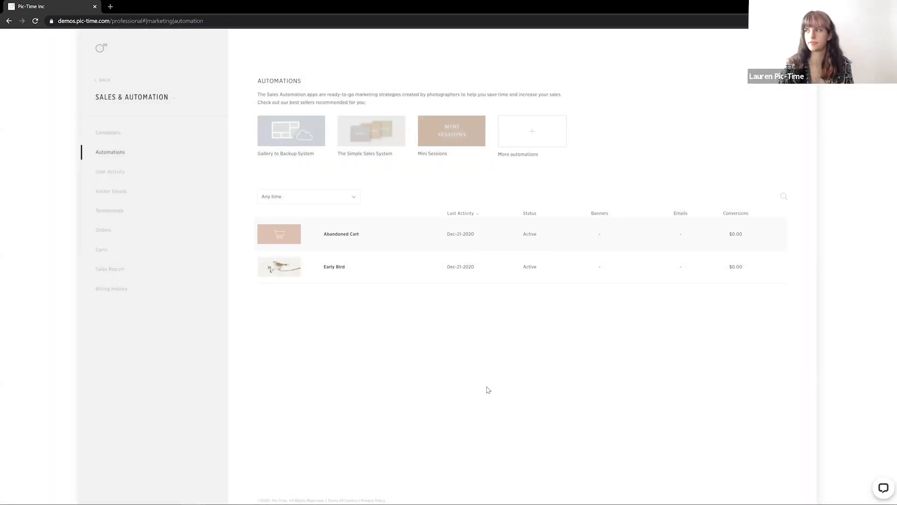
Open a client gallery's Automation & Discounts settings from the dashboard
left_click(101, 52)
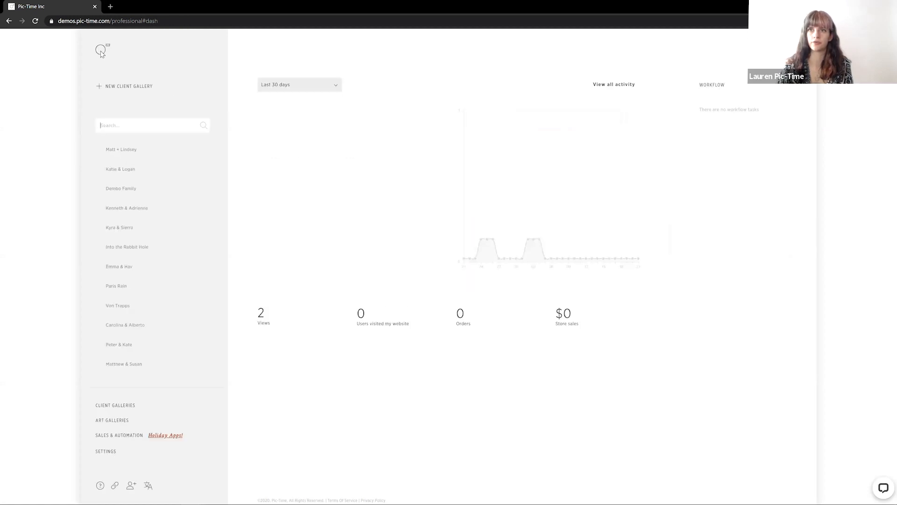
left_click(113, 267)
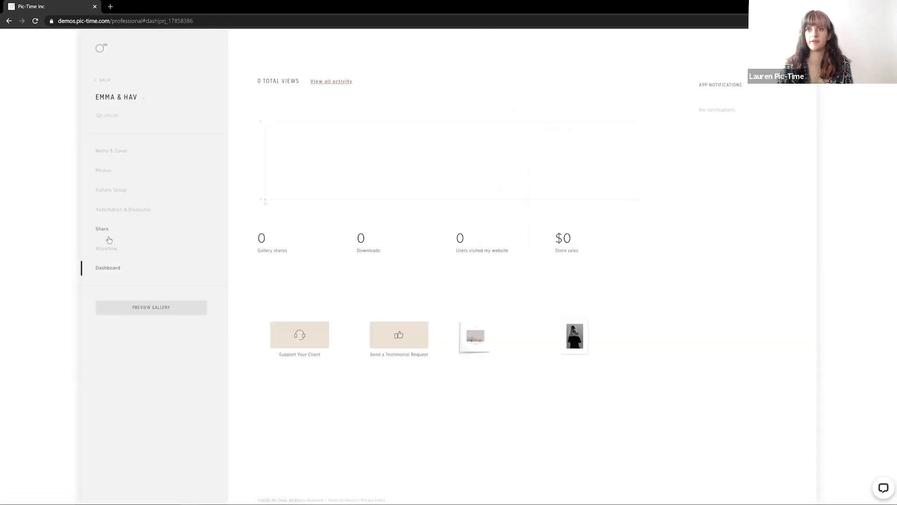
left_click(115, 211)
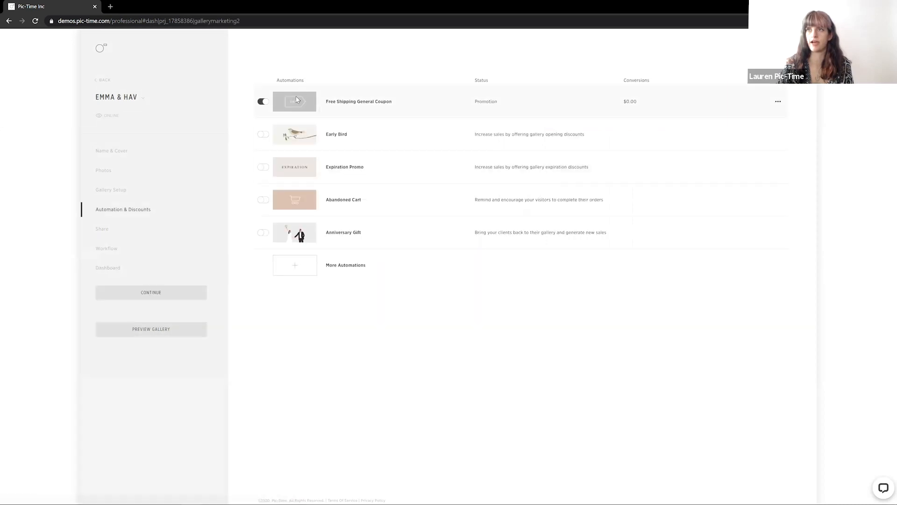
Enable the Abandoned Cart automation on the Emma & Hav gallery and acknowledge the confirmation
left_click(263, 200)
left_click(363, 272)
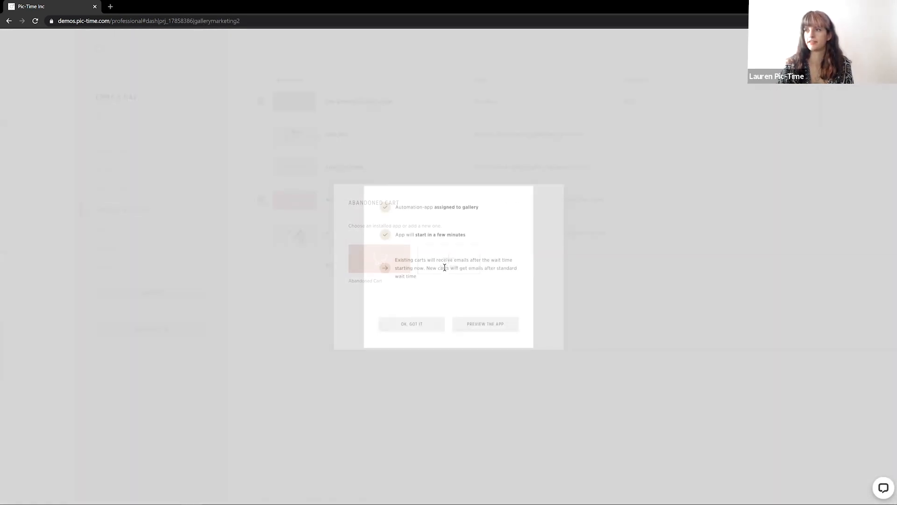
left_click(405, 323)
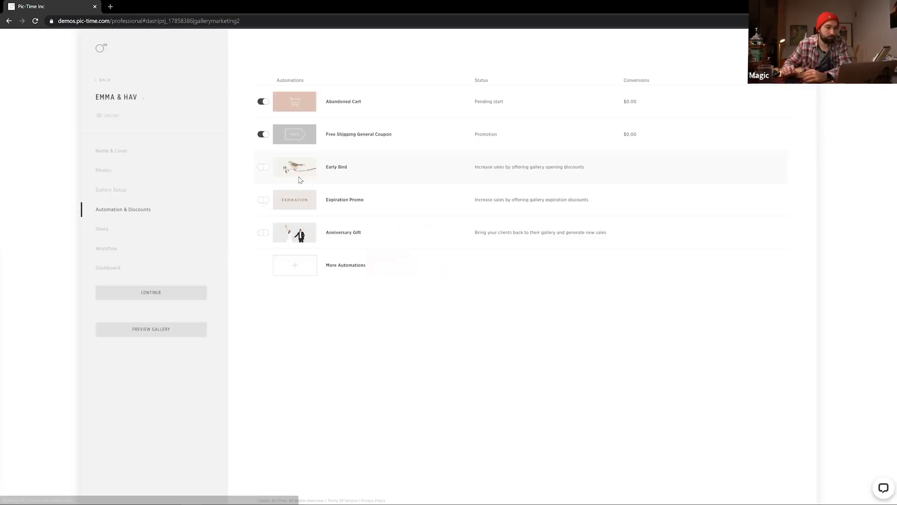
Enable the Early Bird automation on the Emma & Hav gallery and acknowledge the confirmation
left_click(261, 168)
left_click(392, 261)
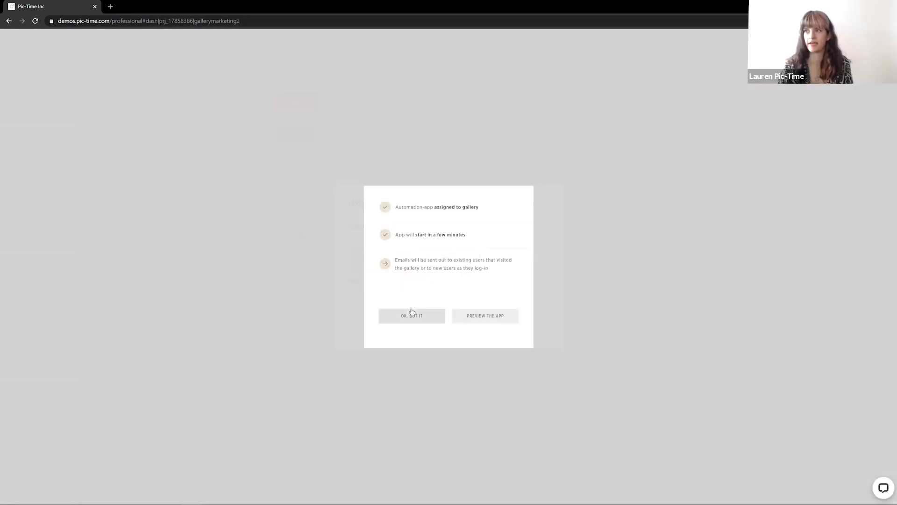
left_click(430, 310)
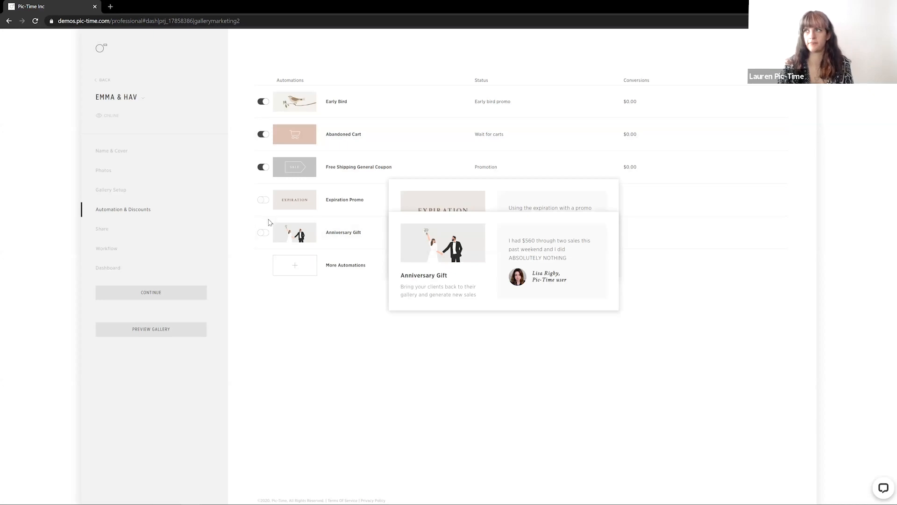
Turn off the Abandoned Cart automation on the gallery, choosing to remove it anyway
left_click(259, 134)
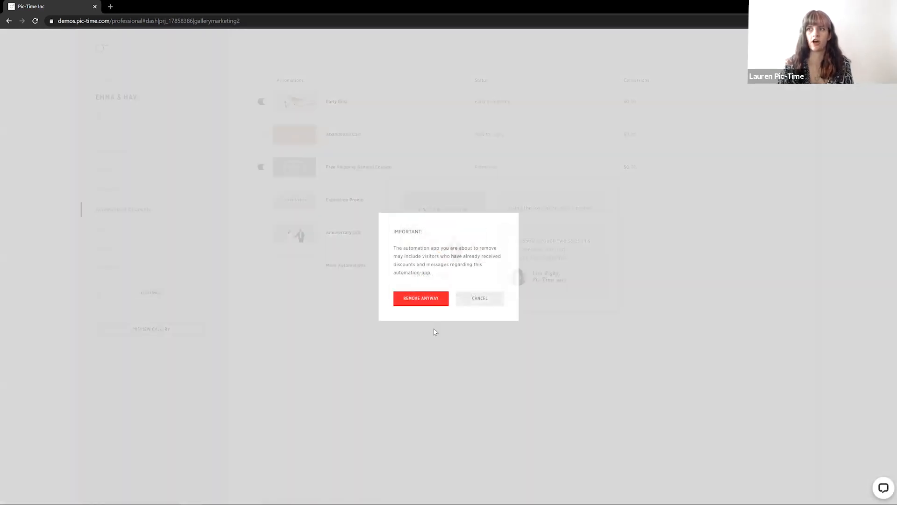
left_click(422, 300)
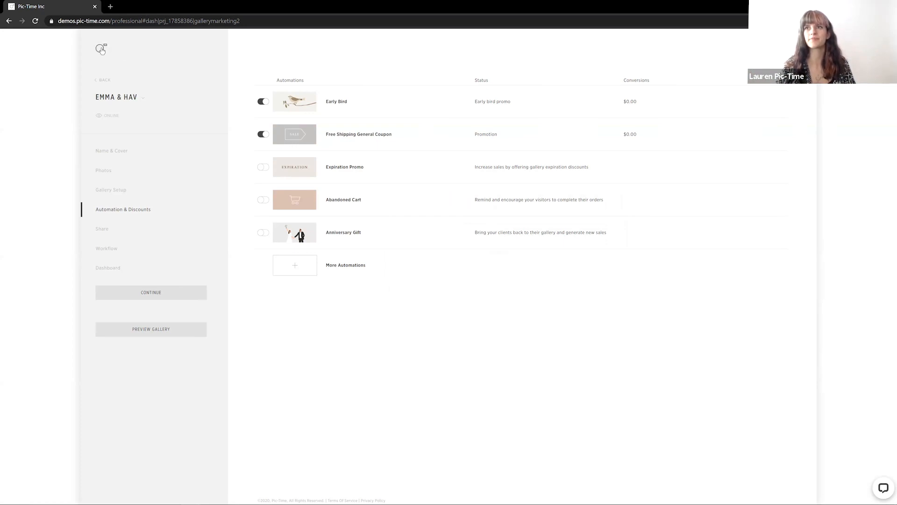
Open the Family project template's Automation & Discounts section from the account preferences
left_click(101, 48)
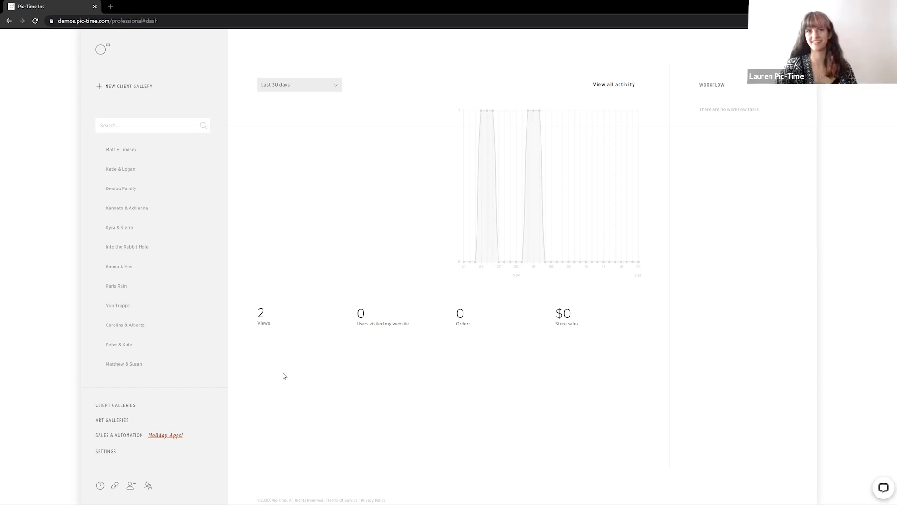
left_click(108, 453)
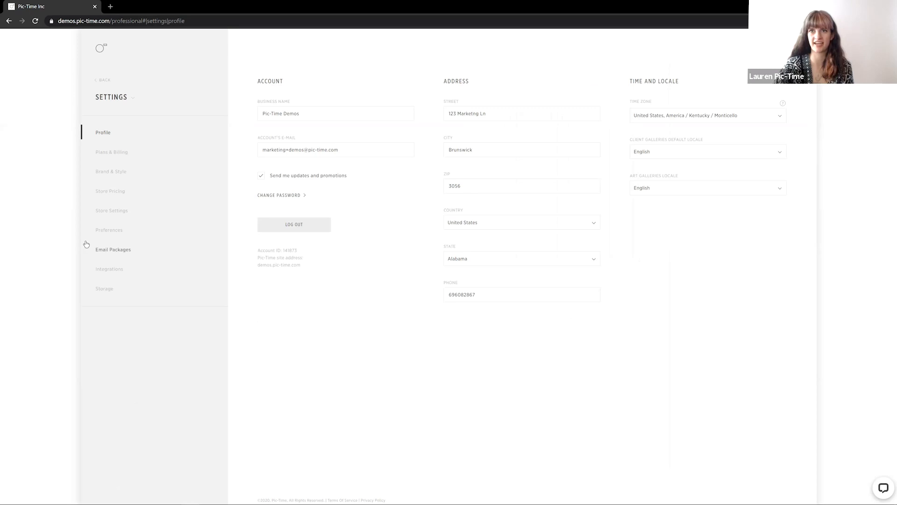
left_click(103, 235)
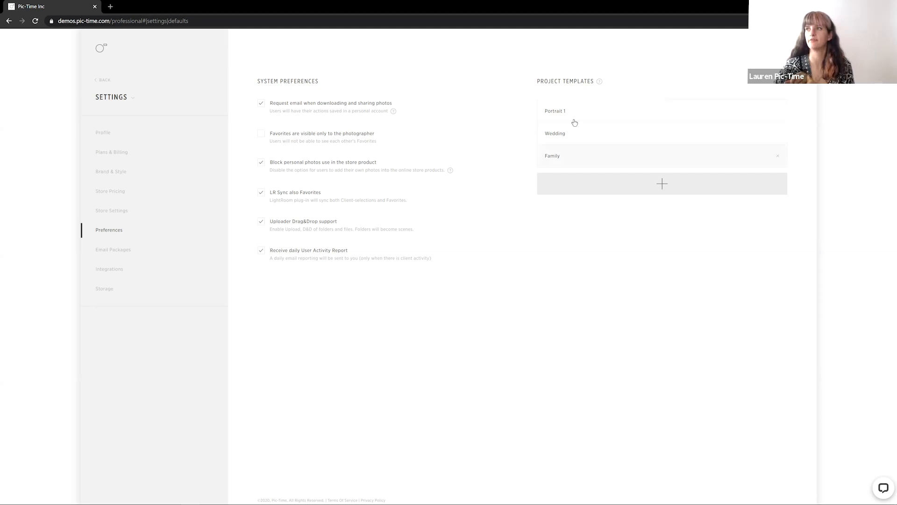
left_click(552, 156)
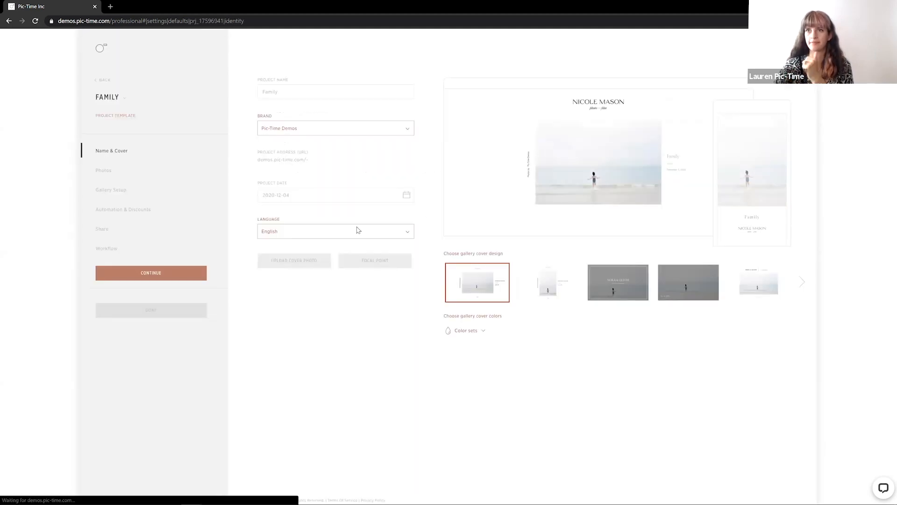
left_click(124, 209)
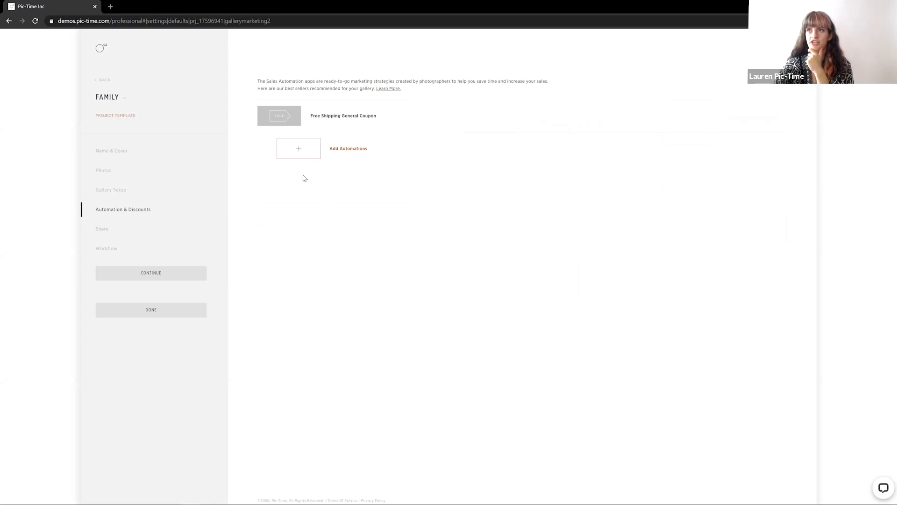
Add the Abandoned Cart automation to the Family project template, finish the template, and return to the dashboard
left_click(292, 157)
left_click(344, 219)
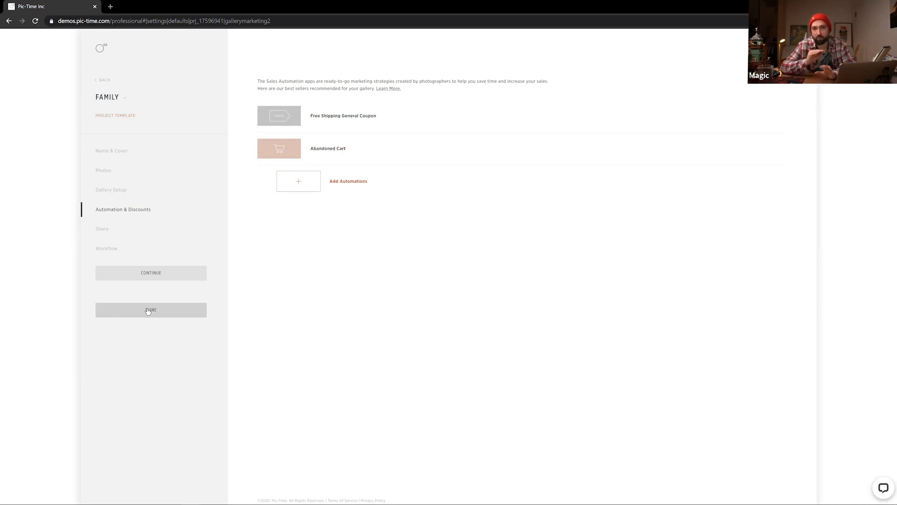
left_click(155, 312)
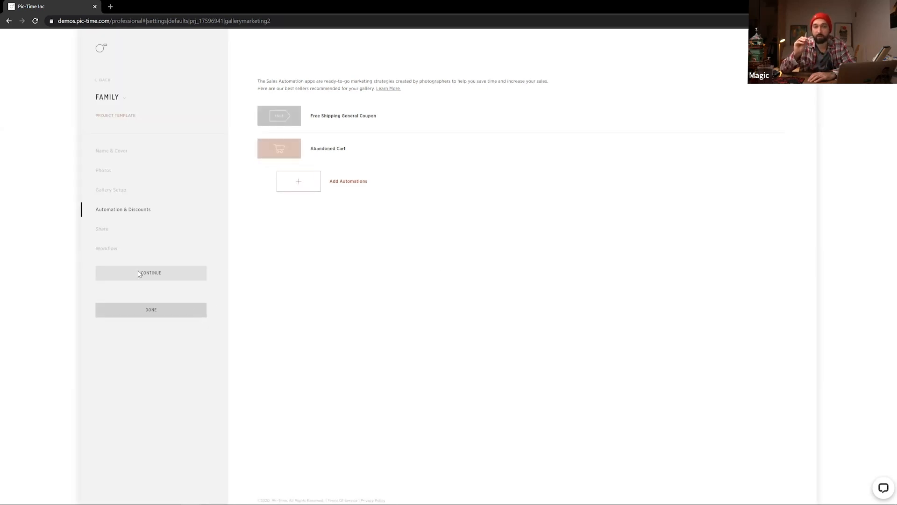
left_click(99, 50)
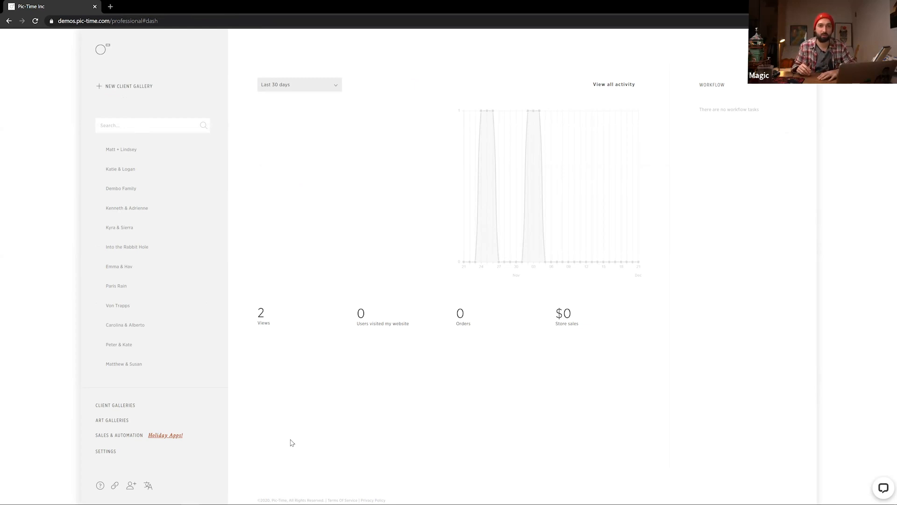
mouse_move(166, 497)
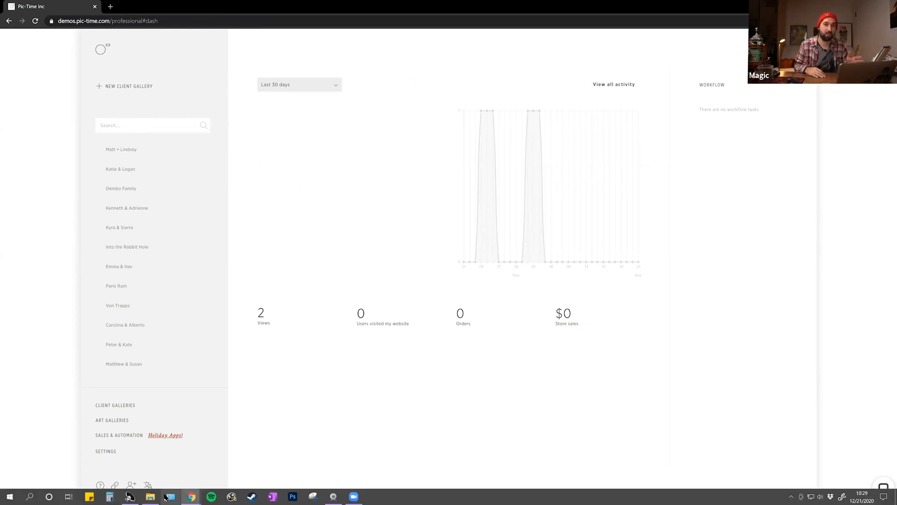
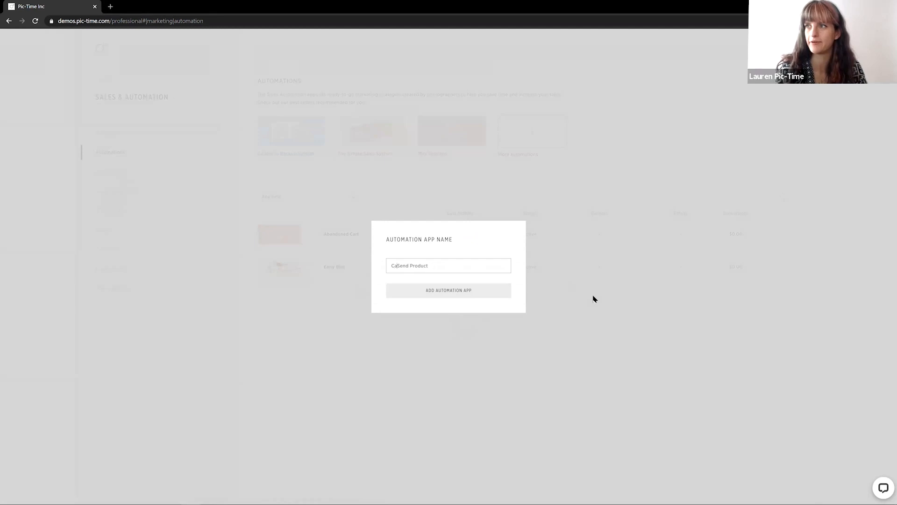
Name the new automation app Calendar Send Product and add it
type("lendar")
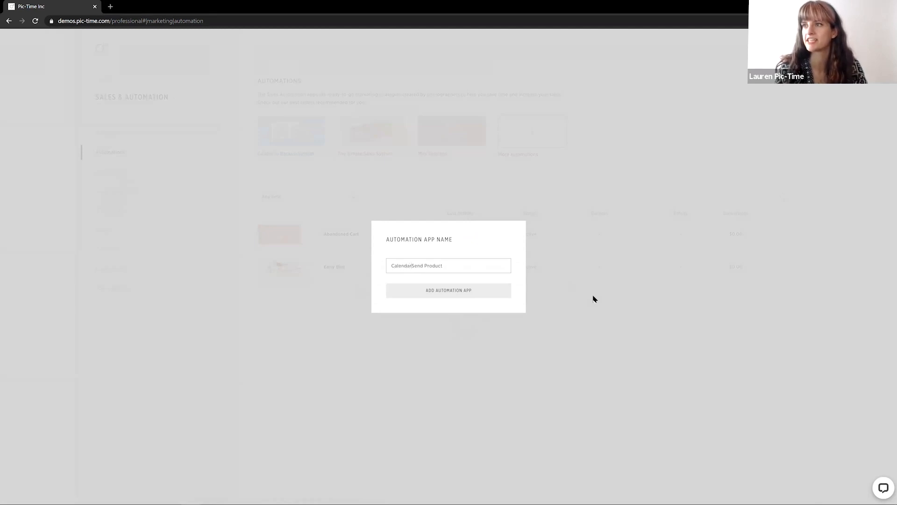
left_click(432, 295)
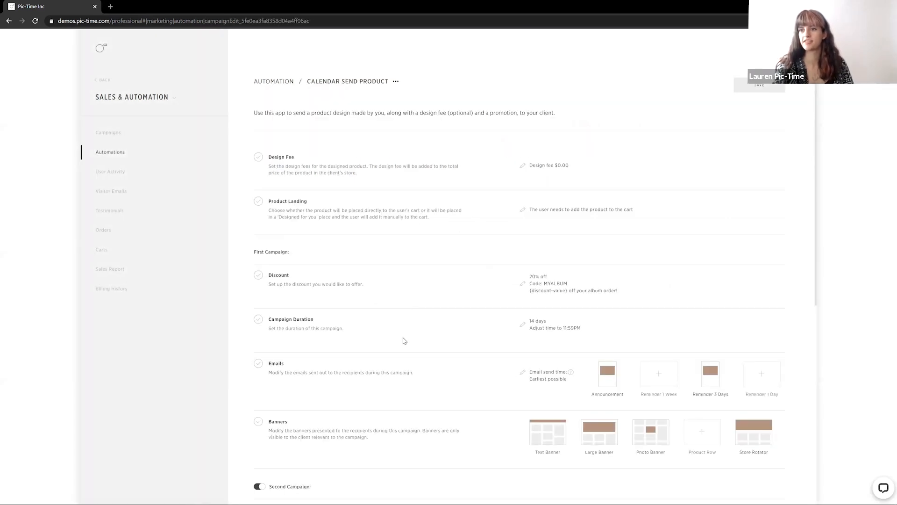
Review the app's settings and open the Design Fee dialog, closing it without changes
scroll(405, 341, "down", 8)
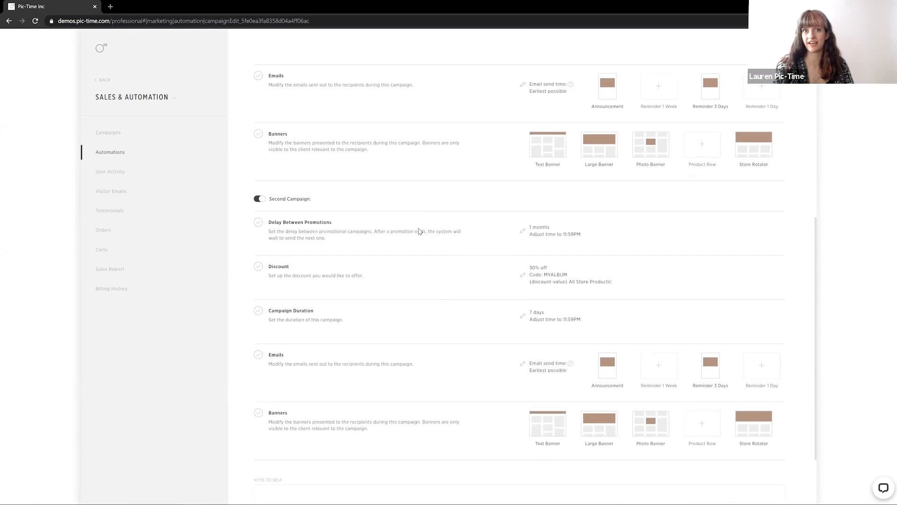
scroll(419, 230, "up", 8)
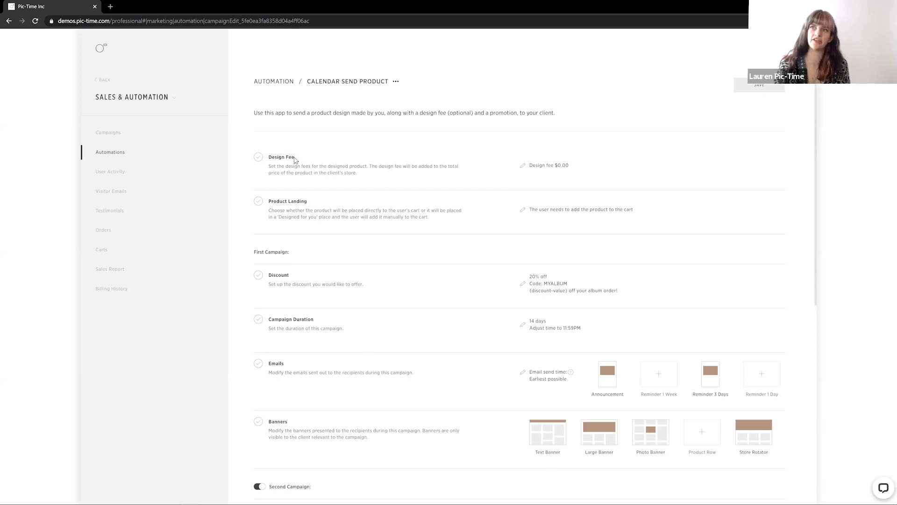
left_click(525, 170)
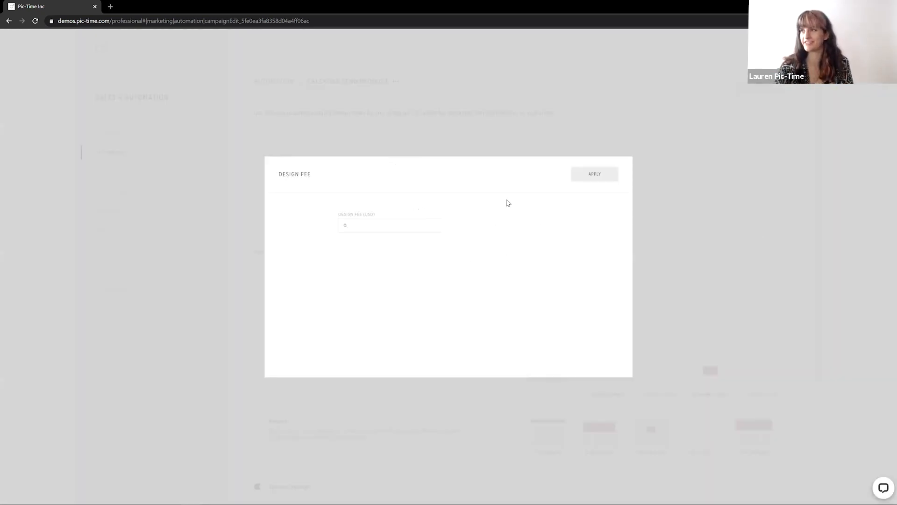
left_click(533, 137)
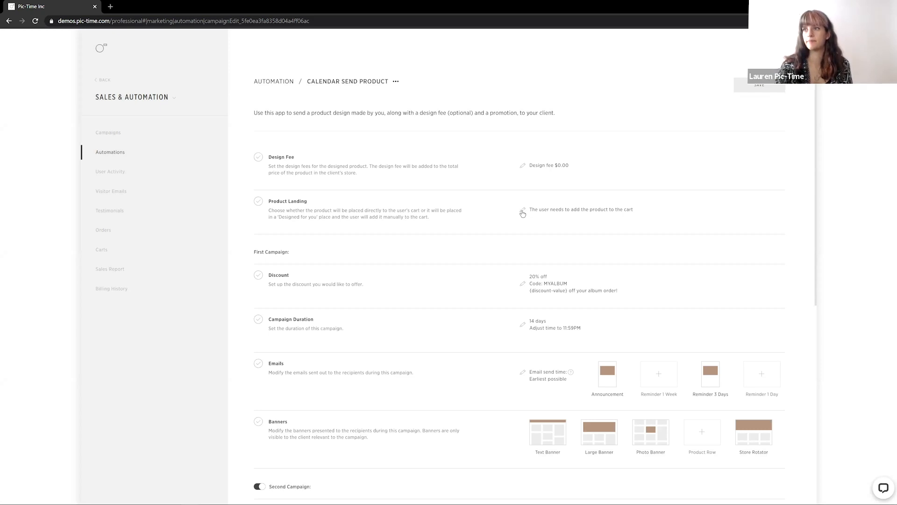
Set Product Landing to the 'Designed for you' interface and apply it
left_click(482, 222)
left_click(483, 221)
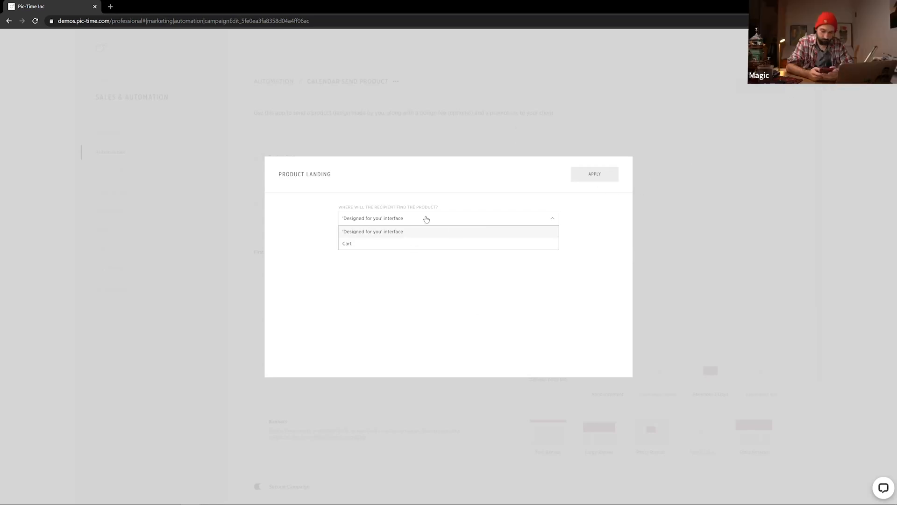
left_click(396, 232)
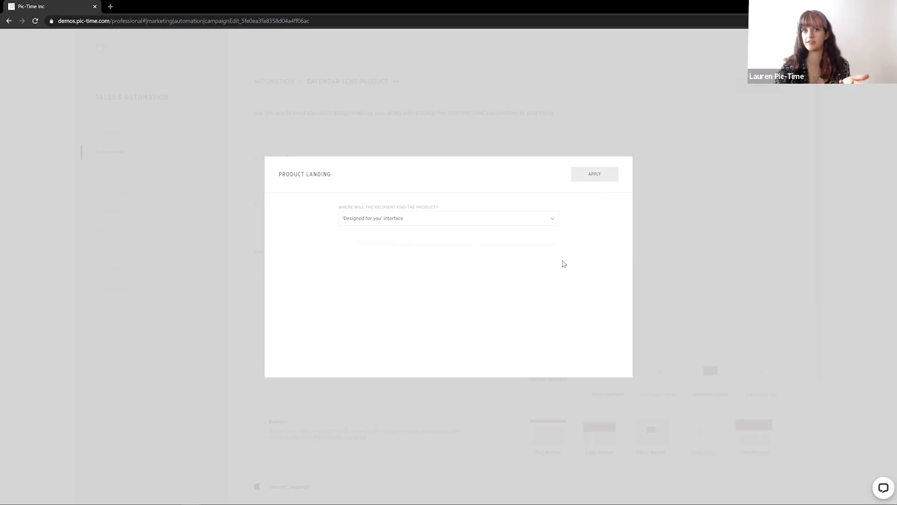
left_click(593, 175)
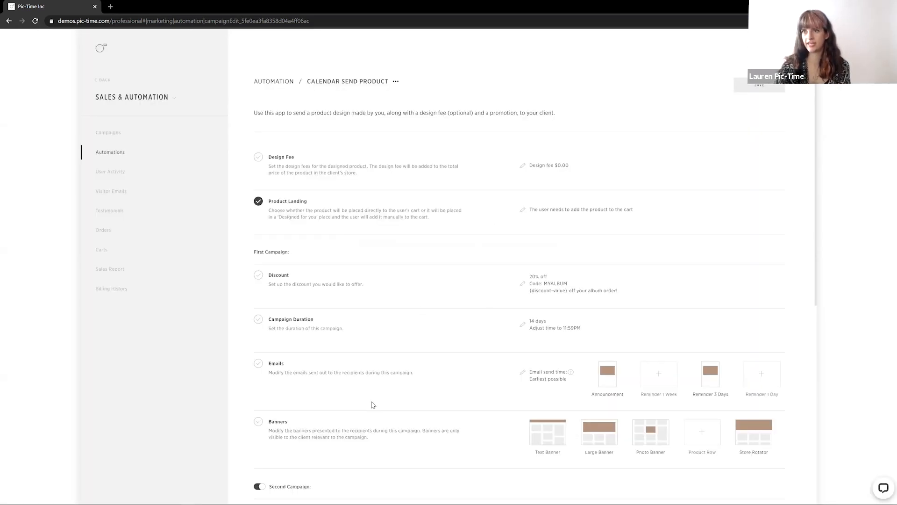
Switch the Second Campaign off and back on
scroll(377, 282, "down", 1)
left_click_drag(252, 212, 290, 217)
left_click(359, 290)
scroll(340, 393, "down", 1)
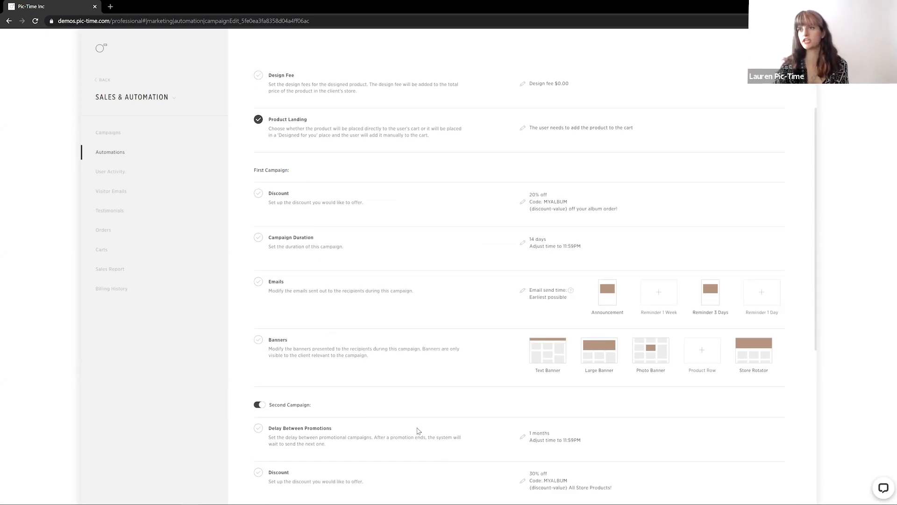
scroll(315, 383, "down", 1)
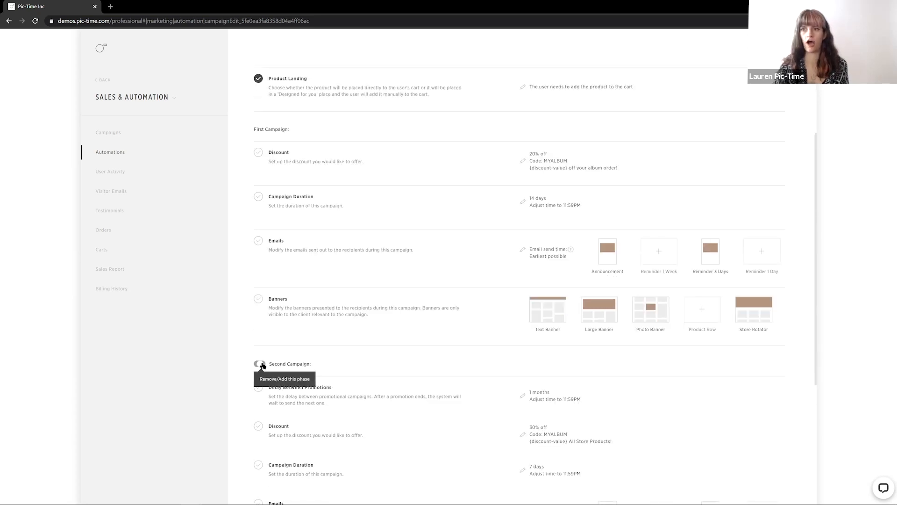
left_click(260, 363)
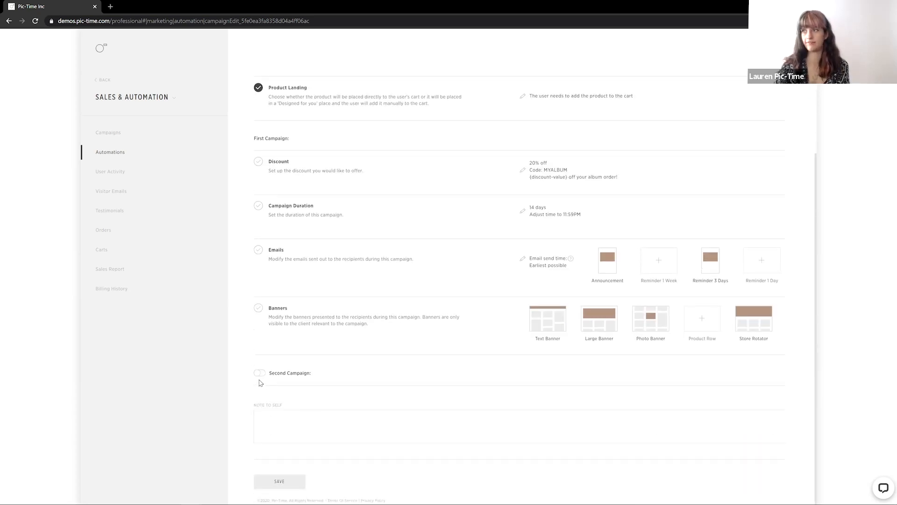
scroll(376, 304, "up", 2)
scroll(363, 317, "down", 2)
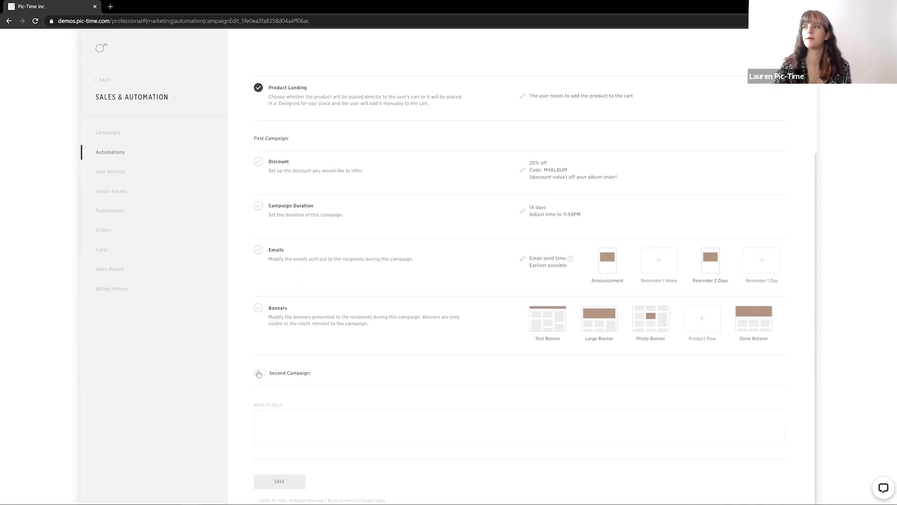
left_click(258, 372)
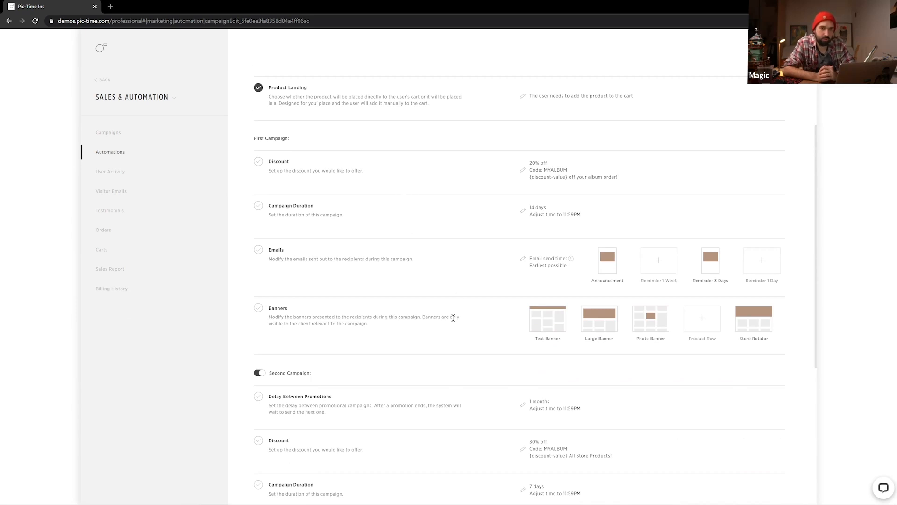
Scroll through the first and second campaign settings to review them
scroll(450, 324, "down", 4)
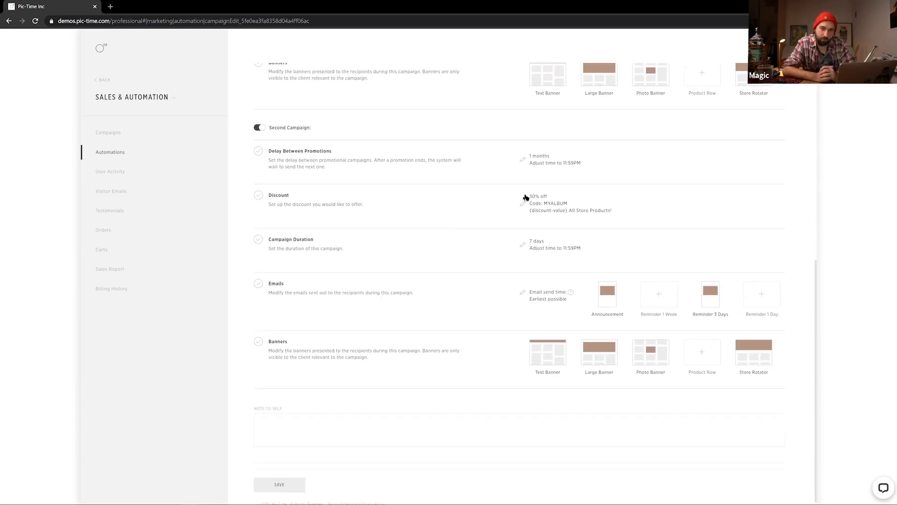
scroll(382, 316, "up", 6)
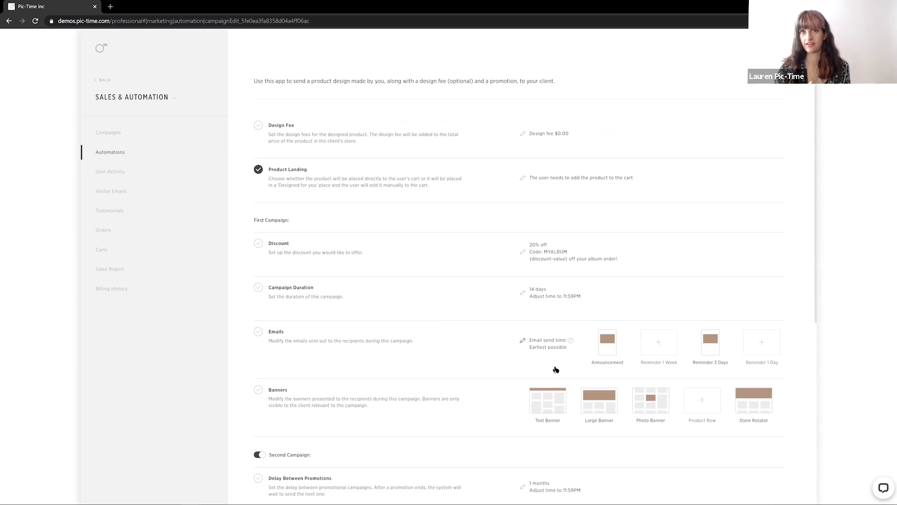
scroll(528, 191, "down", 2)
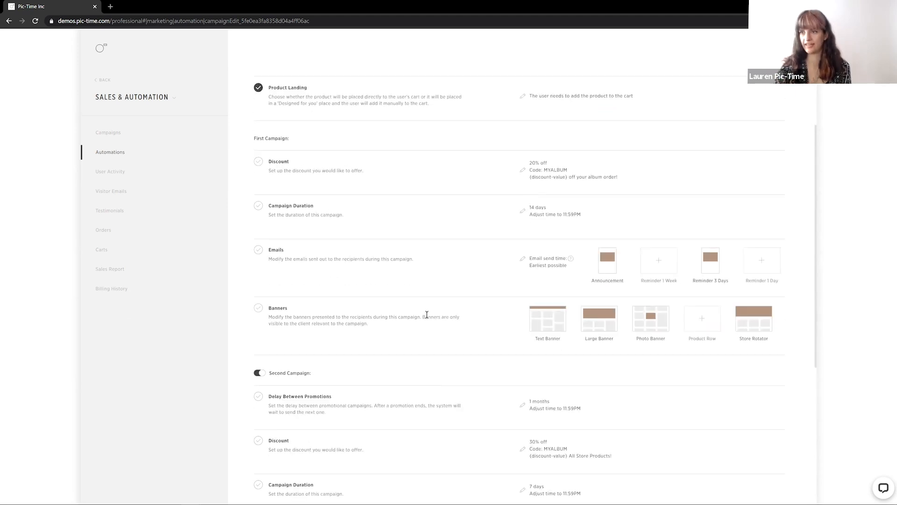
scroll(479, 304, "down", 3)
scroll(532, 284, "down", 3)
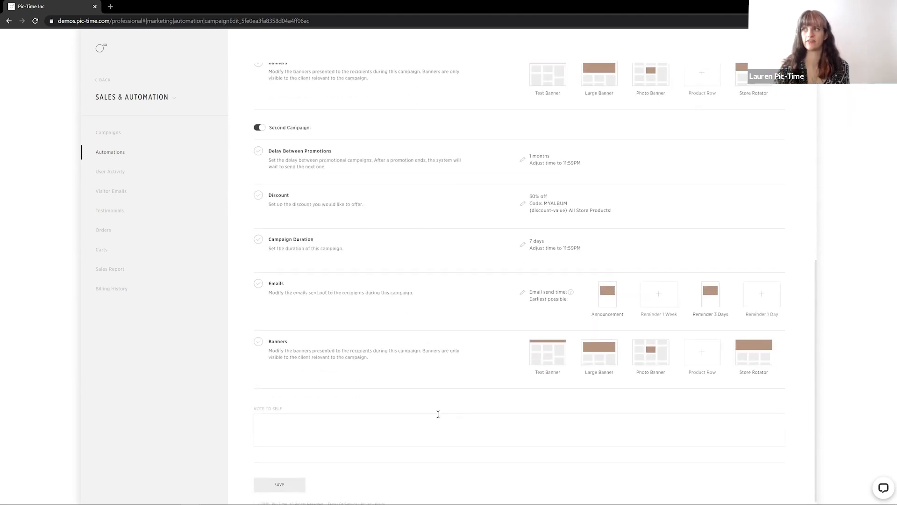
scroll(341, 332, "up", 3)
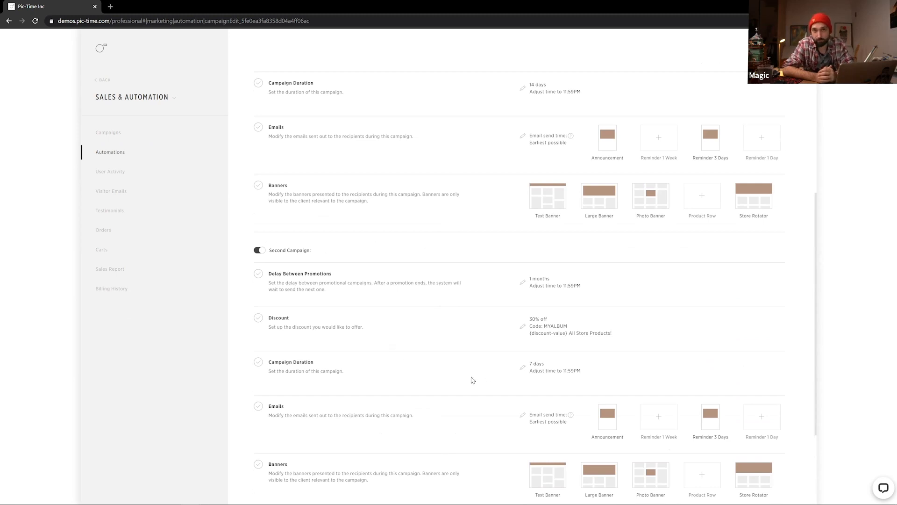
scroll(447, 387, "up", 5)
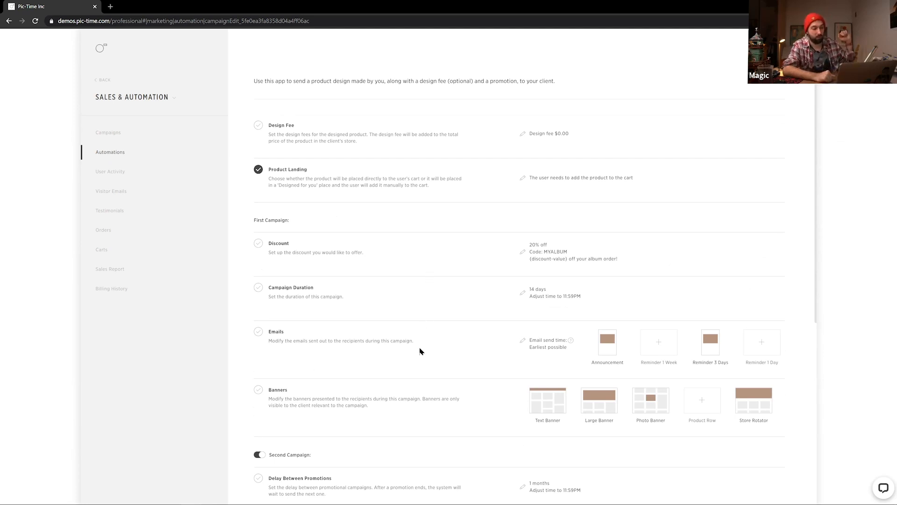
scroll(420, 352, "down", 2)
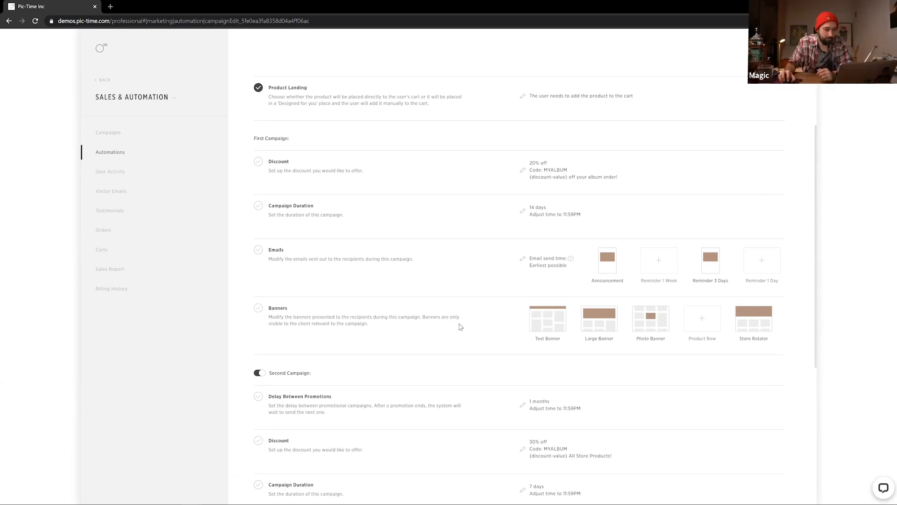
Clear the first campaign's discount information, confirming the clear
left_click(521, 169)
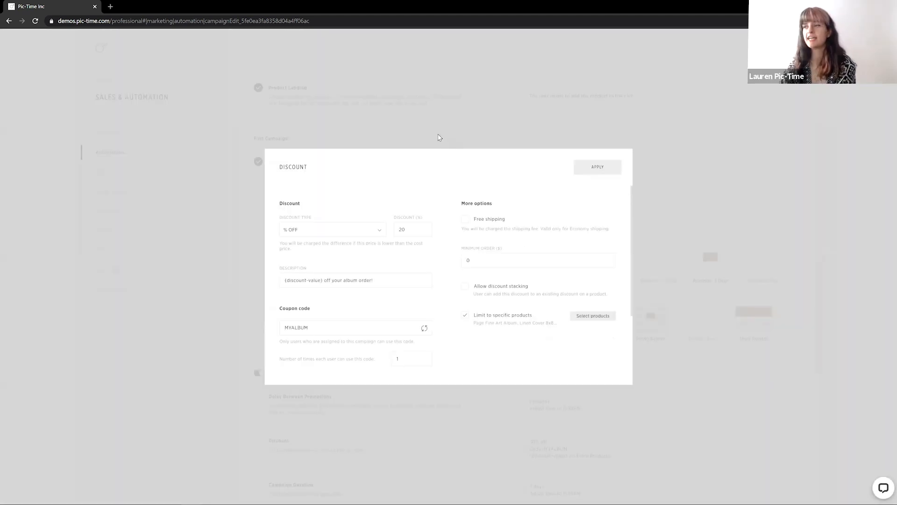
left_click(439, 135)
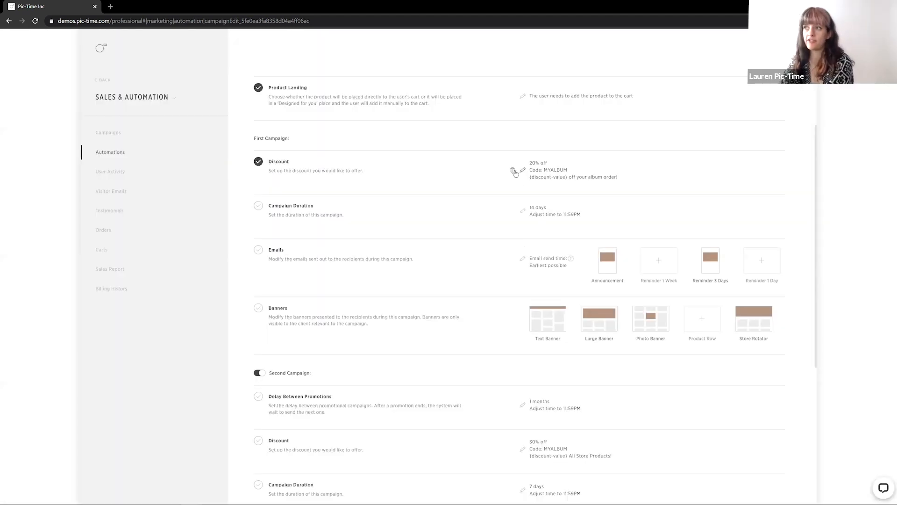
left_click(512, 175)
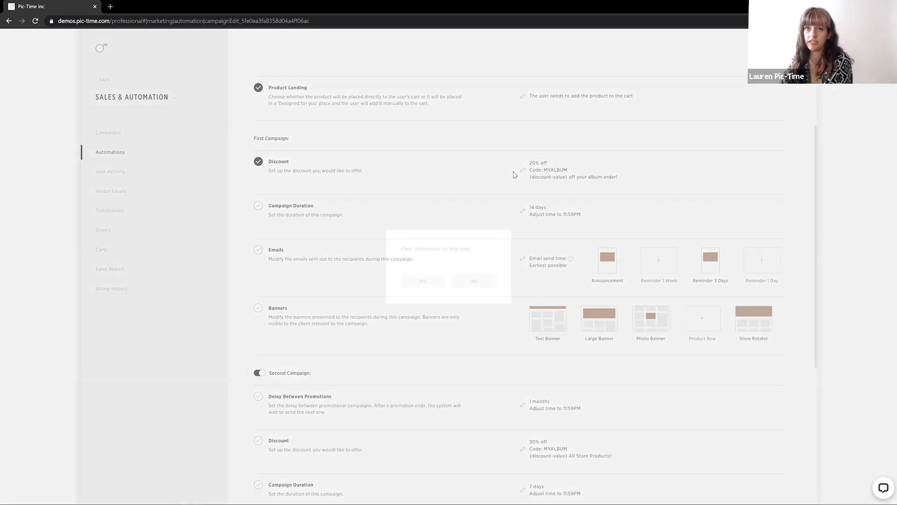
left_click(421, 280)
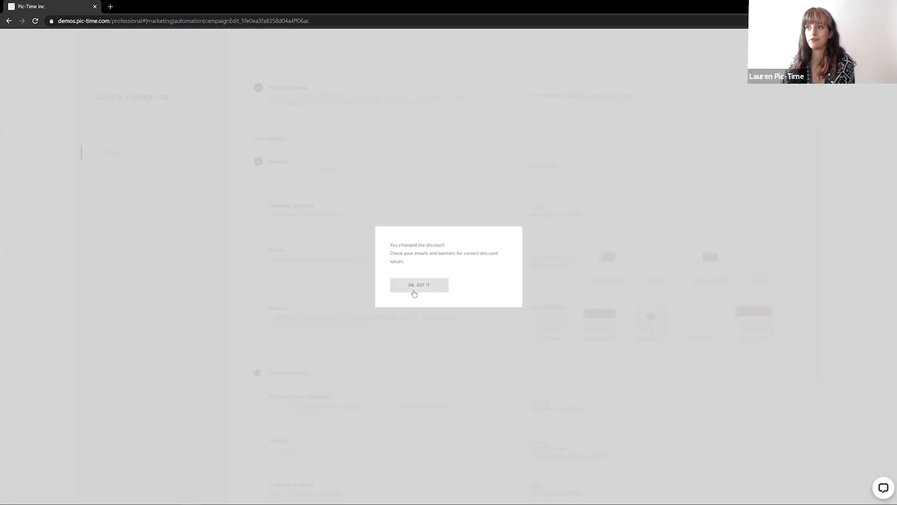
left_click(415, 290)
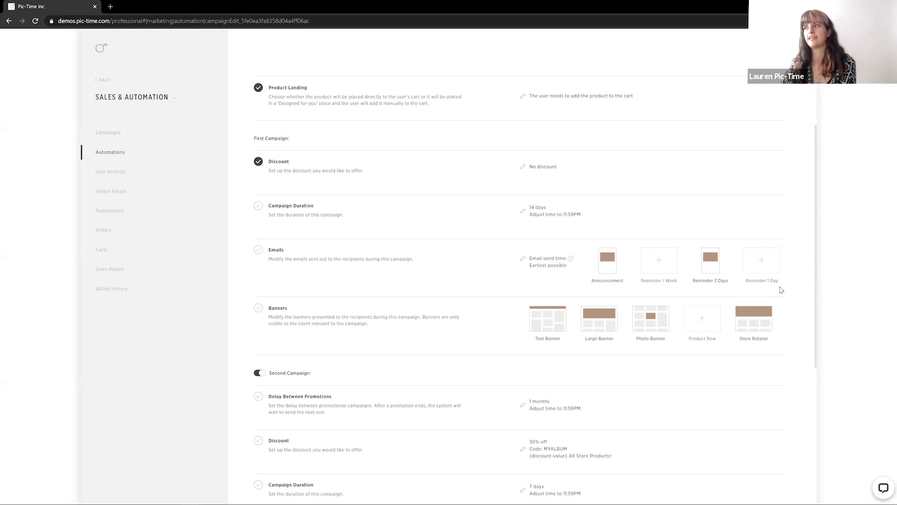
Reopen the first campaign's discount and set it to 10% off
mouse_move(544, 172)
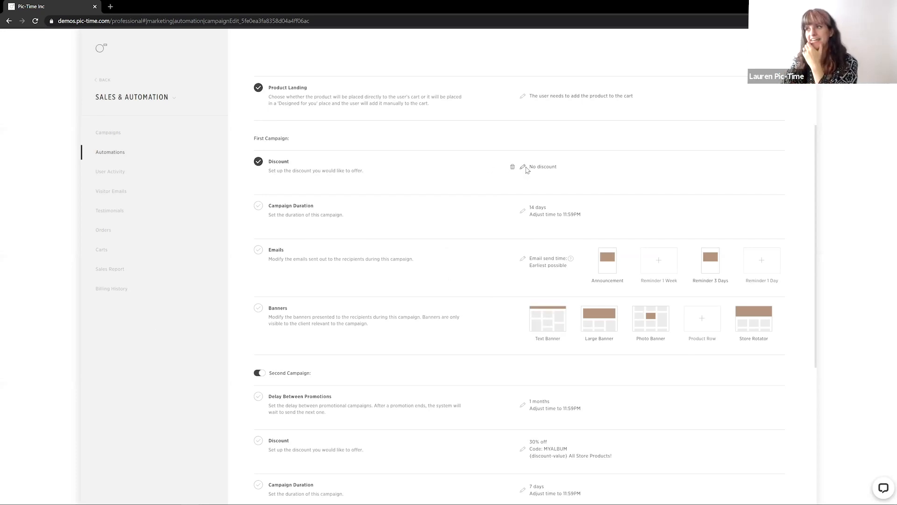
left_click(523, 168)
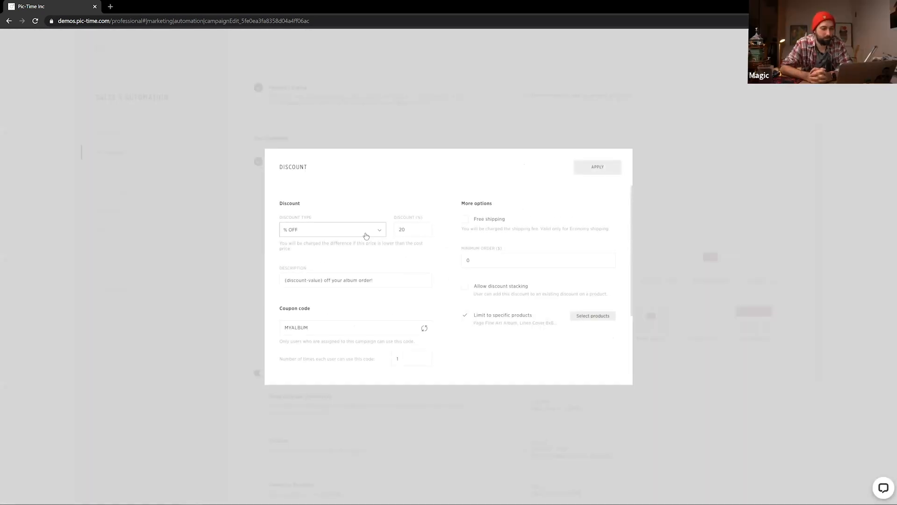
left_click(408, 236)
key("ctrl+a")
type("10")
Change the discount description to '(discount-value) off your calendar'
left_click(366, 285)
left_click(343, 287, "shift")
type("c")
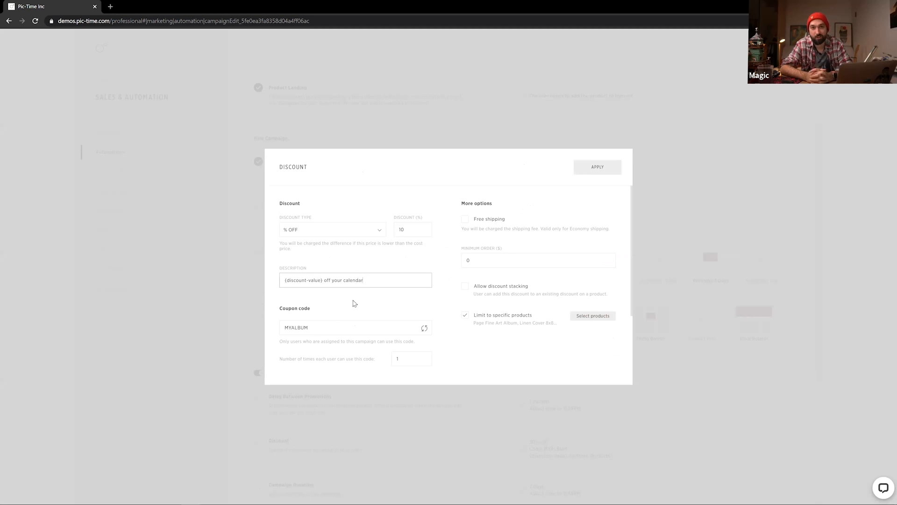
Change the coupon code to MYCALENDAR
left_click_drag(320, 329, 288, 331)
key("Tab")
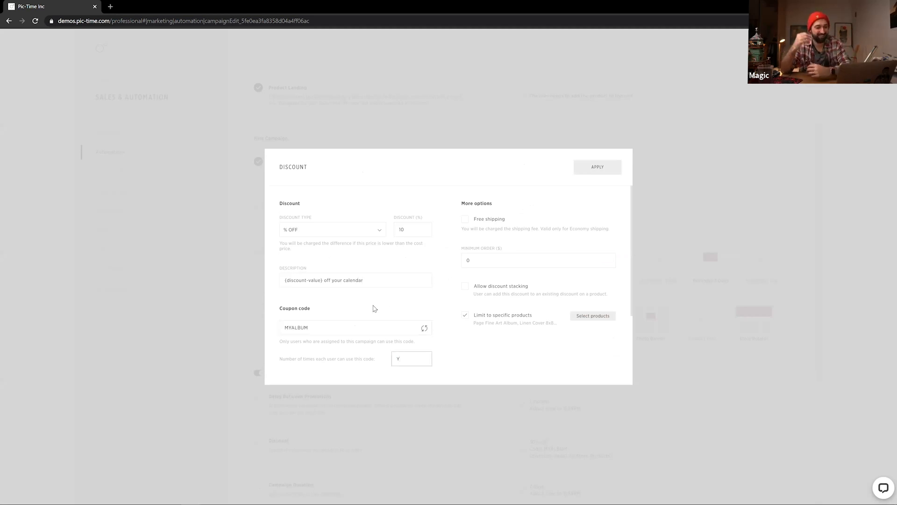
double_click(310, 329)
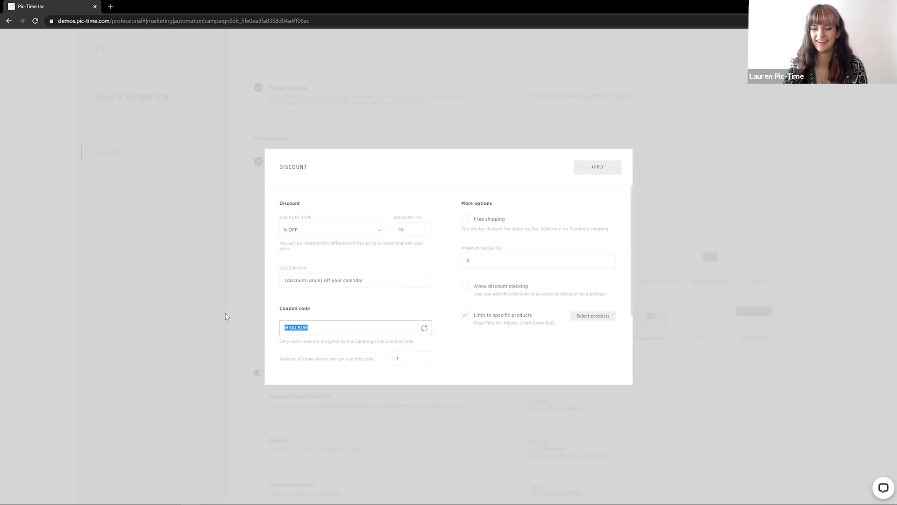
type("MYA")
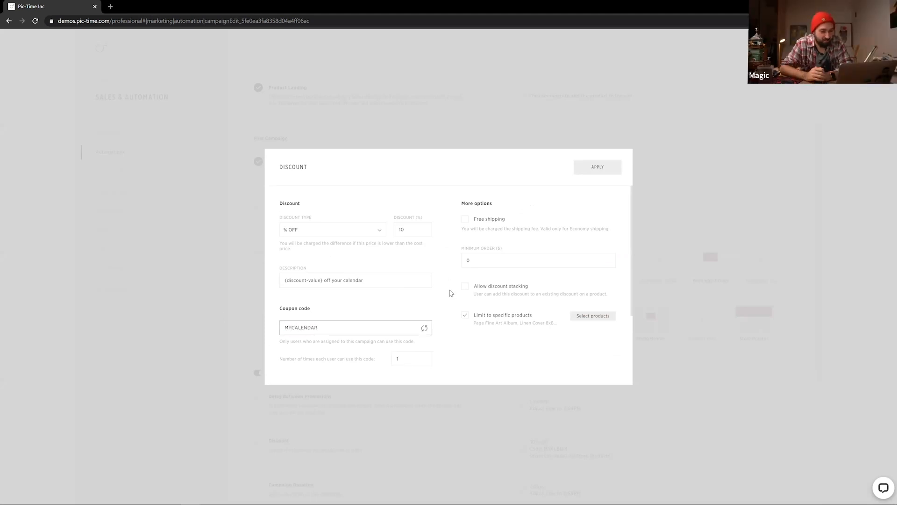
left_click(463, 314)
double_click(480, 315)
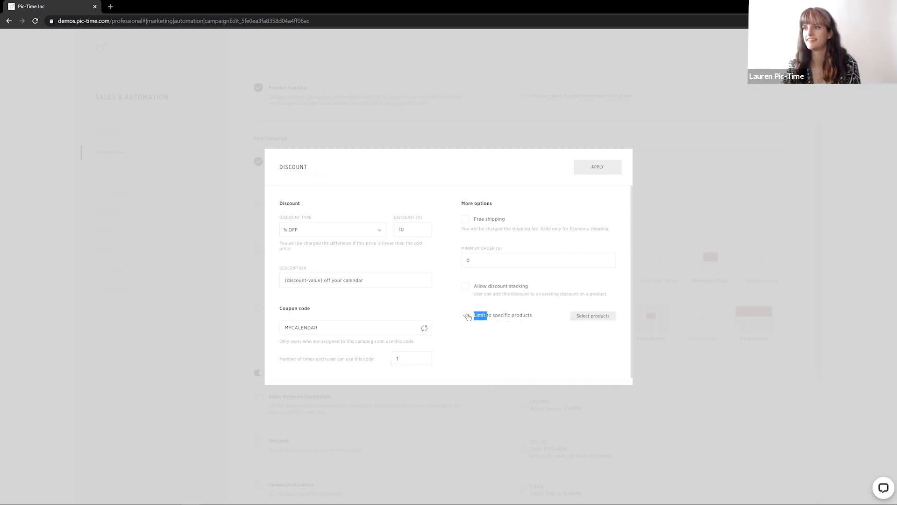
left_click(652, 134)
left_click(405, 227)
left_click(369, 281)
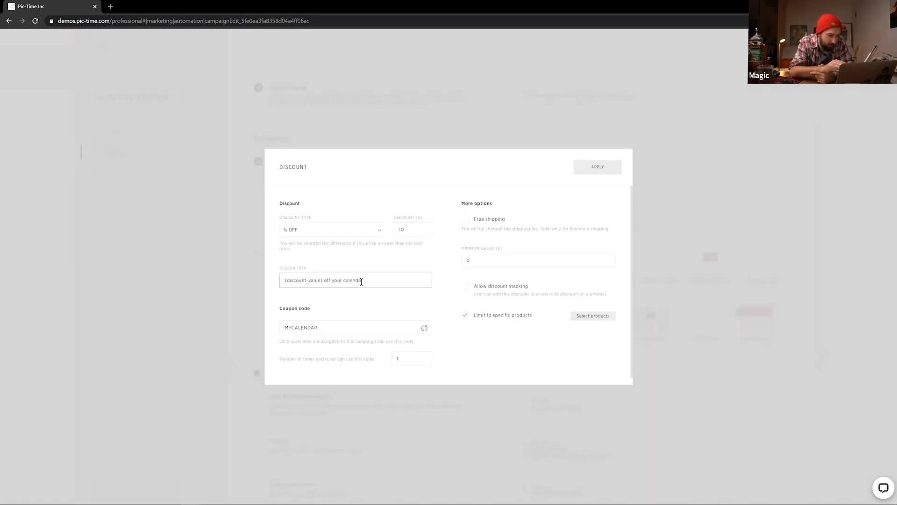
left_click(376, 327)
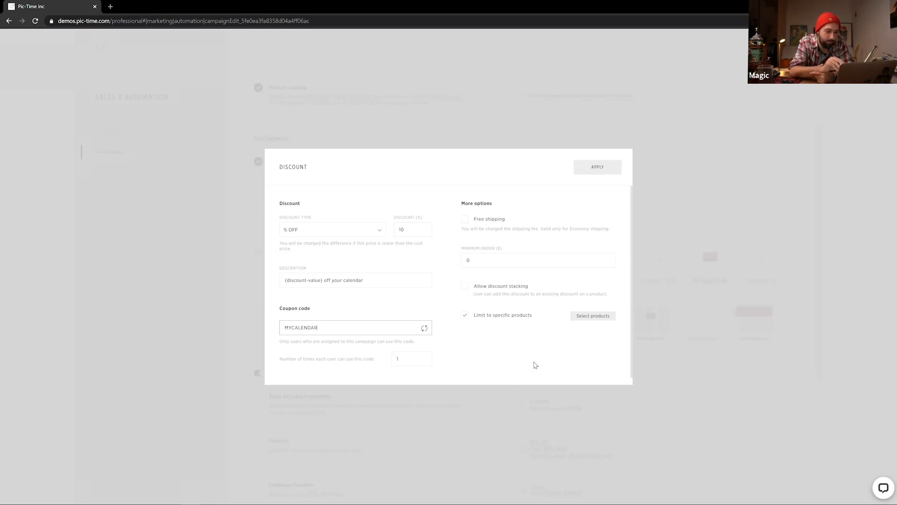
Limit the discount to the 6x9" Calendar w/ Clip, w/ Clip Board and w/ Wood stand products
left_click(600, 316)
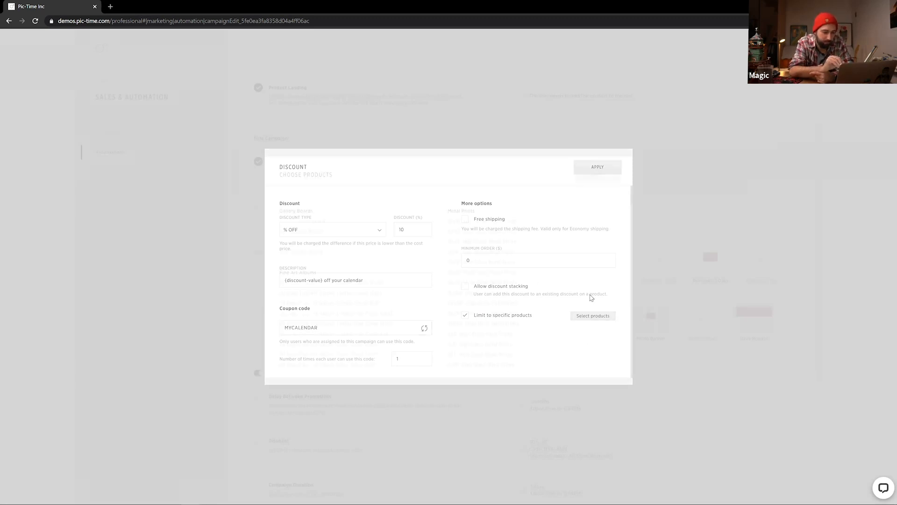
scroll(563, 279, "down", 10)
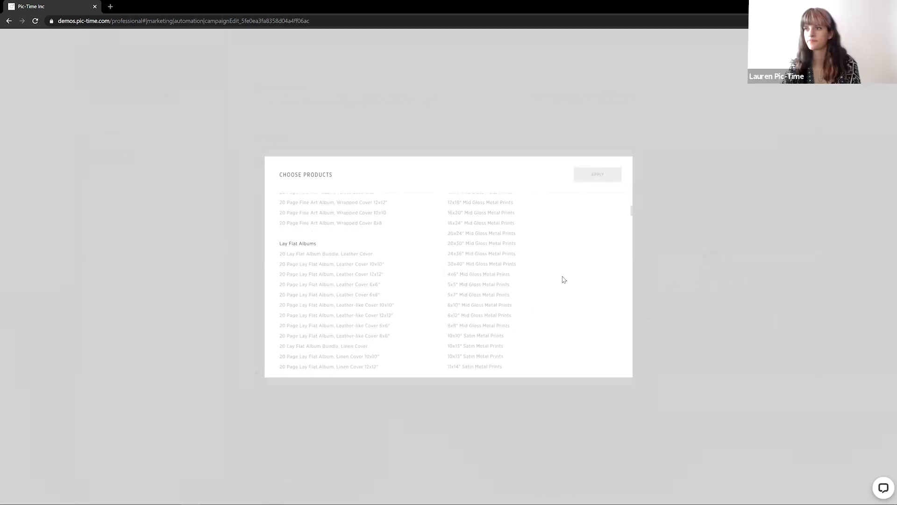
scroll(563, 278, "down", 15)
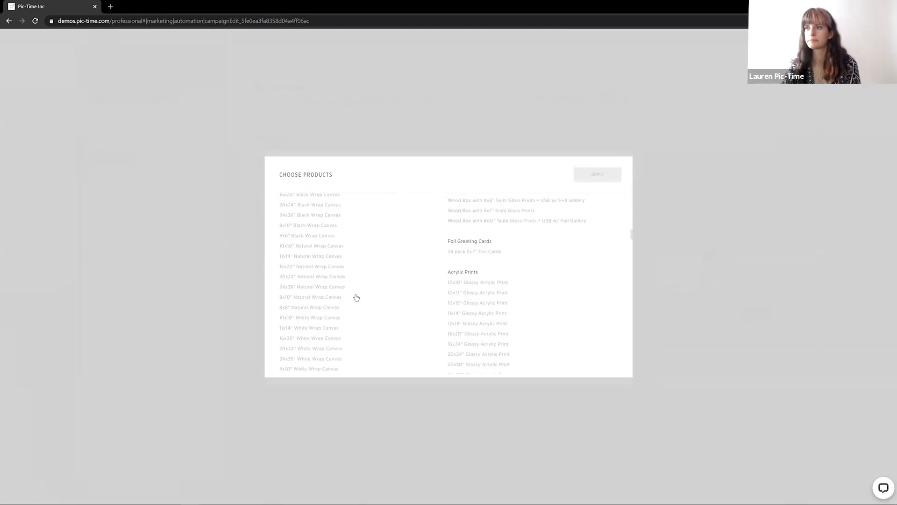
scroll(376, 301, "down", 8)
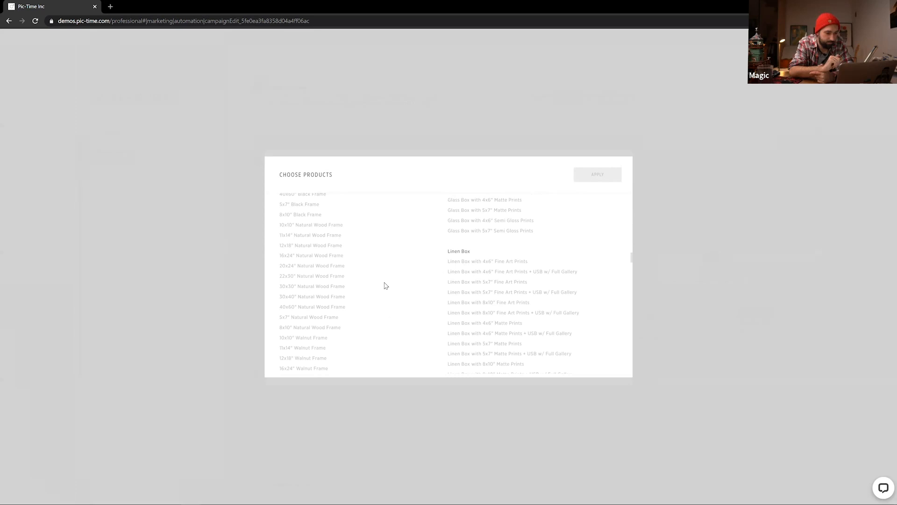
type("cale")
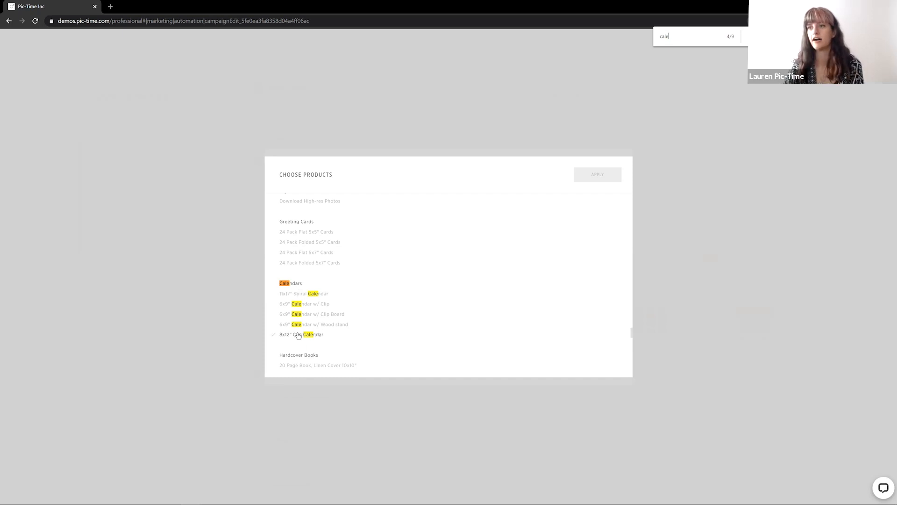
left_click(300, 304)
left_click(298, 314)
left_click(292, 326)
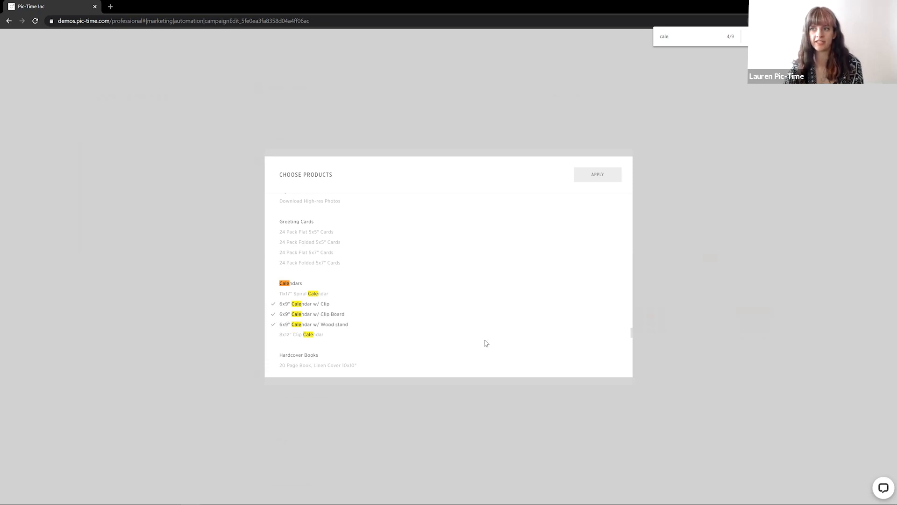
left_click(591, 172)
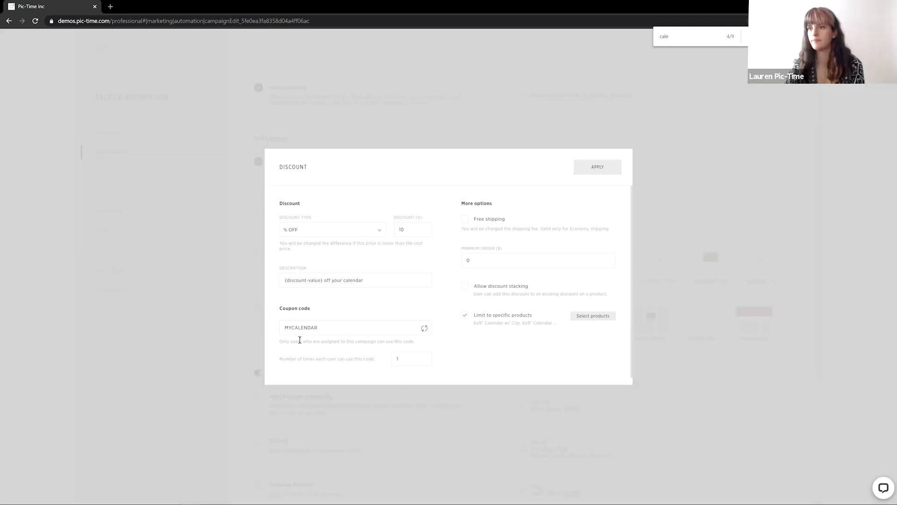
Apply the first campaign's discount settings and acknowledge the changed-discount notice
double_click(408, 361)
left_click(520, 362)
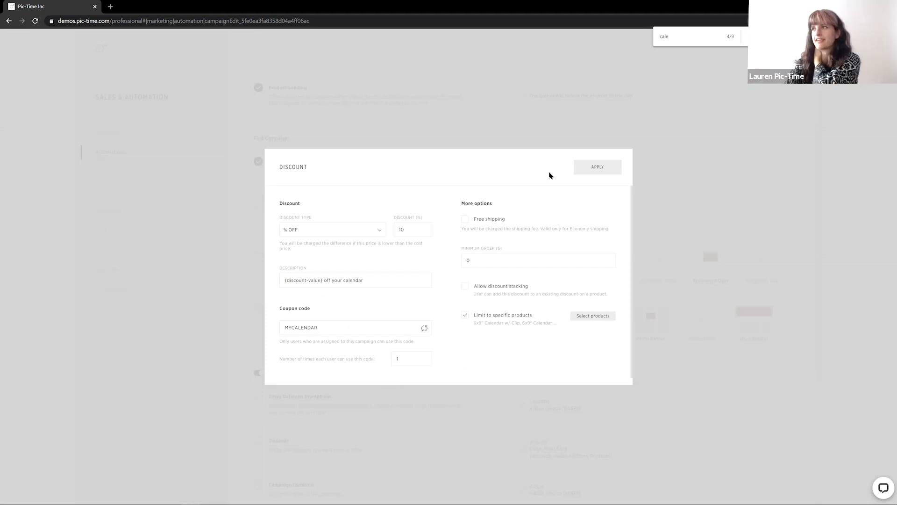
left_click(582, 171)
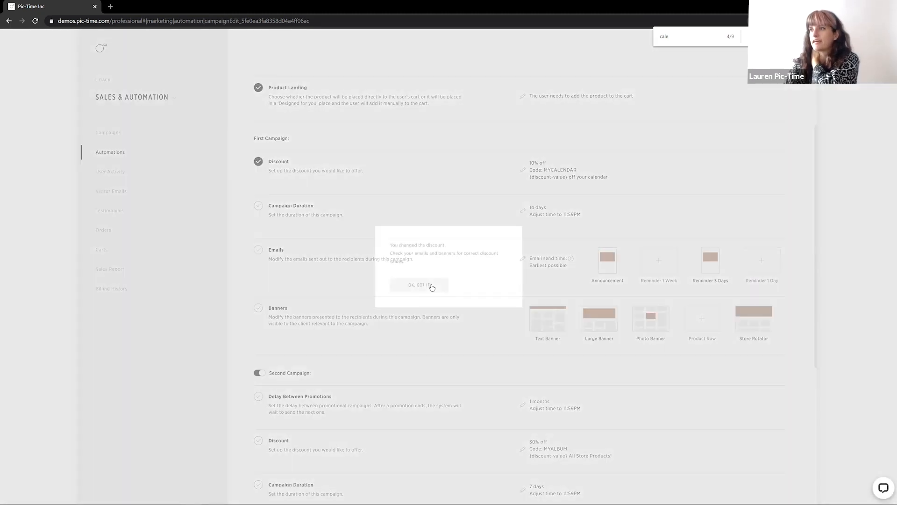
left_click(432, 287)
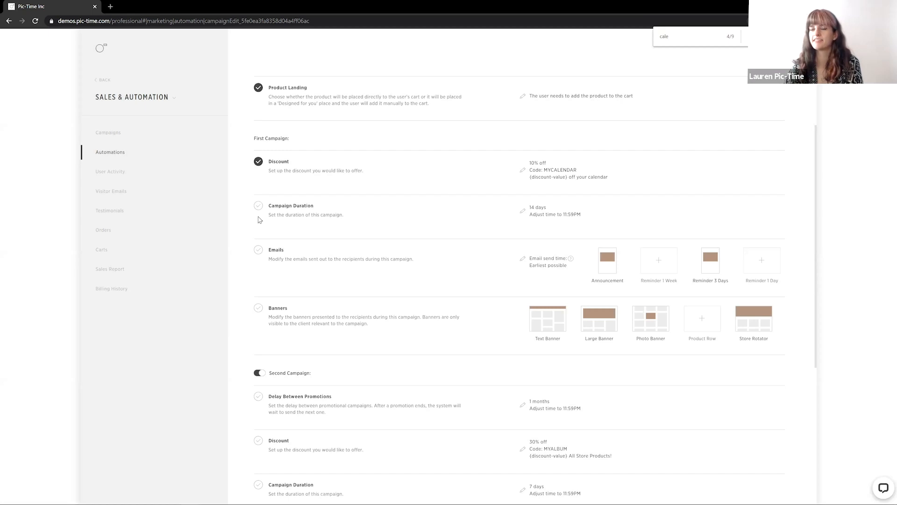
Set the first campaign's duration to 7 days
left_click(522, 212)
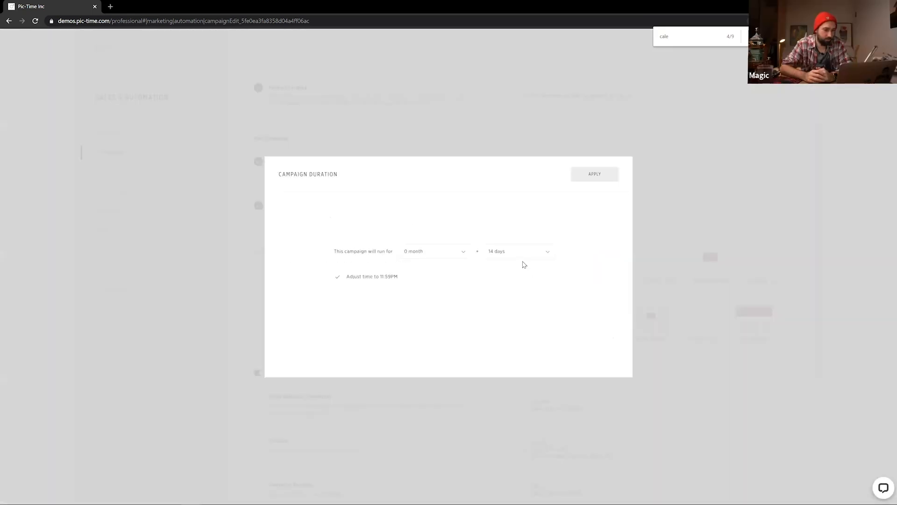
left_click(517, 251)
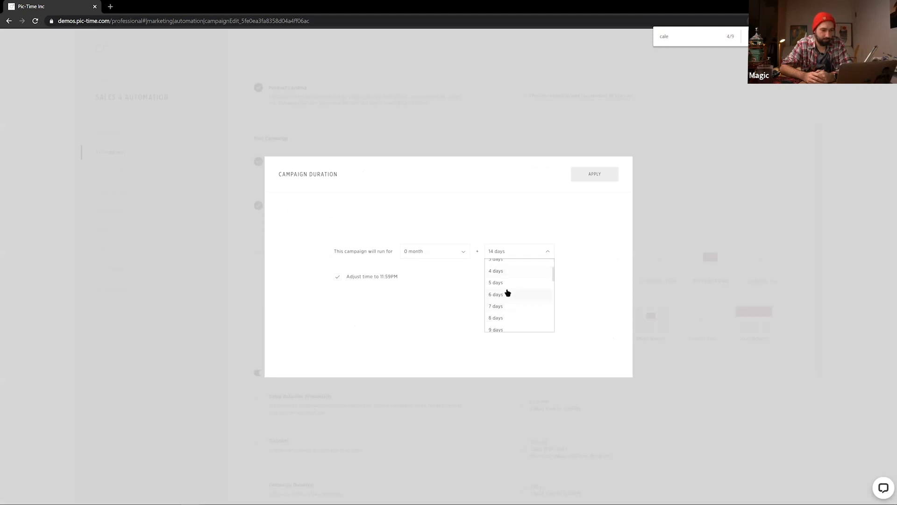
left_click(507, 307)
left_click(584, 183)
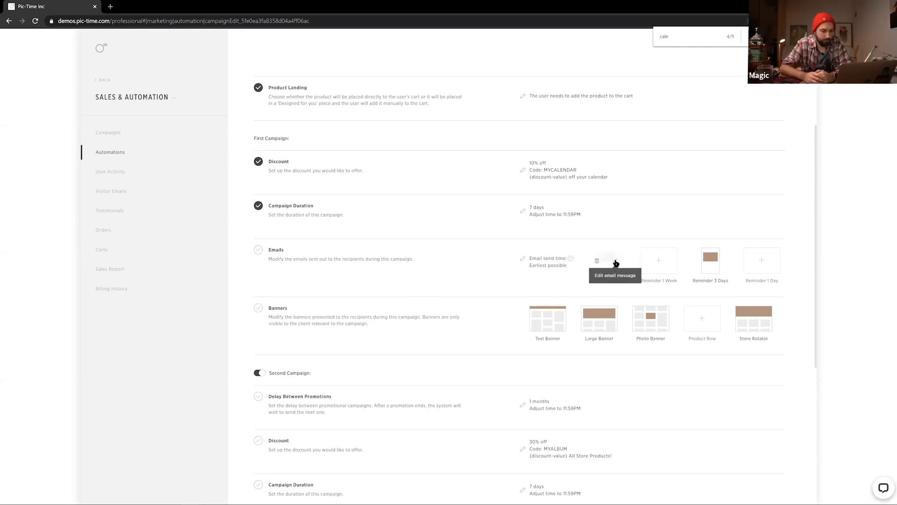
Open the announcement email and set its subject to 'A calendar for 2021!'
left_click(616, 262)
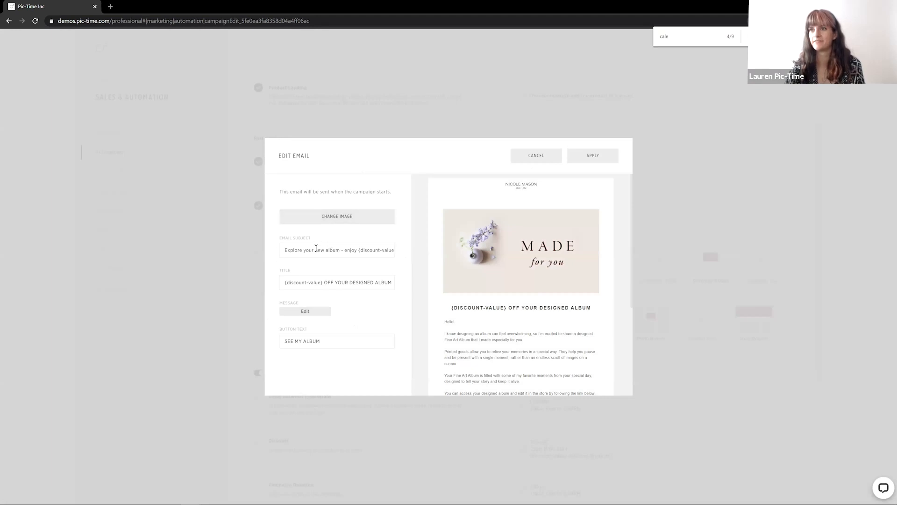
left_click_drag(284, 250, 558, 291)
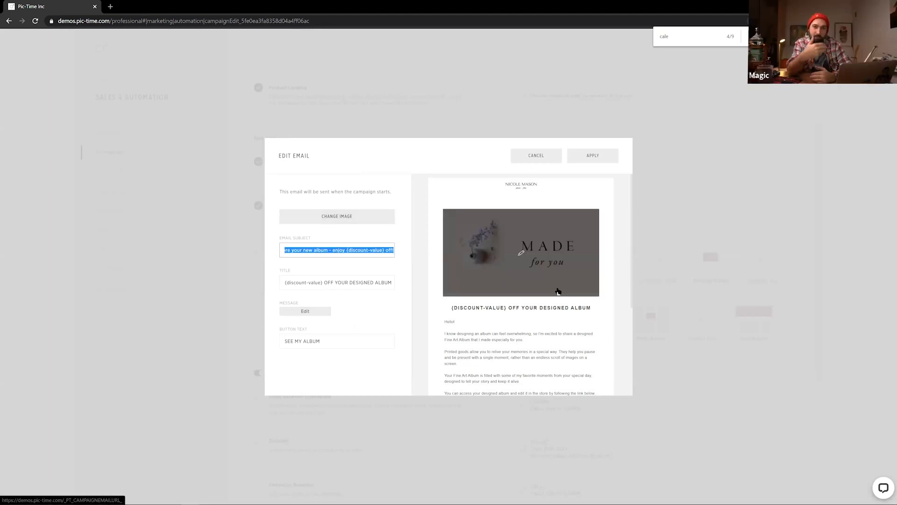
type("A calendar for 2021!")
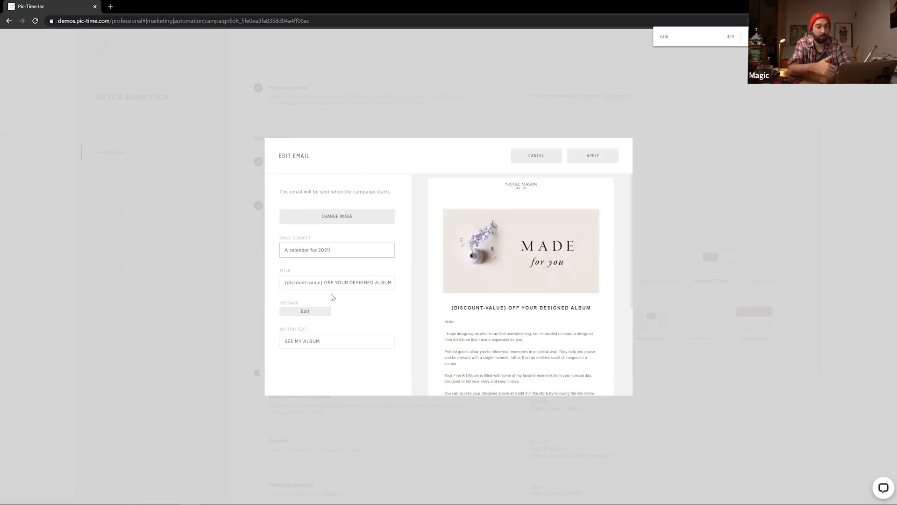
Change the email title to '(discount-value) OFF YOUR CUSTOM DESIGNED CALENDAR'
left_click_drag(375, 281, 413, 288)
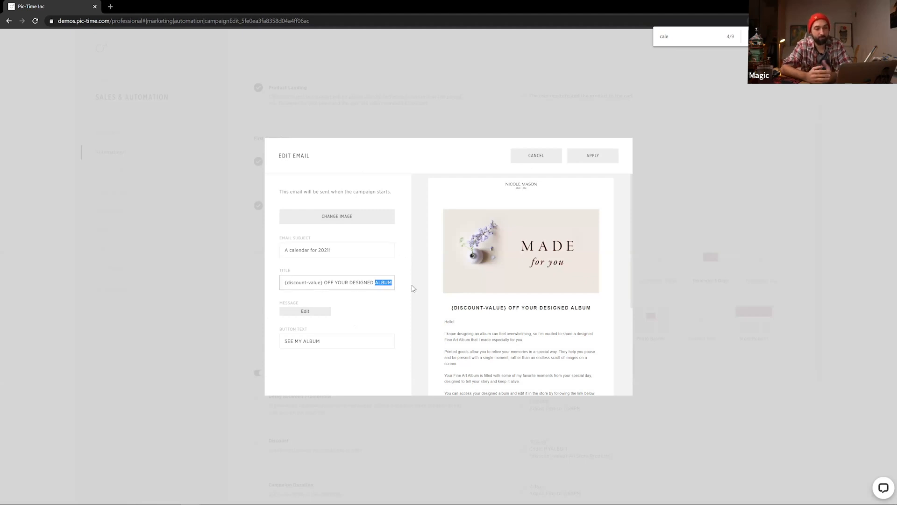
type("CALENDAR")
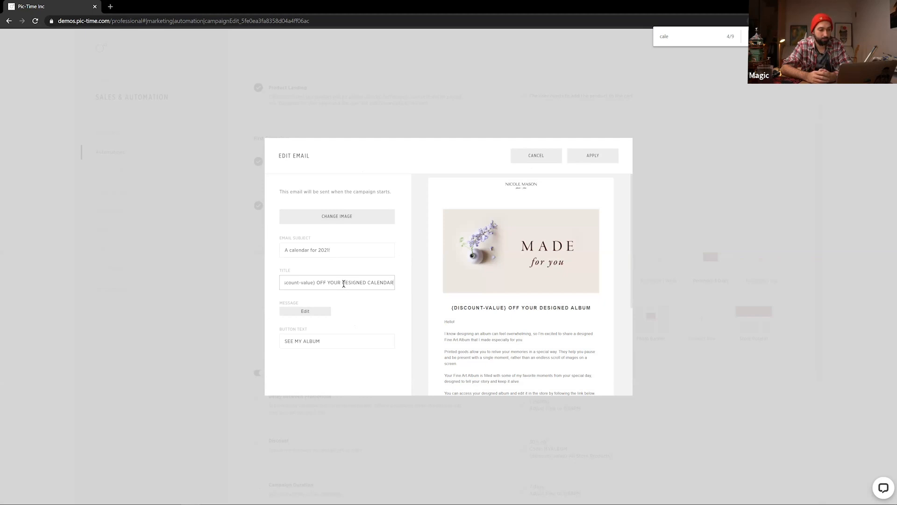
type("CUSTOM")
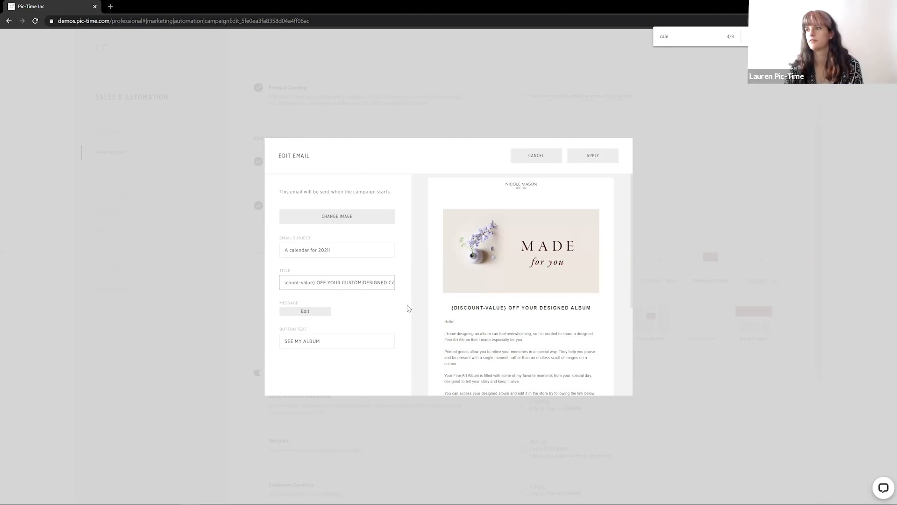
Rewrite the email message to 'Here is a calendar I designed!' with the gift line about printing your calendar
scroll(439, 299, "down", 1)
left_click(419, 324)
scroll(477, 312, "down", 2)
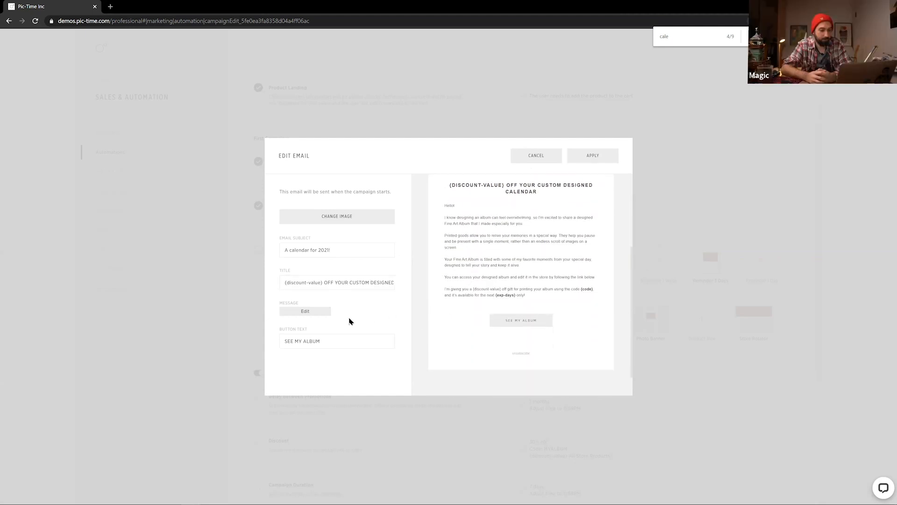
left_click(313, 312)
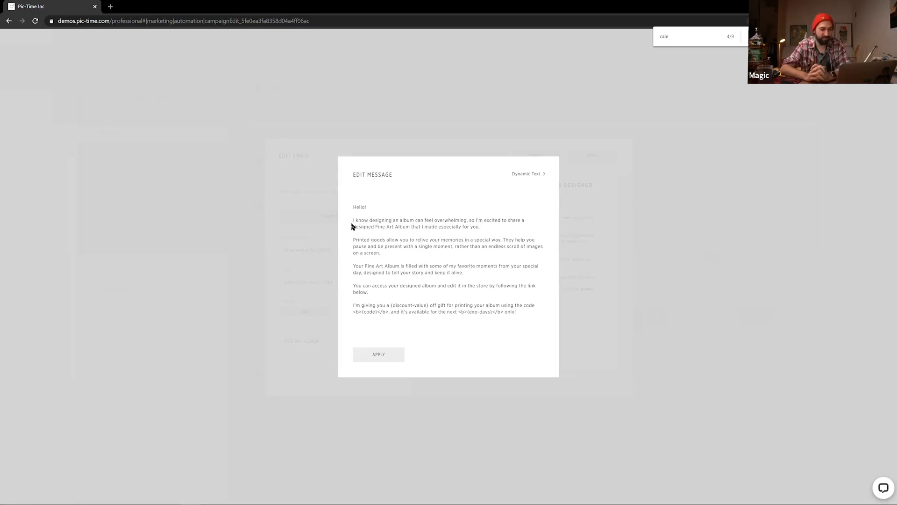
left_click_drag(354, 221, 542, 255)
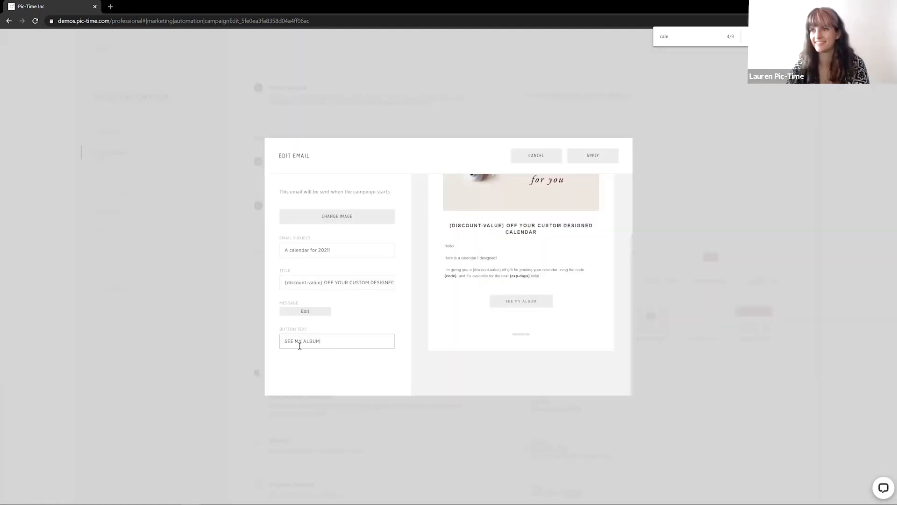
Change the email button text to SEE MY CALENDAR
mouse_move(299, 345)
left_mouse_down()
mouse_move(308, 353)
mouse_move(304, 347)
left_mouse_up()
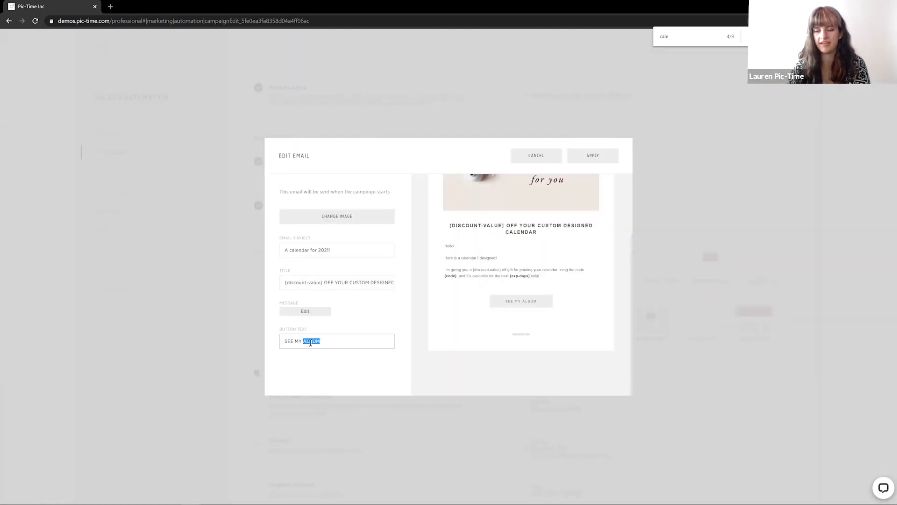
type("CALENDAR")
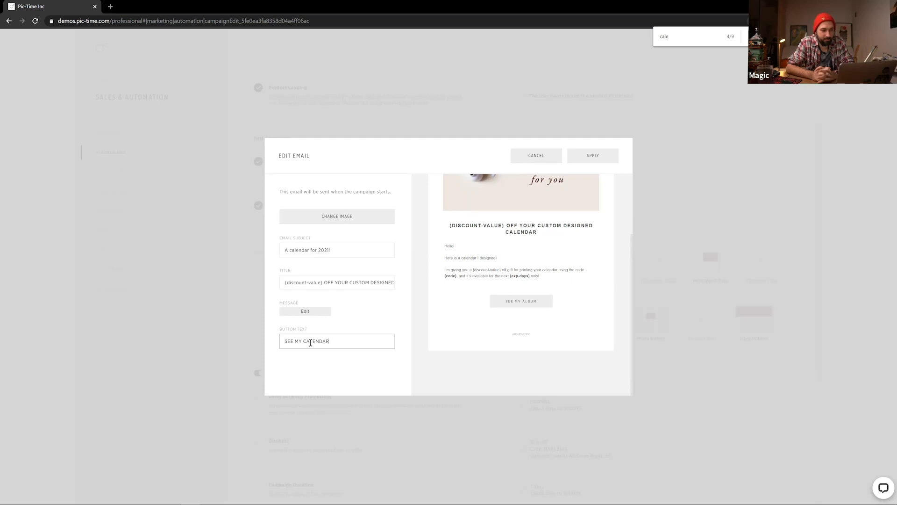
left_click(421, 369)
scroll(519, 275, "up", 3)
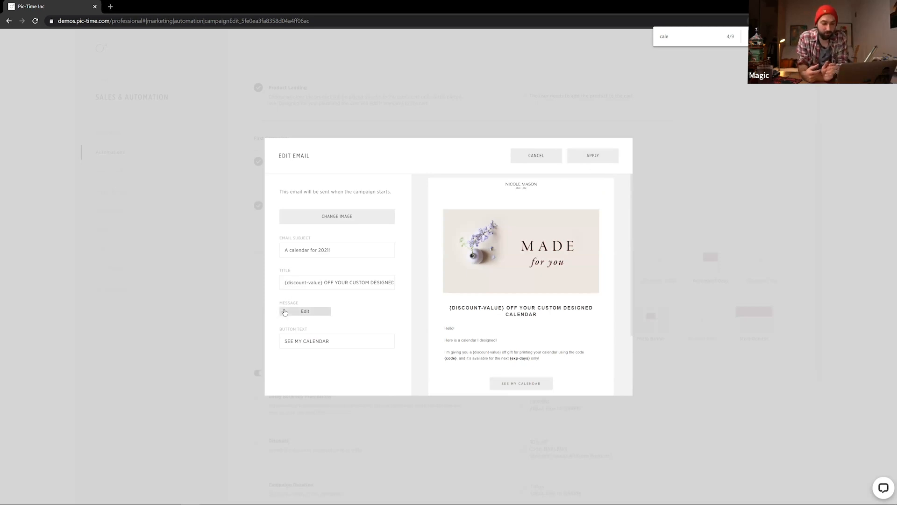
Insert the (userfirstname) dynamic token after 'Hello' in the email message and apply it
left_click(286, 313)
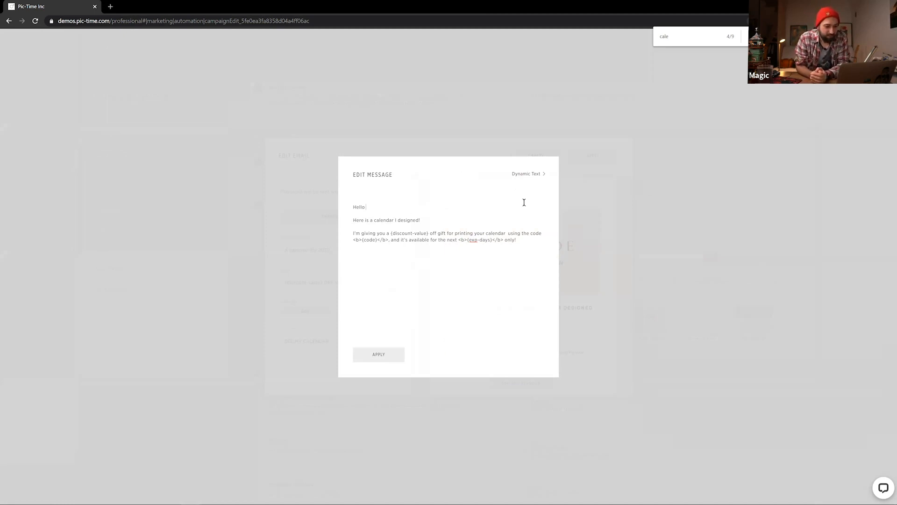
left_click(534, 176)
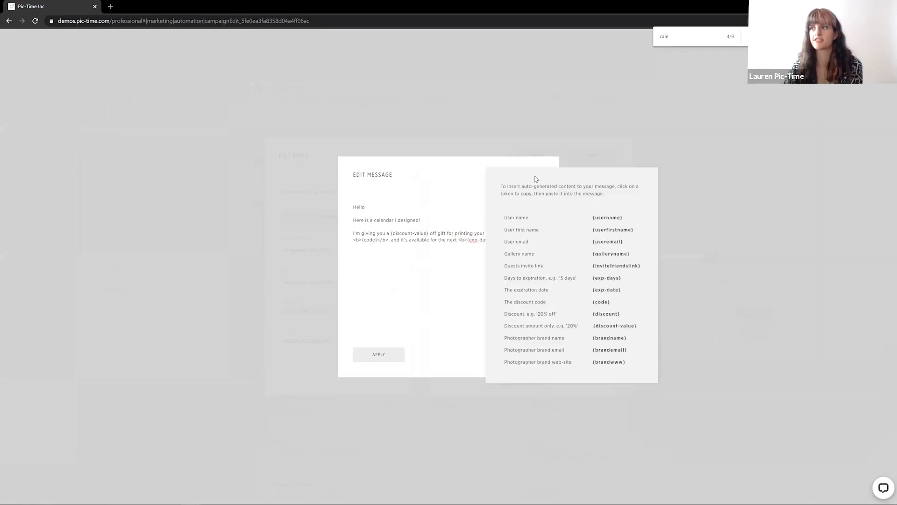
left_click(592, 420)
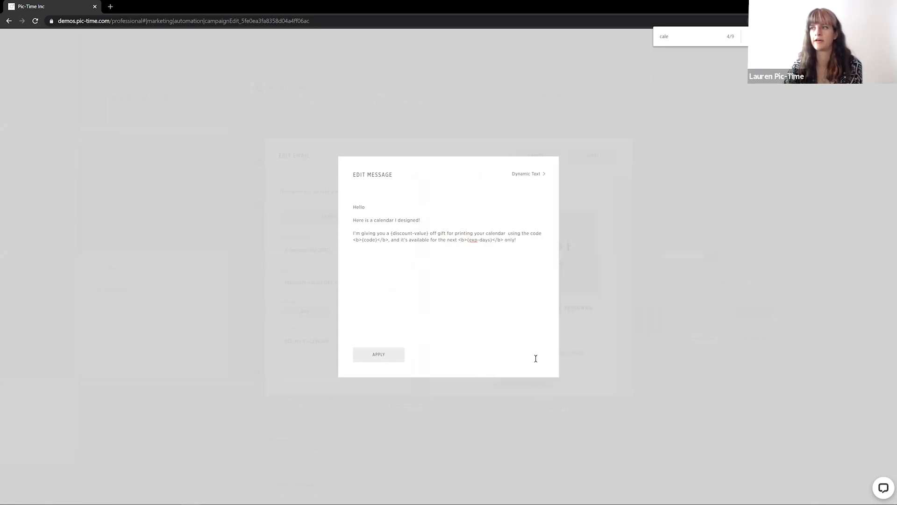
left_click(524, 174)
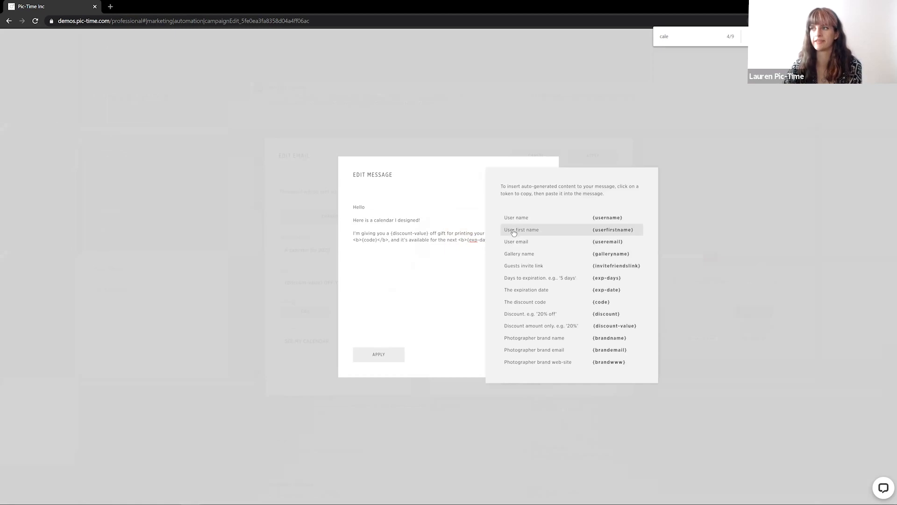
left_click(383, 208)
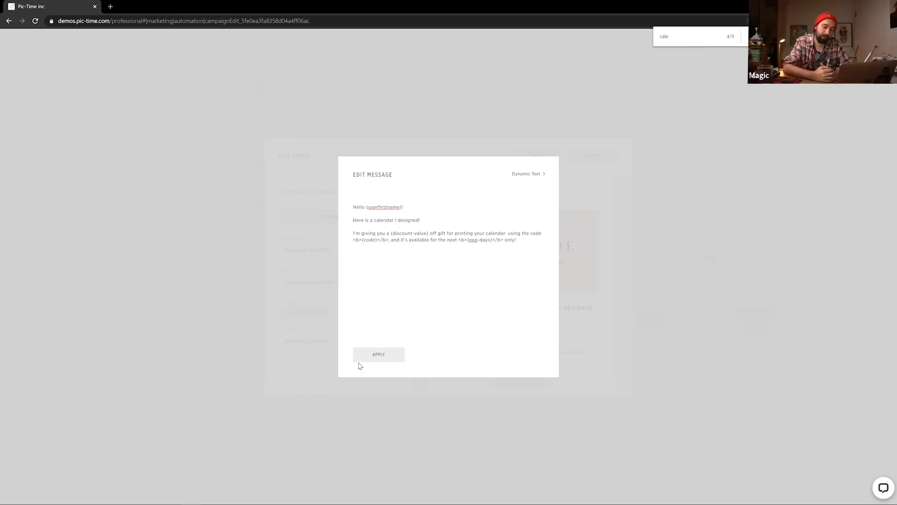
left_click(385, 362)
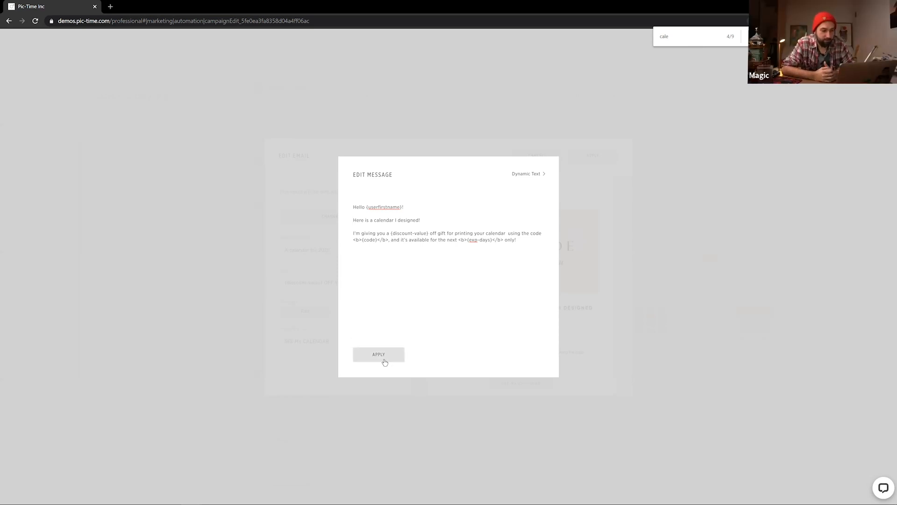
scroll(527, 196, "down", 2)
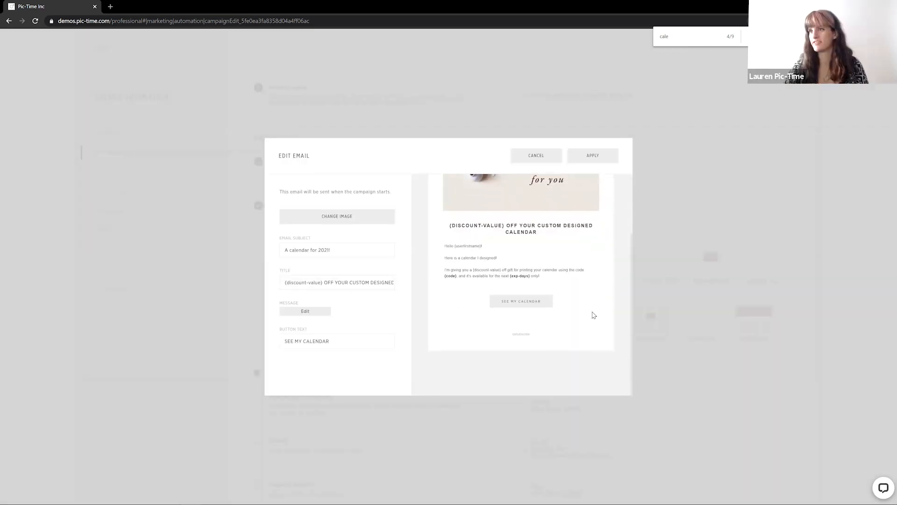
scroll(533, 276, "up", 2)
scroll(467, 285, "down", 1)
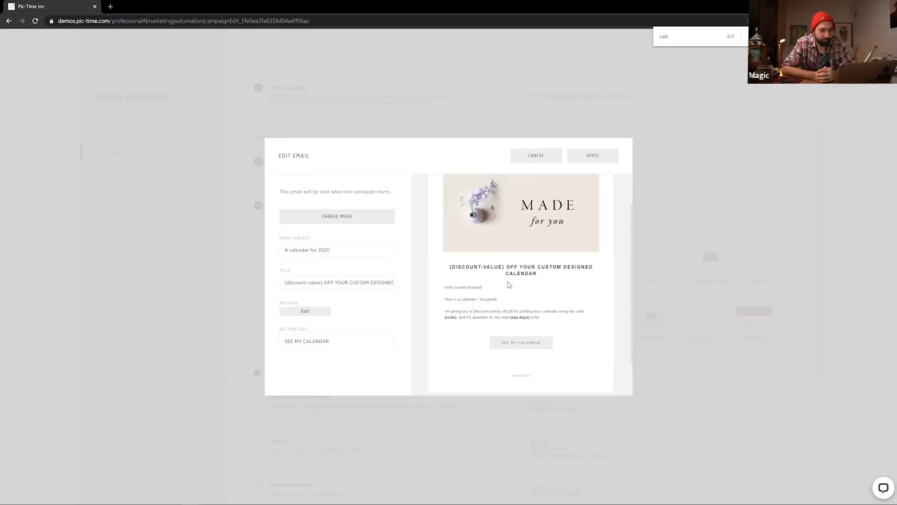
Apply the announcement email edits and accept the Text Banner settings for the first campaign
left_click(592, 156)
scroll(387, 301, "down", 1)
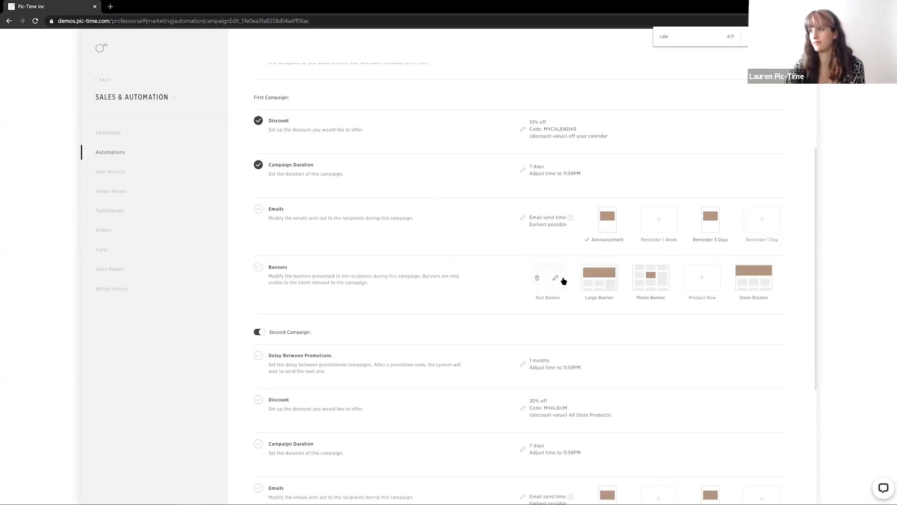
left_click(561, 279)
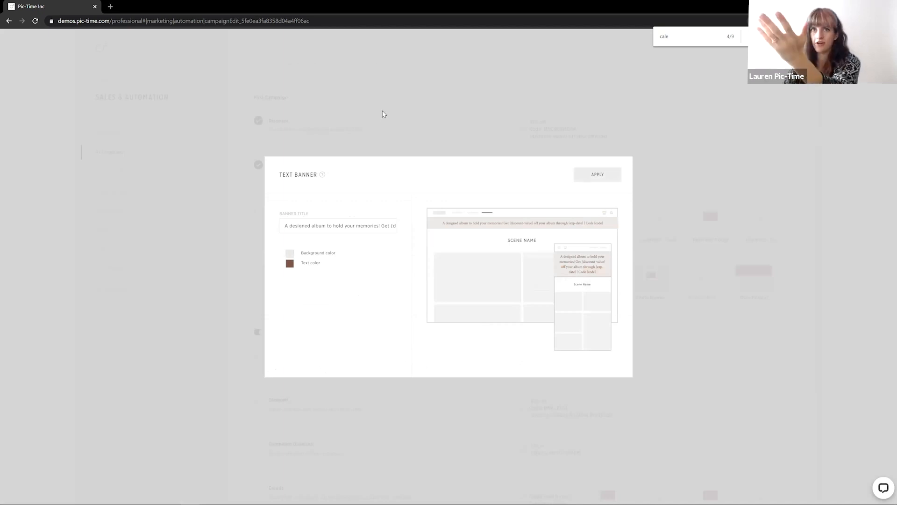
left_click(597, 175)
mouse_move(610, 286)
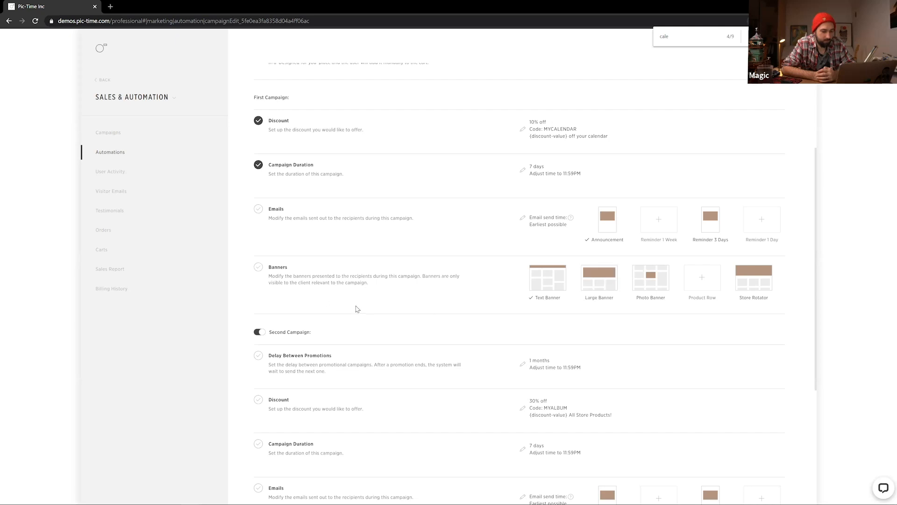
Open the second campaign's Delay Between Promotions settings and close them without changes
scroll(360, 315, "down", 3)
scroll(372, 358, "down", 2)
scroll(374, 360, "up", 1)
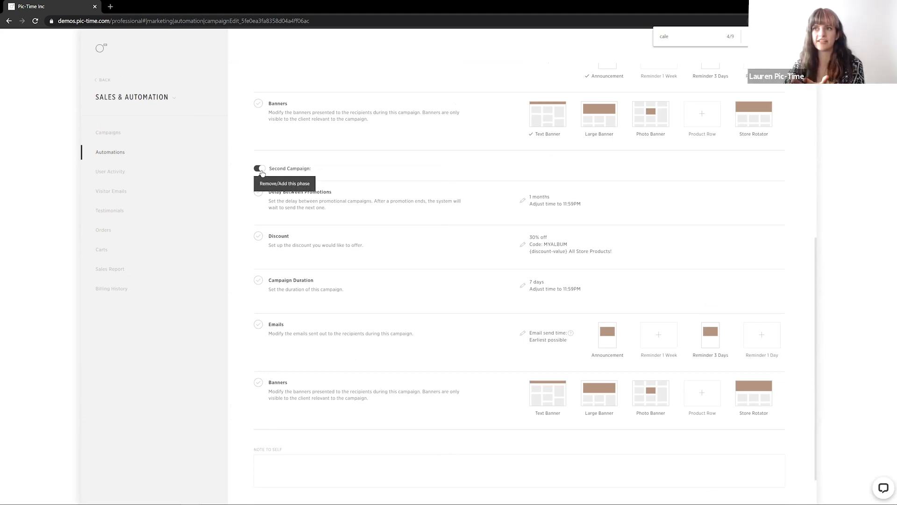
left_click(521, 202)
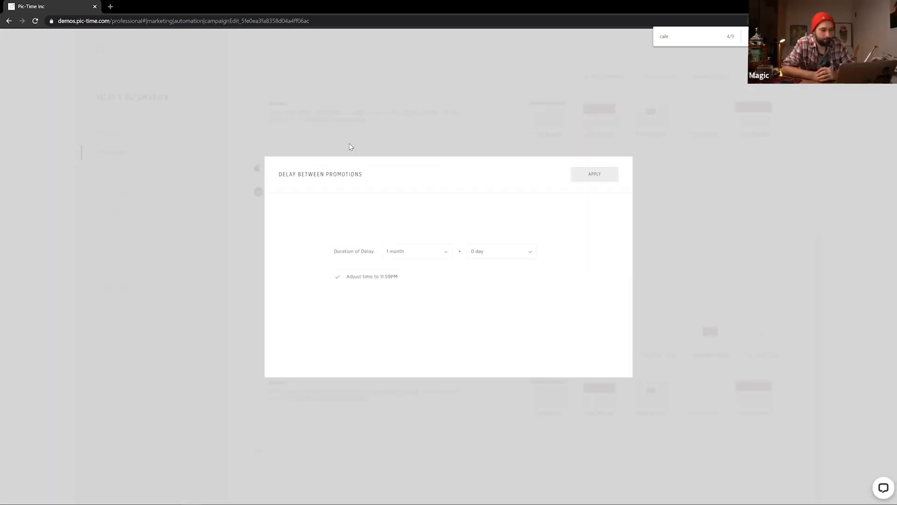
left_click(349, 142)
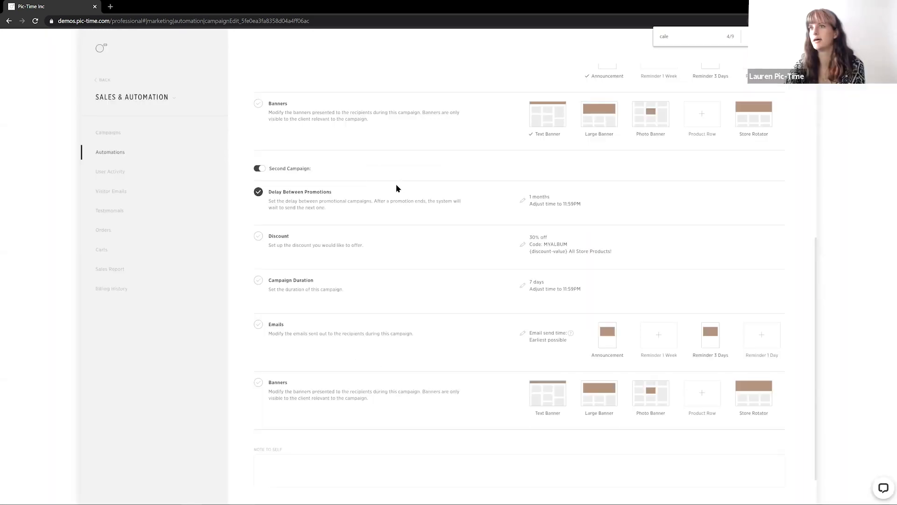
Switch off the second campaign
scroll(396, 184, "up", 3)
scroll(455, 329, "up", 4)
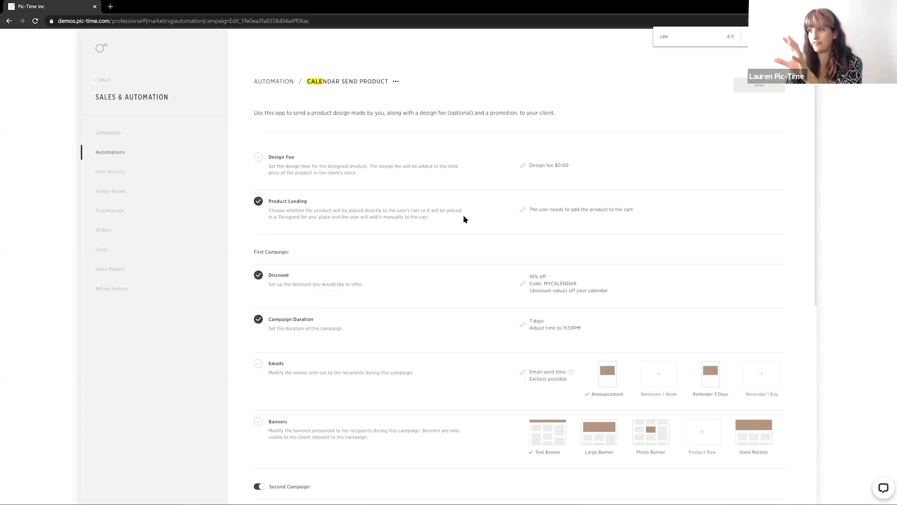
scroll(465, 218, "down", 1)
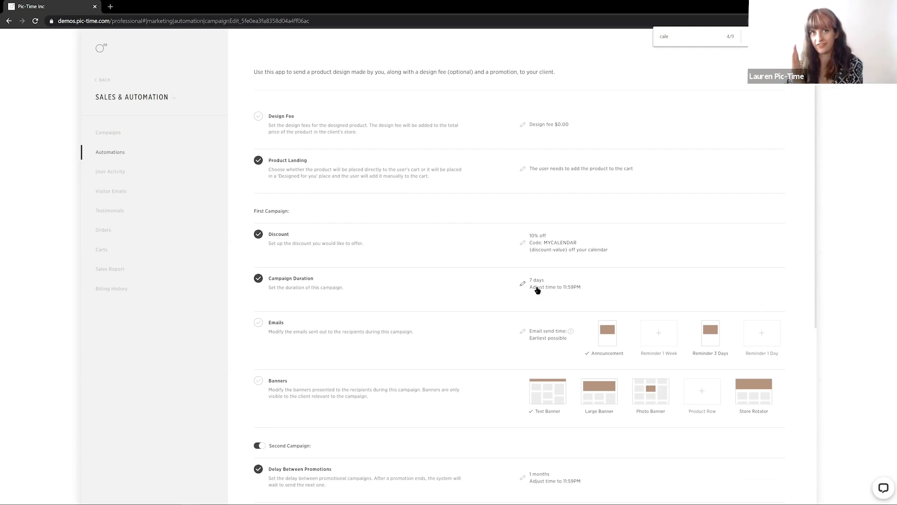
scroll(537, 290, "down", 4)
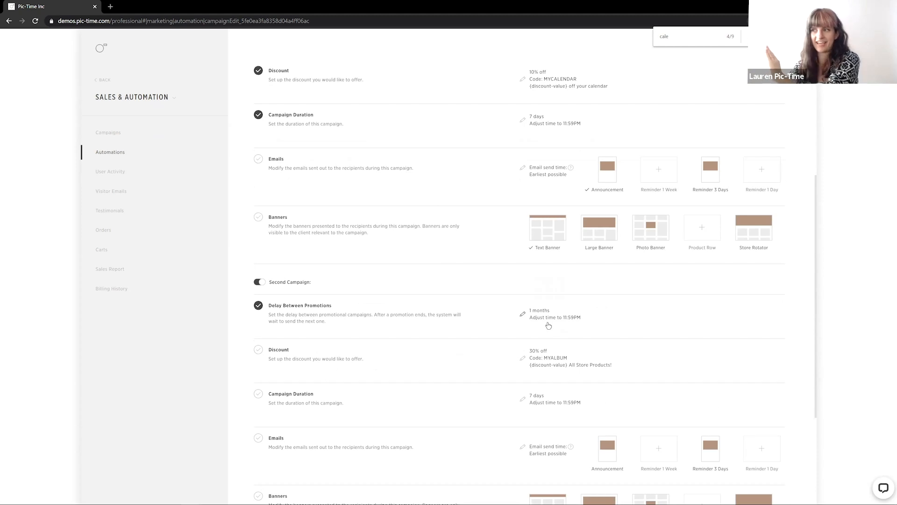
scroll(548, 325, "down", 2)
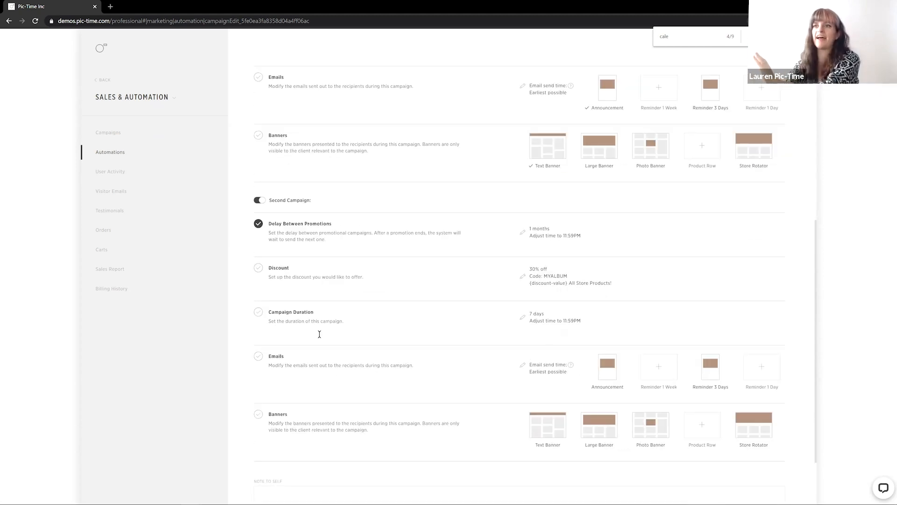
scroll(458, 249, "down", 1)
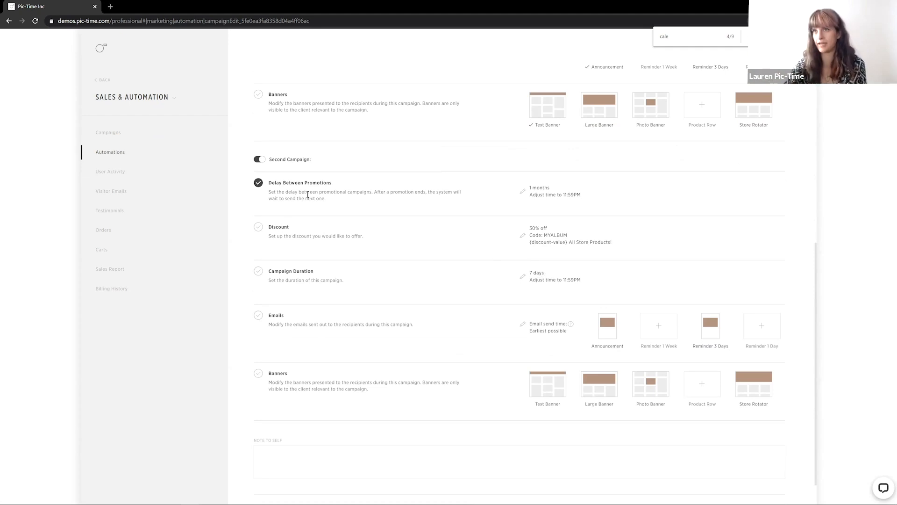
left_click(257, 160)
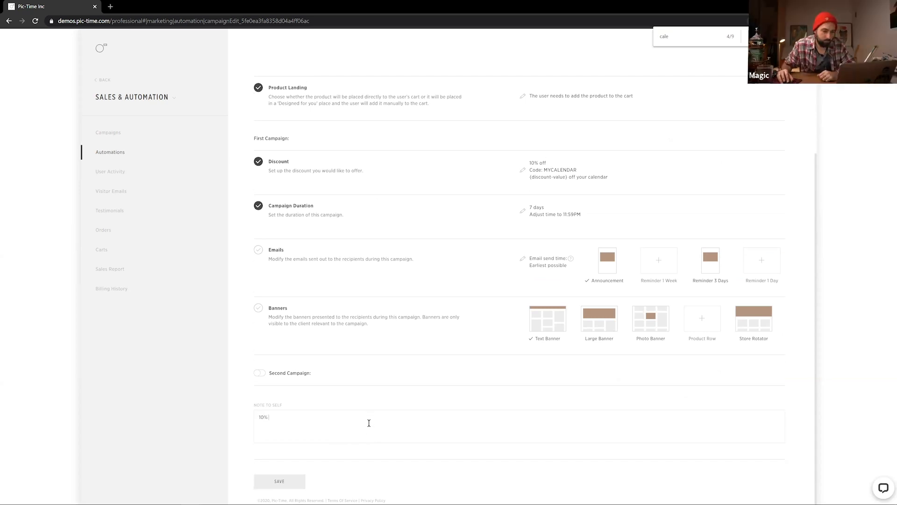
Complete the note to self as '10% off 6x9 calendars' and save the automation app
type("off ")
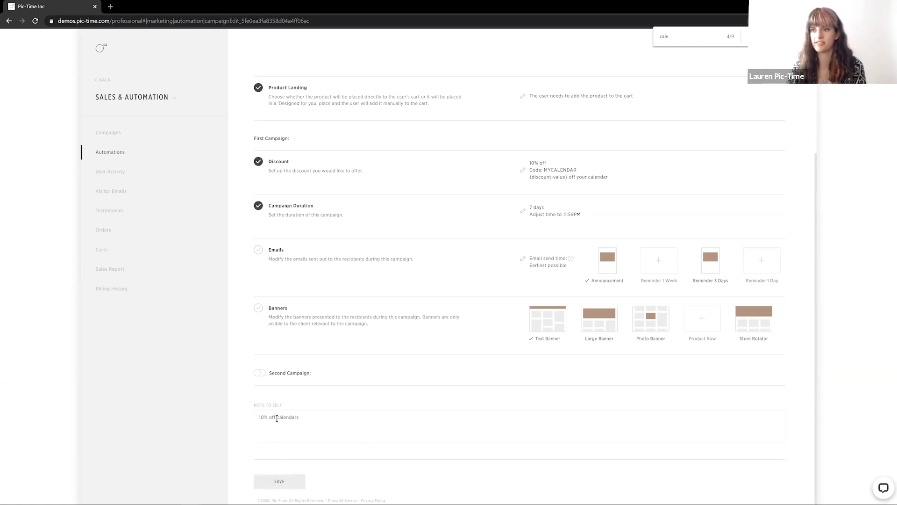
type("6x9")
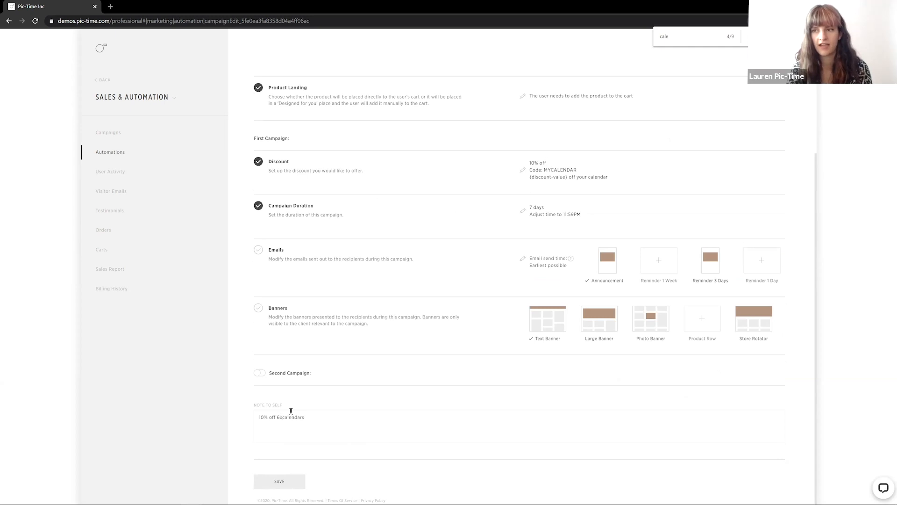
left_click(278, 481)
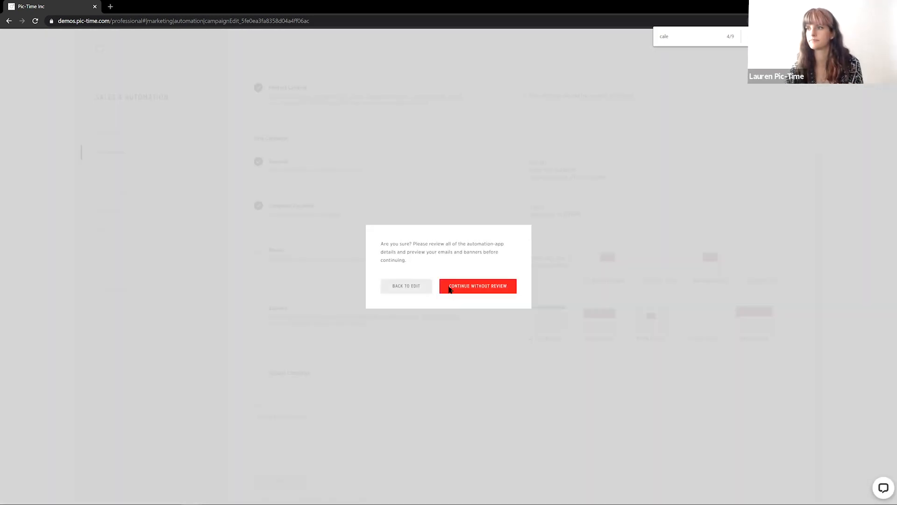
left_click(449, 286)
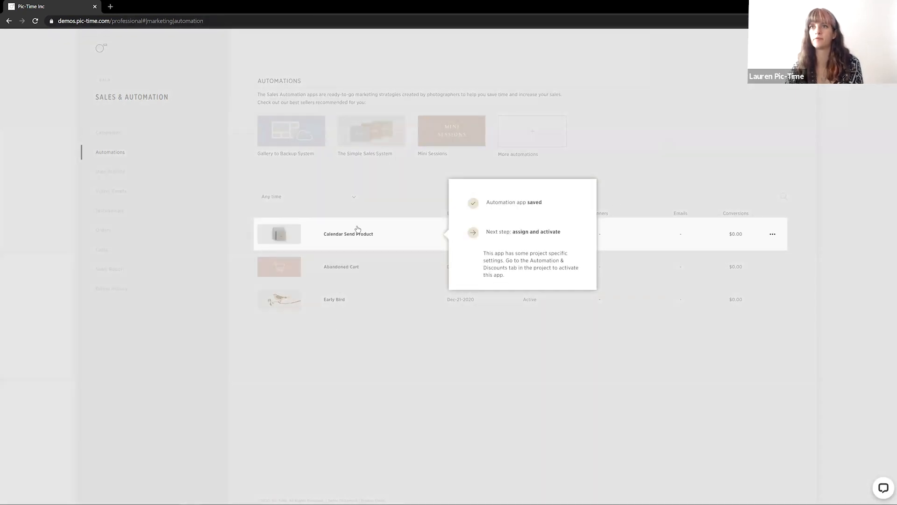
left_click(376, 176)
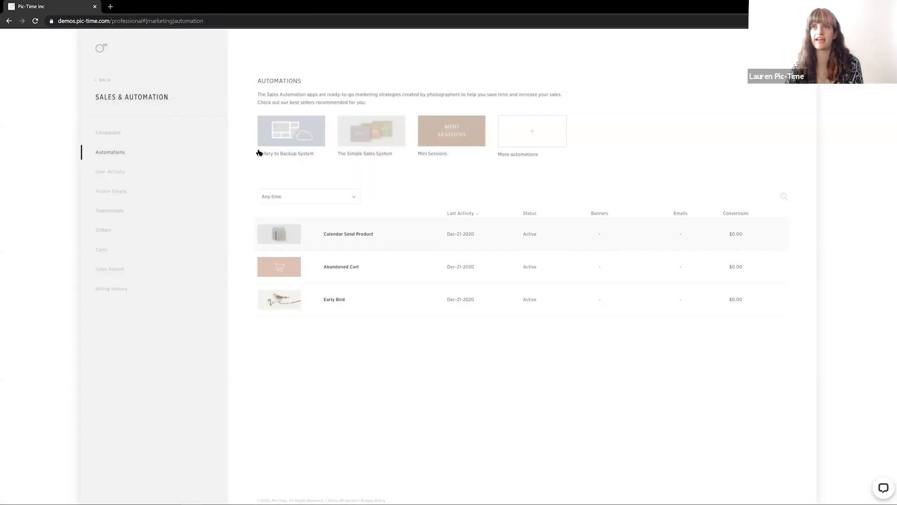
Open a client gallery's Automation & Discounts and assign the Calendar Send Product app to it
left_click(156, 97)
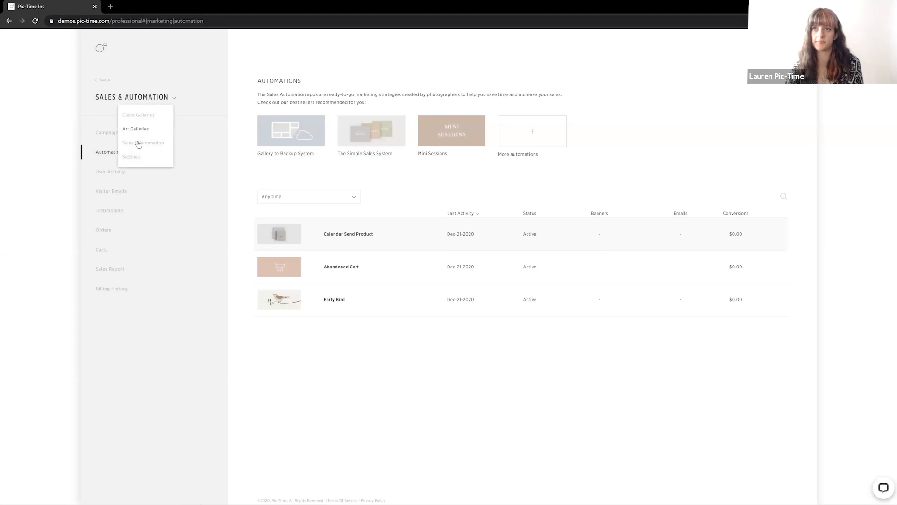
left_click(99, 49)
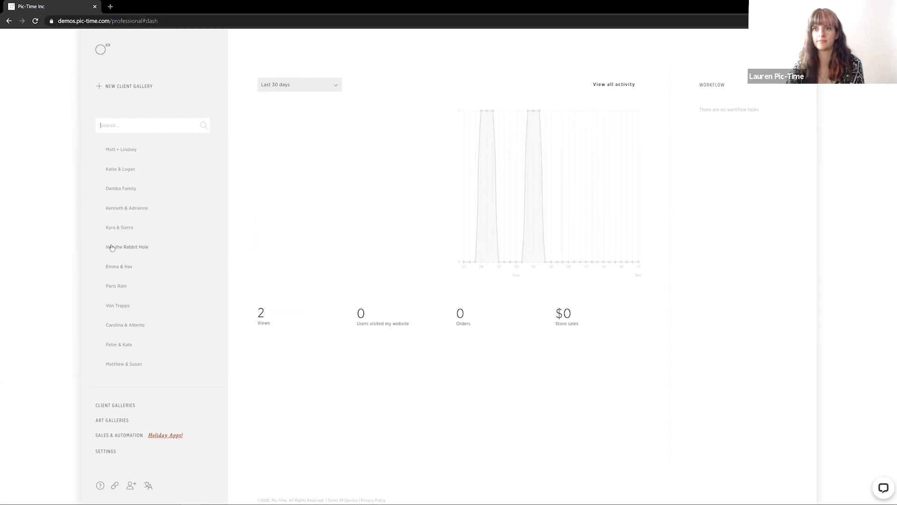
left_click(109, 268)
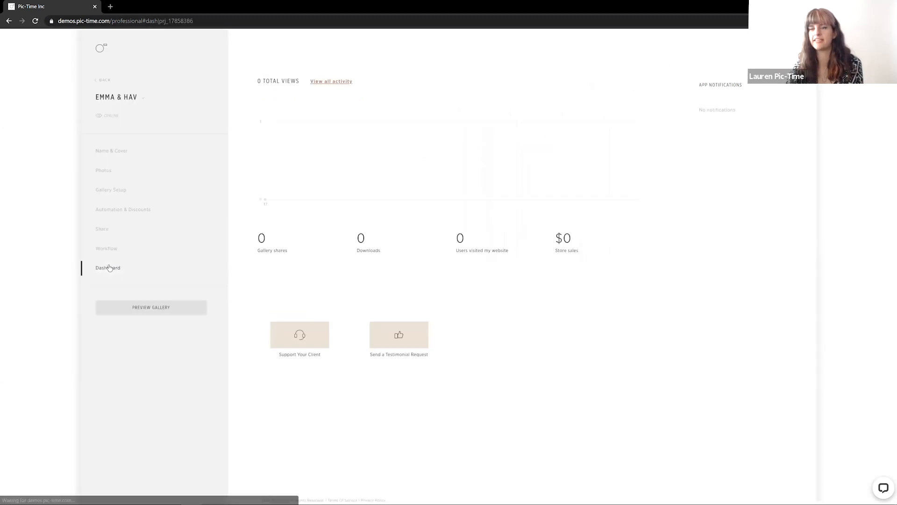
left_click(125, 212)
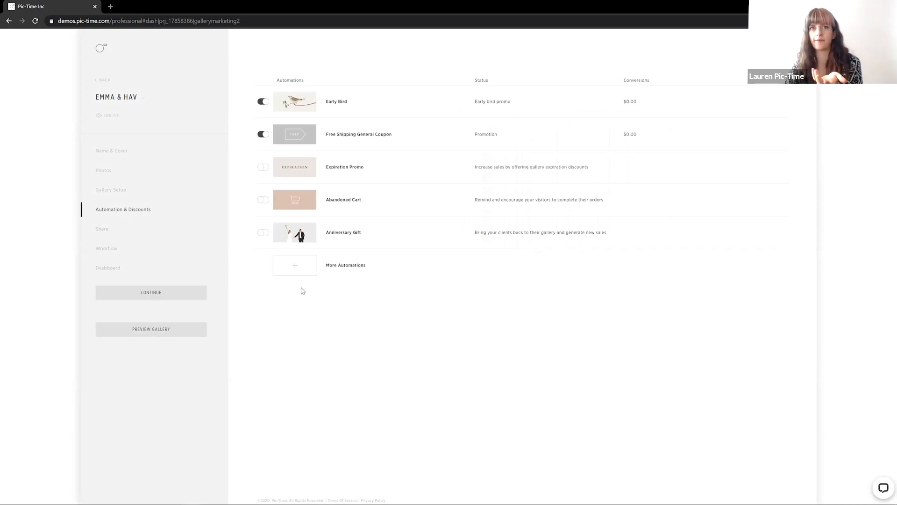
left_click(296, 267)
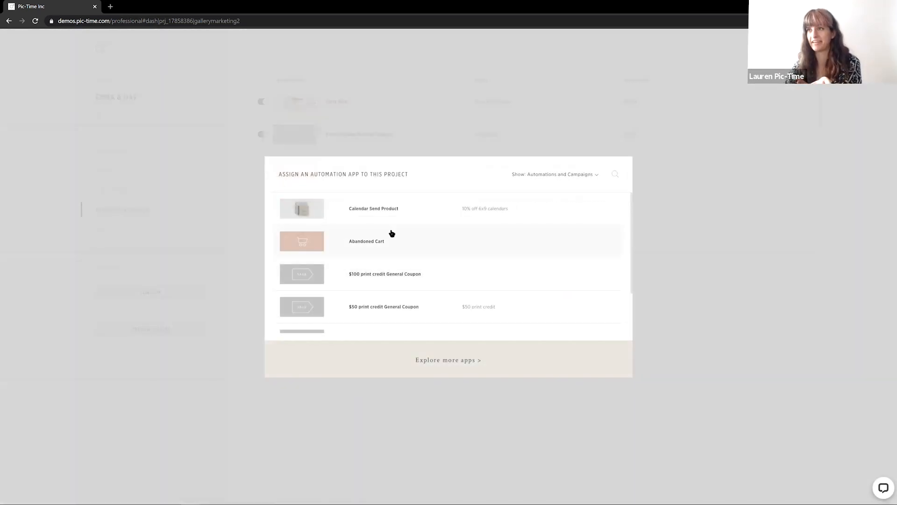
left_click(397, 211)
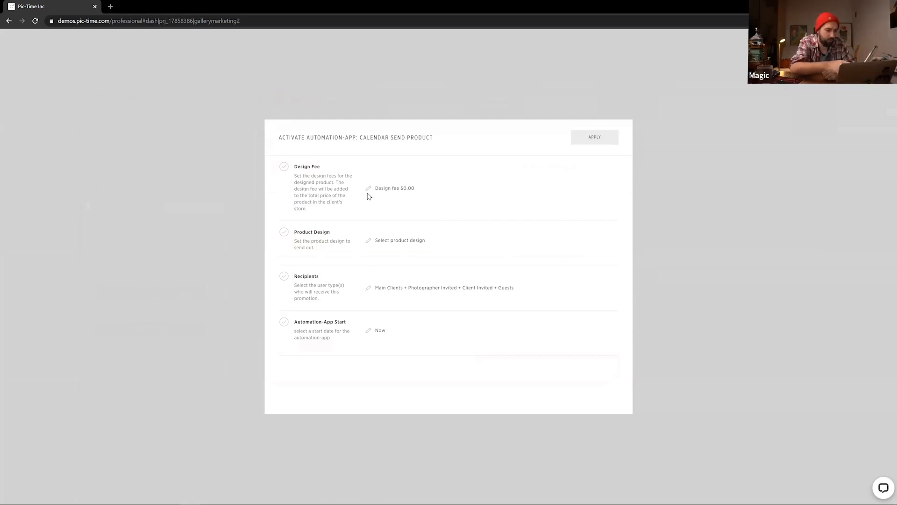
Set the app's recipients to Main Clients only
left_click(369, 289)
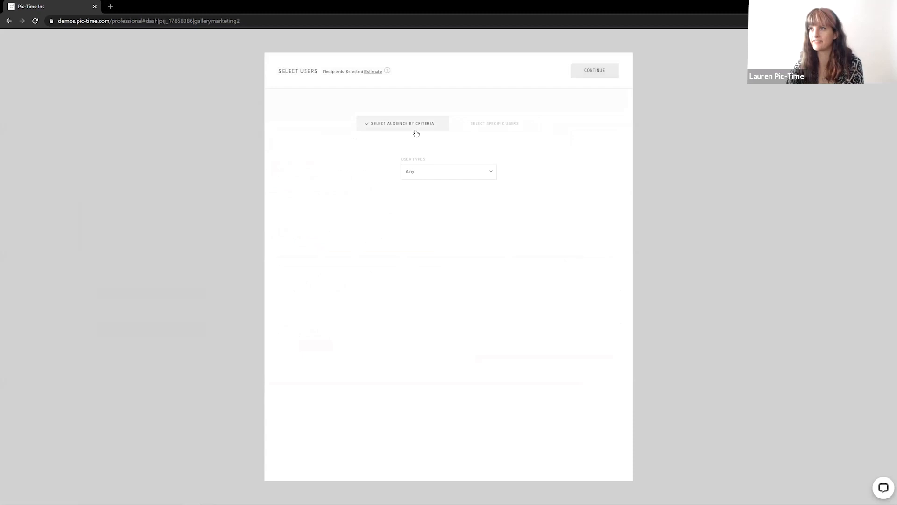
left_click(469, 123)
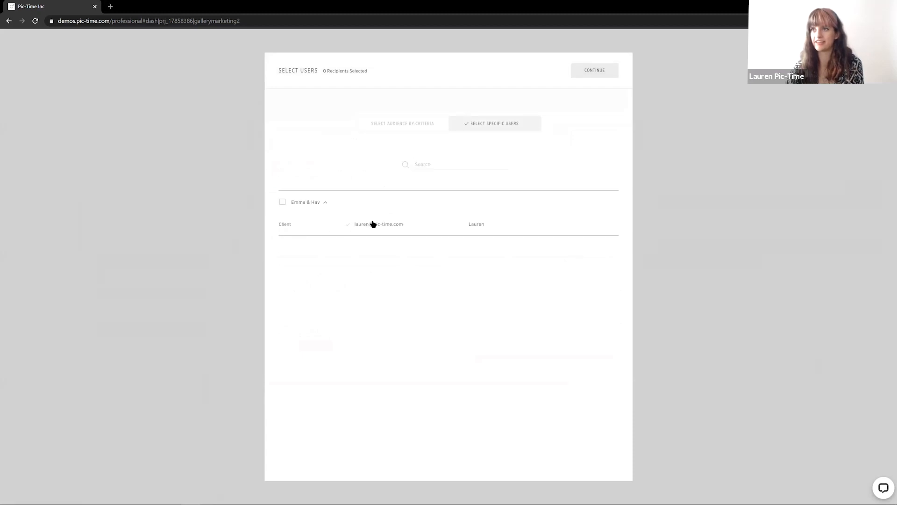
left_click(387, 124)
left_click(431, 173)
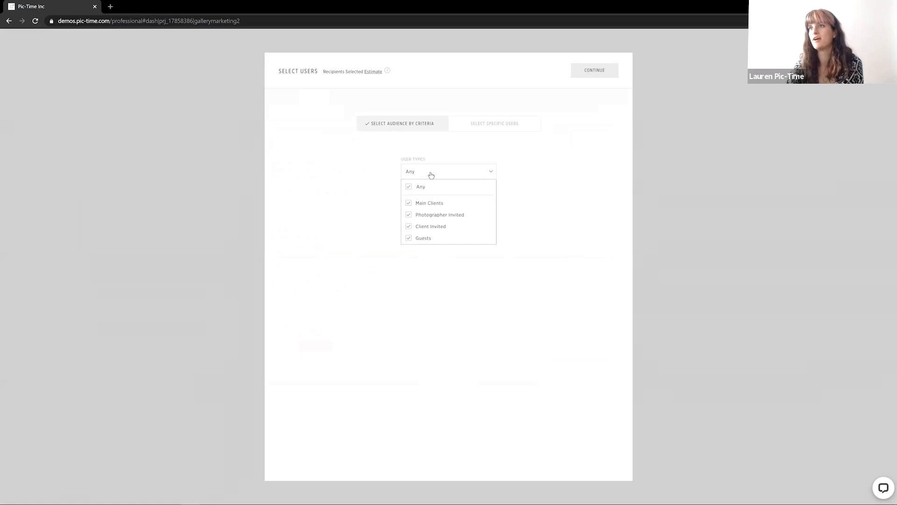
left_click(409, 216)
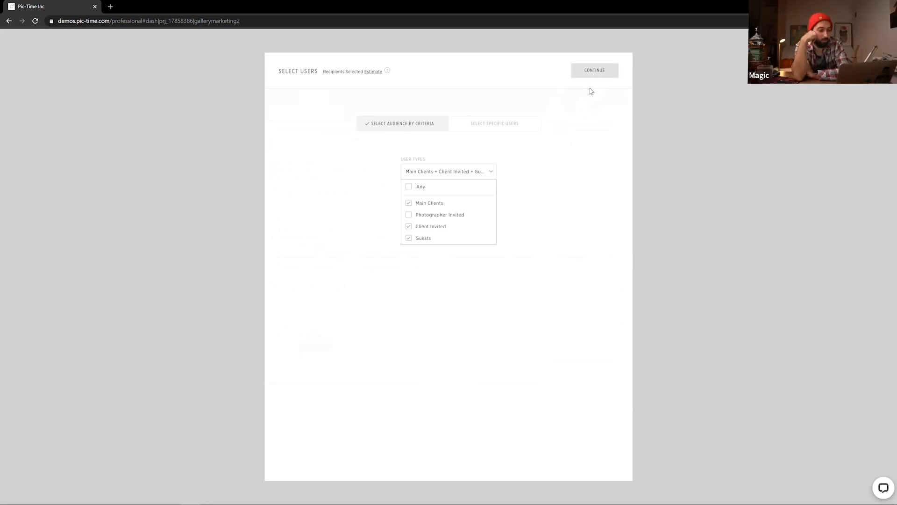
left_click(423, 226)
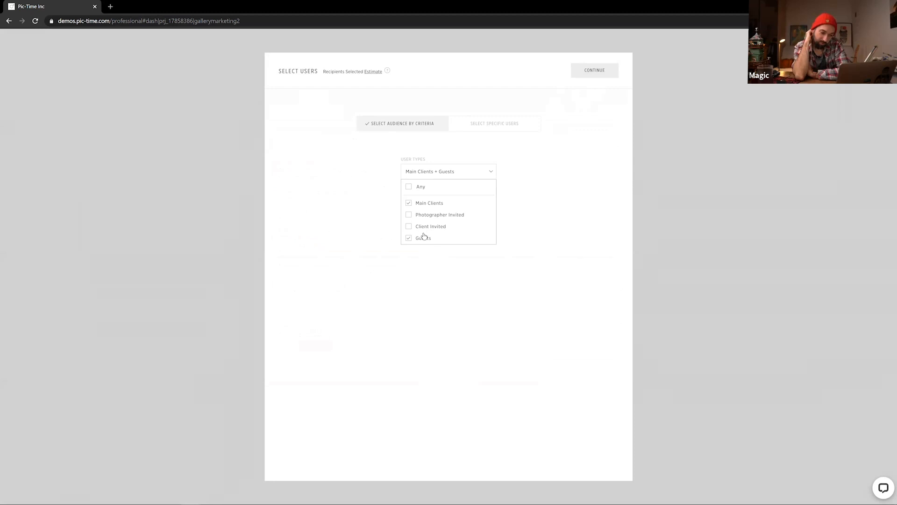
left_click(423, 238)
left_click(606, 74)
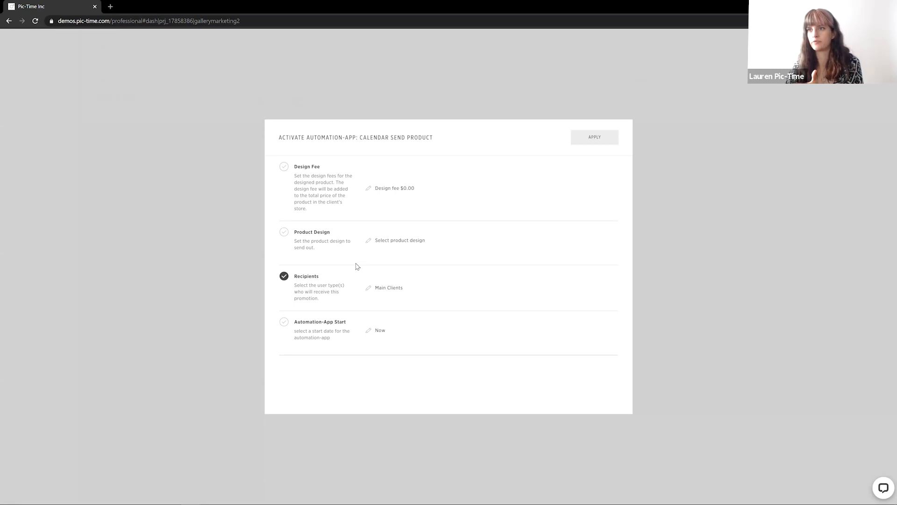
Open the product design selection for the app and choose the Calendars product from the gallery store
left_click(368, 241)
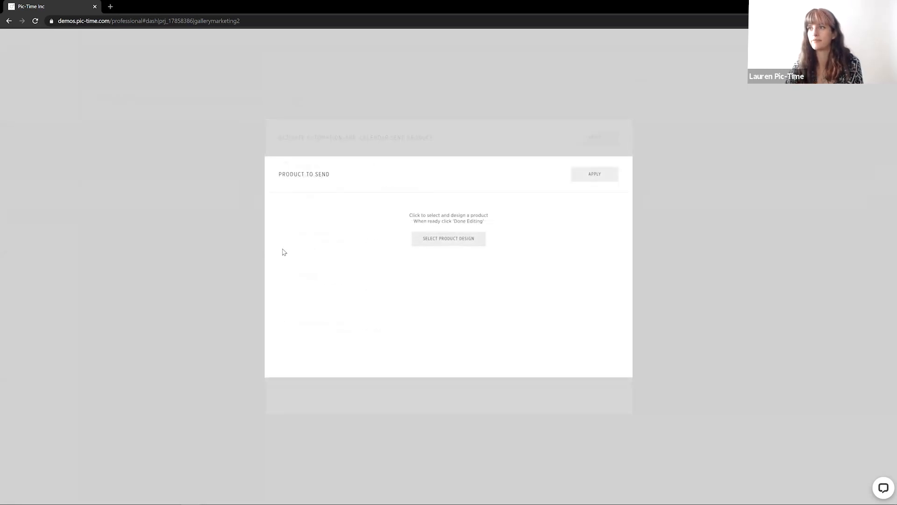
left_click(461, 241)
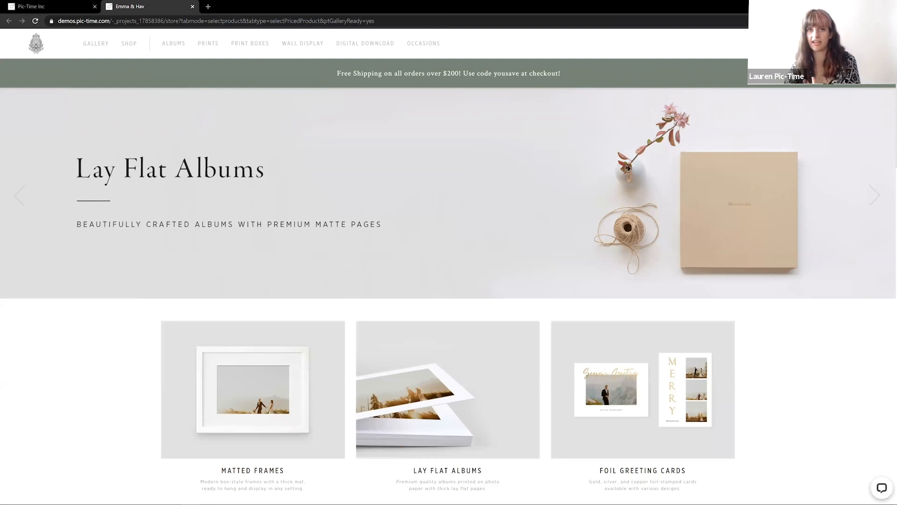
scroll(434, 374, "down", 5)
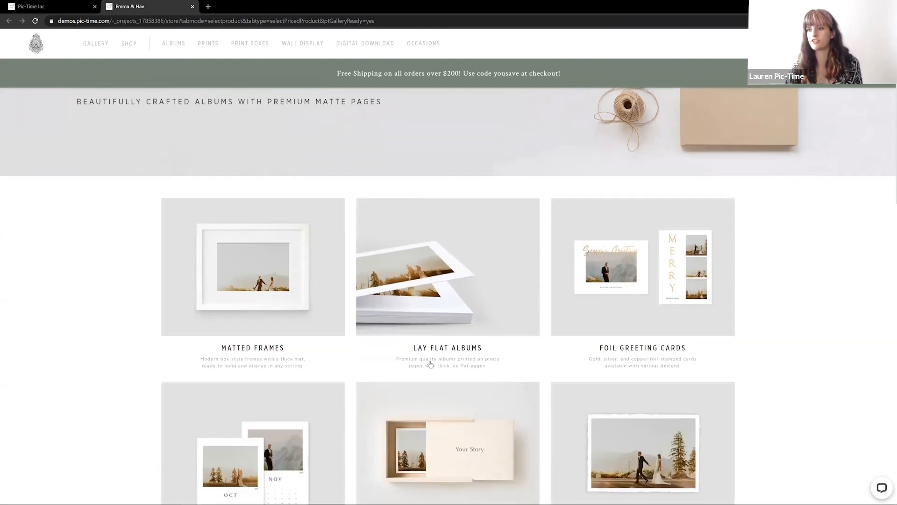
scroll(248, 272, "down", 2)
left_click(249, 262)
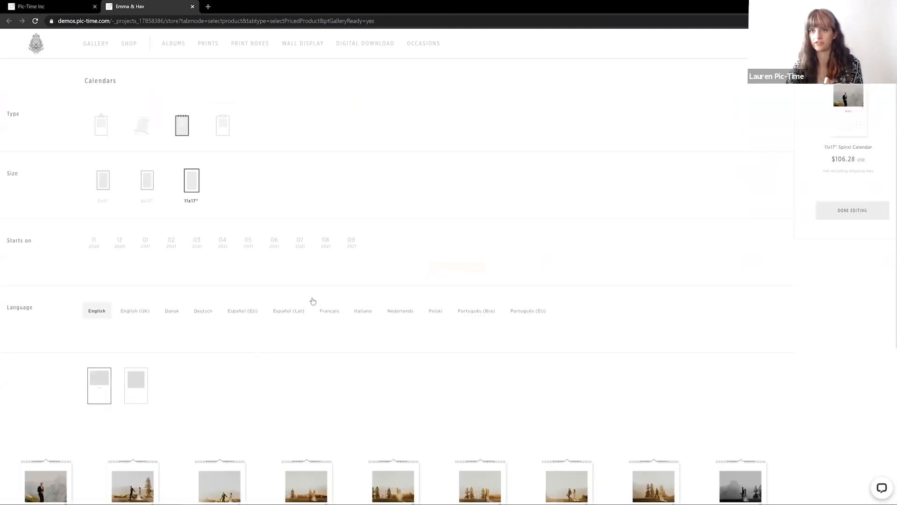
Choose the 6x9" Calendar with Wood stand as the calendar type
left_click(135, 130)
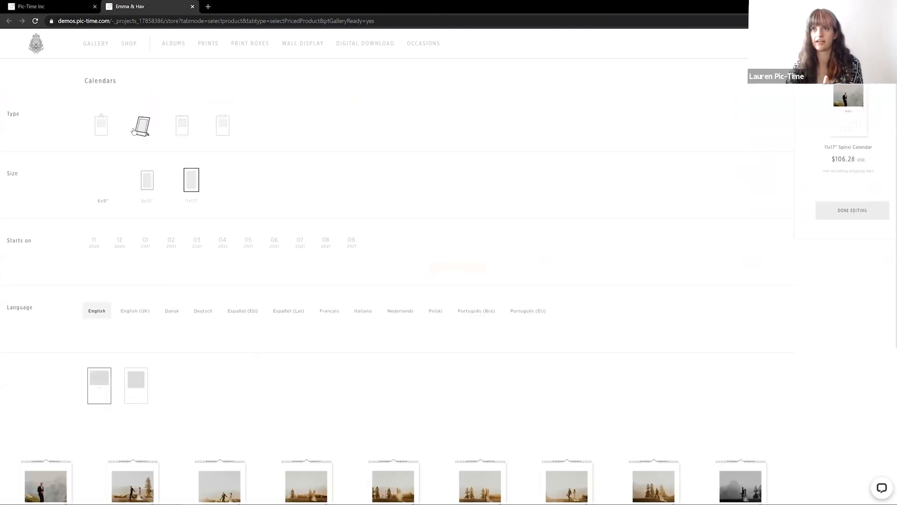
scroll(327, 329, "down", 3)
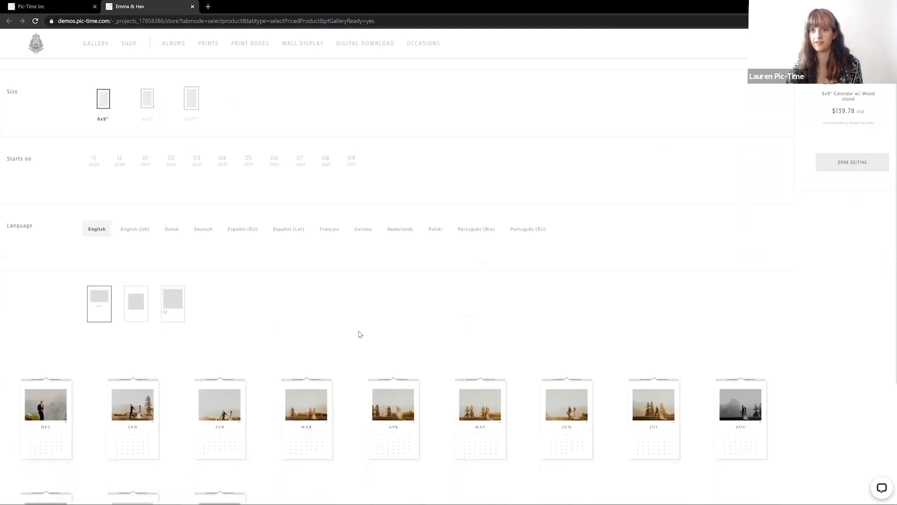
scroll(420, 447, "down", 1)
scroll(421, 447, "up", 1)
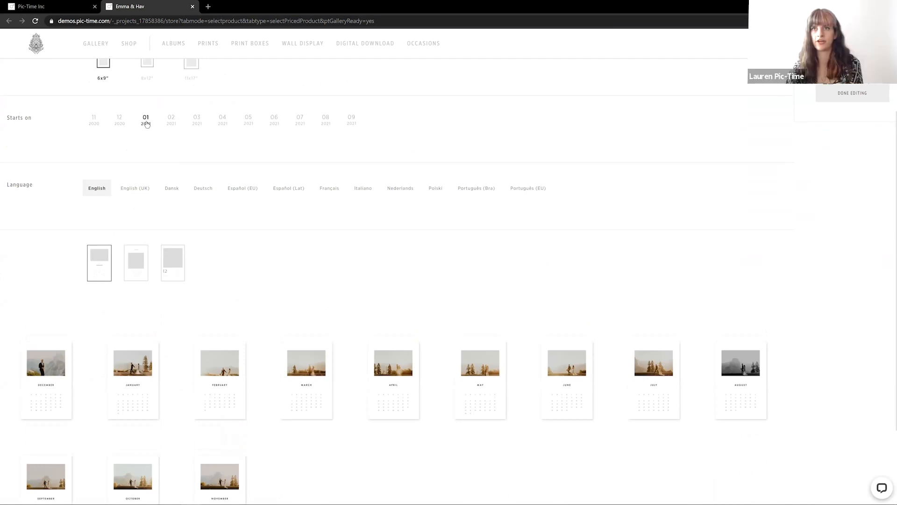
scroll(176, 196, "up", 2)
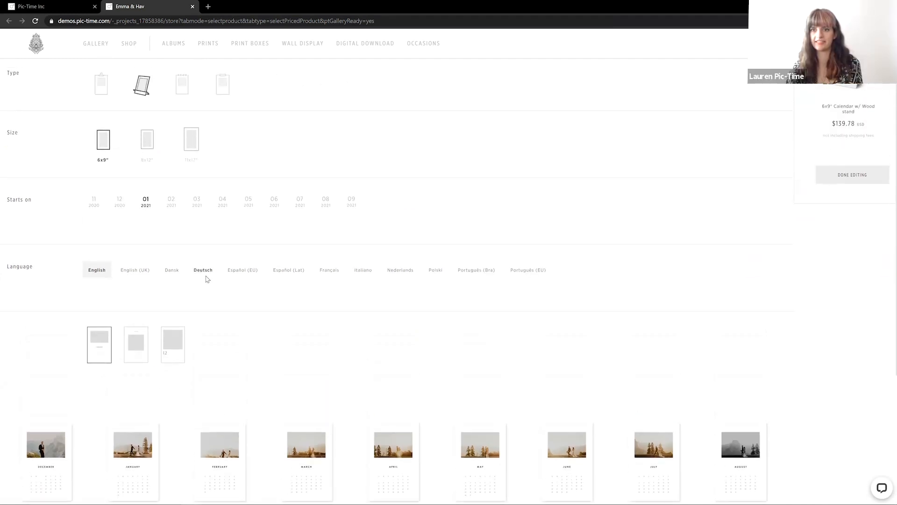
scroll(202, 293, "up", 1)
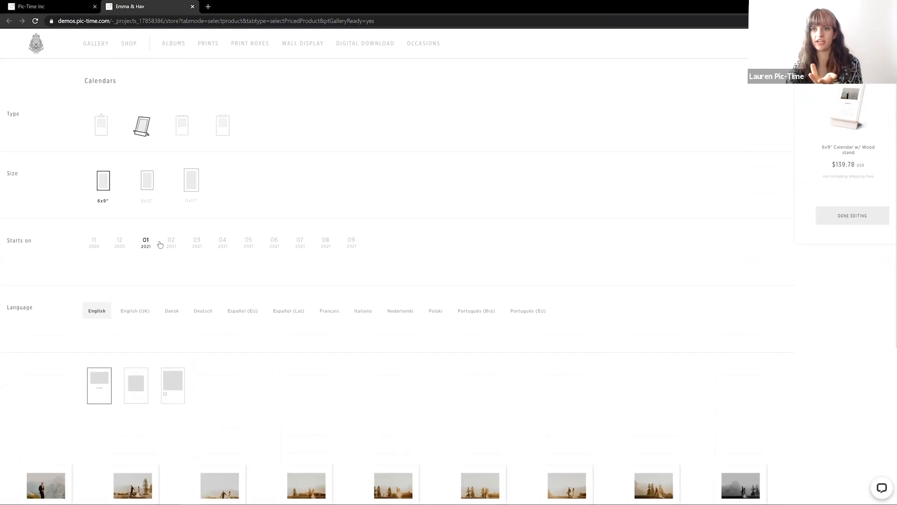
Select the third page layout for the calendar, finish editing, and apply it as the product to send
left_click(136, 386)
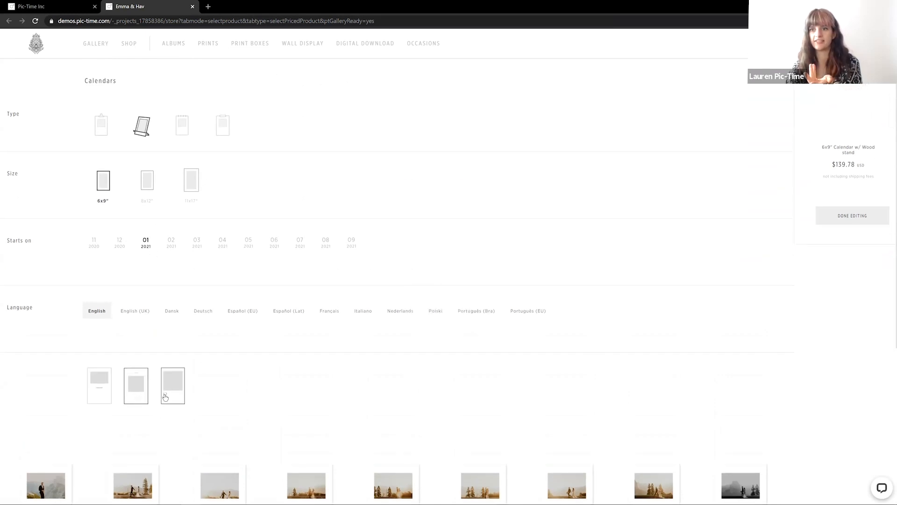
scroll(180, 370, "down", 2)
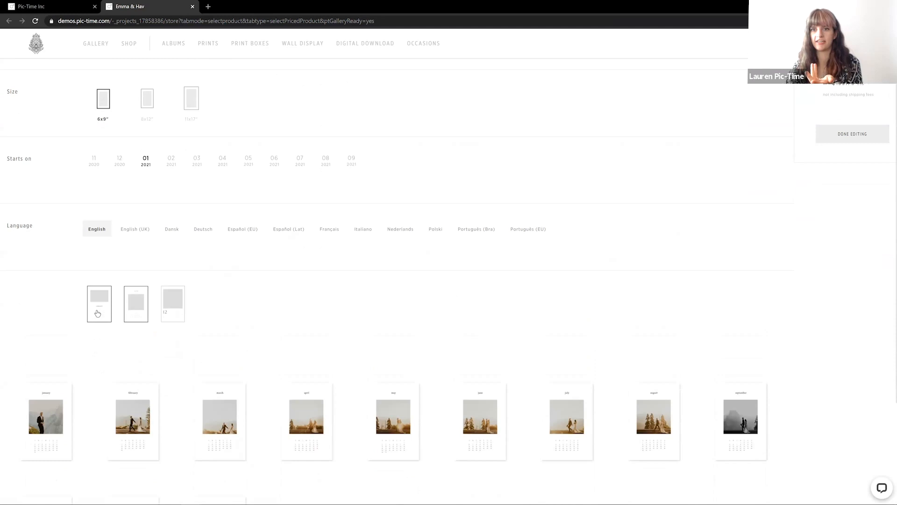
left_click(164, 300)
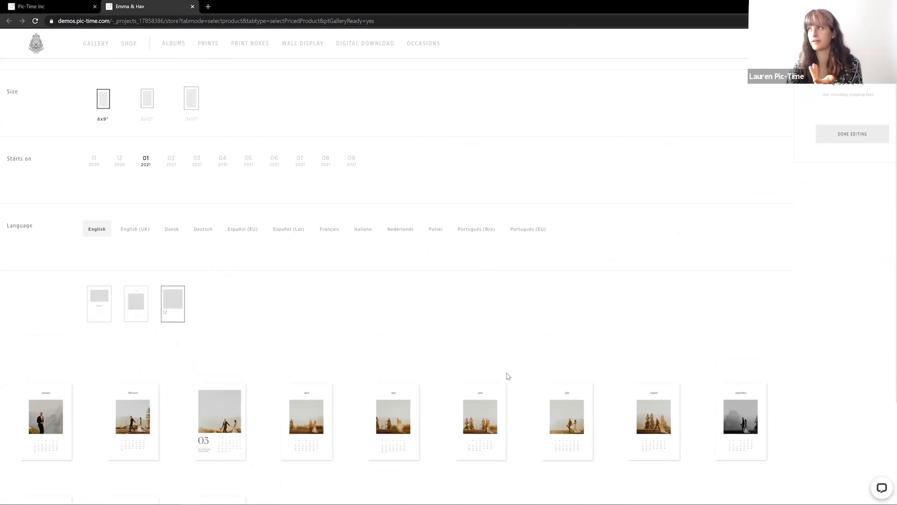
scroll(574, 388, "up", 1)
scroll(574, 388, "up", 1)
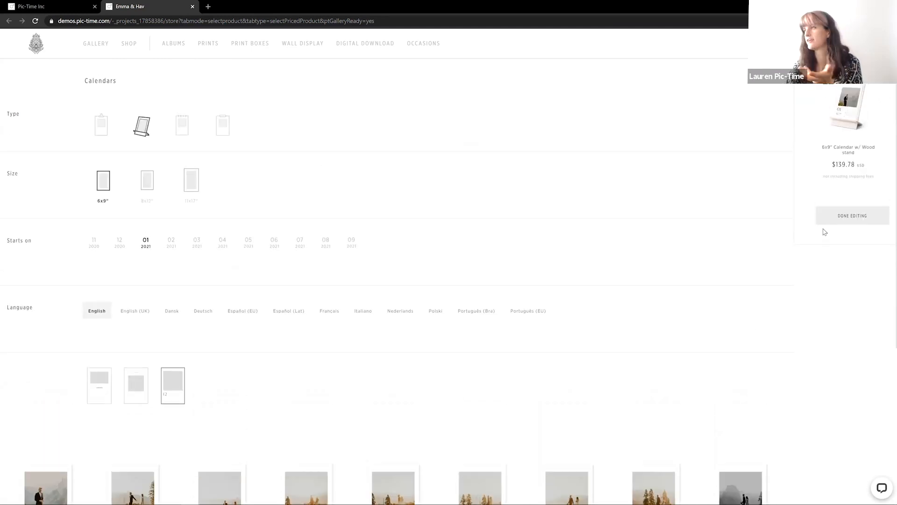
left_click(847, 225)
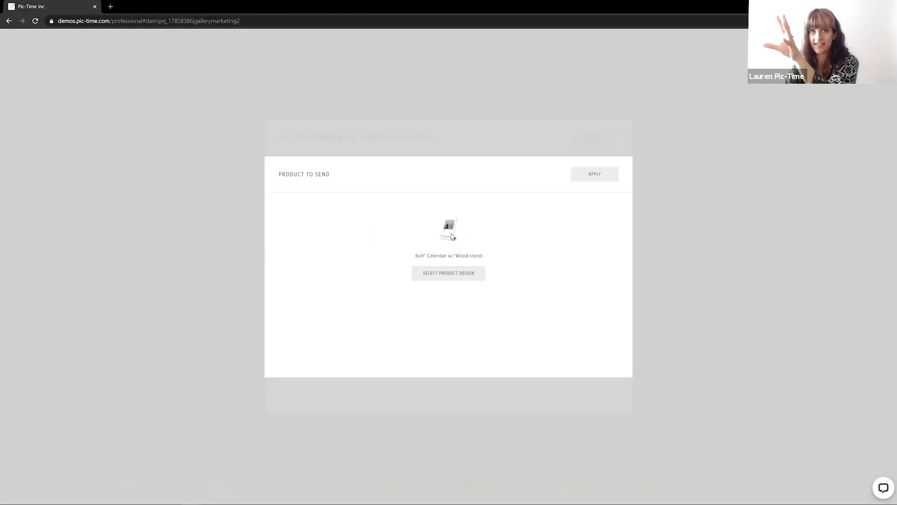
left_click(594, 174)
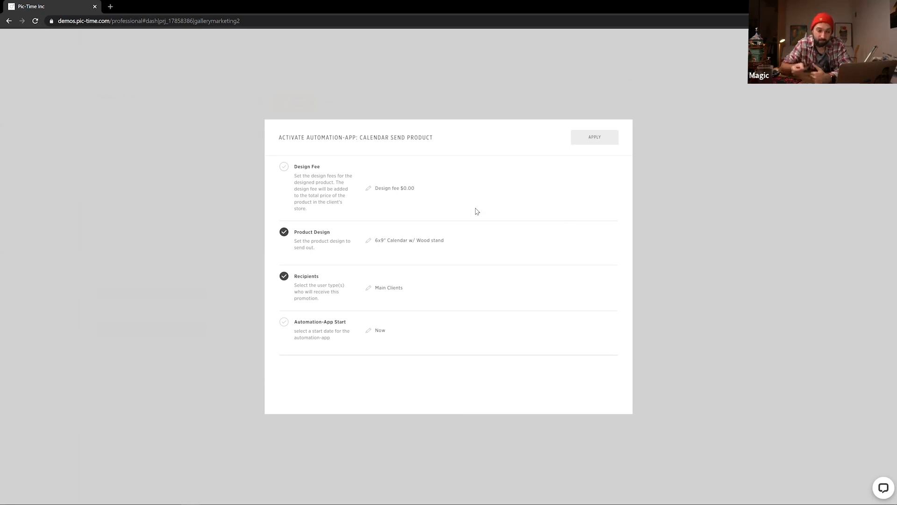
Apply the Calendar Send Product activation settings and continue without review
left_click(591, 143)
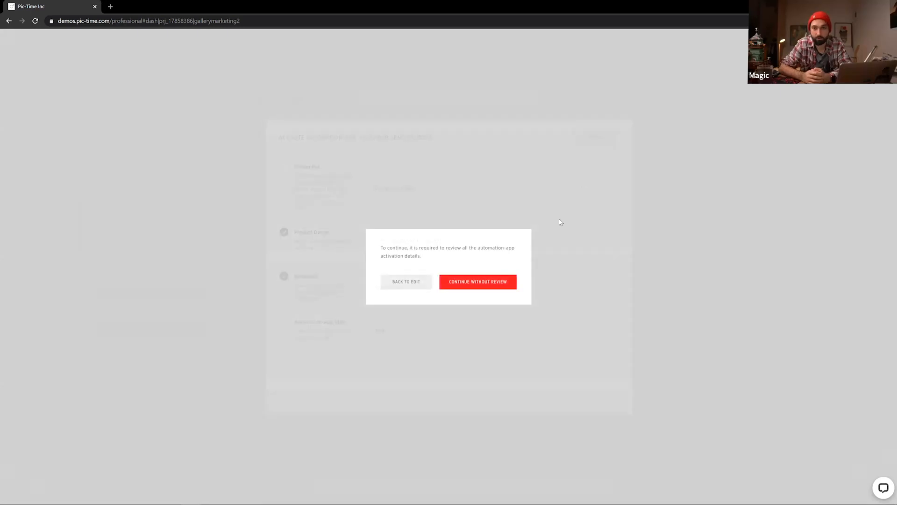
left_click(499, 283)
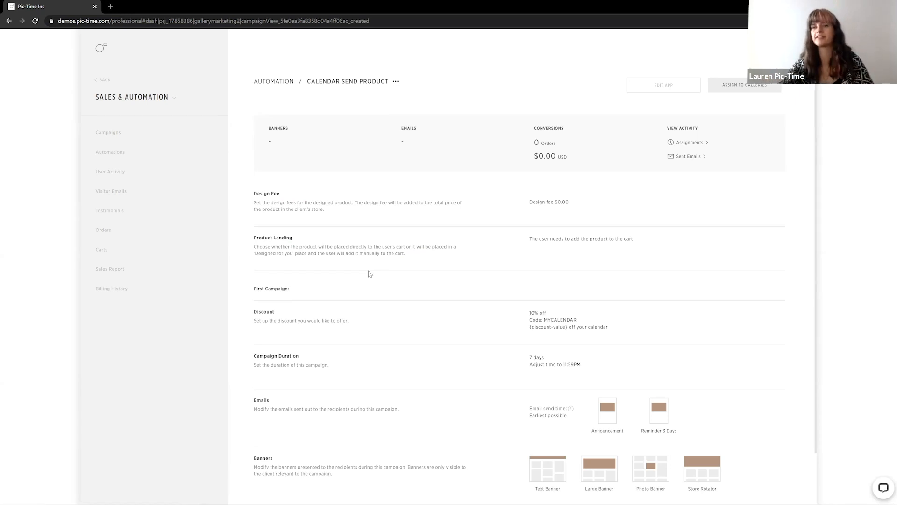
scroll(377, 251, "down", 1)
scroll(378, 249, "up", 1)
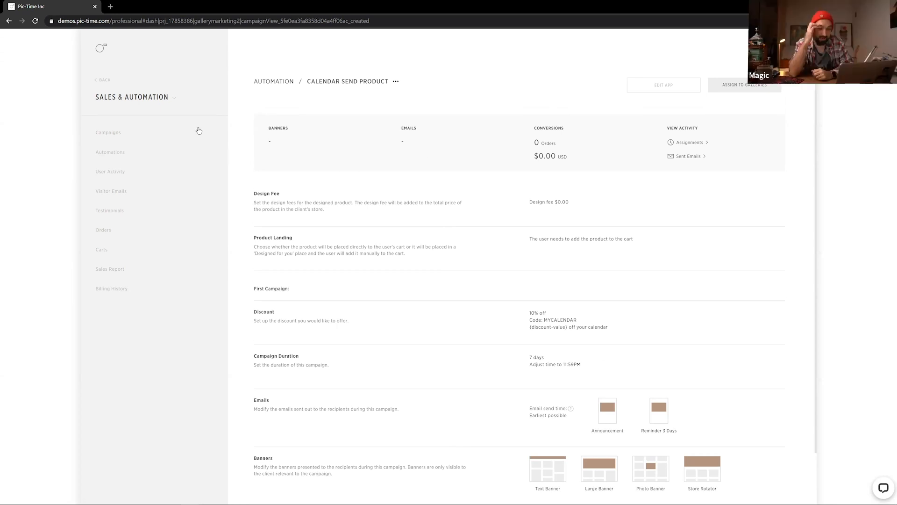
left_click(102, 51)
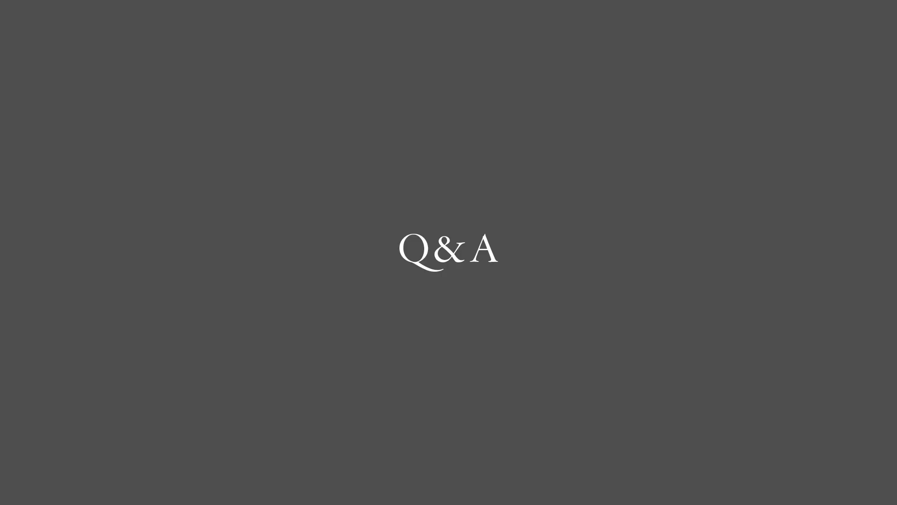